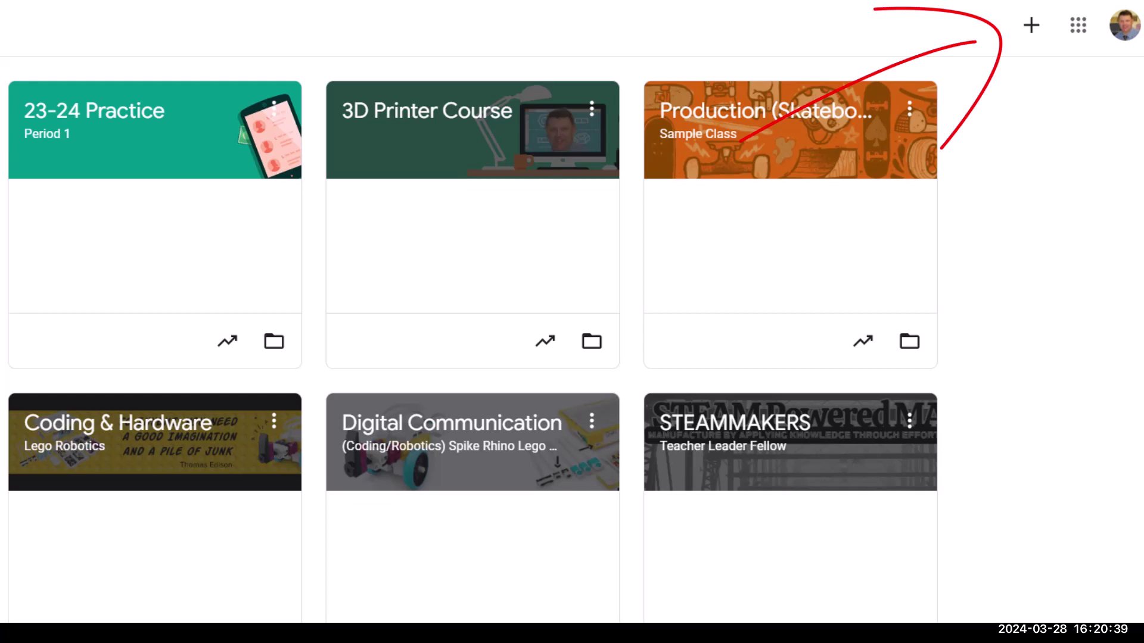
click(1032, 25)
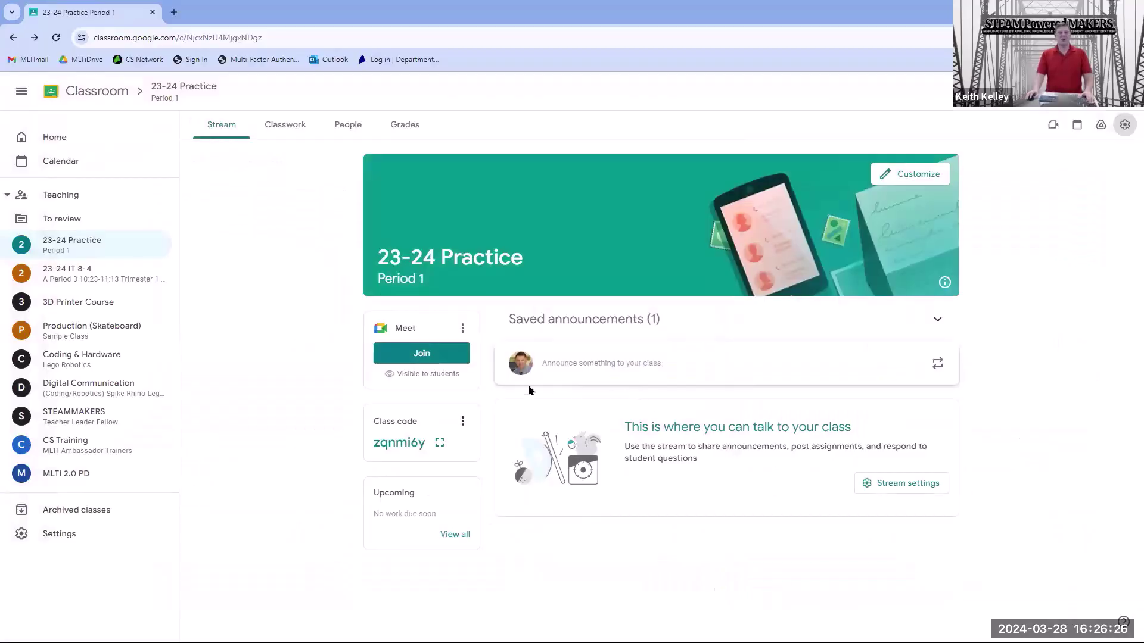
Step: Preview the class's Meet room and its link options, and display the class code enlarged
click(449, 357)
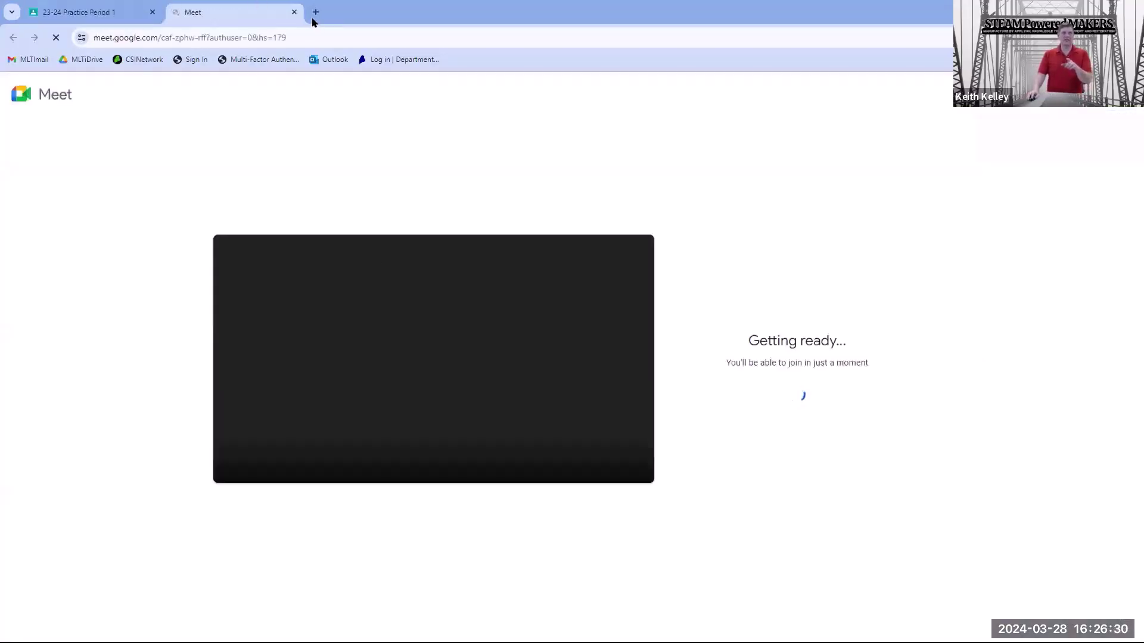
click(295, 12)
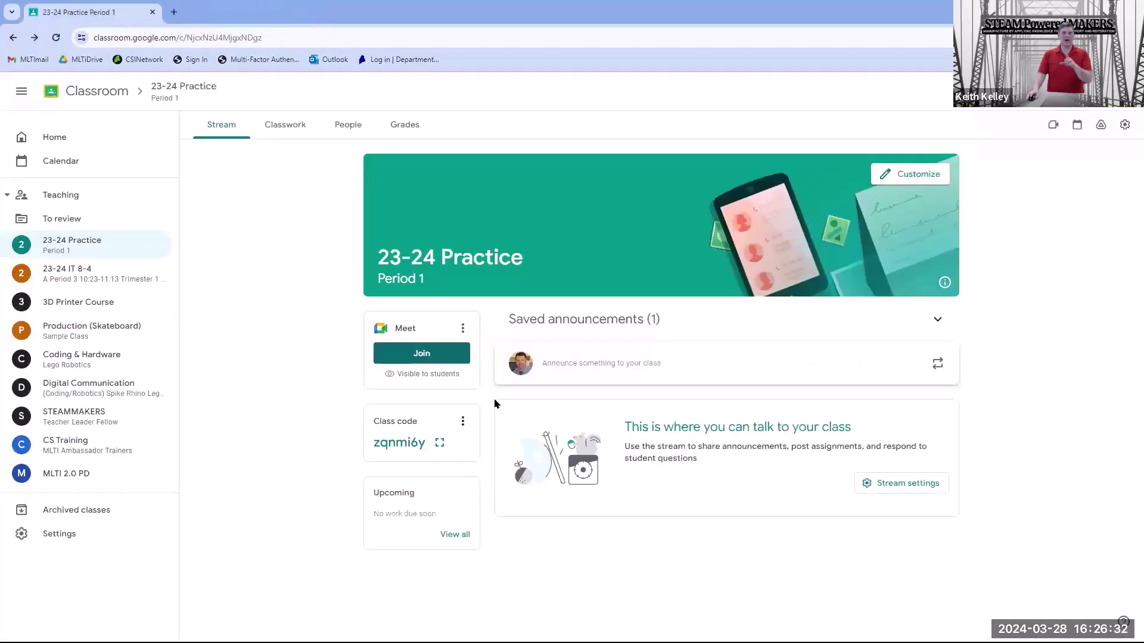
click(462, 330)
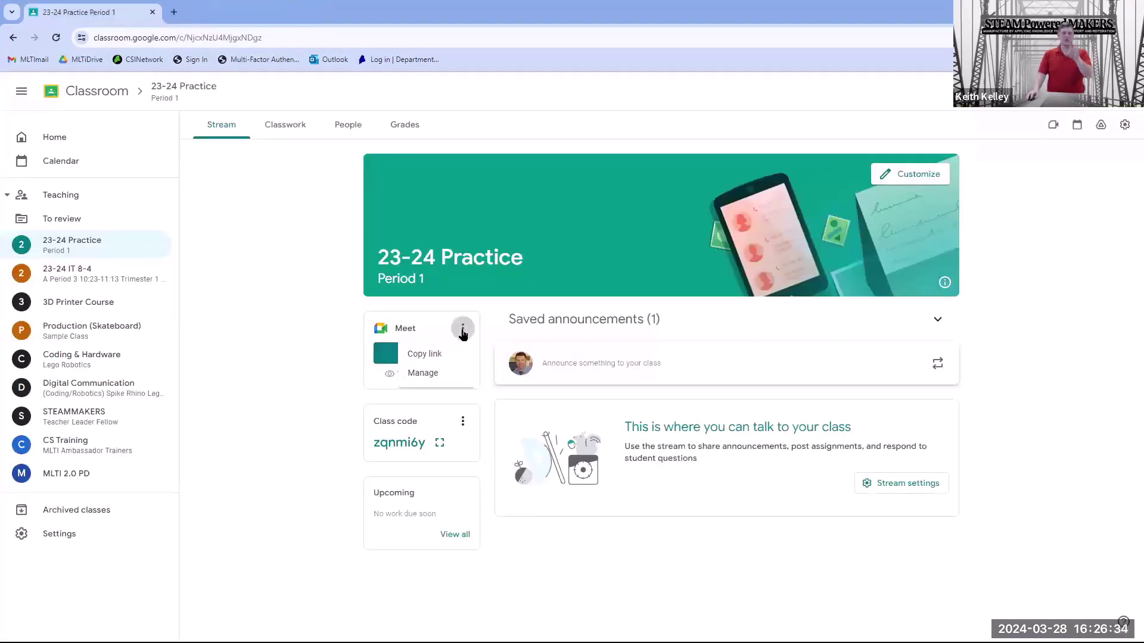
click(301, 370)
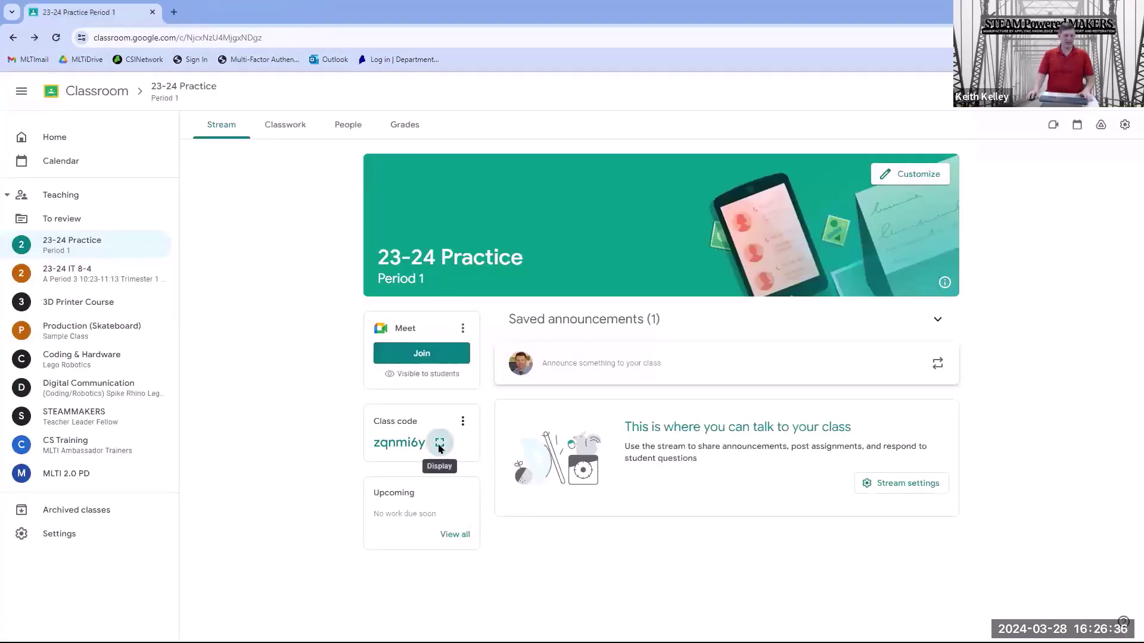
click(443, 446)
click(320, 424)
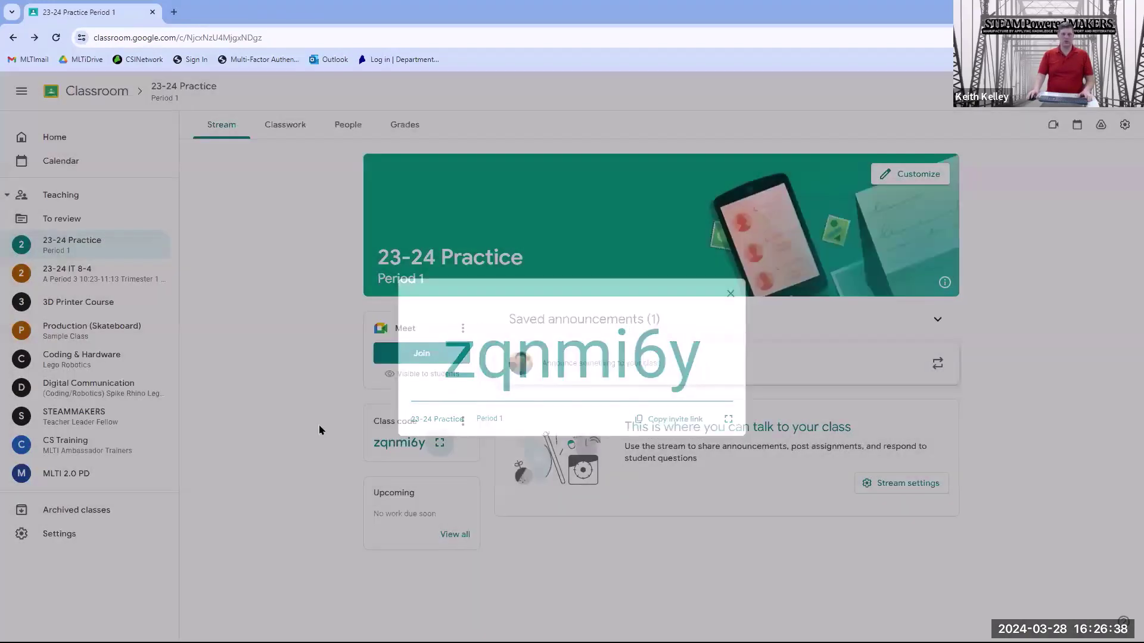
Step: Start a new announcement in the 23-24 Practice stream and check its class and student audience choices
click(619, 367)
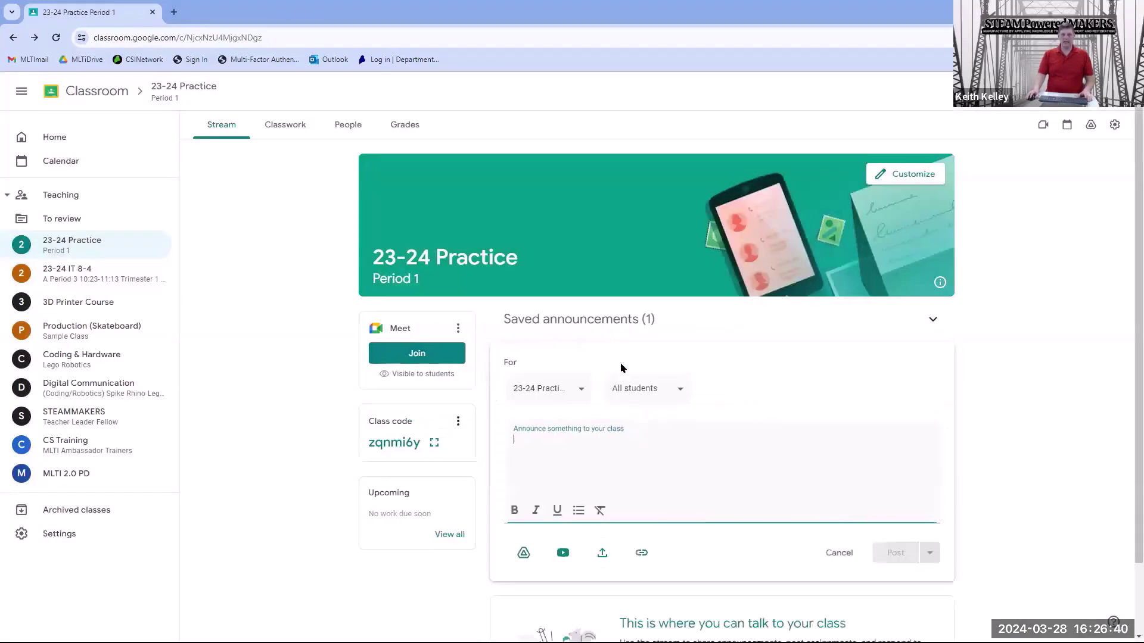
click(577, 388)
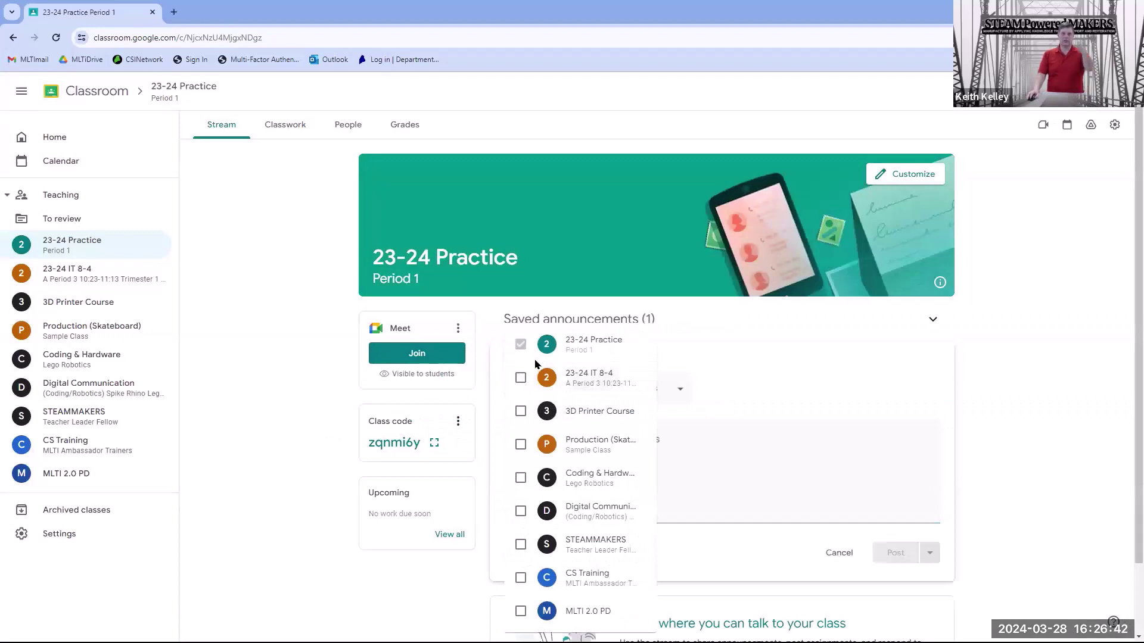
click(751, 382)
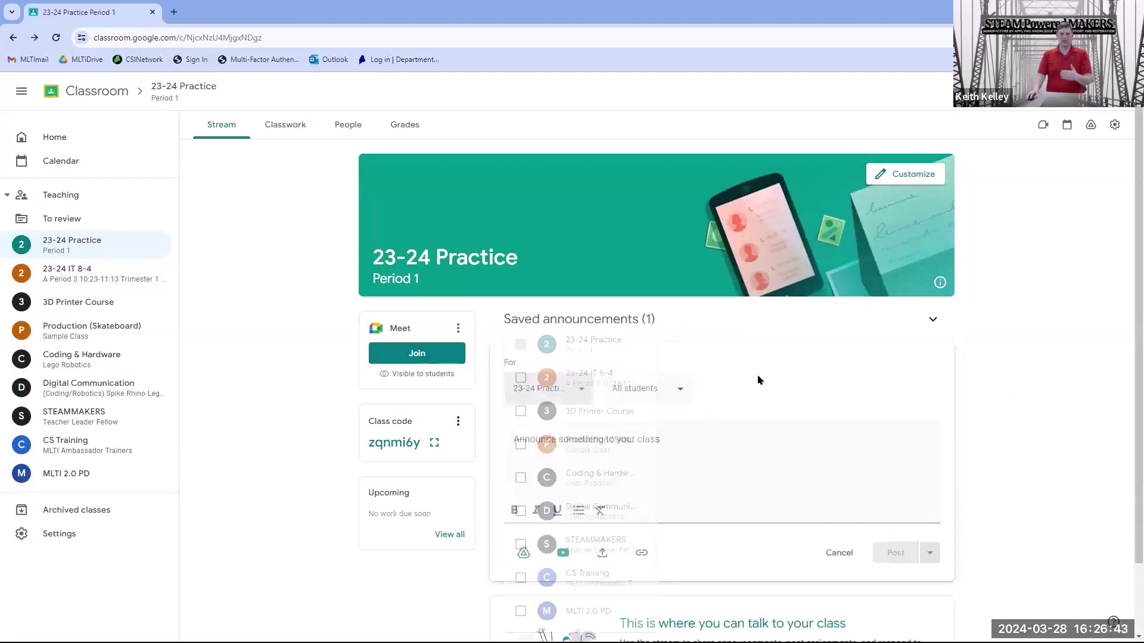
click(681, 390)
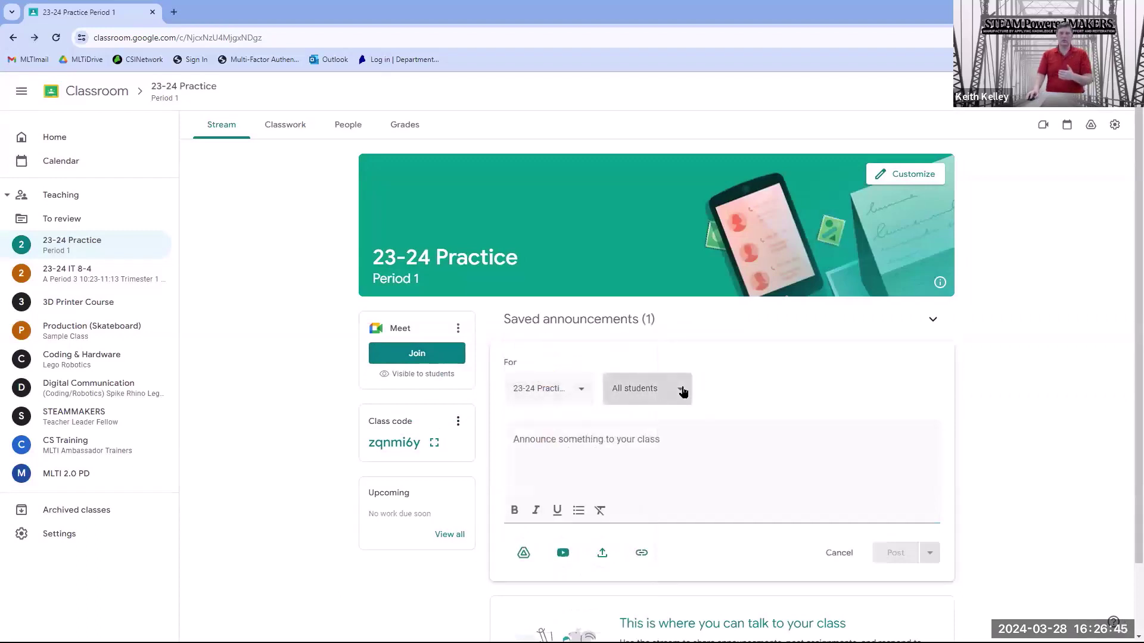
click(783, 393)
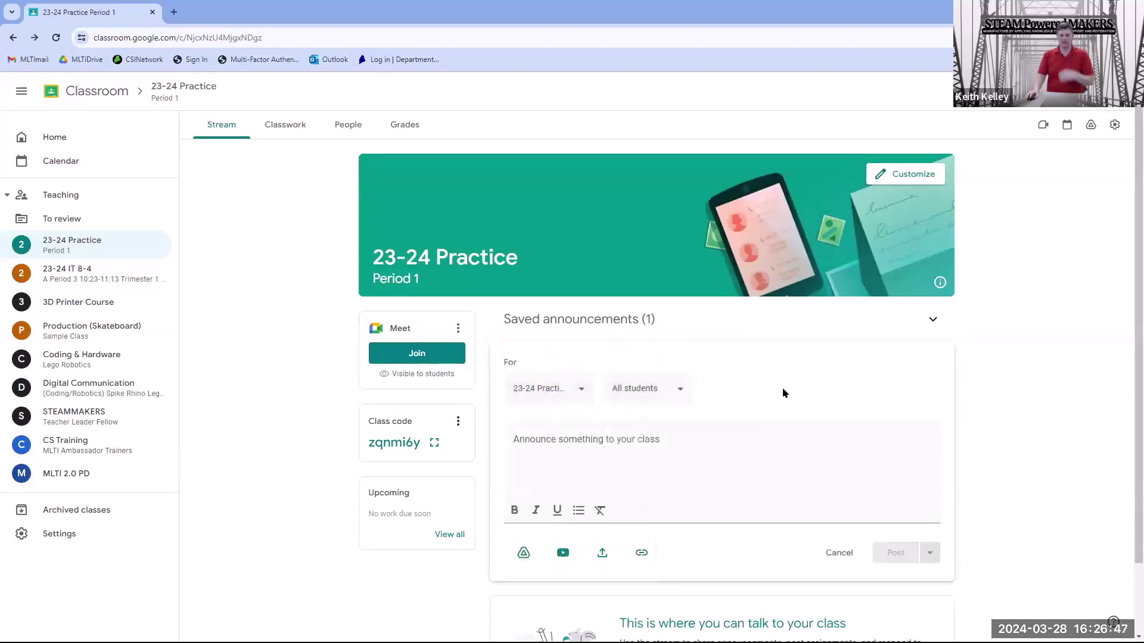
Step: Attach the YouTube video "Did Jamie Enjoy Making MythBusters?" to the announcement using its copied link
click(563, 553)
key(ctrl+v)
key(Return)
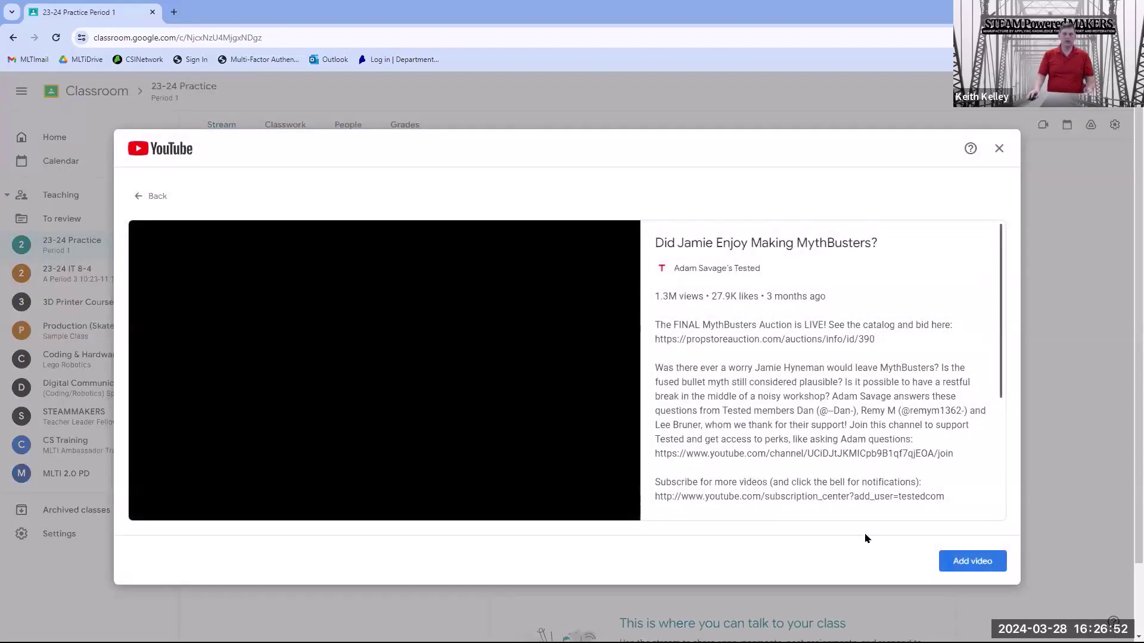
click(983, 564)
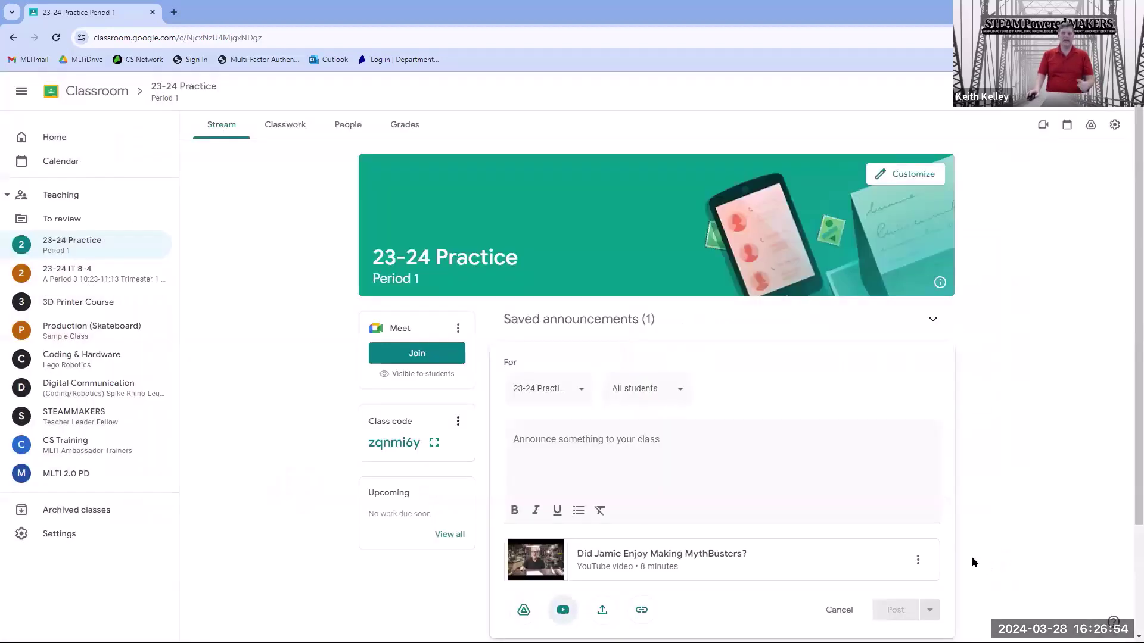
Step: Check the options for the attached video and the posting choices of the announcement
click(917, 561)
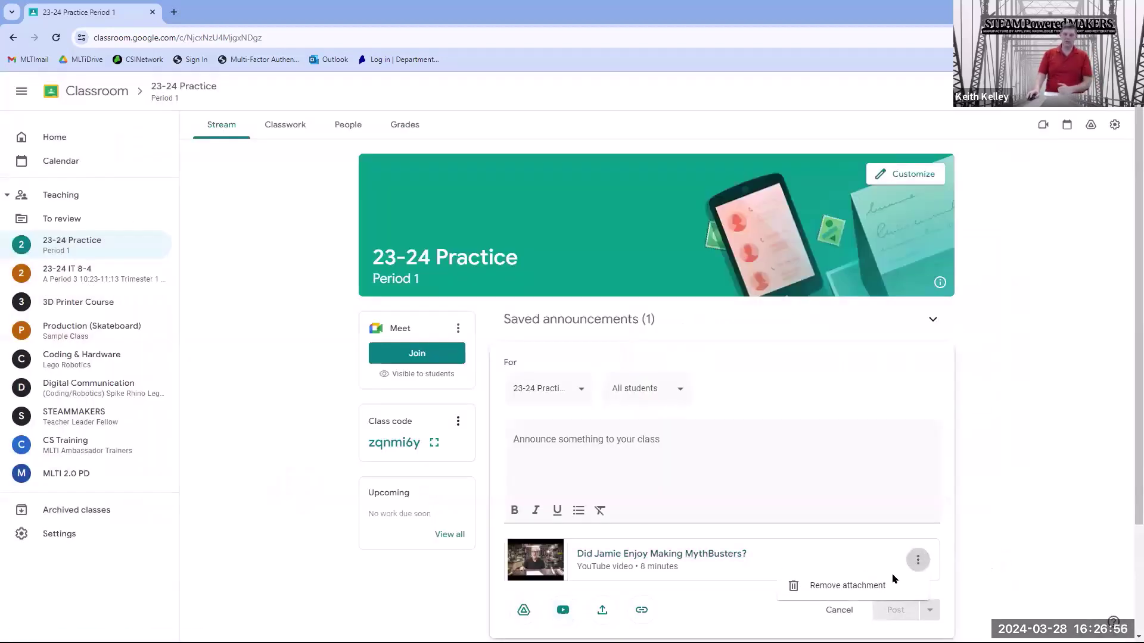
click(864, 611)
scroll(800, 618, down, 1)
scroll(800, 618, down, 2)
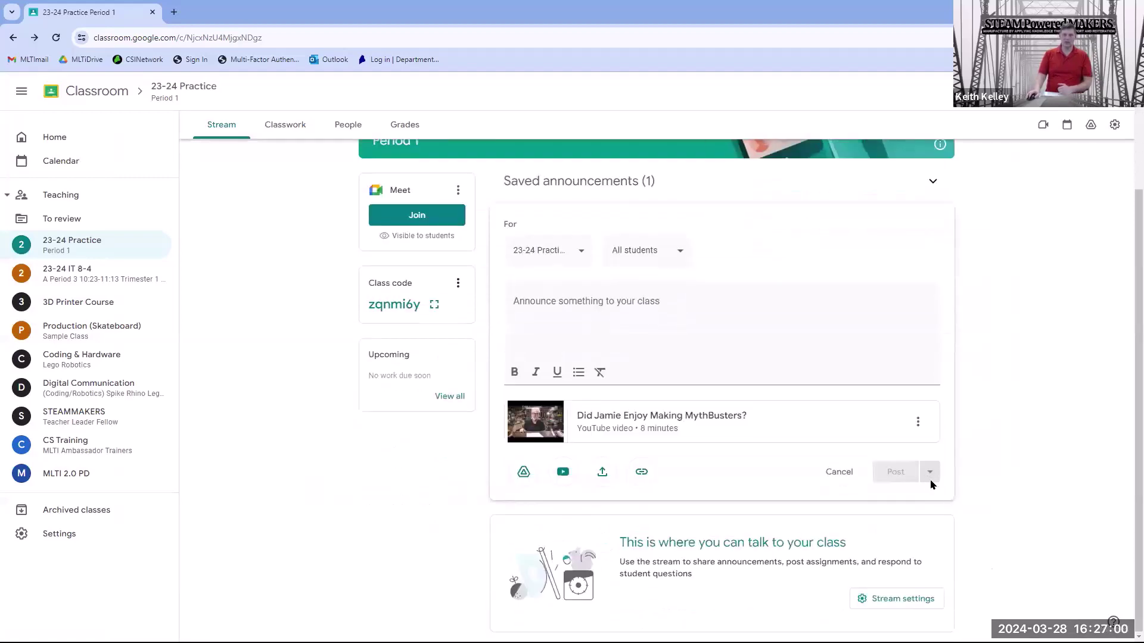
scroll(930, 477, up, 1)
scroll(931, 477, down, 1)
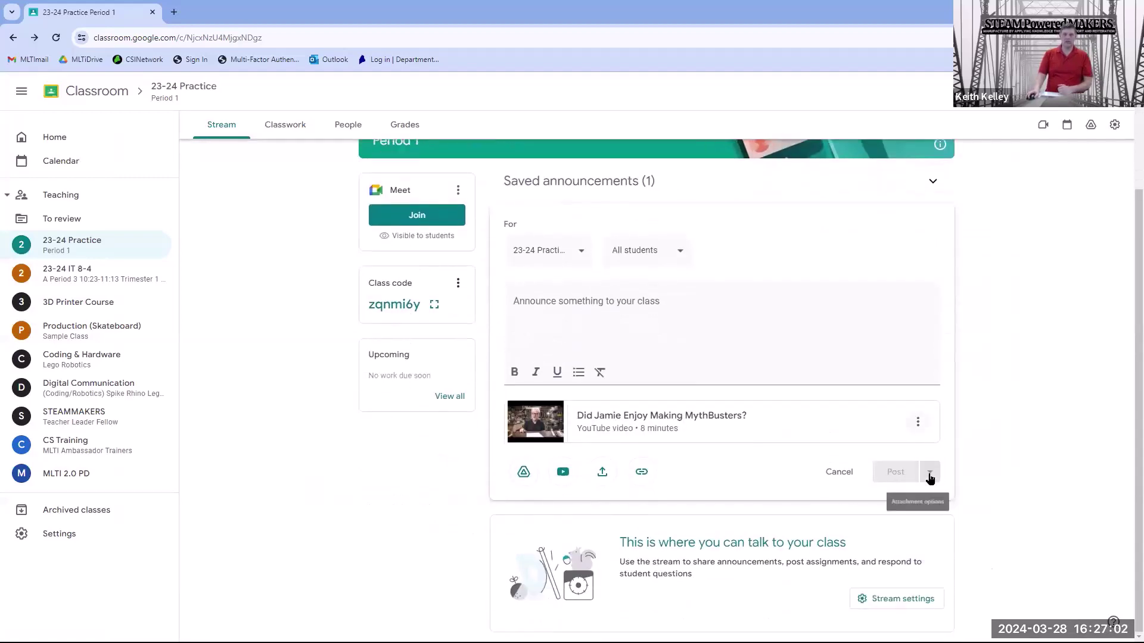
scroll(626, 246, up, 2)
Step: Add the 23-24 IT 8-4 class to the announcement's audience
click(583, 390)
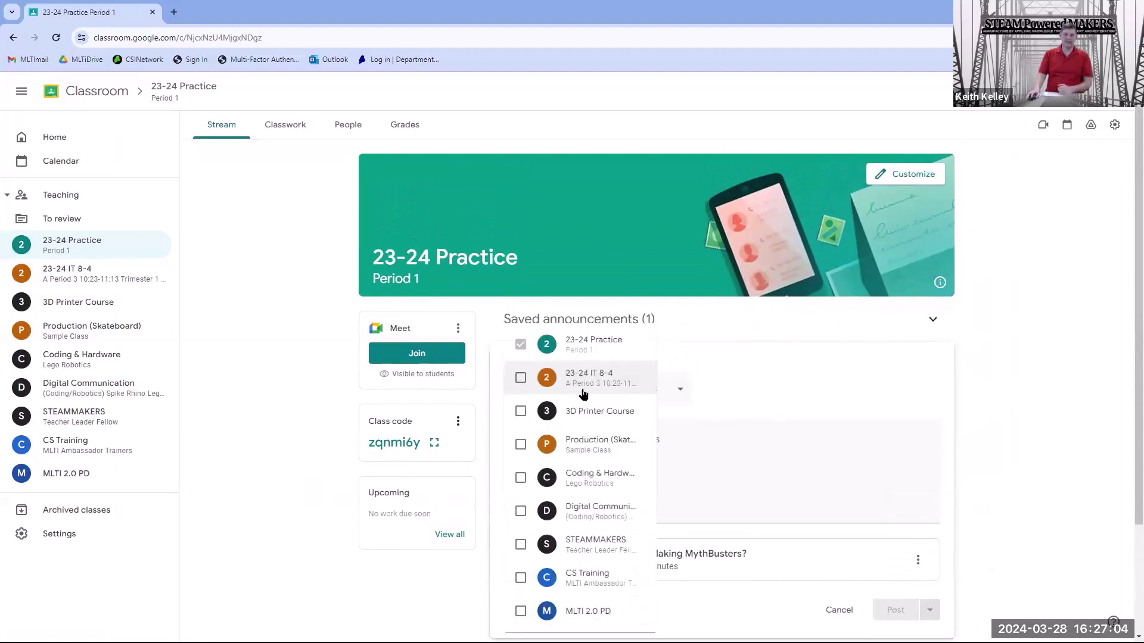
click(521, 378)
click(852, 443)
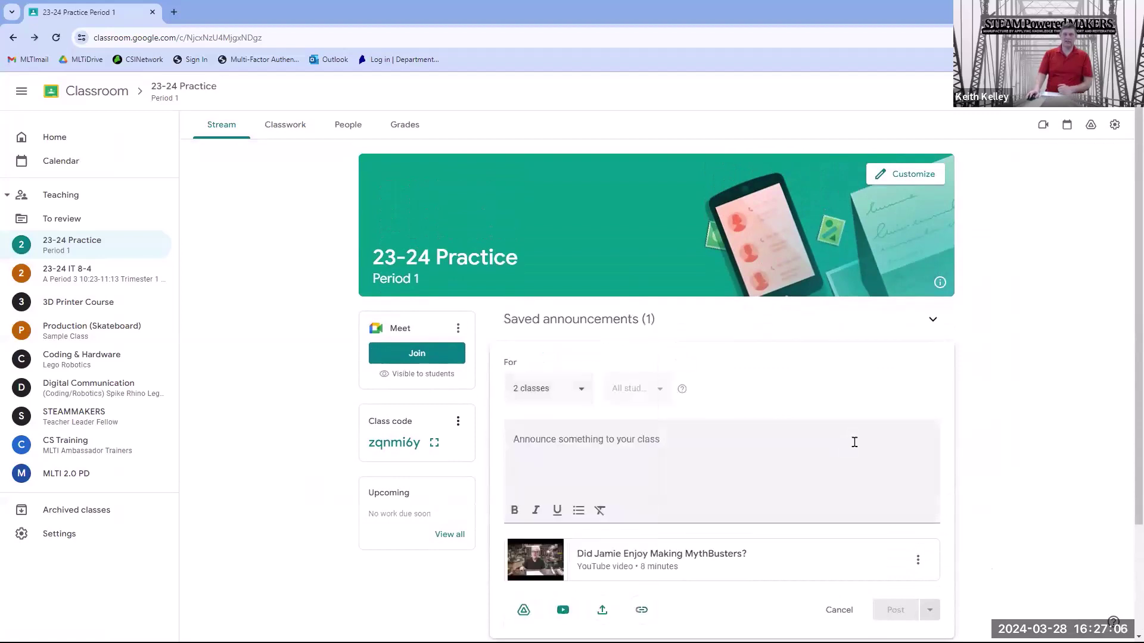
Step: Look over the announcement draft and the saved announcements above it
scroll(858, 459, down, 2)
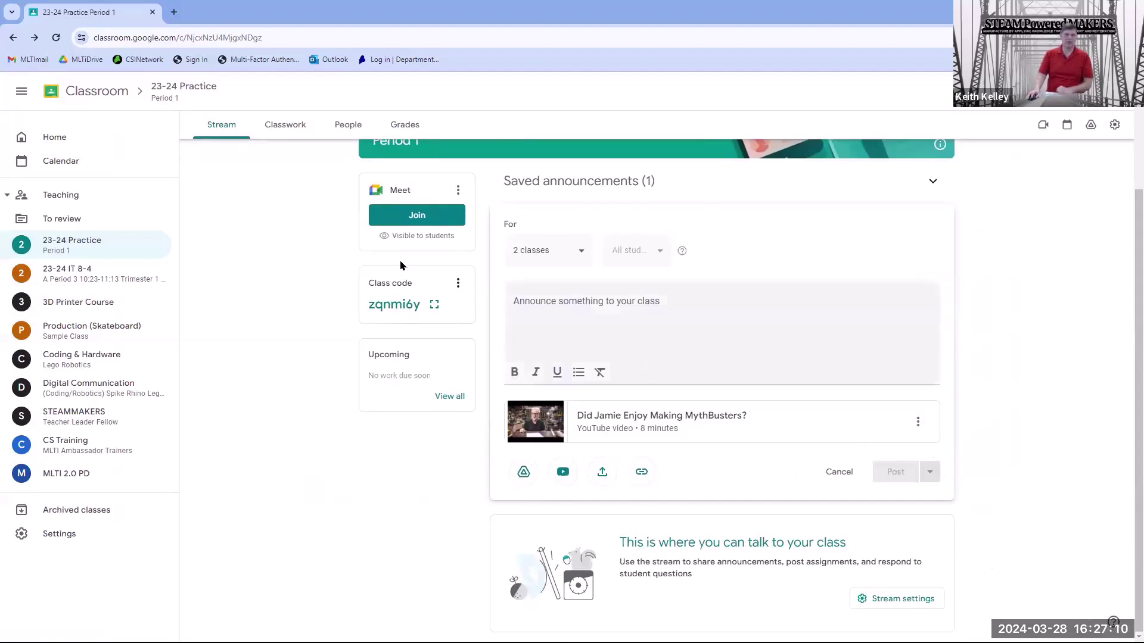
click(664, 324)
click(931, 184)
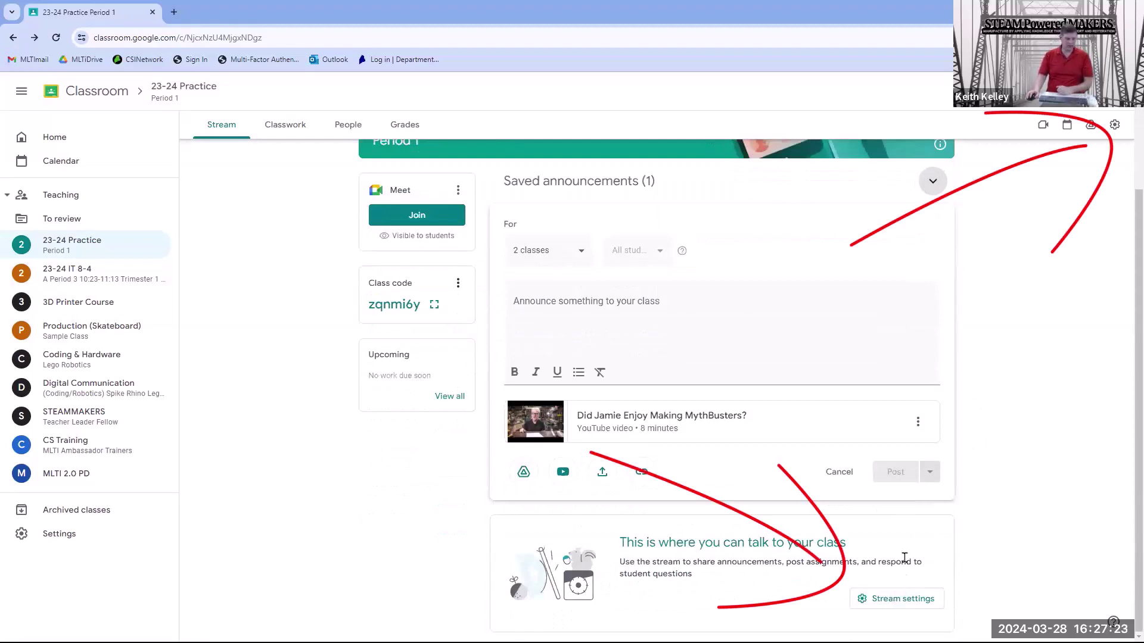
Step: Open the stream settings and review the class details and the options for managing invite codes
click(895, 605)
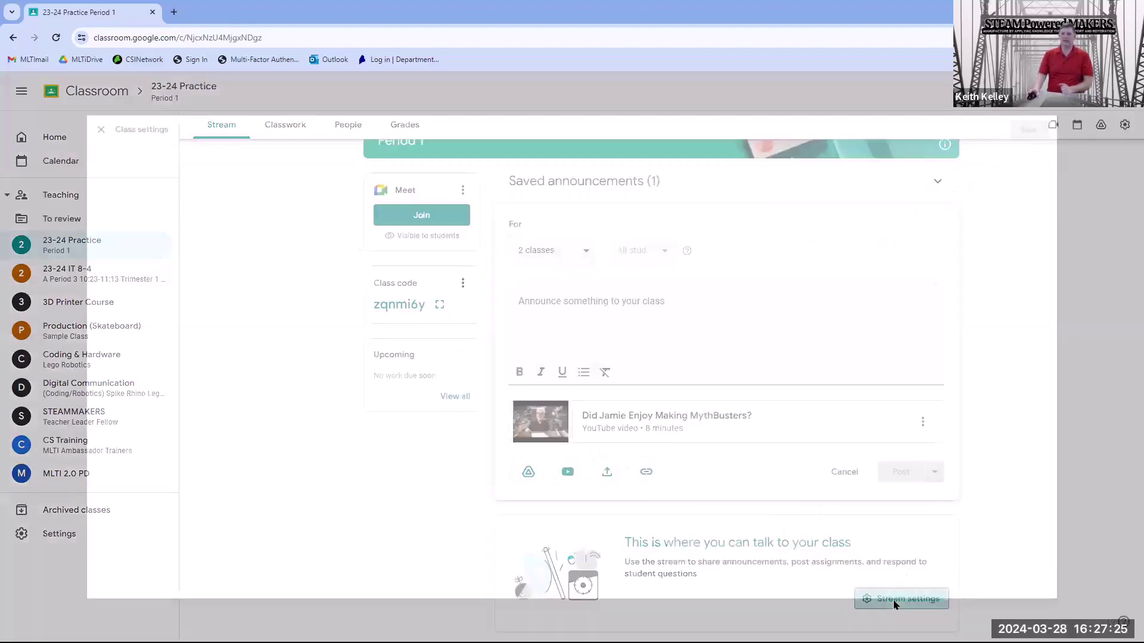
scroll(792, 340, up, 8)
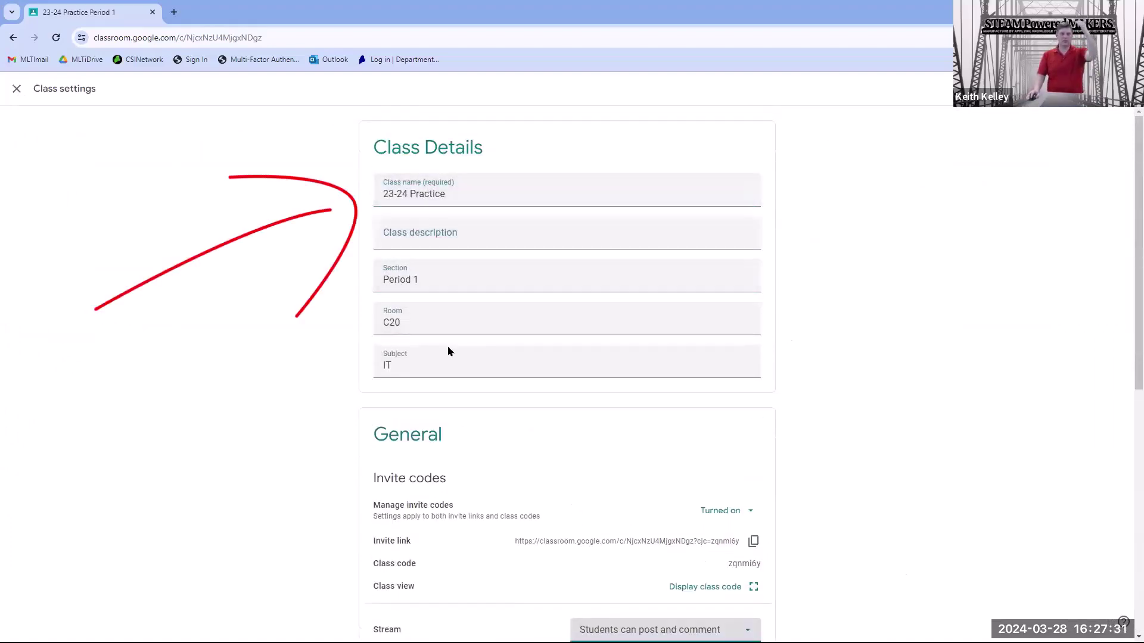
scroll(444, 347, down, 1)
scroll(444, 348, down, 3)
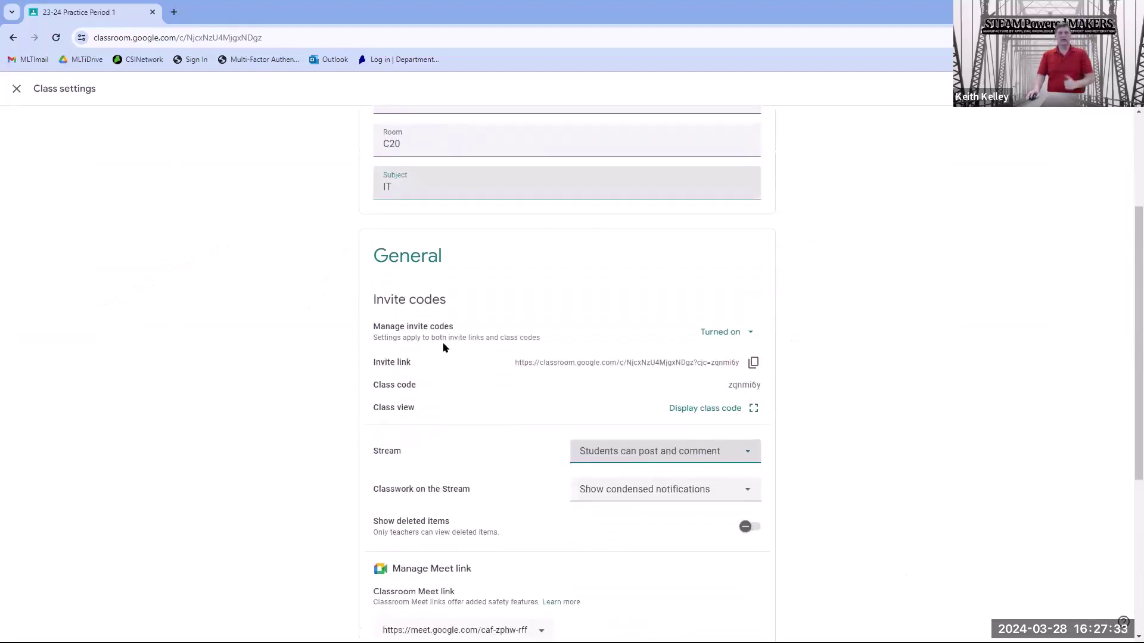
click(752, 335)
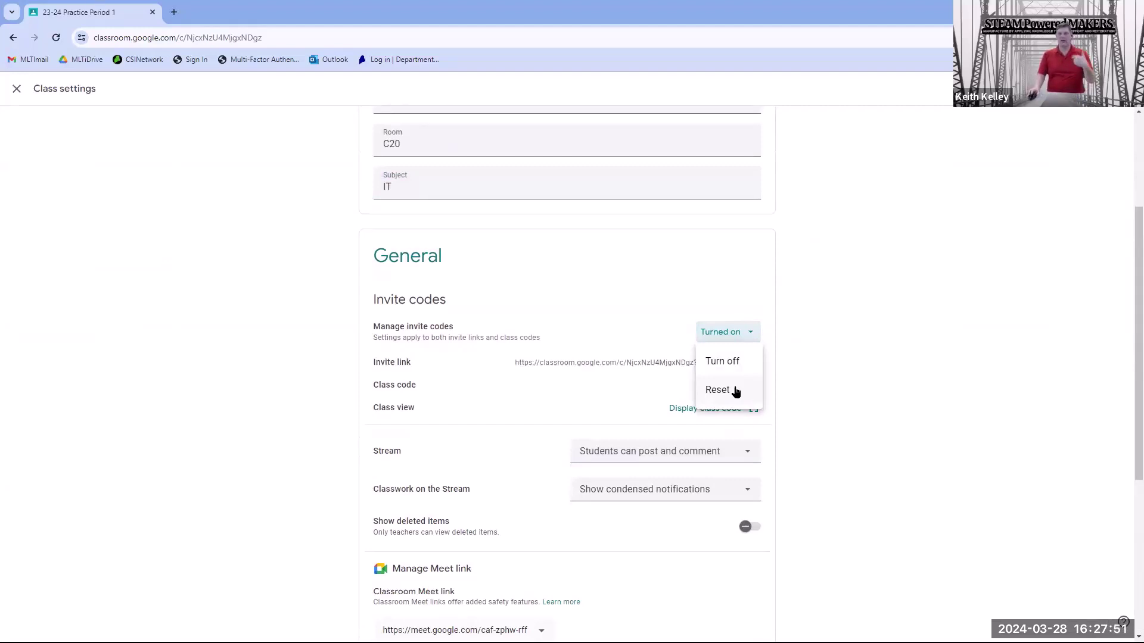
click(566, 391)
scroll(567, 391, down, 1)
scroll(521, 345, down, 3)
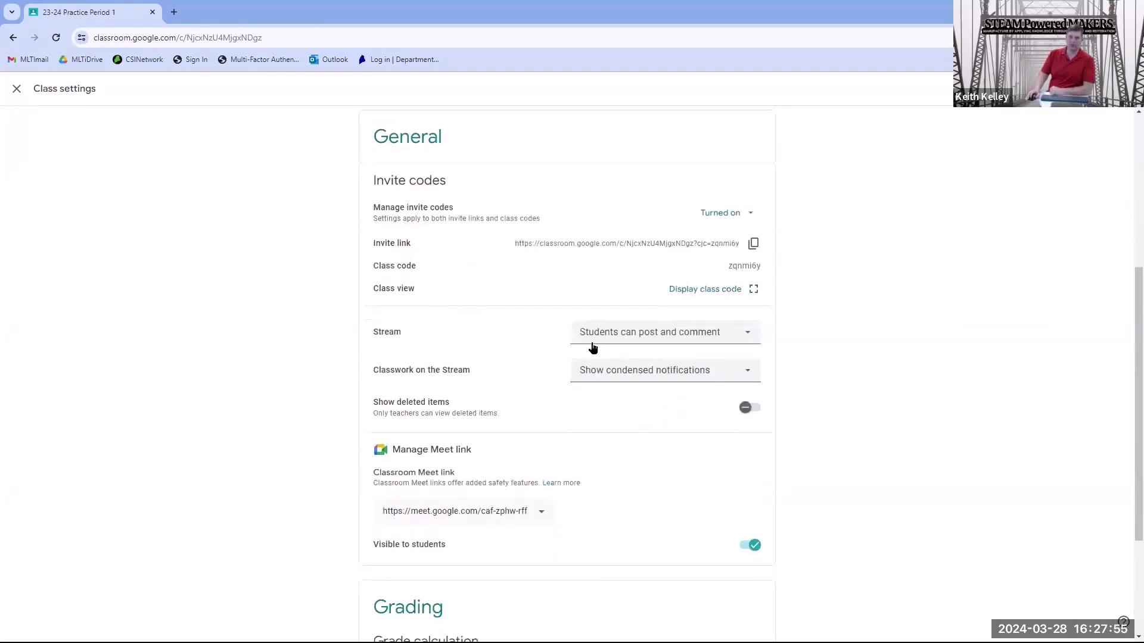
Step: Set the Stream permission to "Only teachers can post or comment"
click(745, 217)
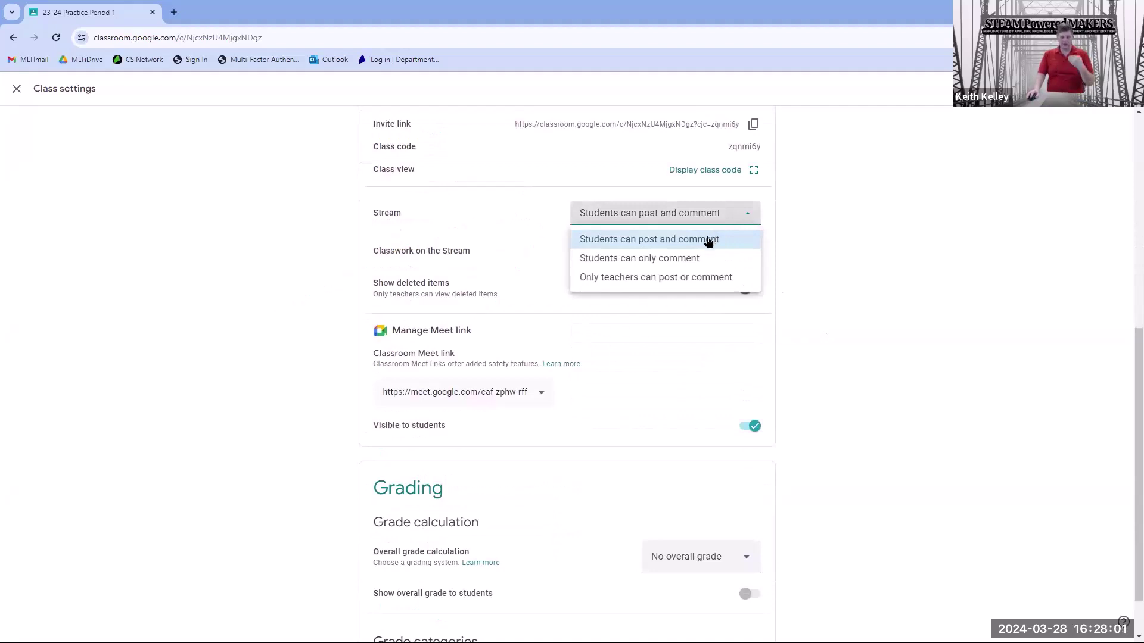
click(698, 259)
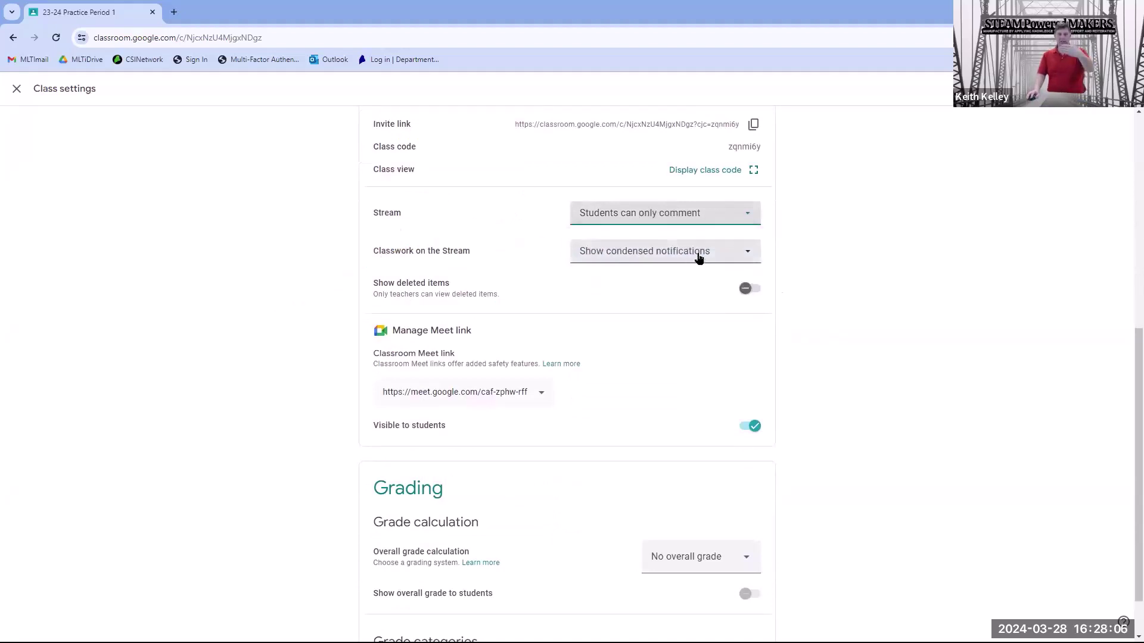
click(701, 223)
click(691, 277)
Step: Review the notification options for classwork on the Stream, and the Meet link and grading settings
click(690, 257)
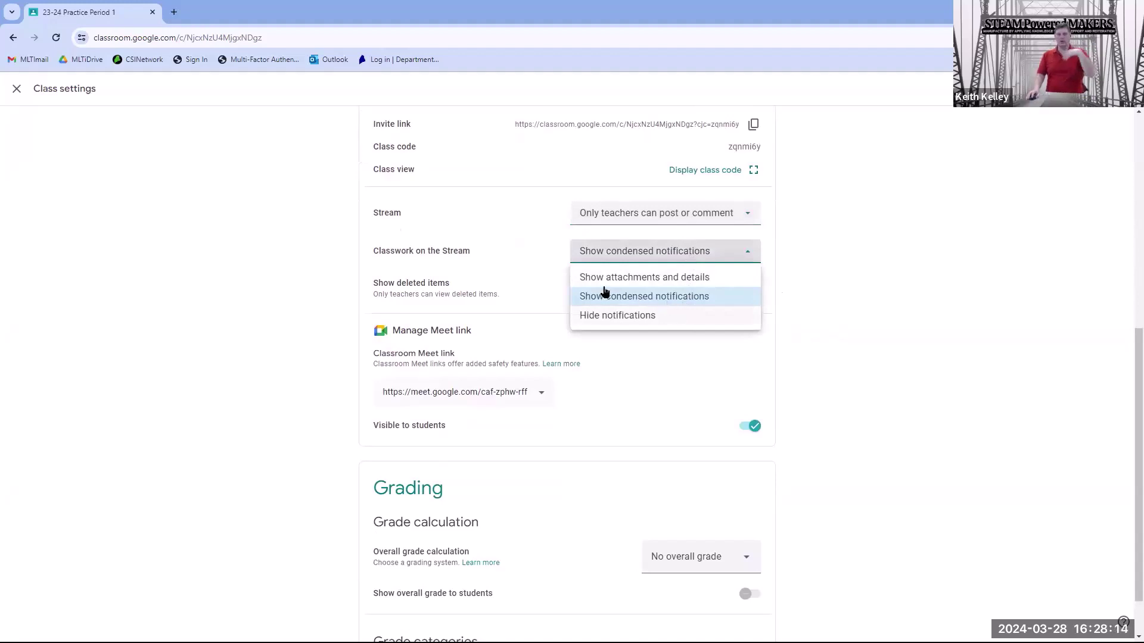
click(541, 285)
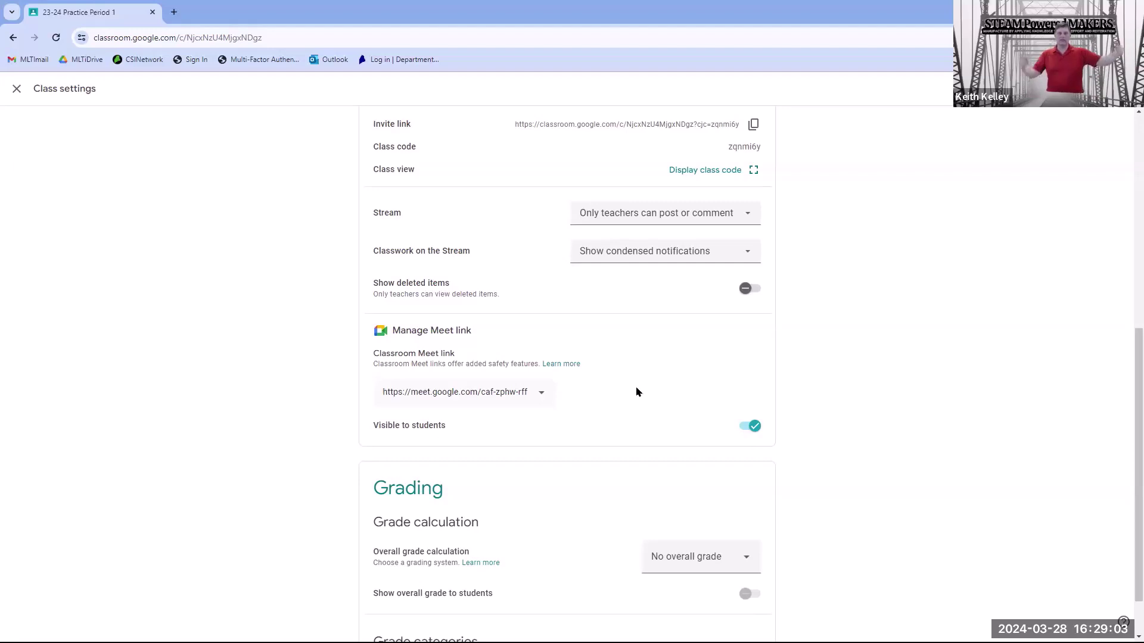
scroll(635, 393, down, 1)
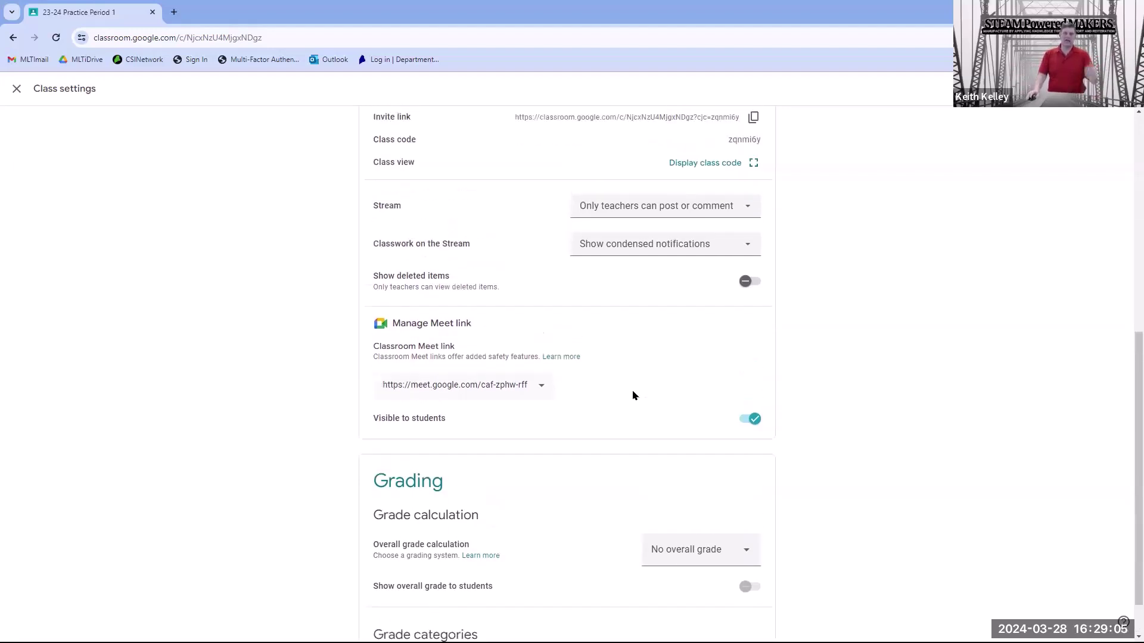
scroll(634, 395, up, 1)
scroll(633, 394, up, 1)
scroll(633, 393, down, 2)
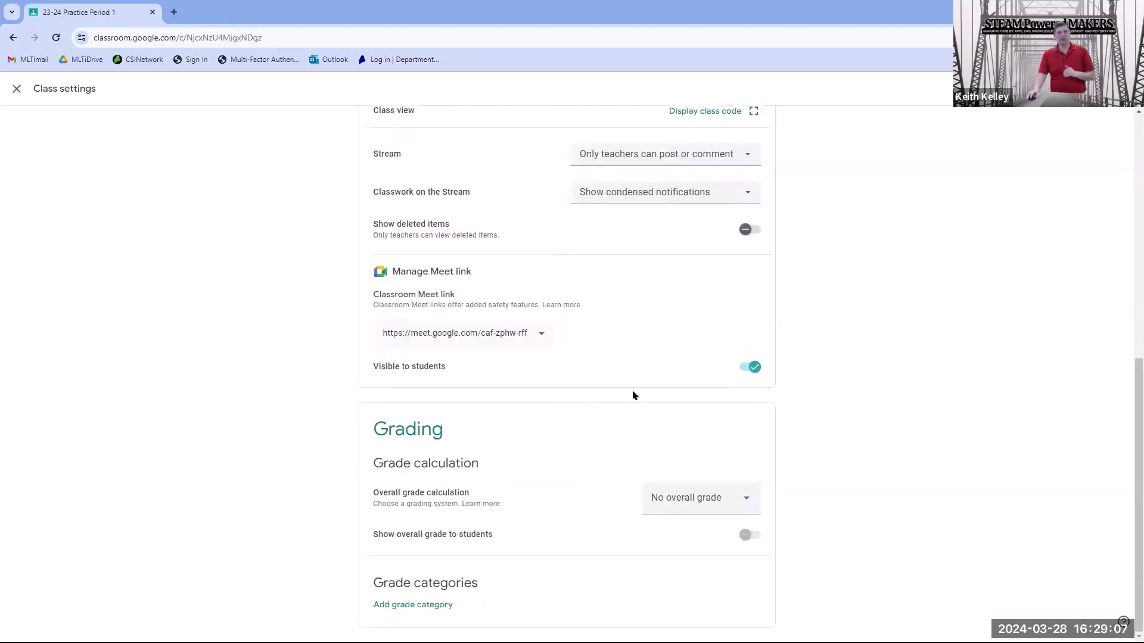
Step: Set the overall grade calculation to Weighted by category and turn on showing the overall grade to students
click(747, 503)
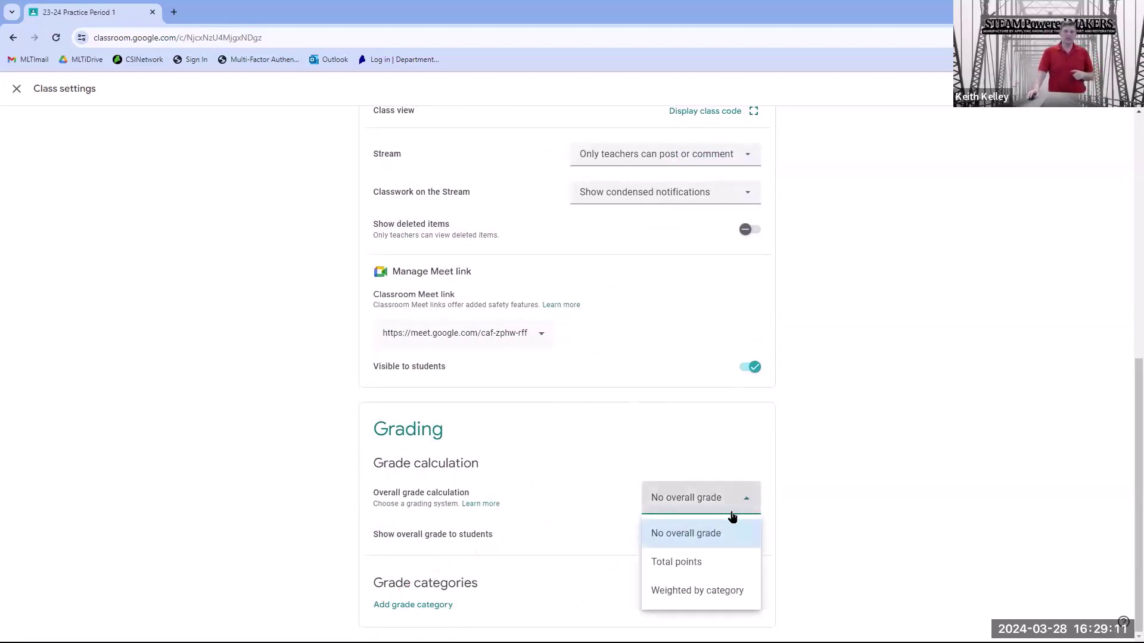
click(649, 557)
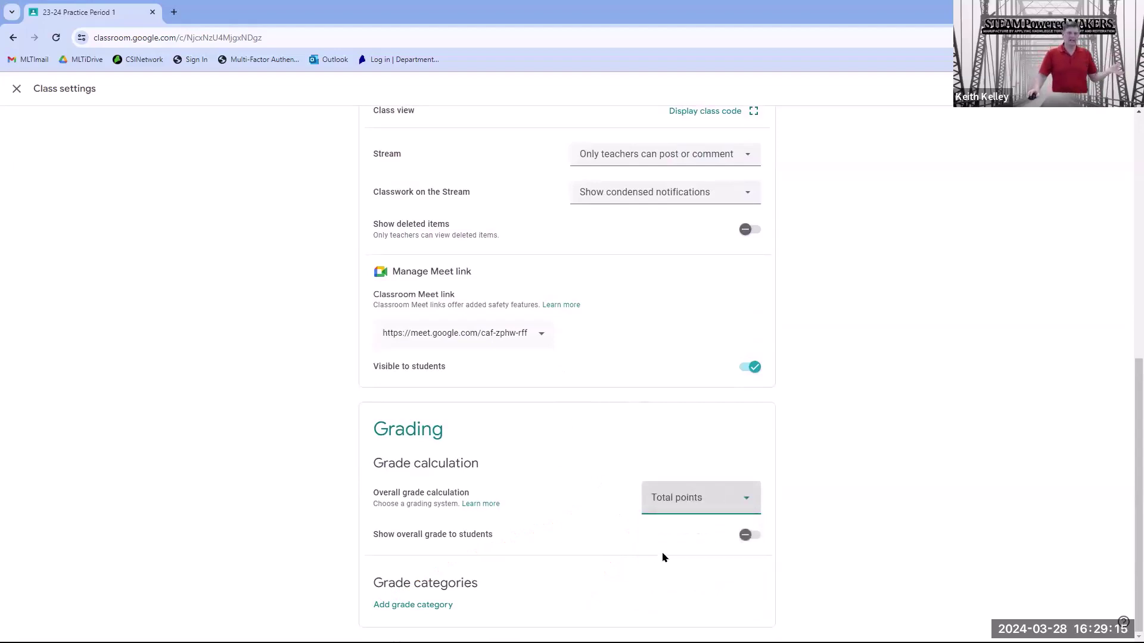
click(738, 500)
click(723, 596)
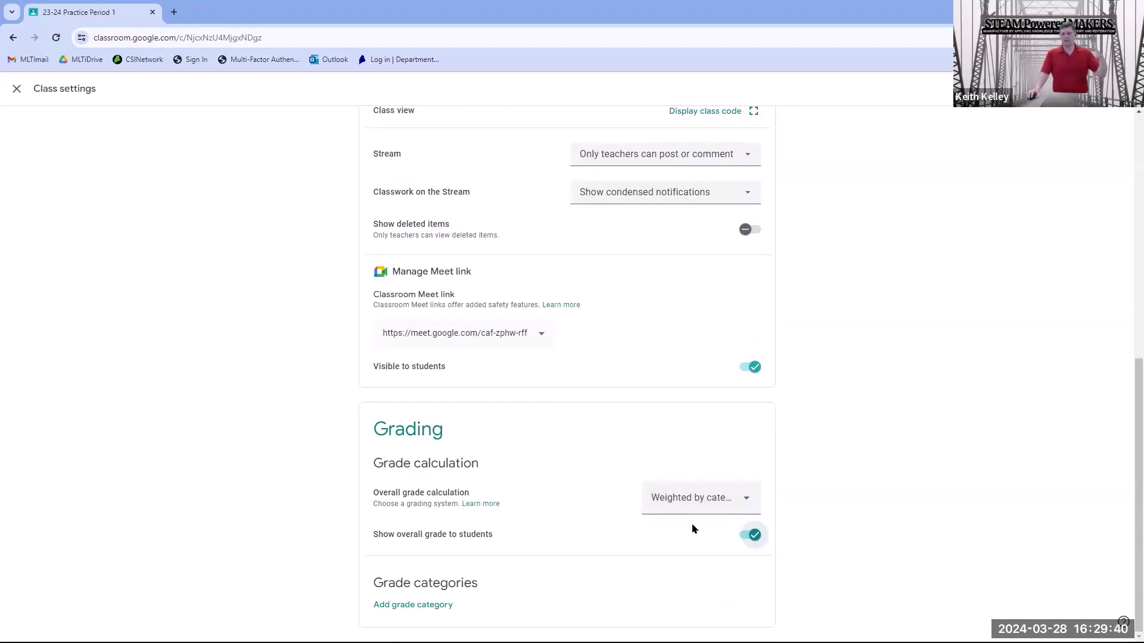
Step: Add a grade category named "Summative" weighted at 70%
click(441, 607)
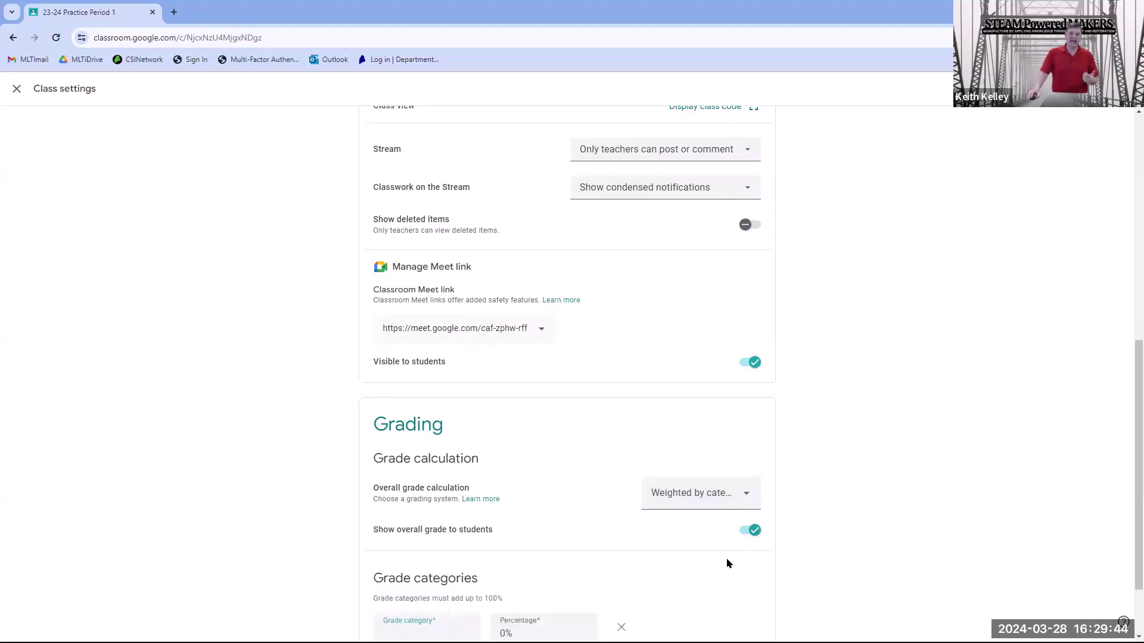
scroll(722, 559, down, 2)
scroll(459, 568, up, 1)
scroll(443, 564, down, 1)
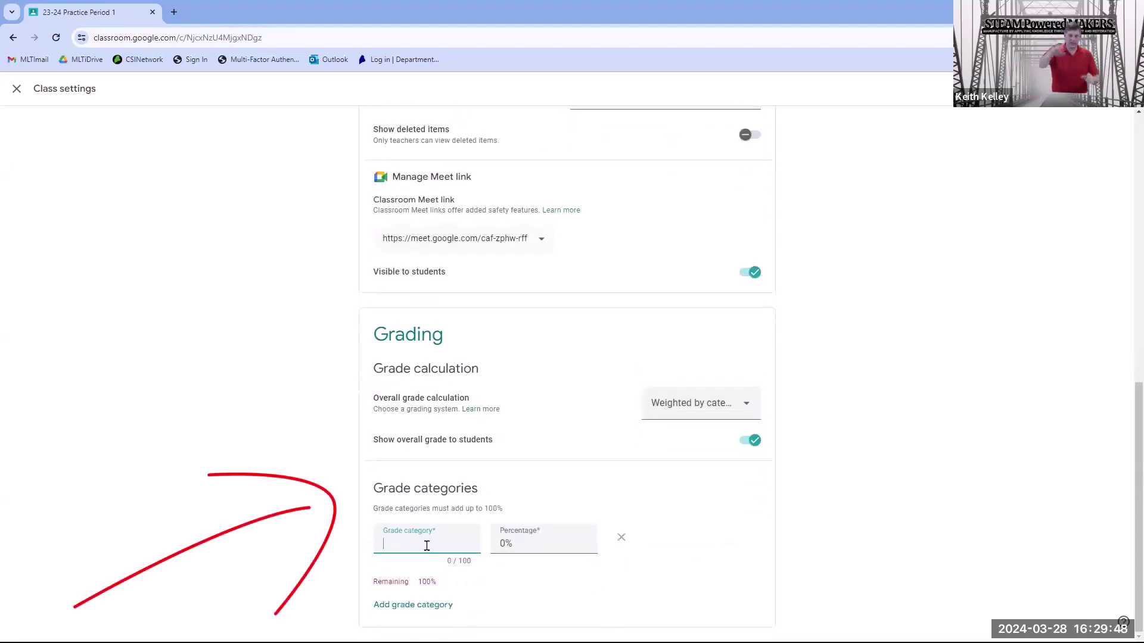
text(S)
text(ummative)
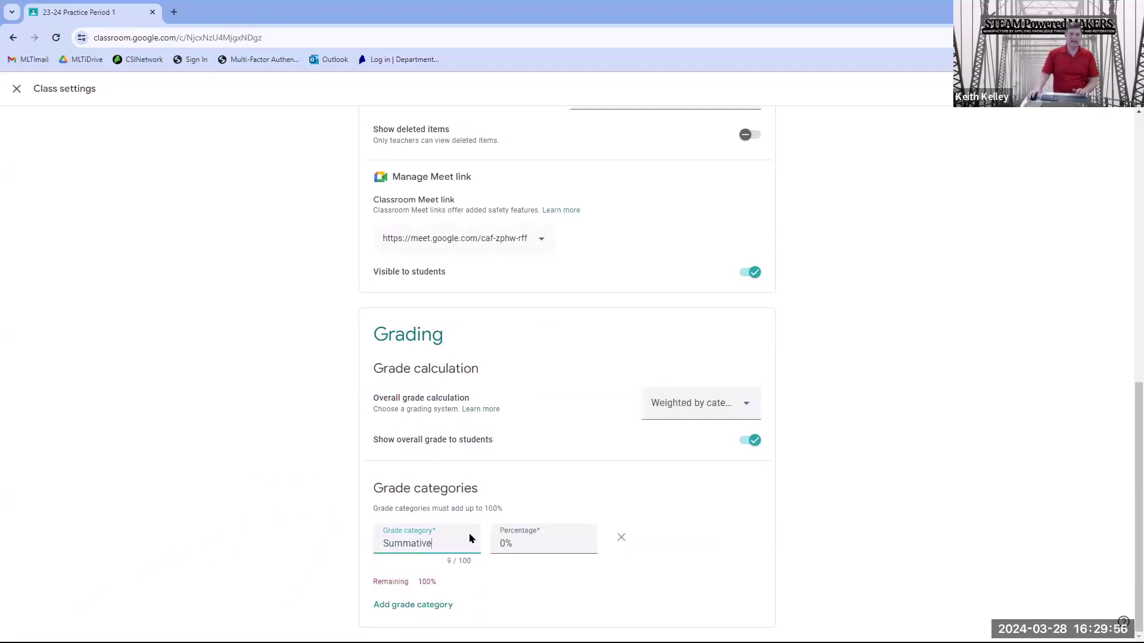
click(501, 543)
text(70)
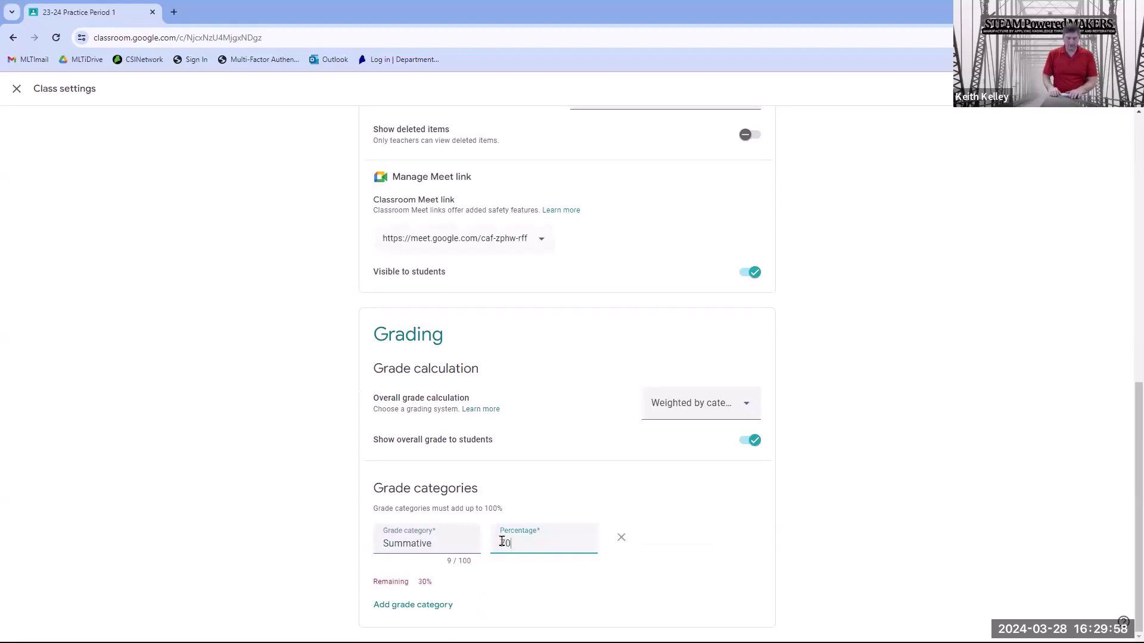
Step: Add a second grade category named "Formative" weighted at 30% and save the class settings
click(407, 606)
text(Formative)
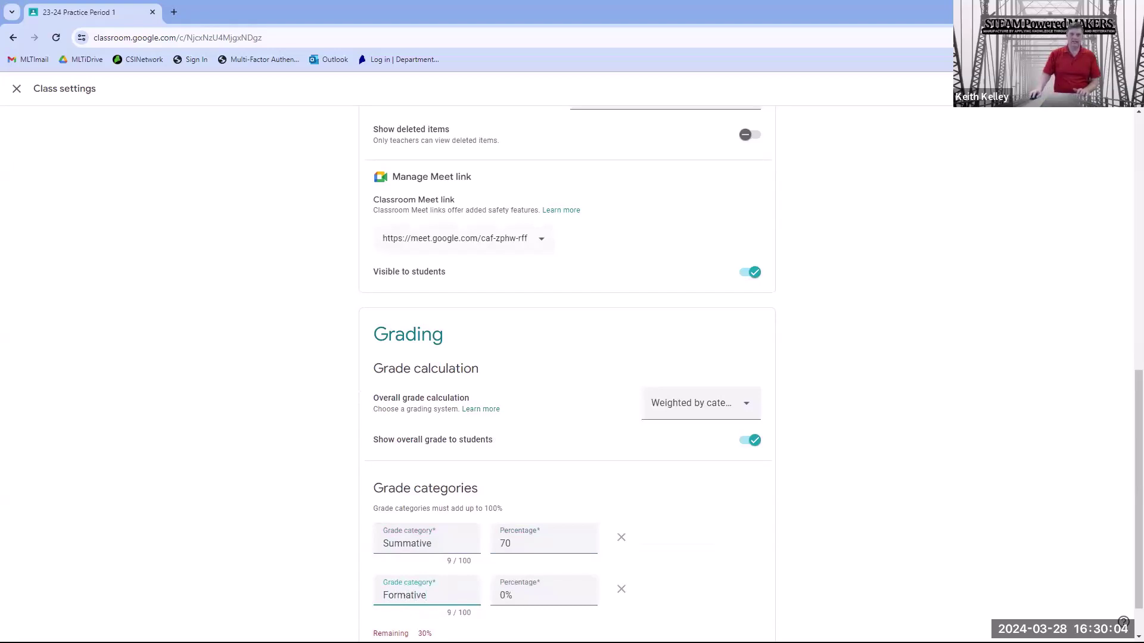
click(498, 593)
text(30)
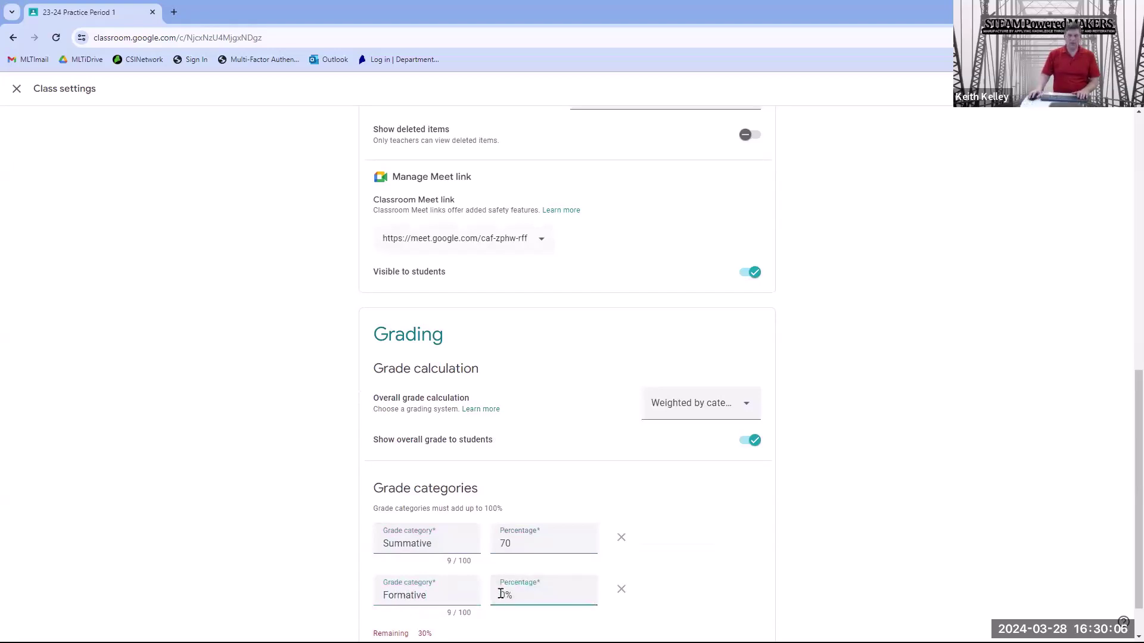
click(566, 544)
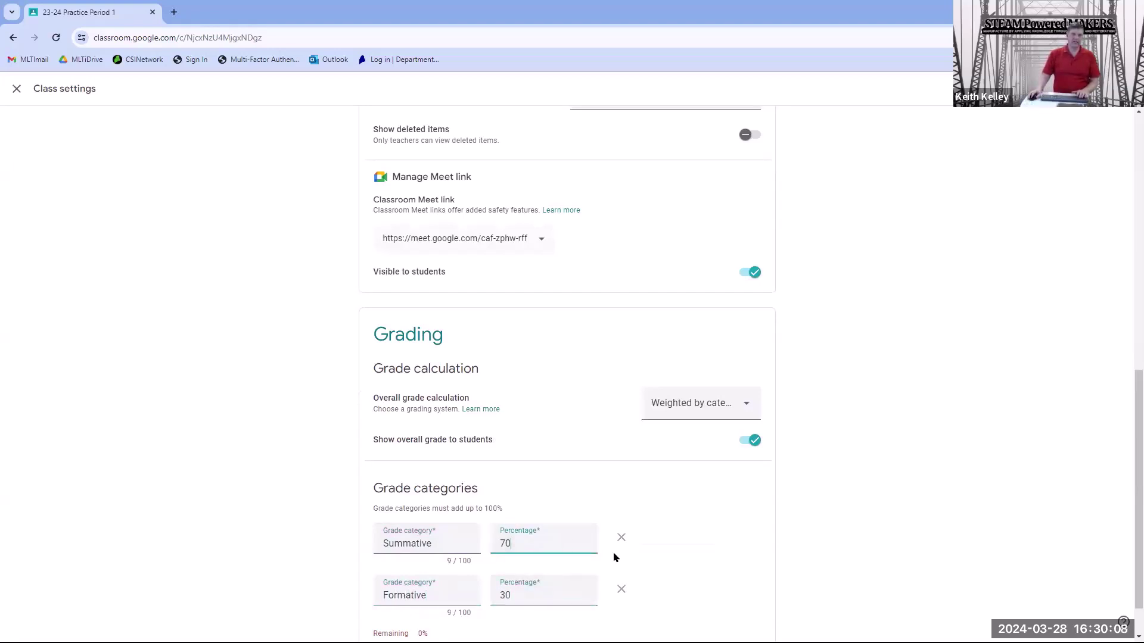
click(655, 571)
scroll(661, 573, down, 1)
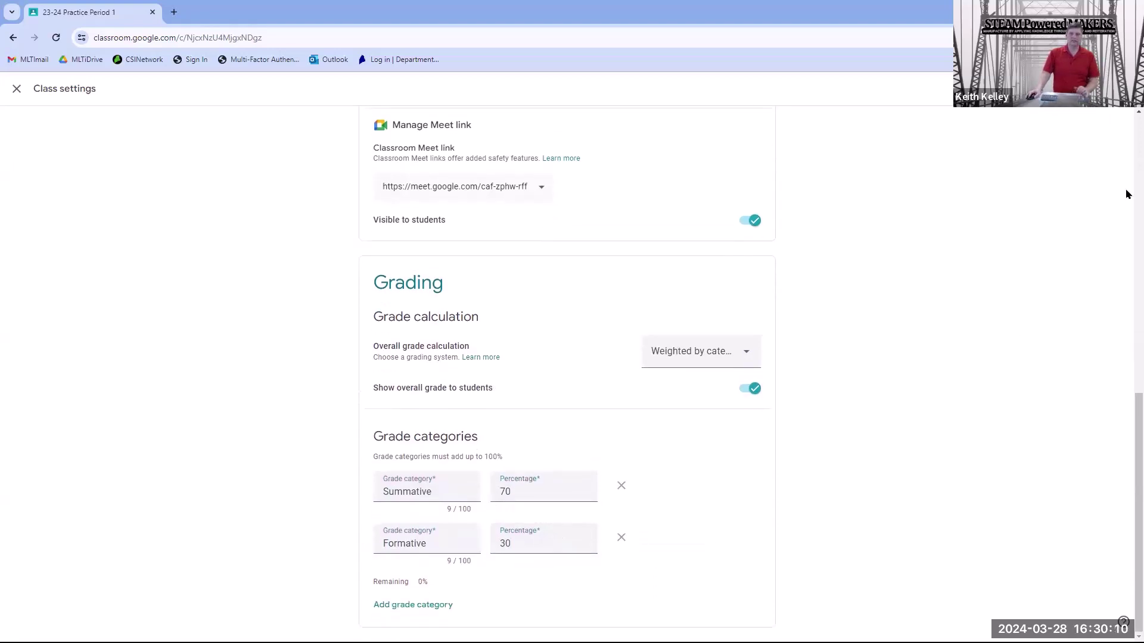
click(1109, 88)
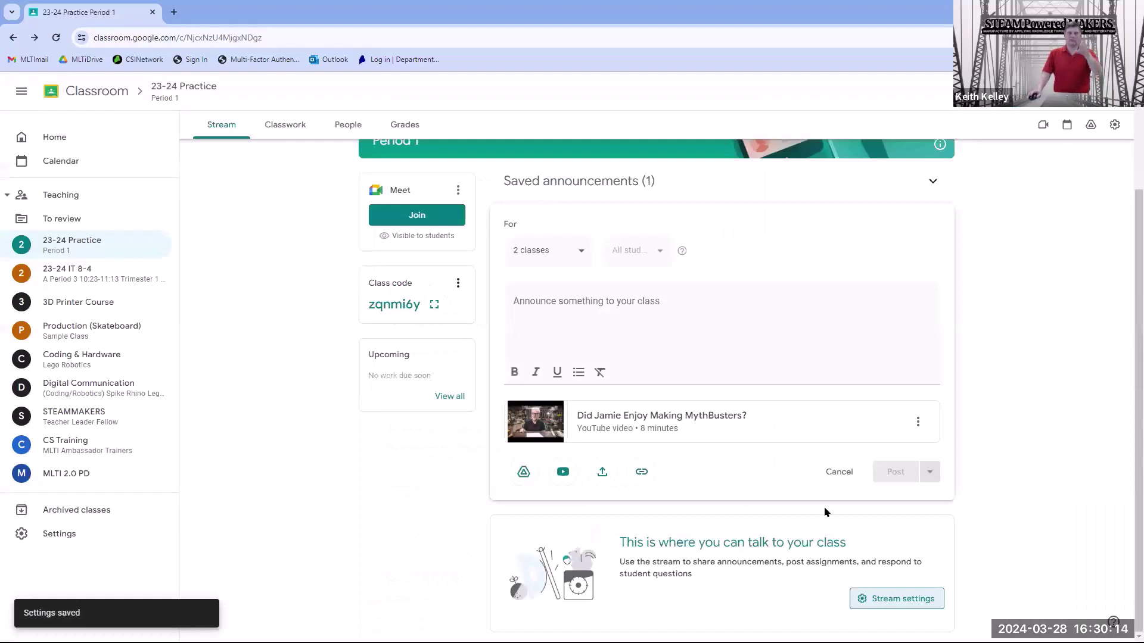
Step: Reopen the class settings to check the saved grade categories, and return to the class stream
click(1111, 124)
scroll(793, 503, down, 9)
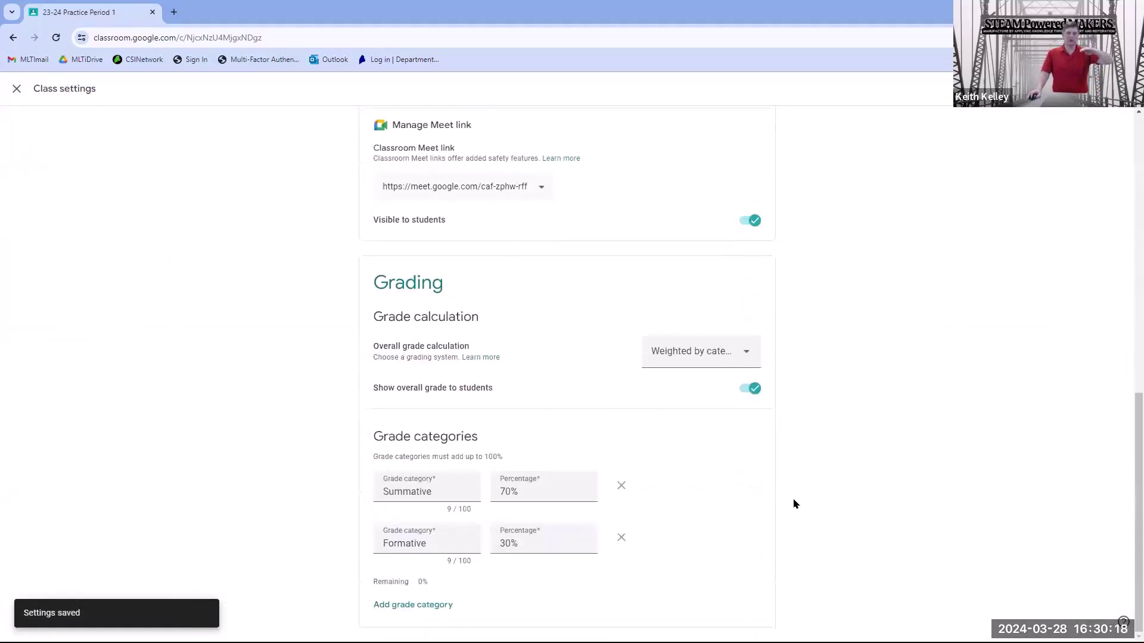
scroll(793, 504, up, 6)
key(alt+Left)
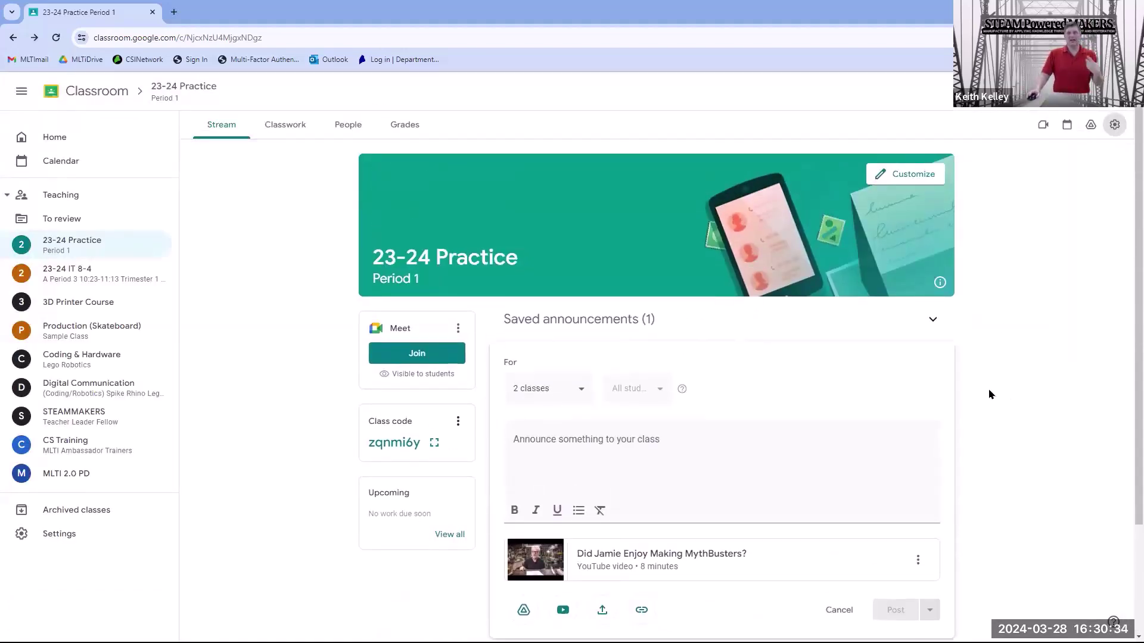
Step: Create a new assignment in the Practice class's classwork with the title "Title" and the instructions "Test"
click(280, 132)
key(Return)
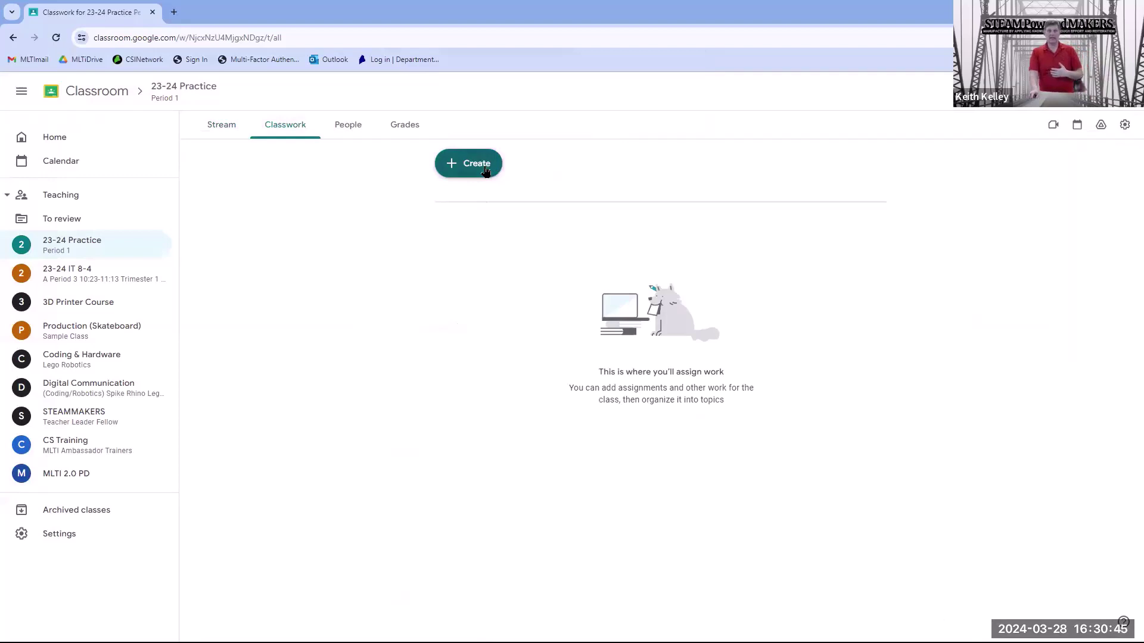
click(485, 171)
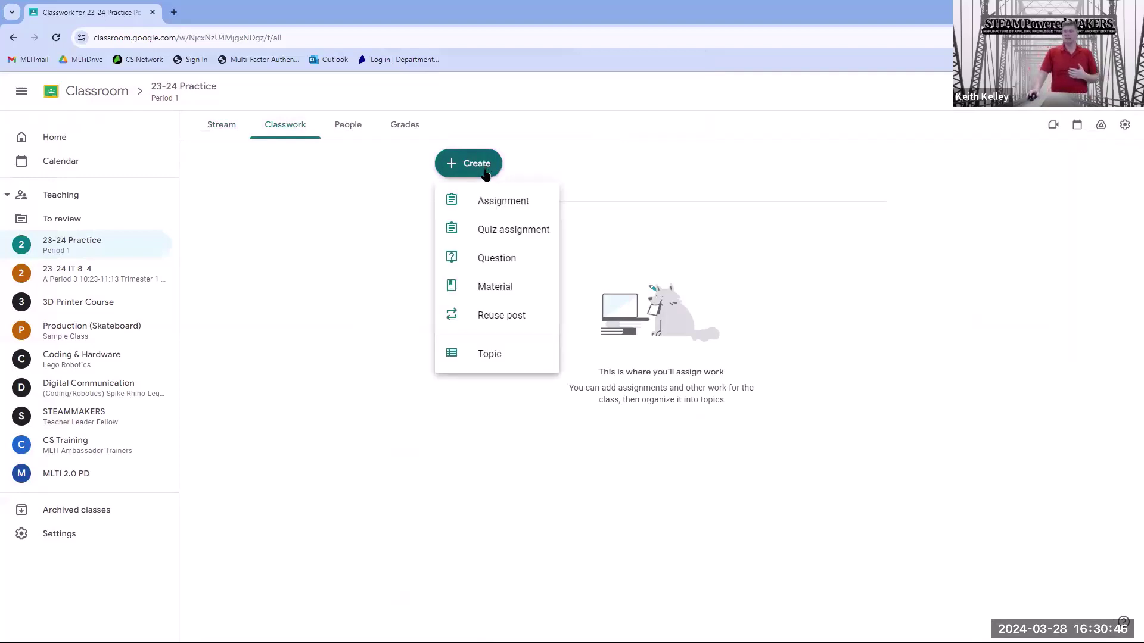
click(508, 201)
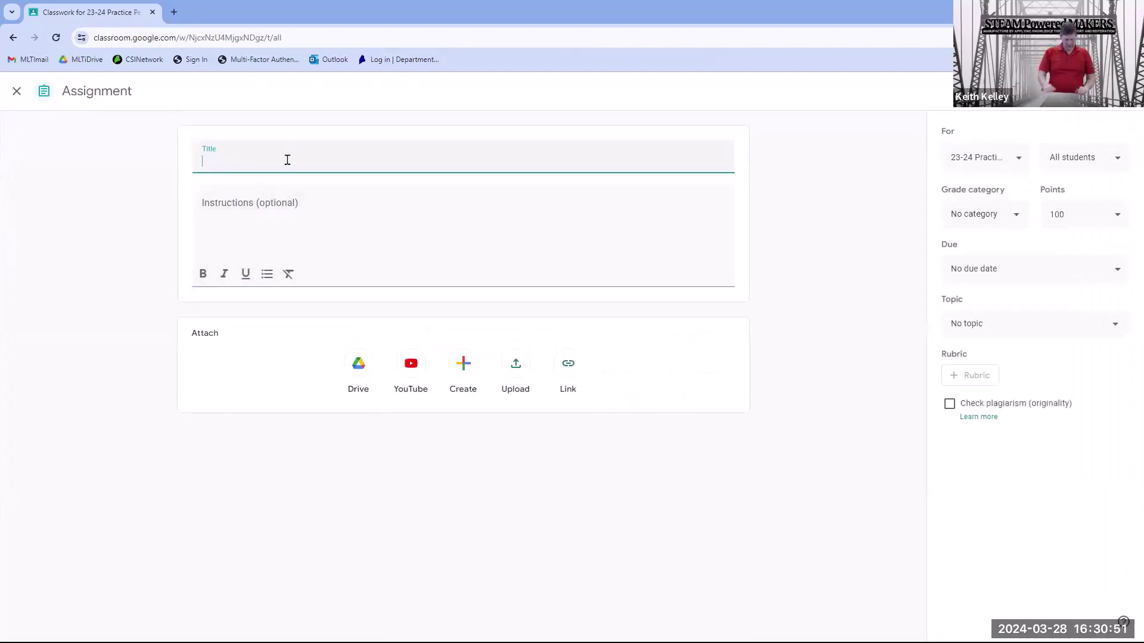
text(Title)
click(269, 205)
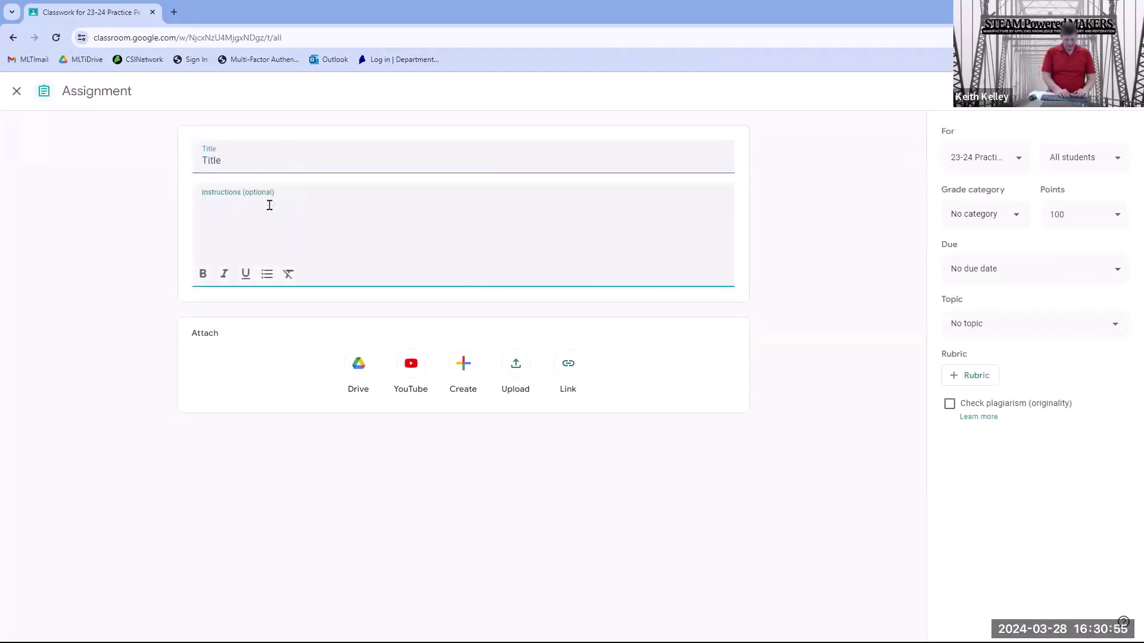
text(Test)
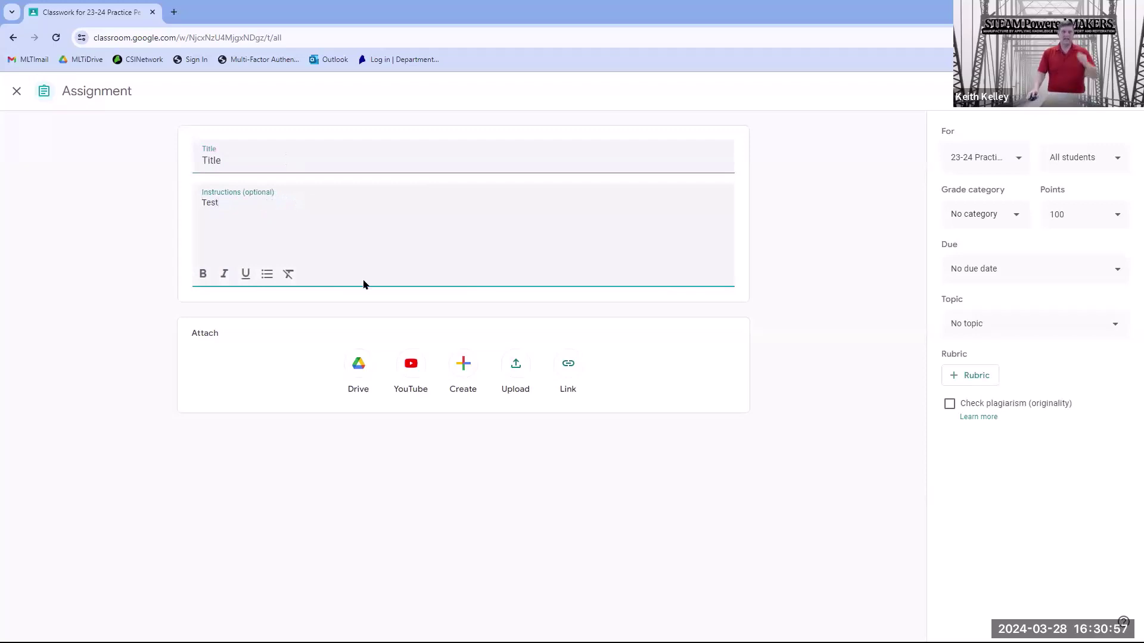
Step: Attach the recent Drive file "Copy of PD1 Moderator Slide Deck" to the assignment and view its student access options
click(358, 363)
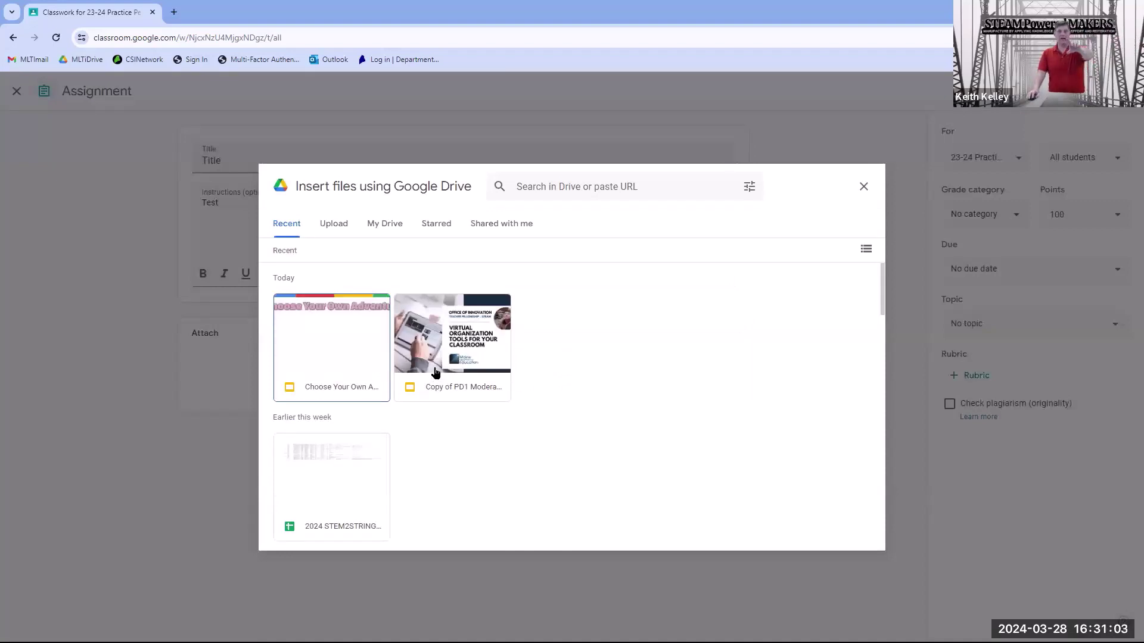
click(435, 372)
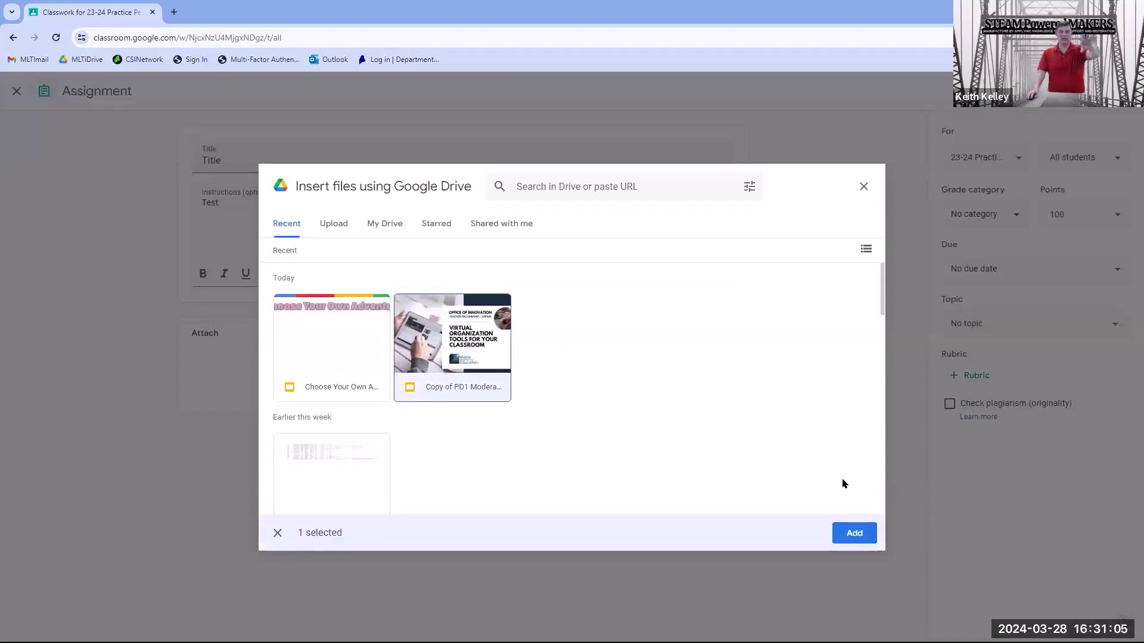
click(856, 532)
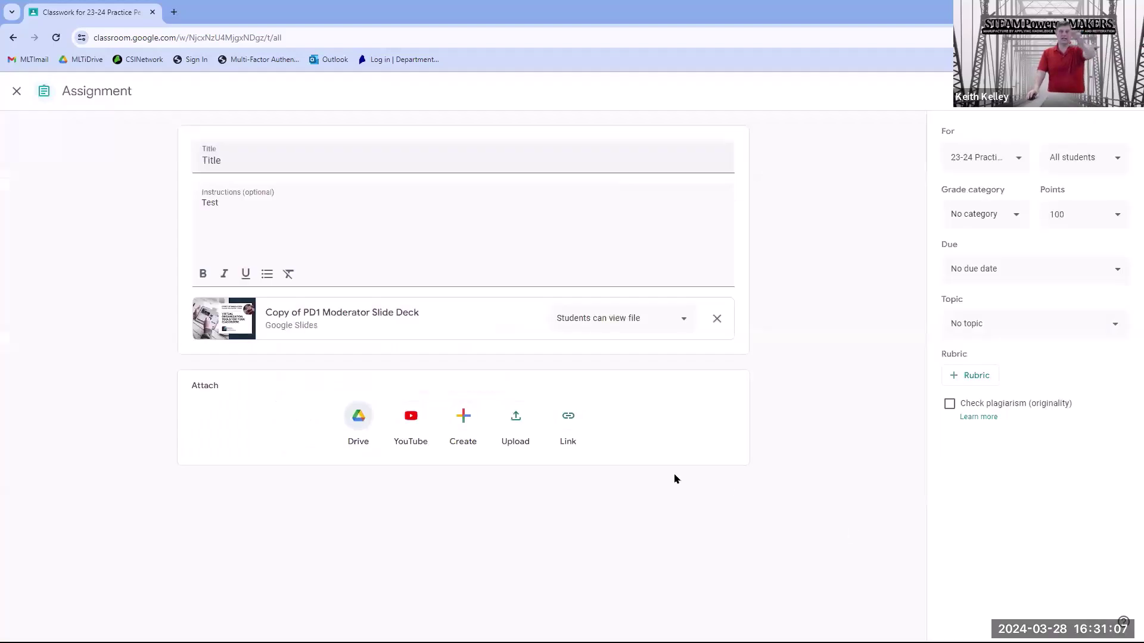
click(683, 323)
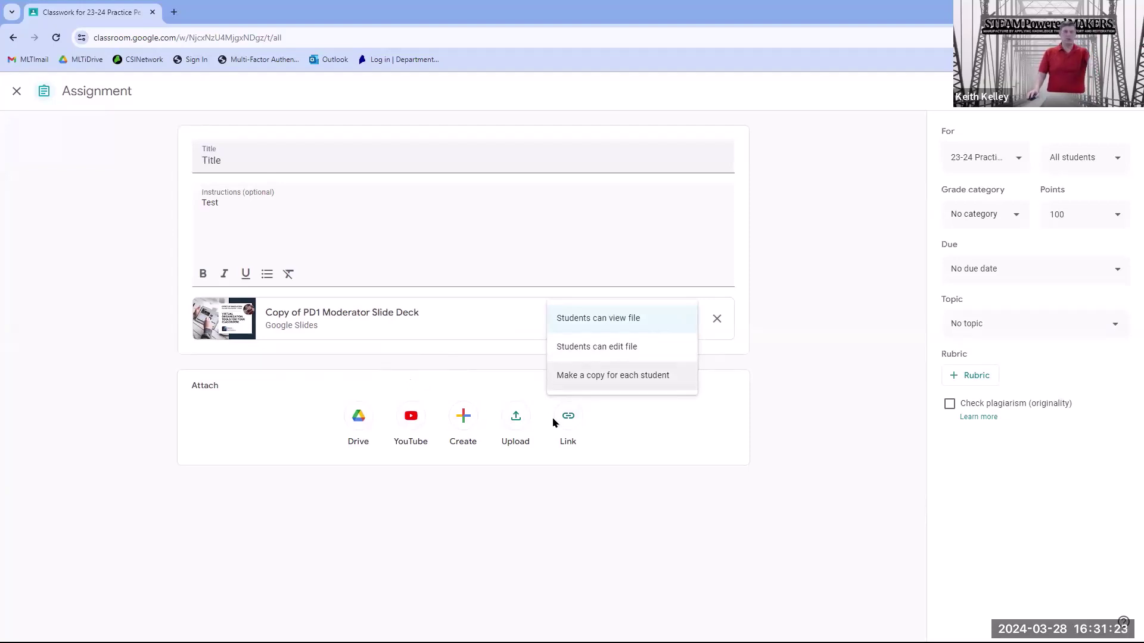
click(413, 419)
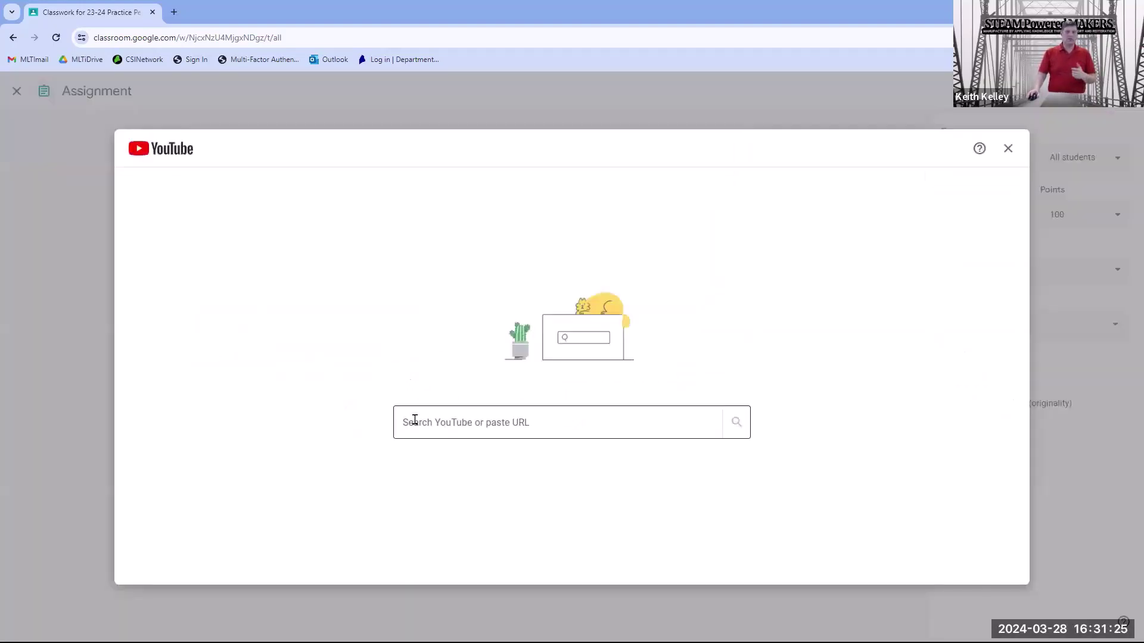
text(https://youtu.be/awNKlpxvdrI?feature=shared)
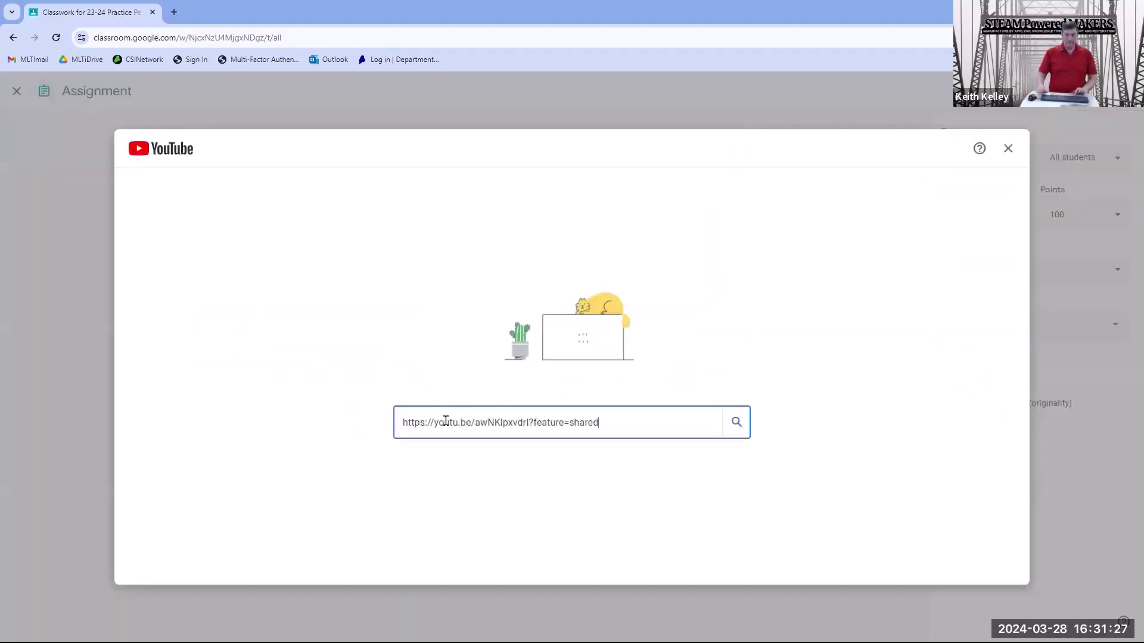
key(Return)
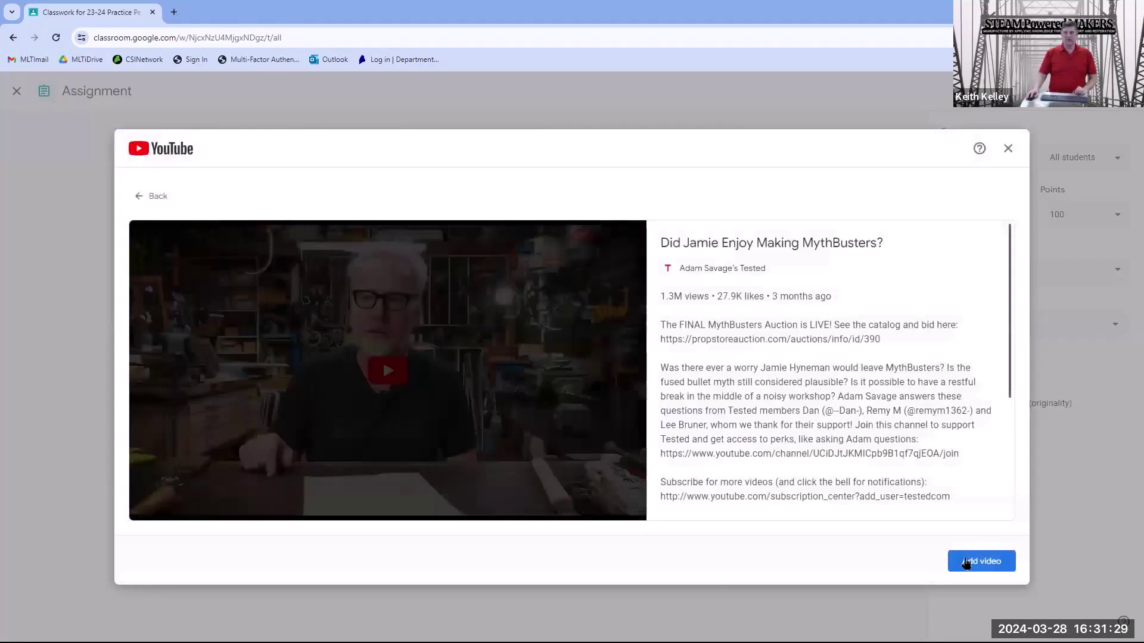
click(966, 563)
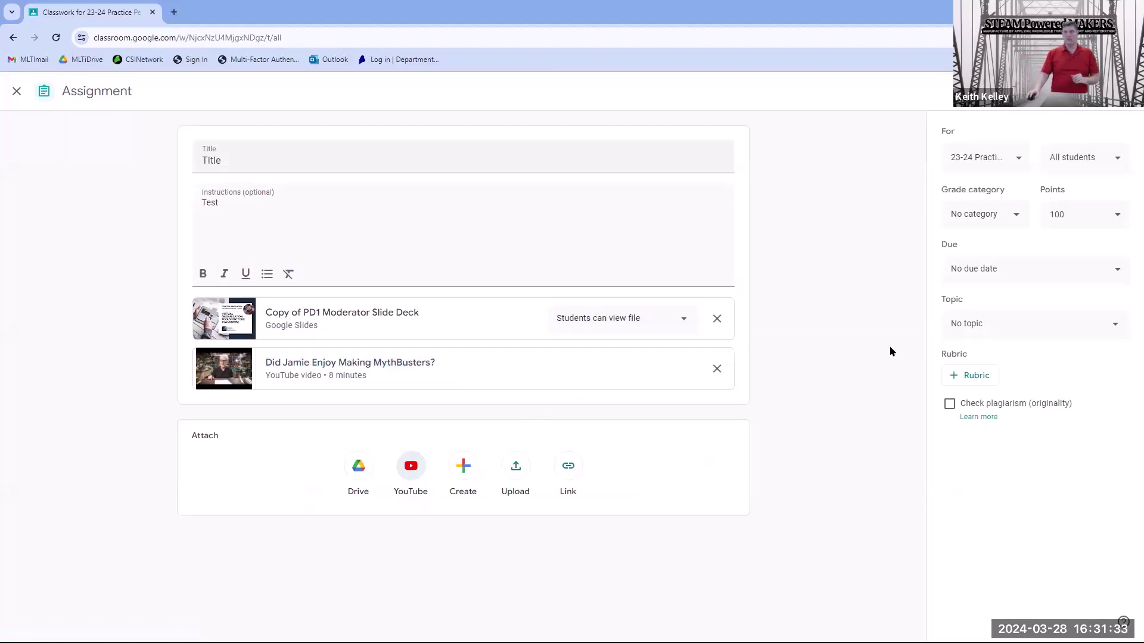
Step: Review the student and class options for the assignment, and set its grade category to Summative
click(1107, 164)
click(1023, 161)
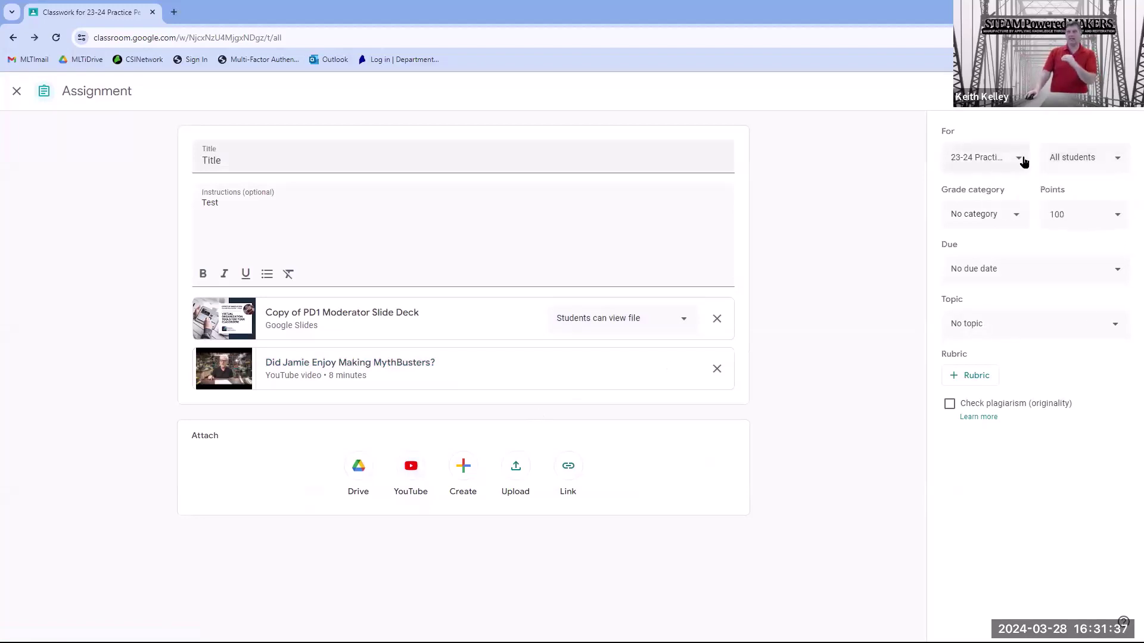
click(1022, 162)
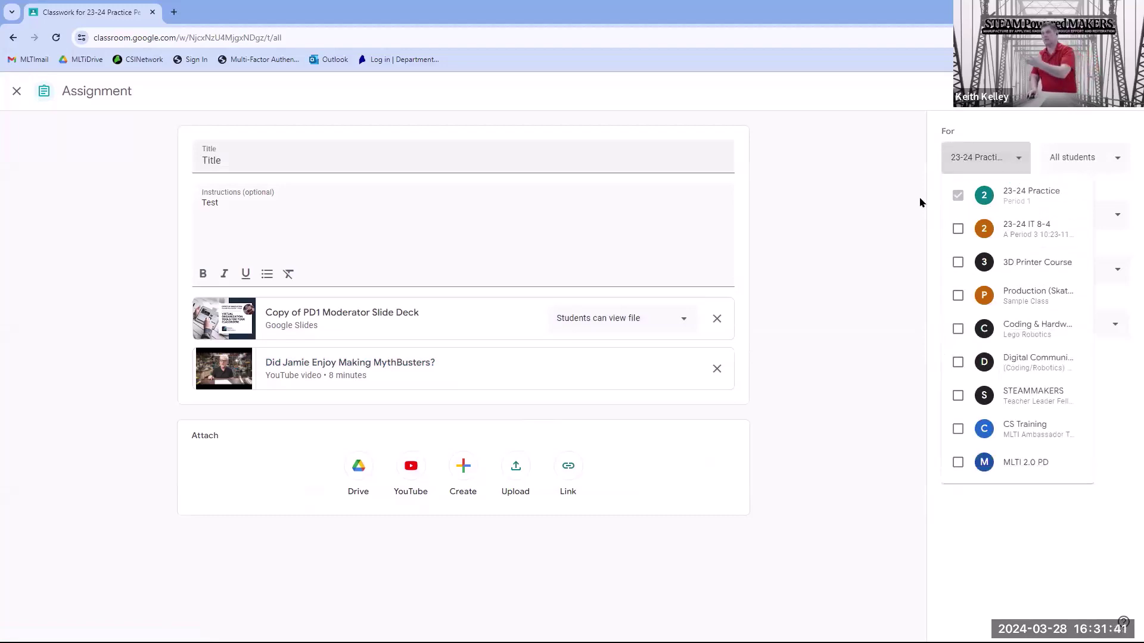
click(894, 211)
click(992, 219)
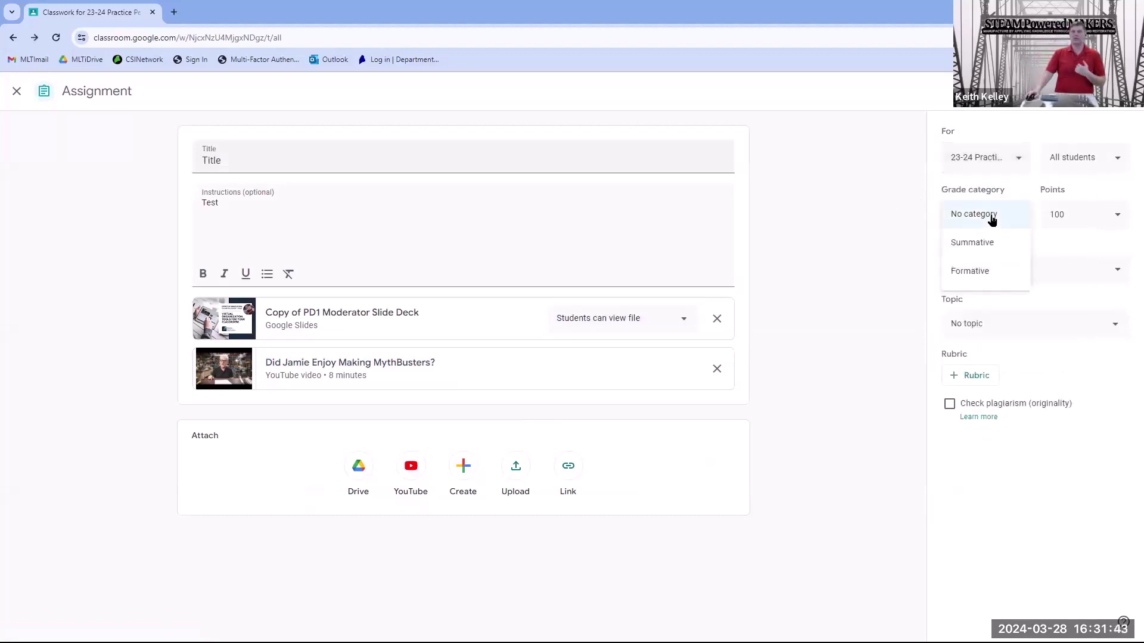
click(987, 243)
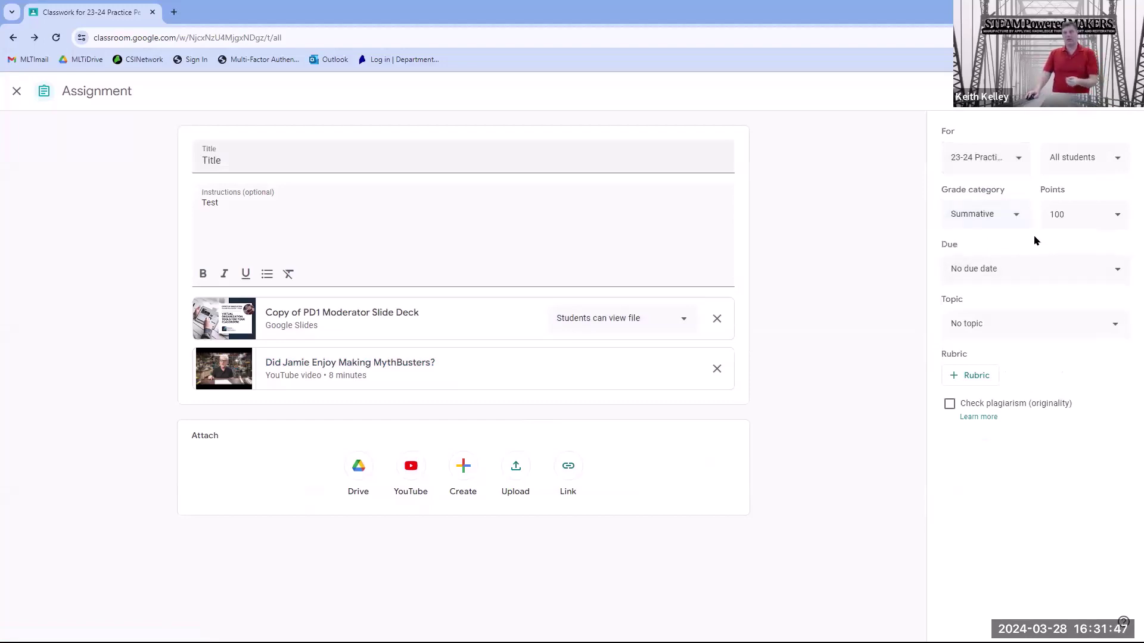
Step: Set the assignment's due date to Apr 5, 2024
click(1013, 271)
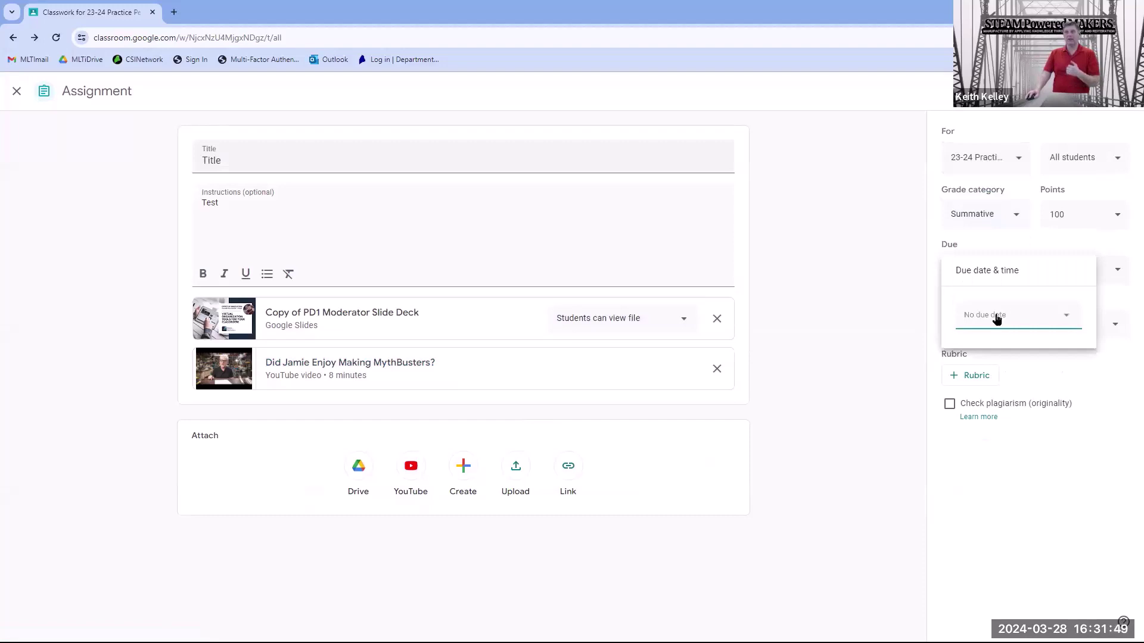
click(996, 320)
click(1077, 344)
click(1058, 374)
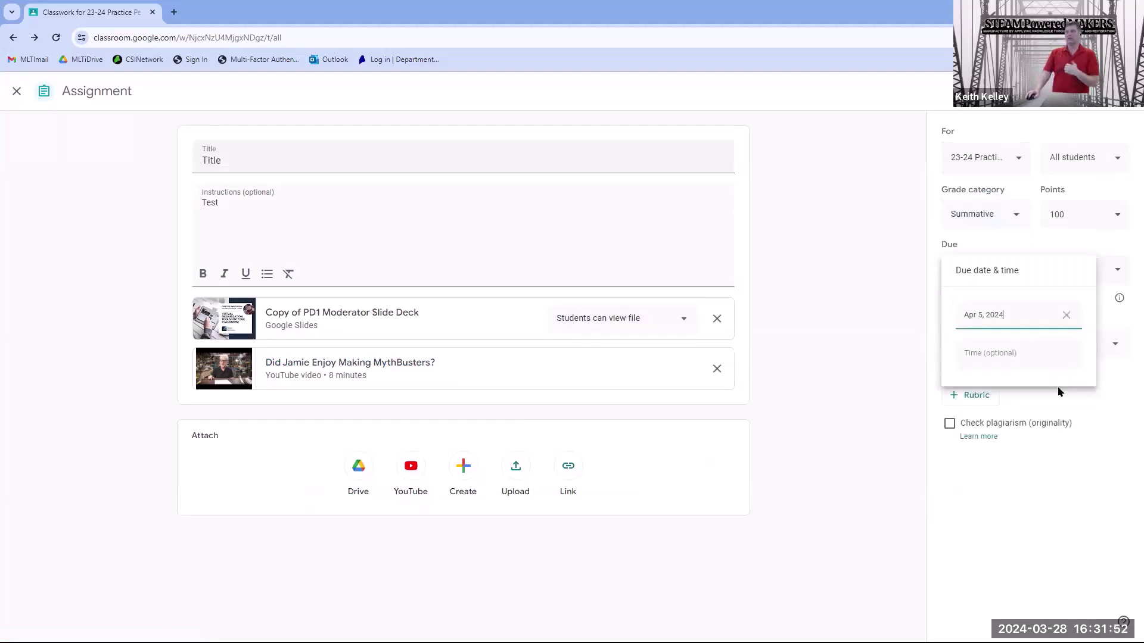
click(1031, 504)
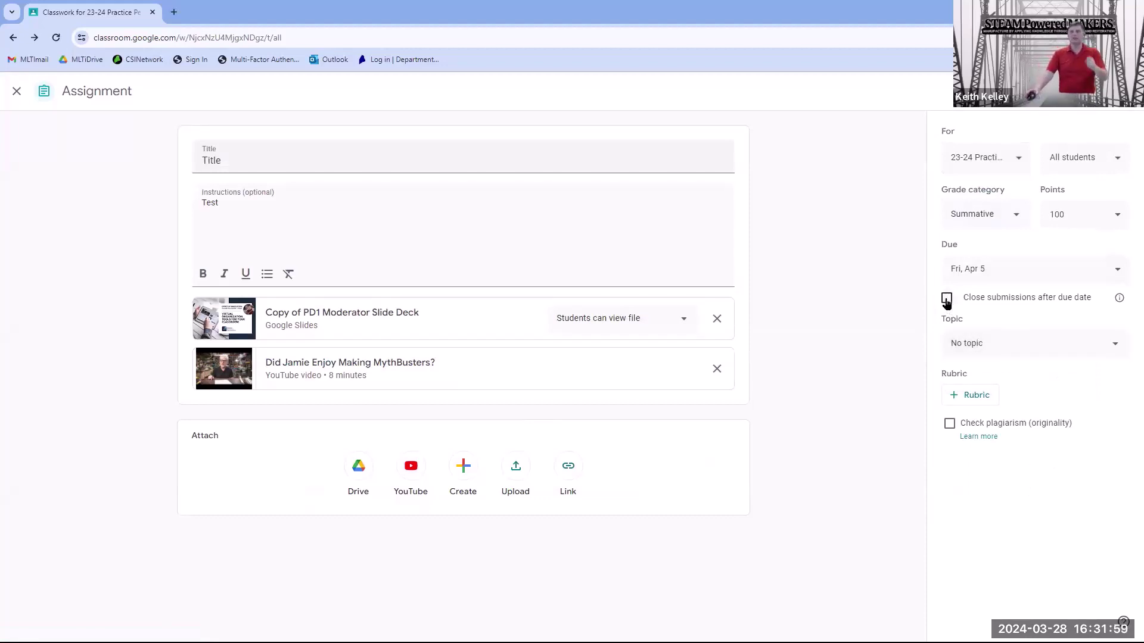
Step: Create a new topic named "Homework" for the assignment
click(971, 351)
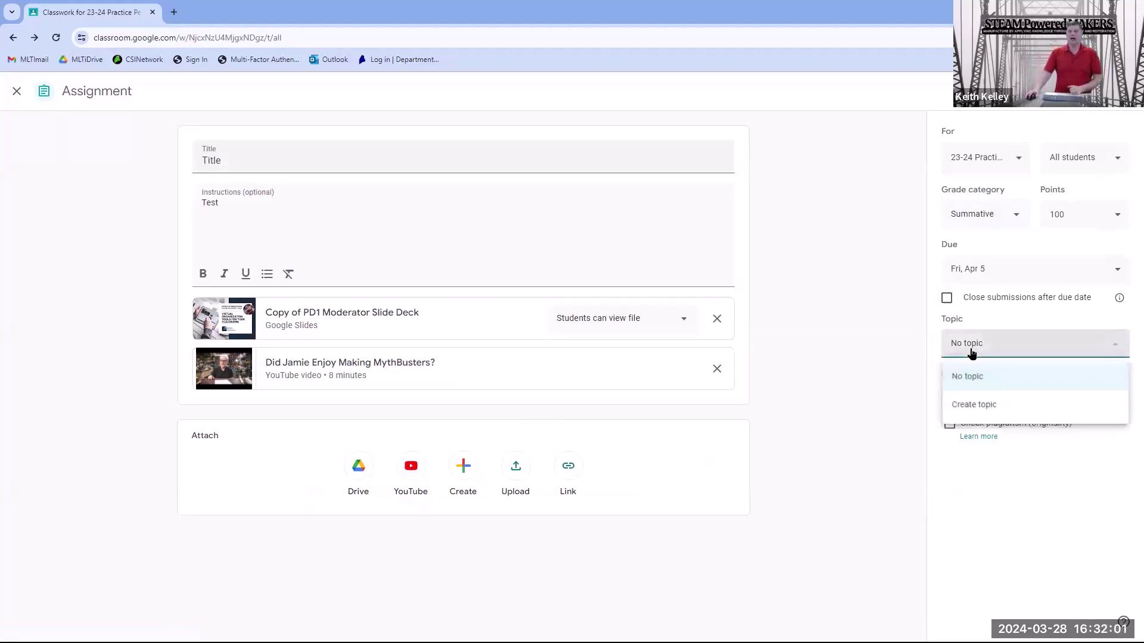
click(986, 404)
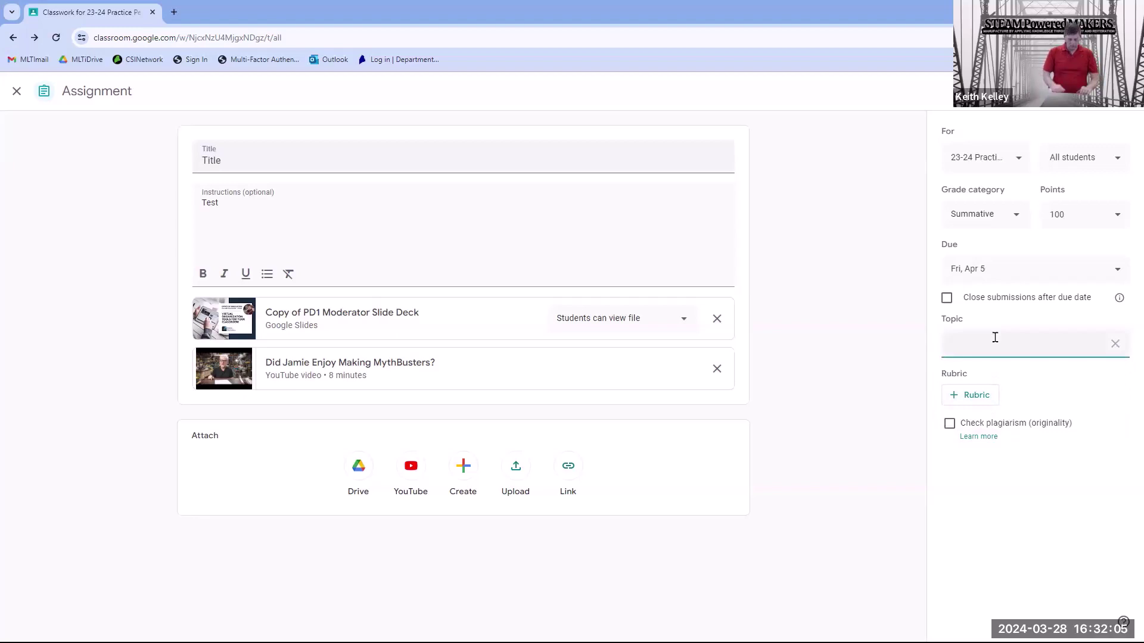
text(Homework)
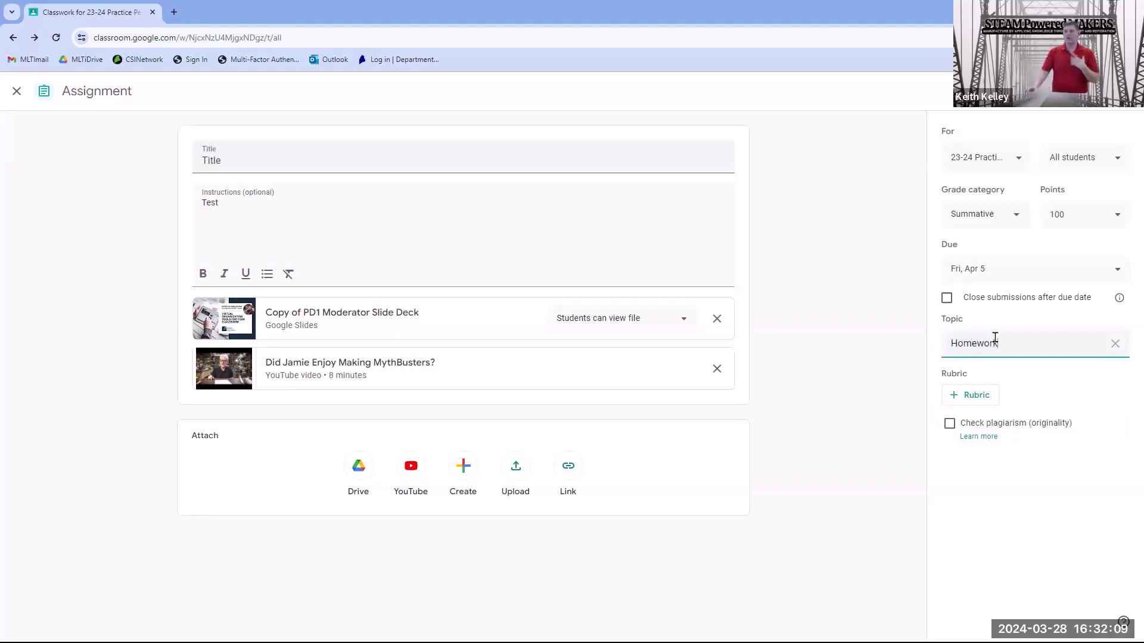
click(1039, 392)
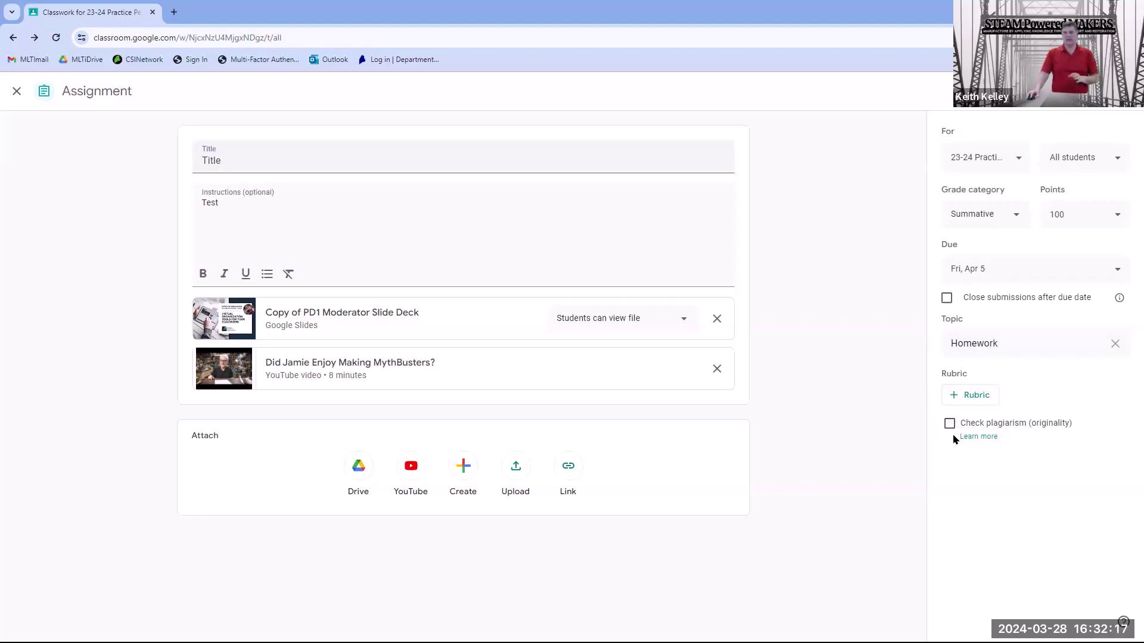
Step: View the list of reusable rubrics for the 23-24 Practice class, and close it without selecting one
click(957, 396)
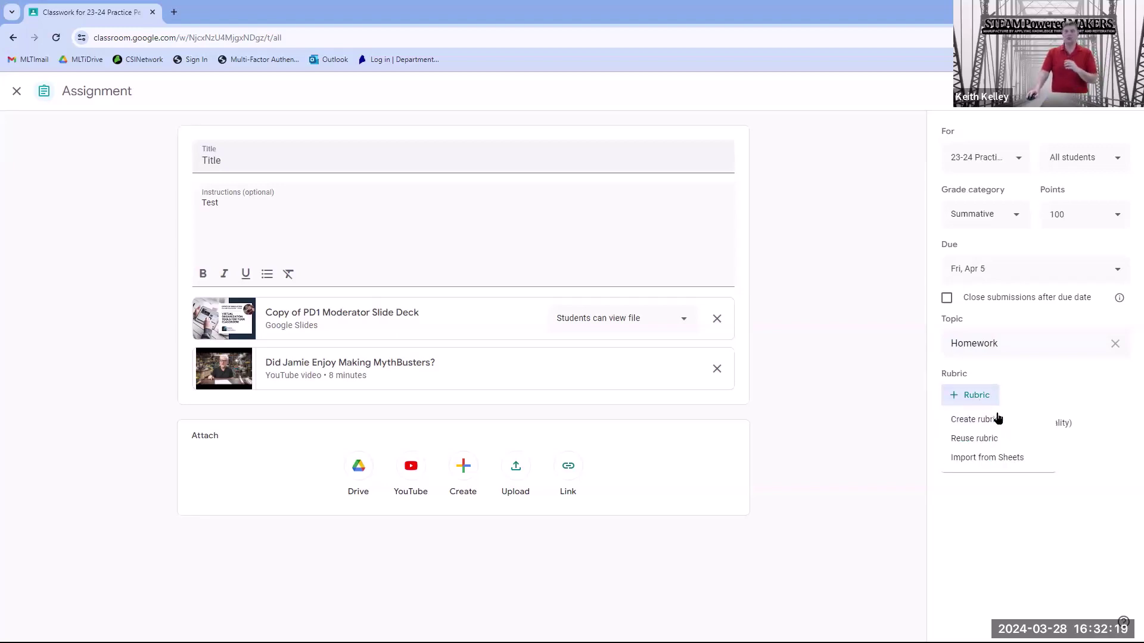
click(998, 437)
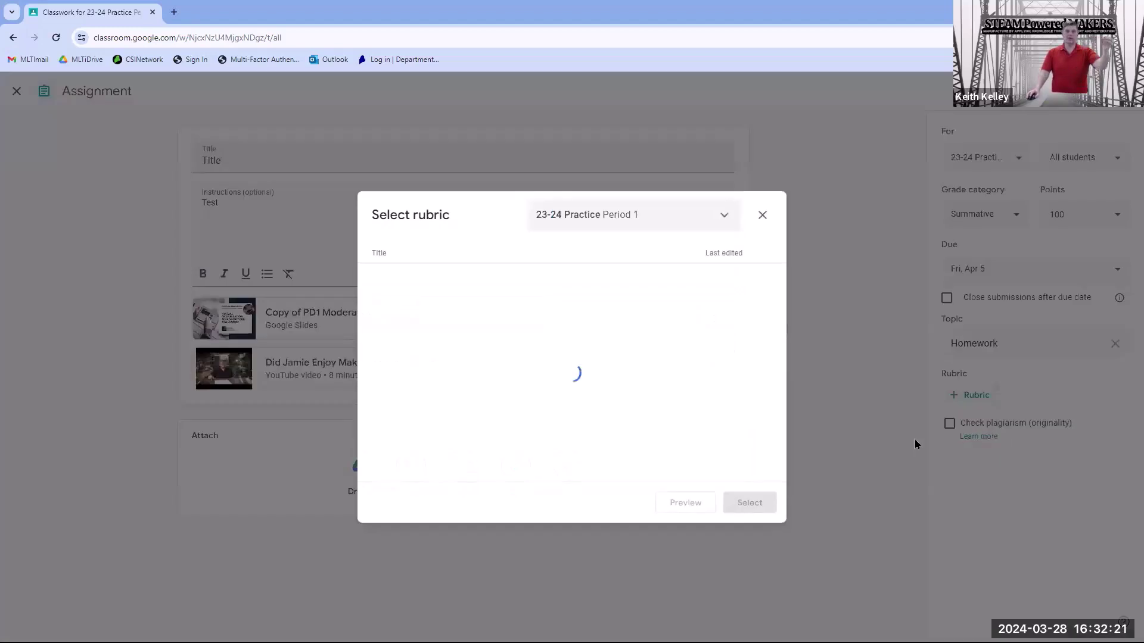
click(762, 216)
Step: Try creating a new rubric with a 4-point level titled "Meet Standard", and leave the rubric without saving it
click(958, 398)
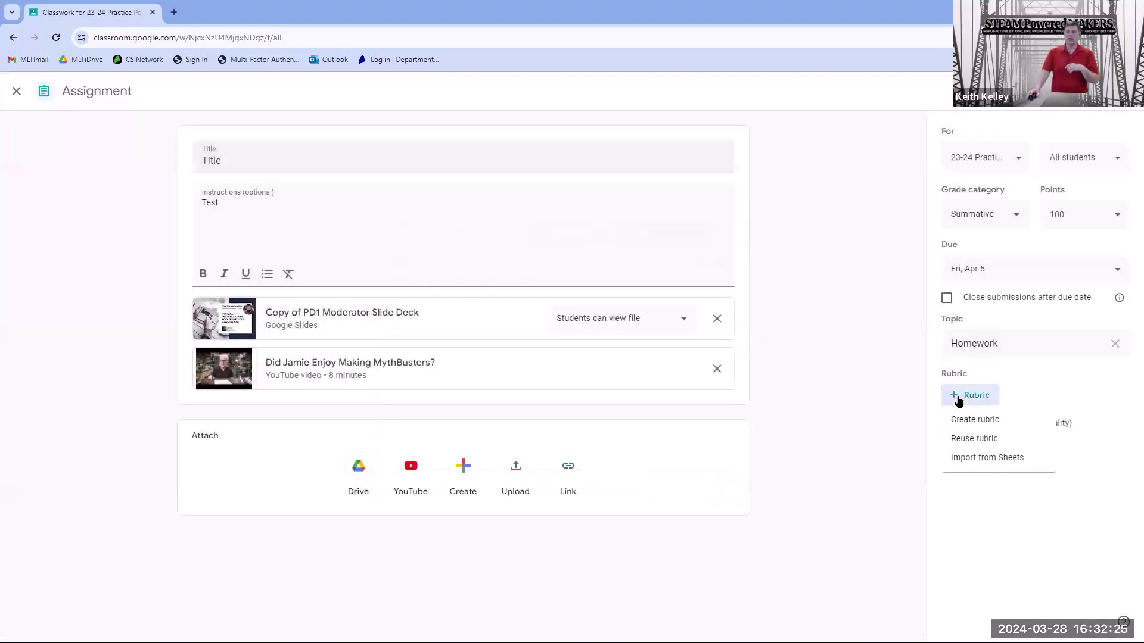
click(969, 422)
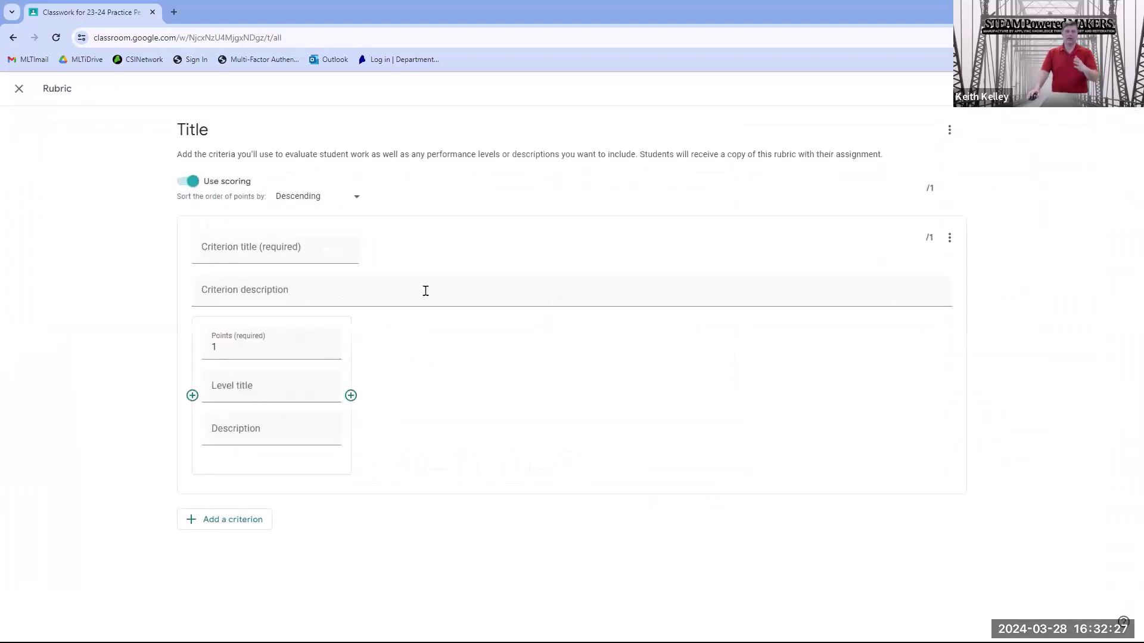
click(254, 382)
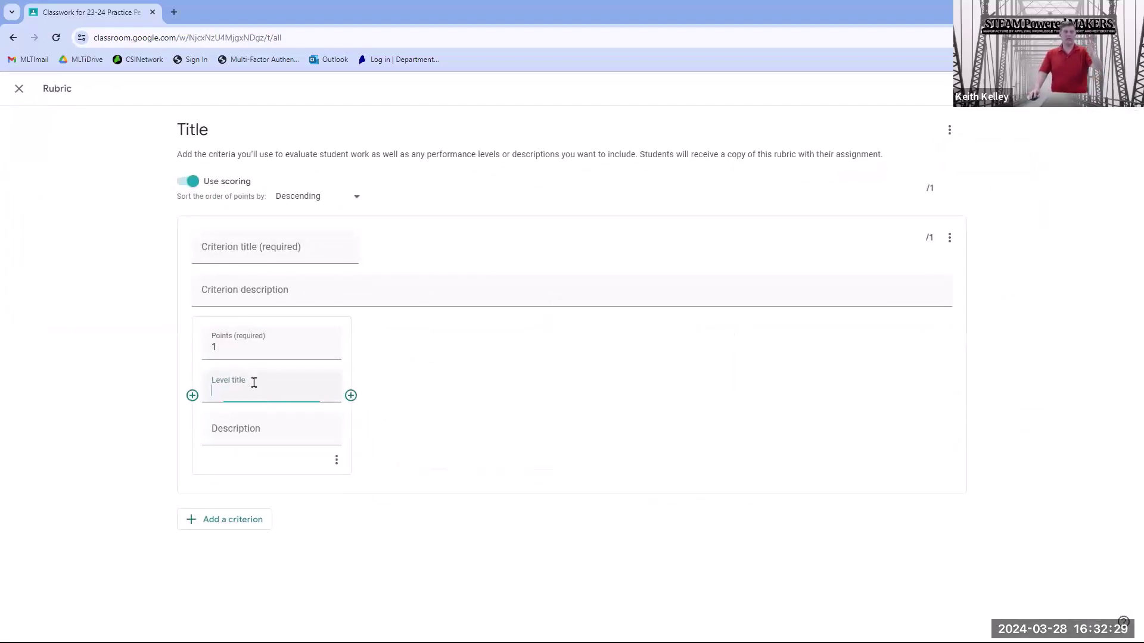
text(Leve)
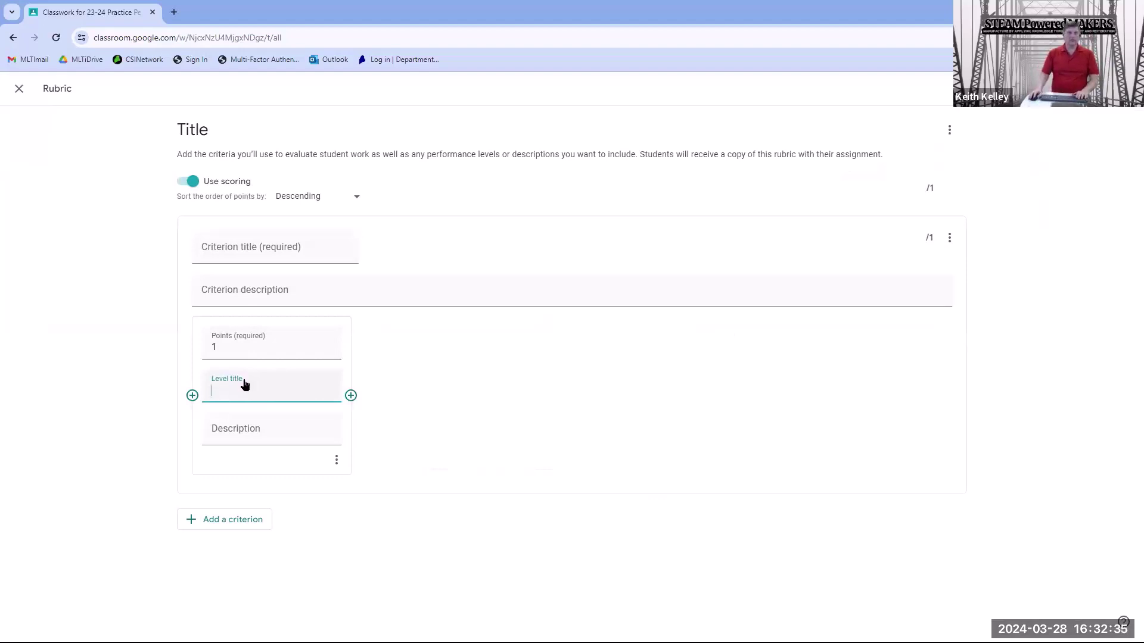
double_click(222, 348)
text(4)
click(223, 397)
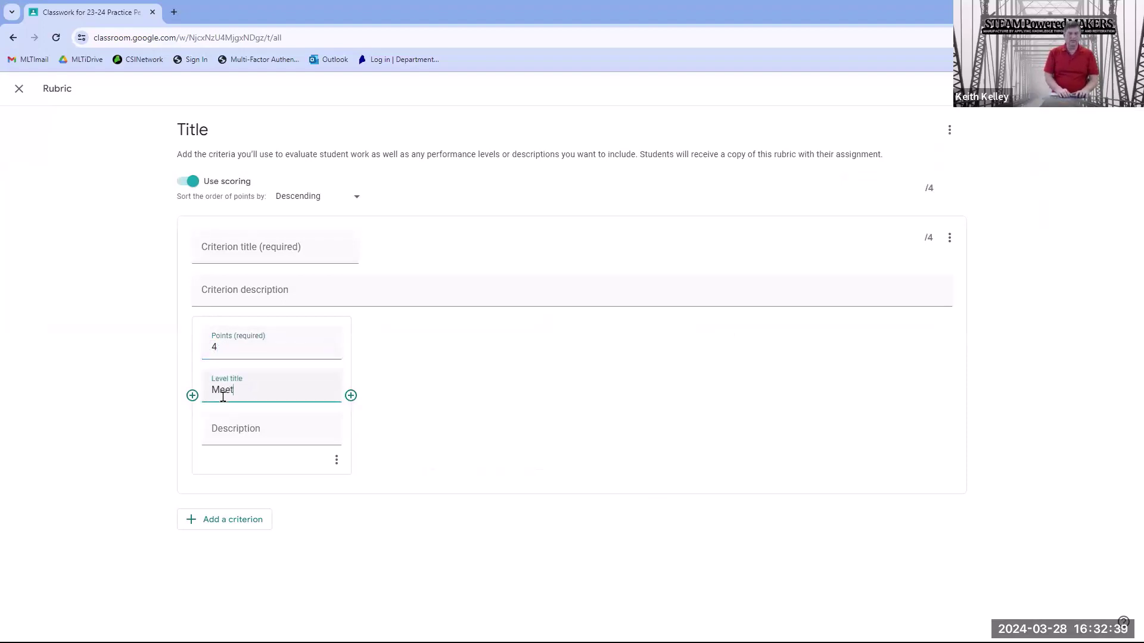
text(Meet Standard)
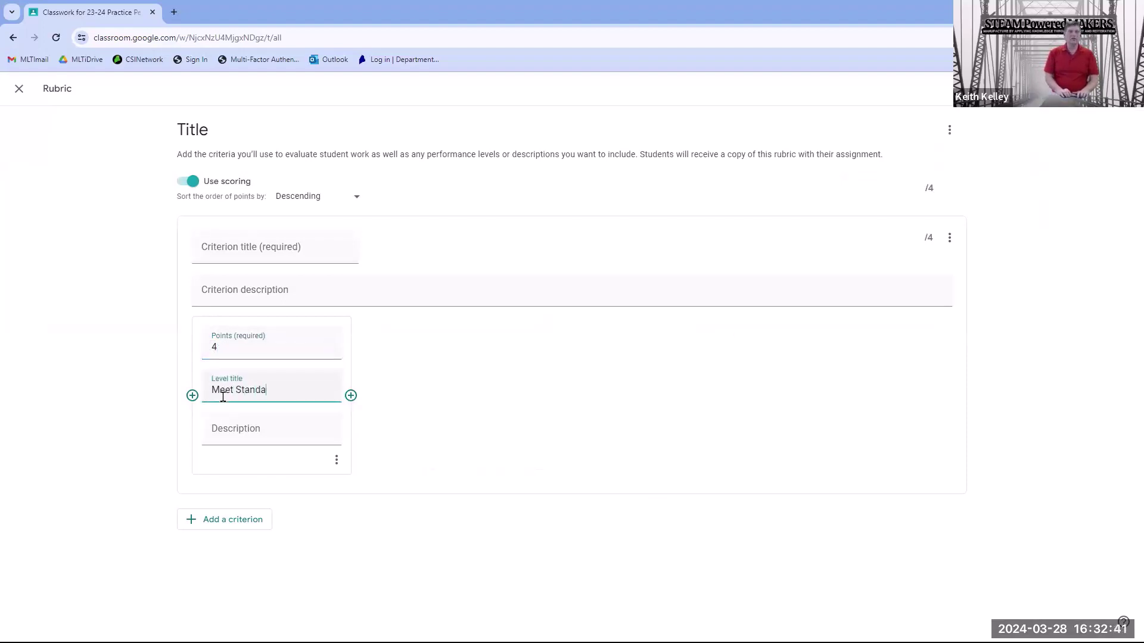
click(349, 396)
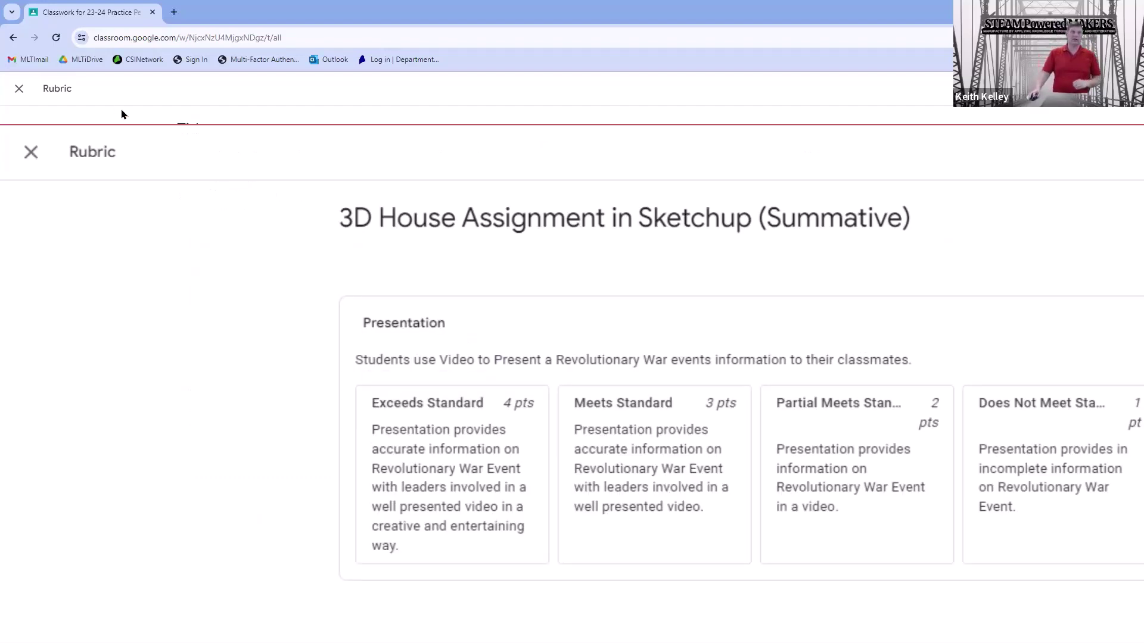
click(19, 88)
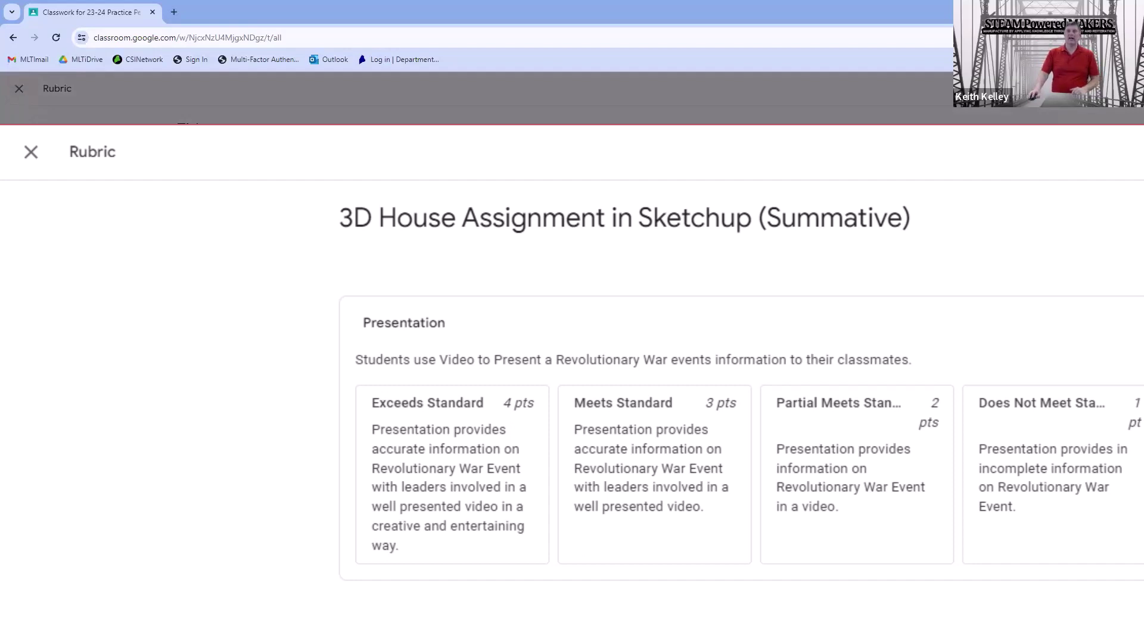
key(Return)
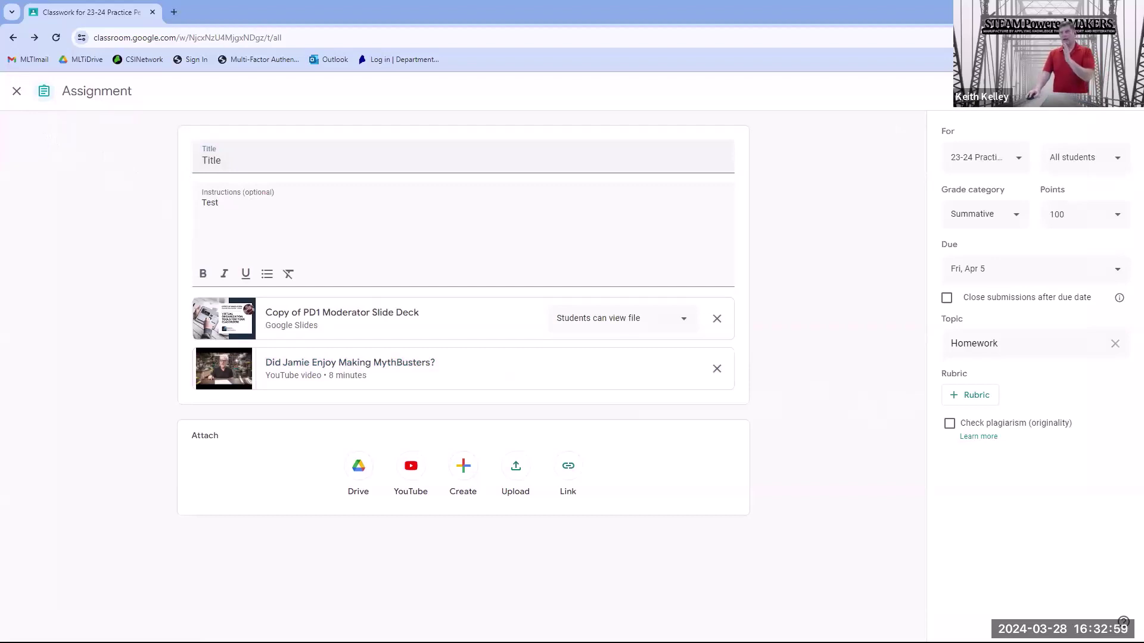
Step: Save the assignment as a draft
click(1115, 100)
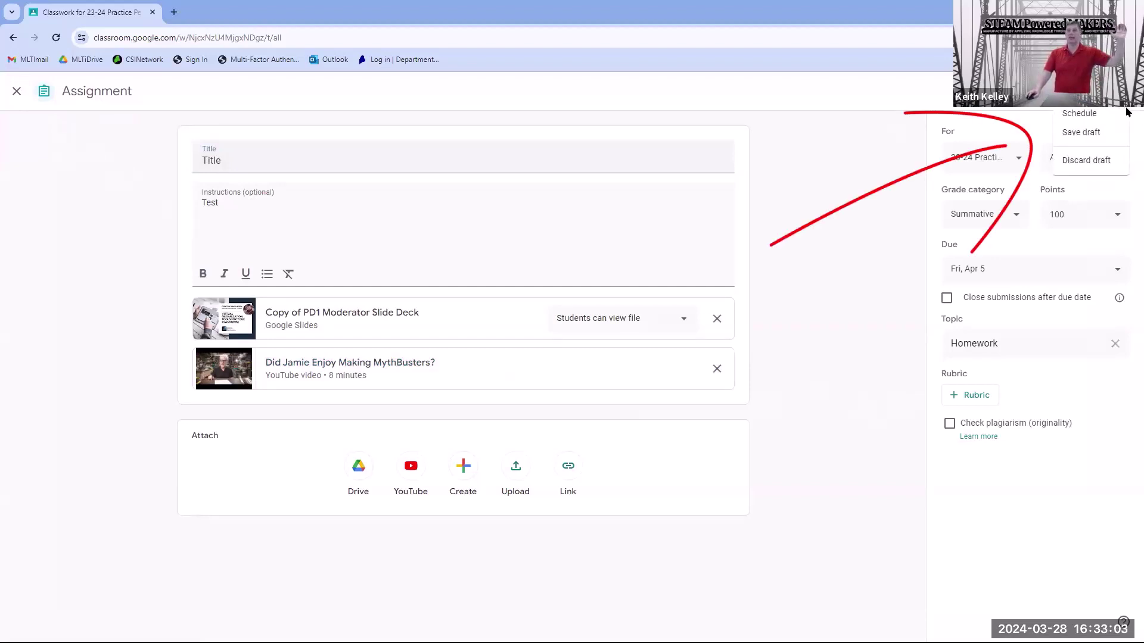
click(1096, 130)
right_click(1096, 130)
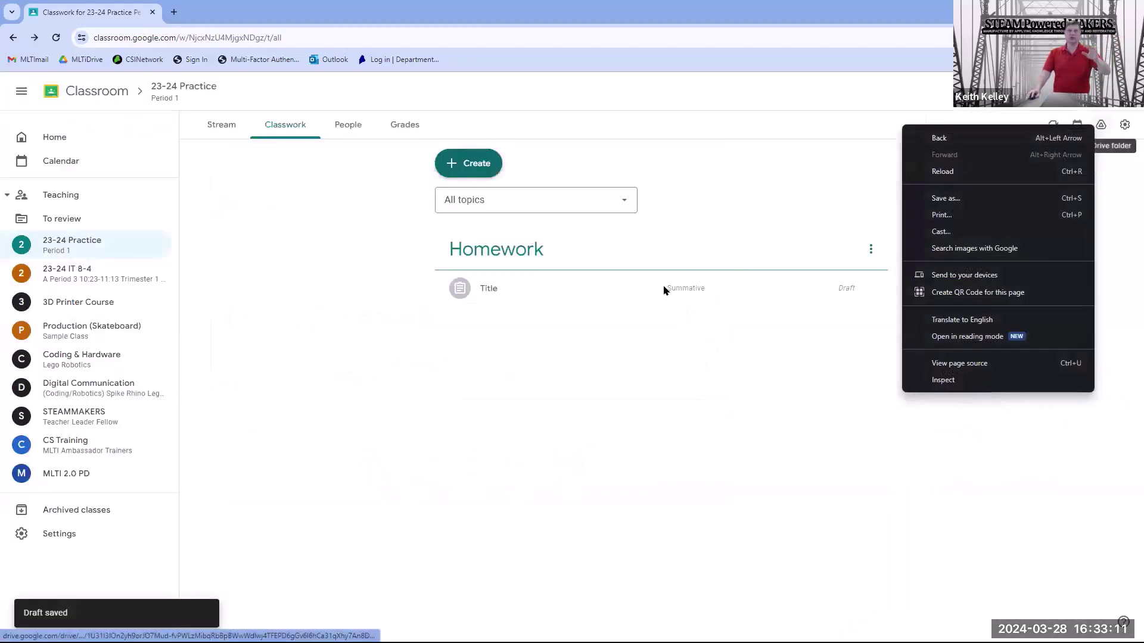
click(666, 288)
Step: Reopen the draft assignment for editing, try scheduling it for Apr 4, 2024 at 8:00 AM, and cancel the scheduling
click(870, 289)
click(862, 311)
click(1118, 90)
click(1079, 114)
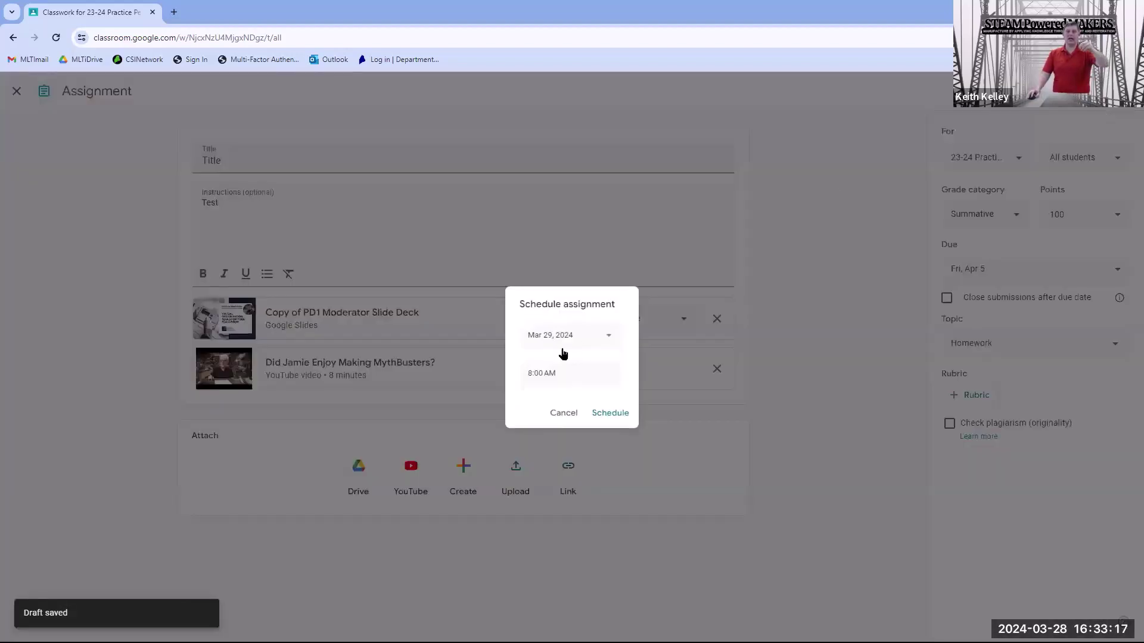
click(553, 336)
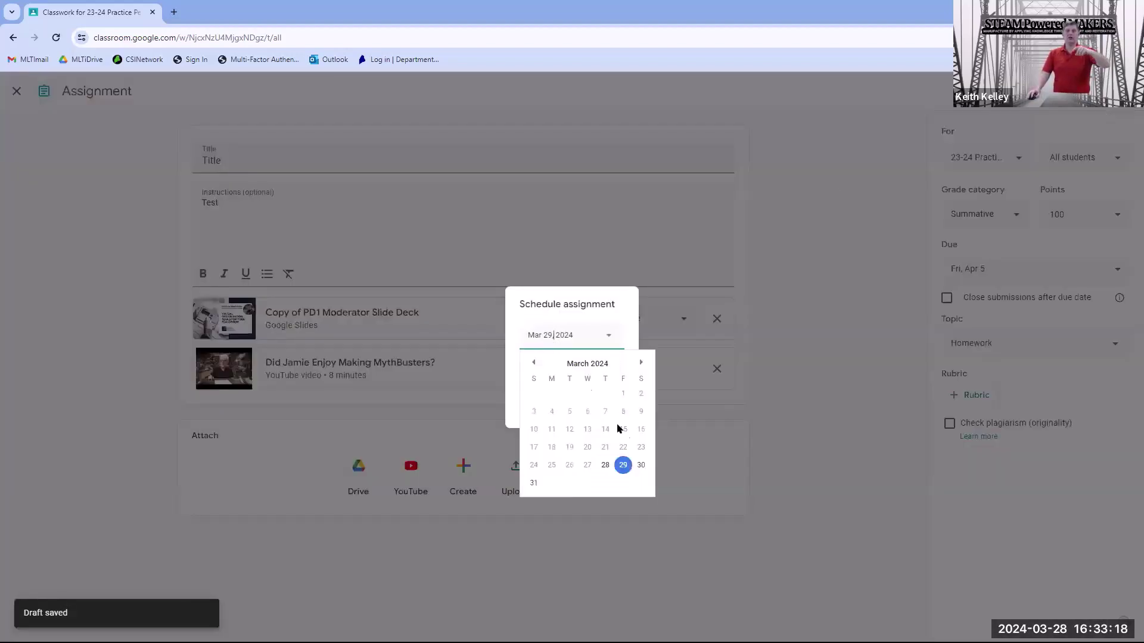
click(641, 362)
click(606, 395)
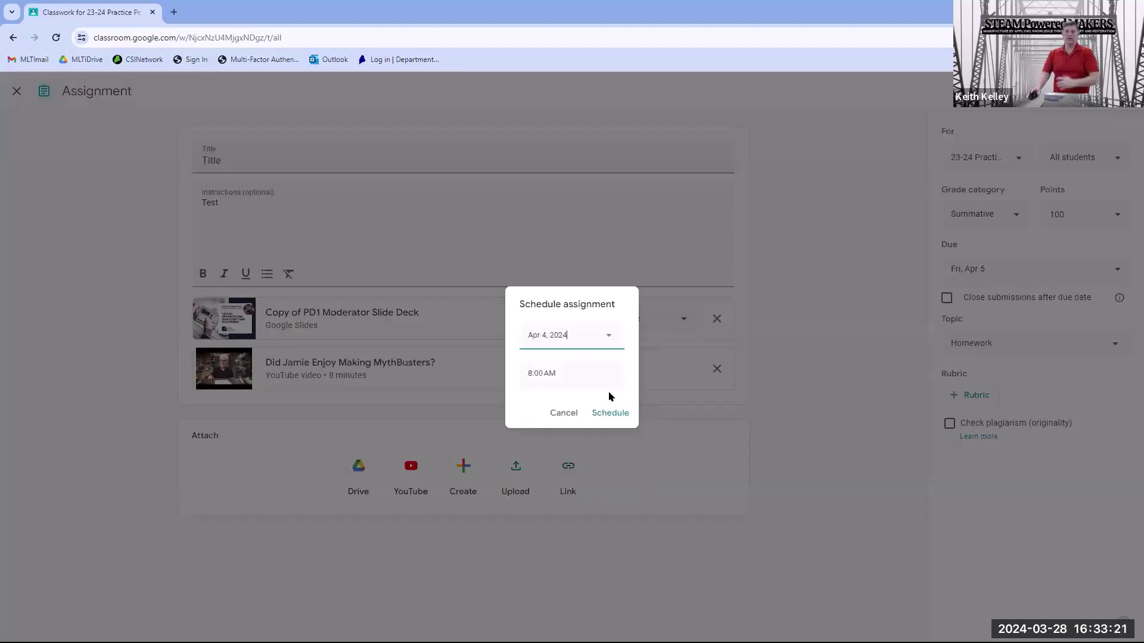
click(569, 419)
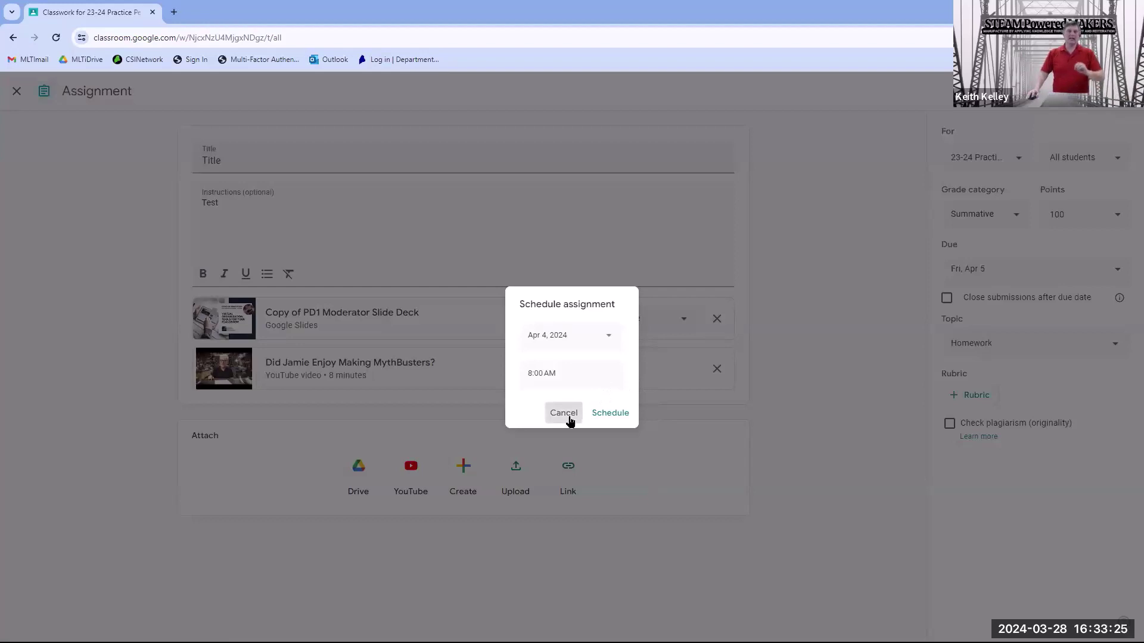
click(568, 419)
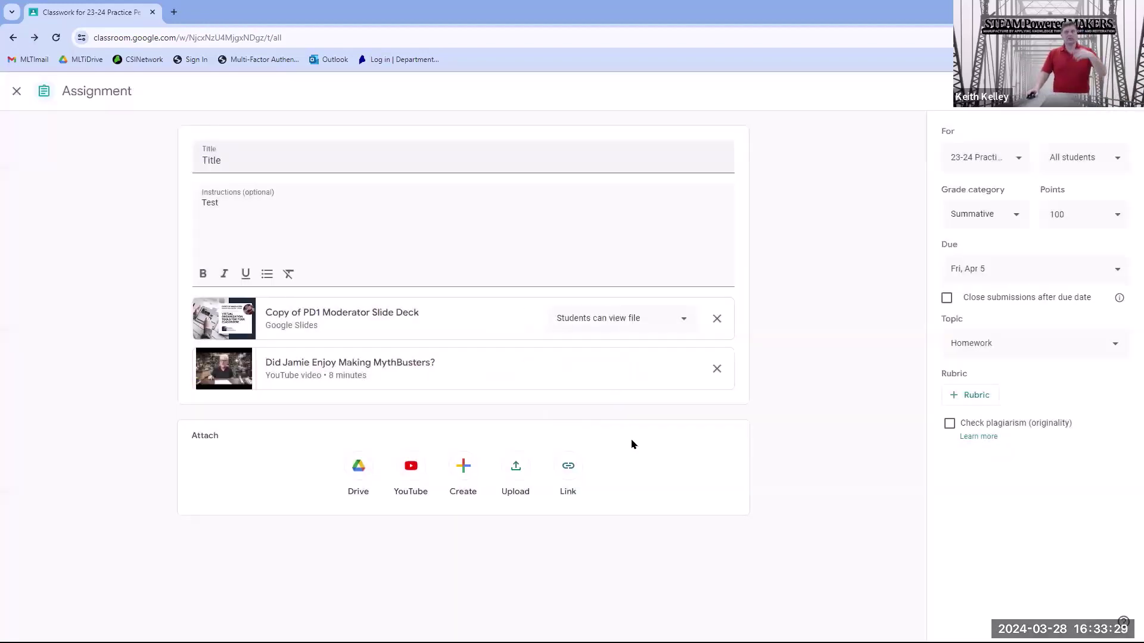
Step: Close the assignment editor and look at the topic filter choices on the Classwork page
click(17, 90)
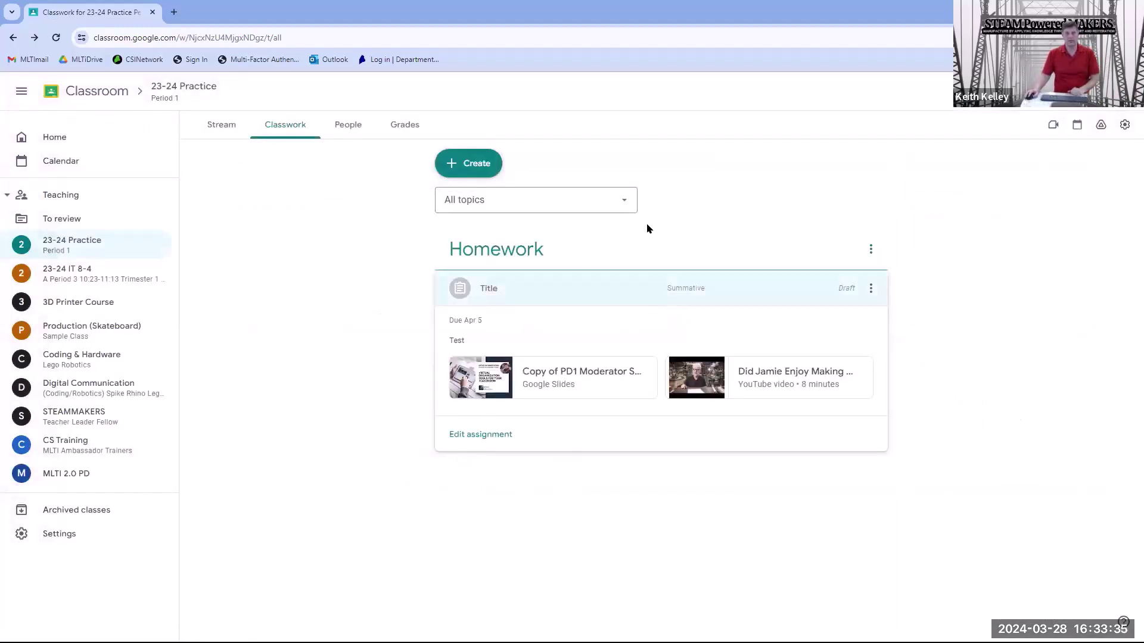
click(632, 213)
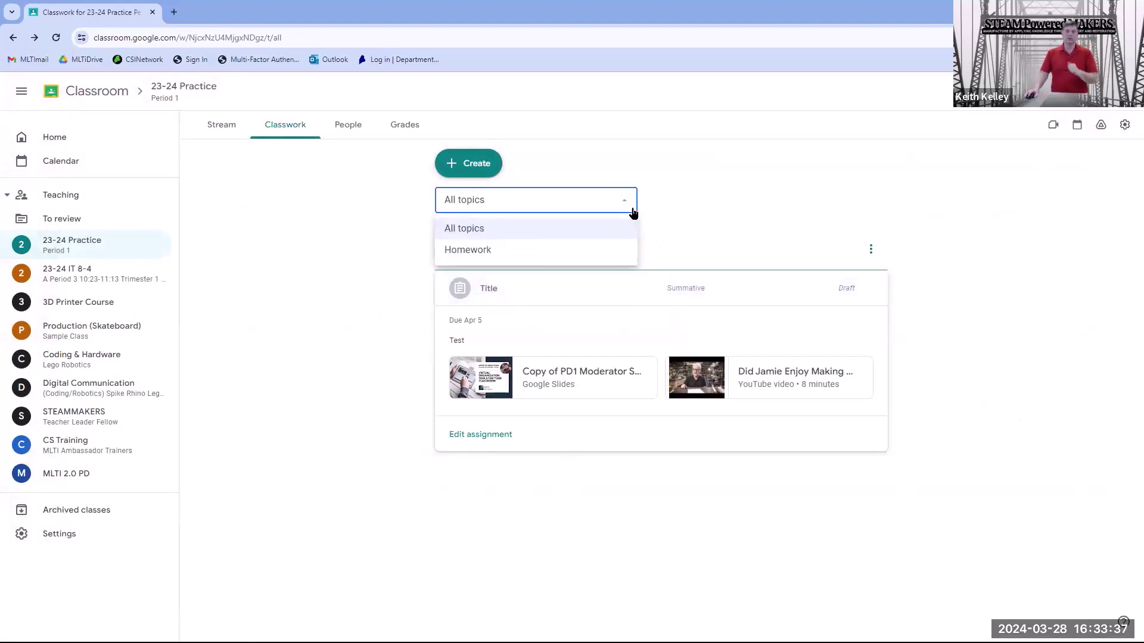
click(704, 231)
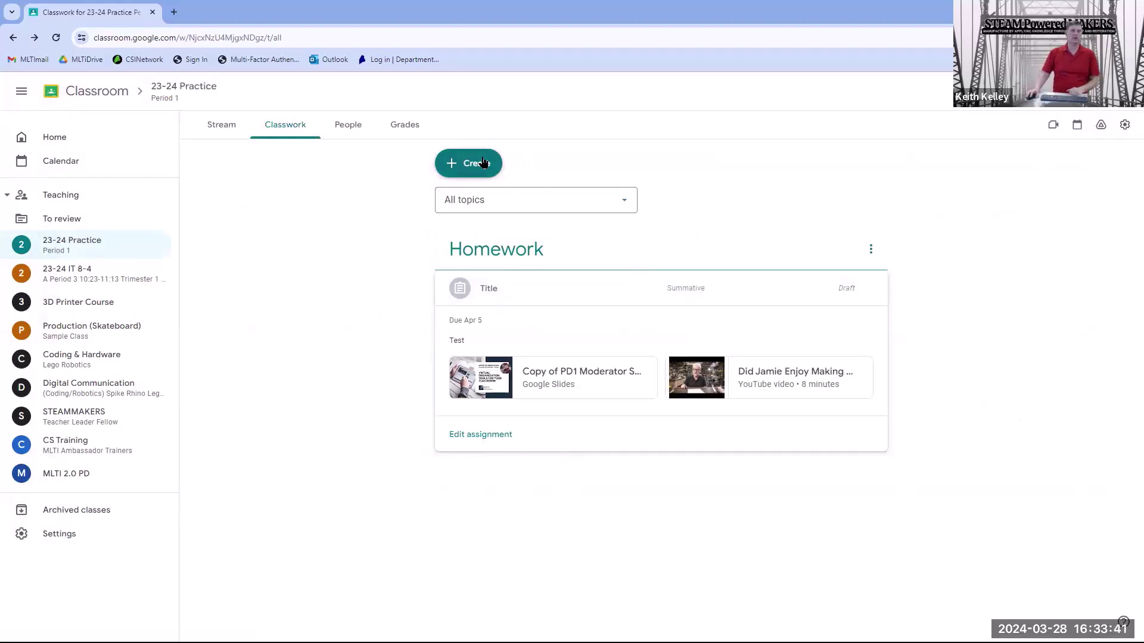
Step: Start a new question in the classwork, using the Short answer type
click(483, 163)
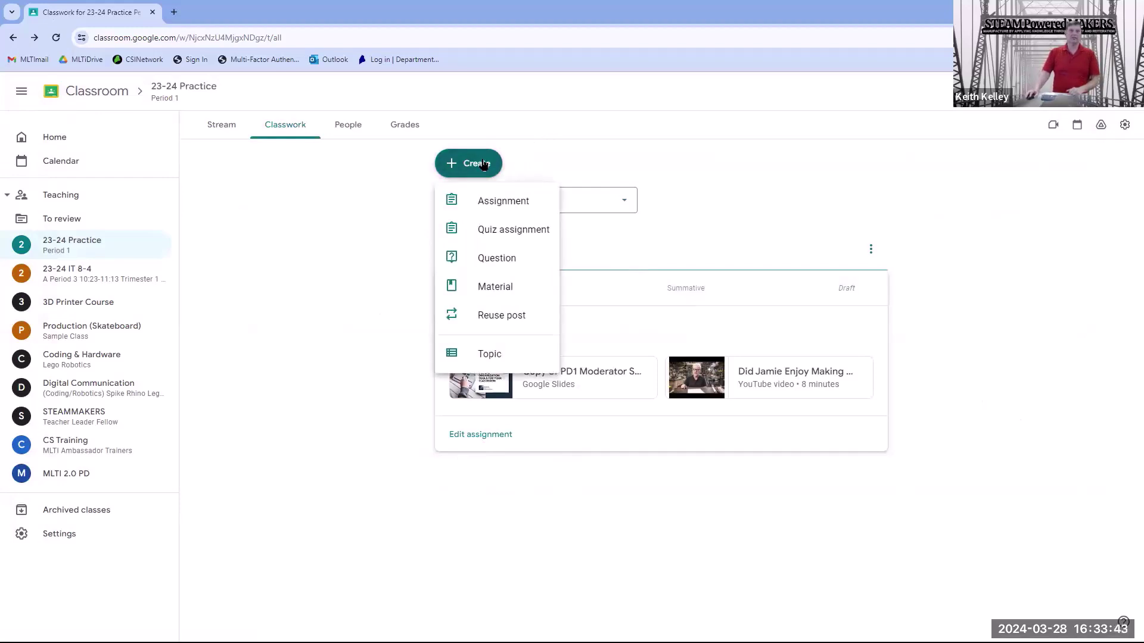
click(494, 257)
click(715, 157)
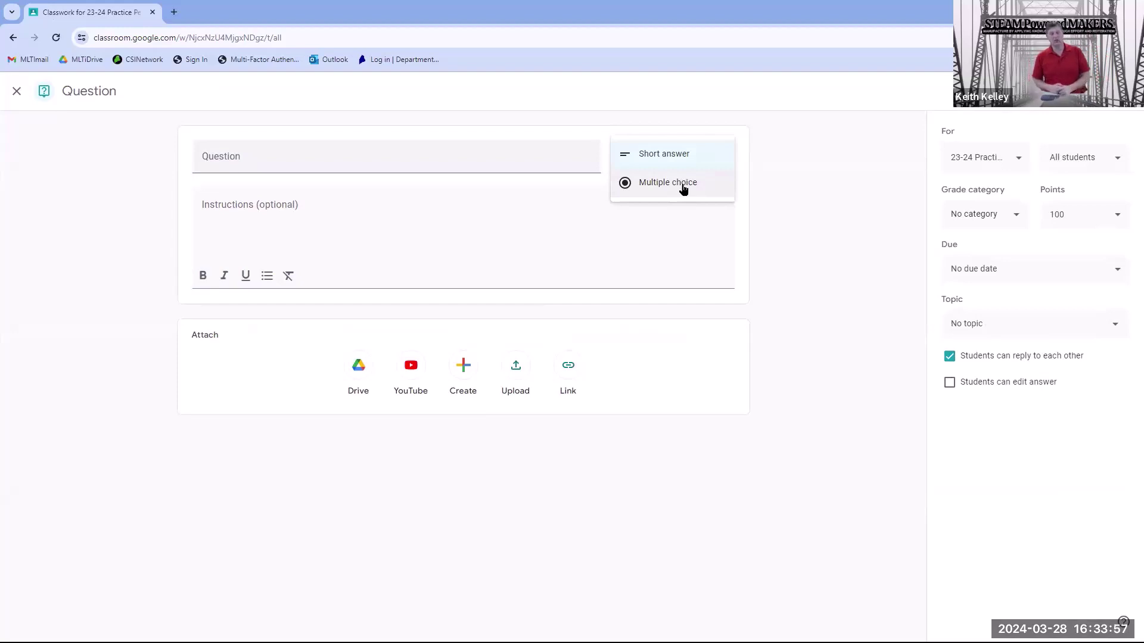
click(680, 158)
click(383, 226)
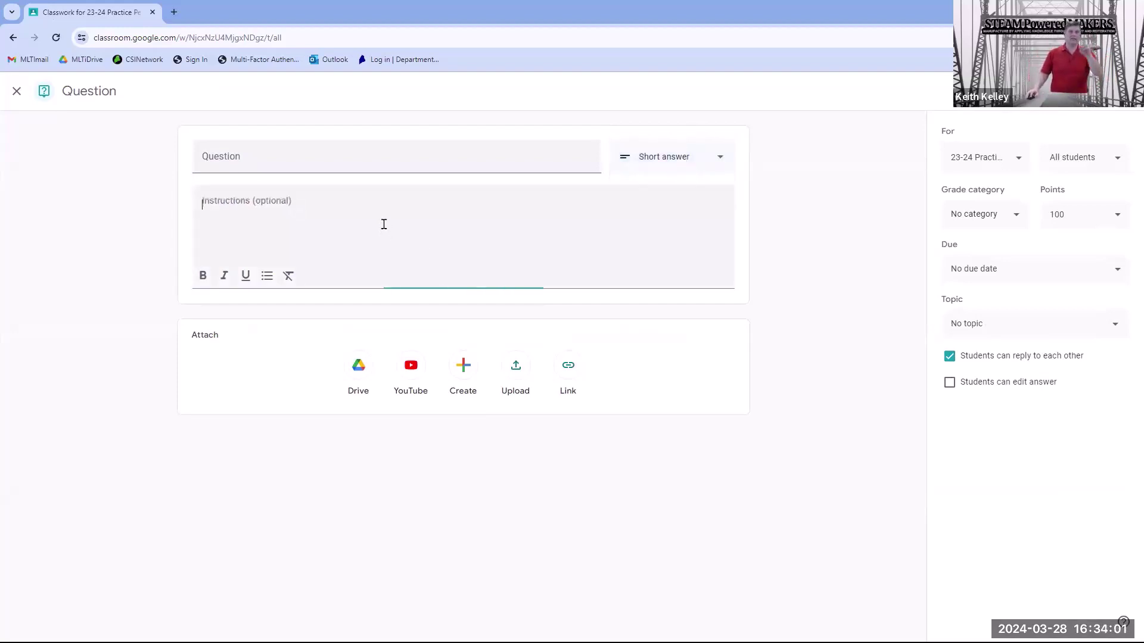
Step: Switch the question to Multiple choice, look at its answer option fields, and close the question without posting it
click(713, 166)
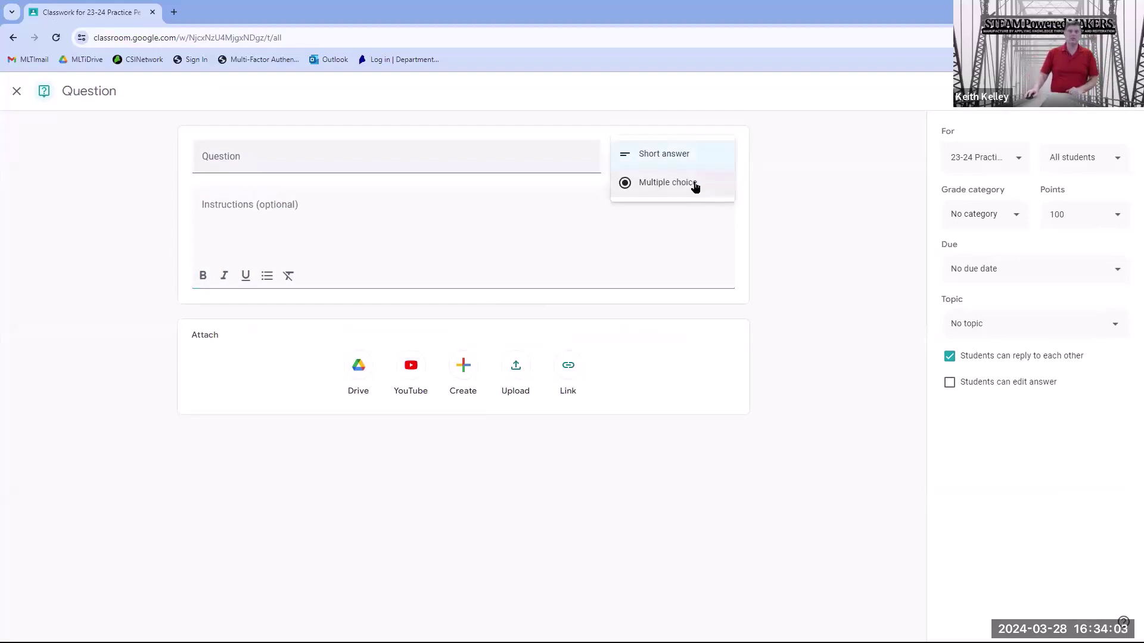
click(692, 184)
click(232, 305)
click(247, 338)
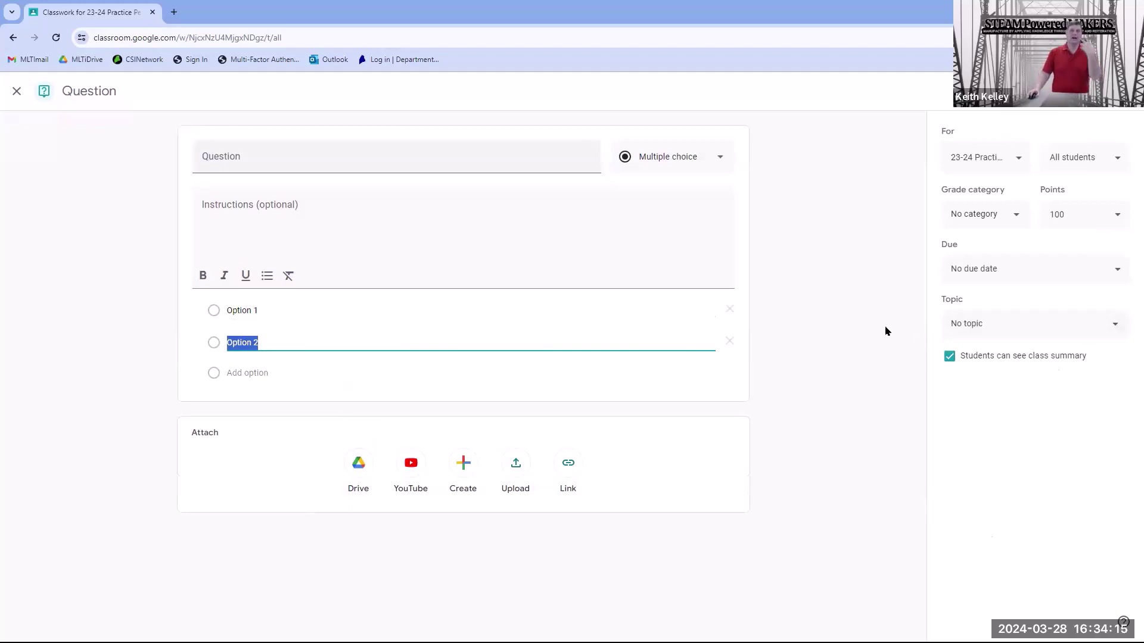
click(17, 93)
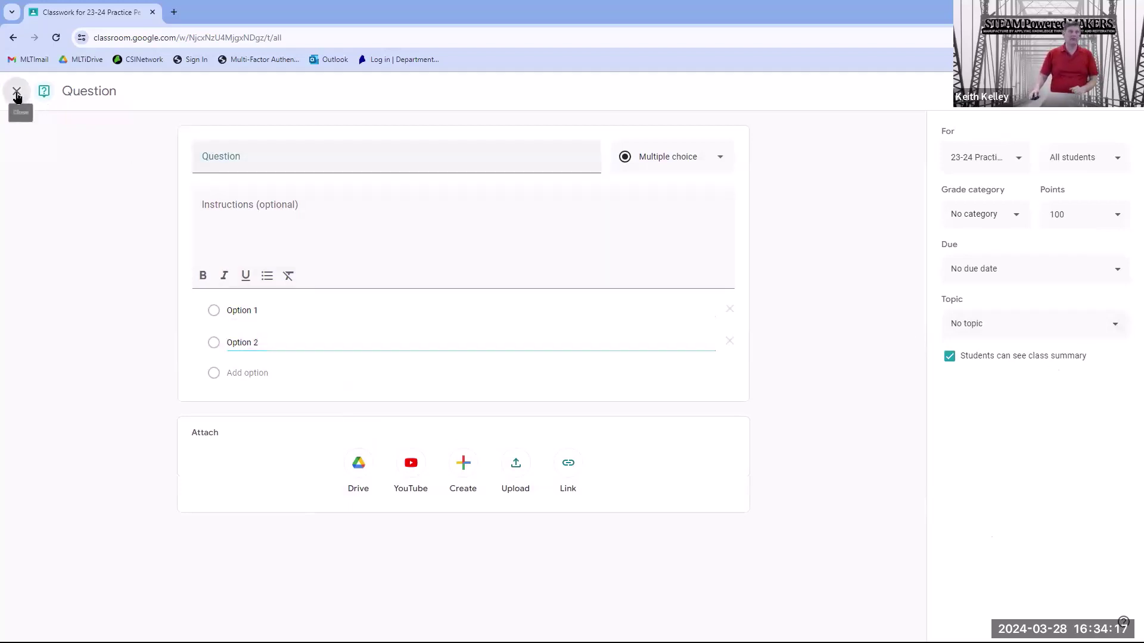
Step: Start a new material post, attach the link steammakers.education, and close the material without posting it
click(472, 167)
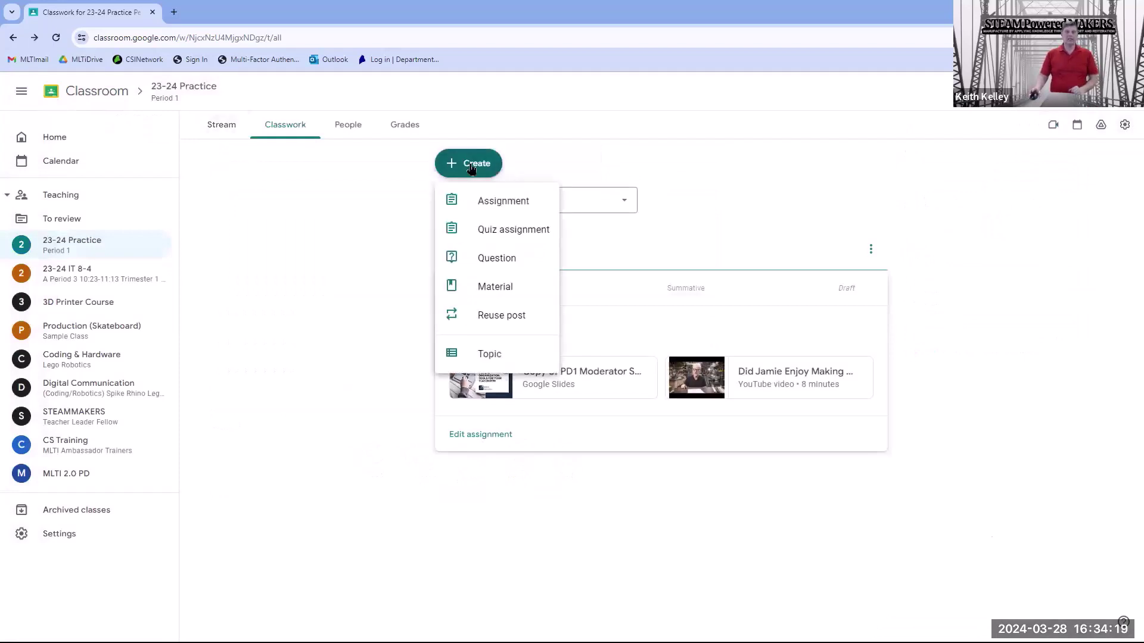
click(527, 284)
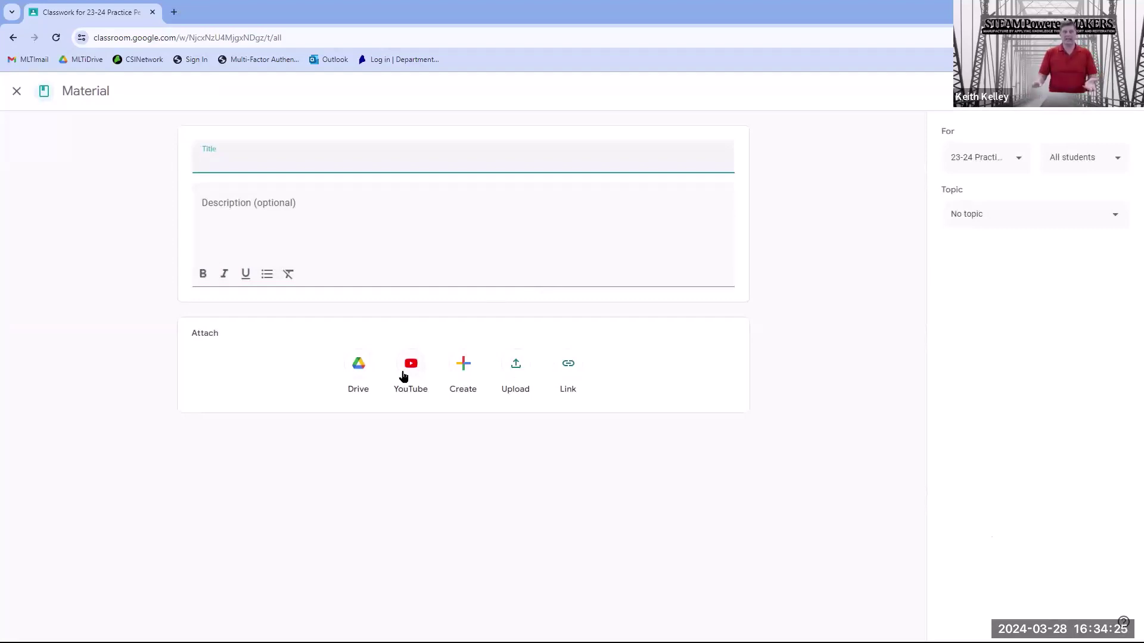
click(563, 365)
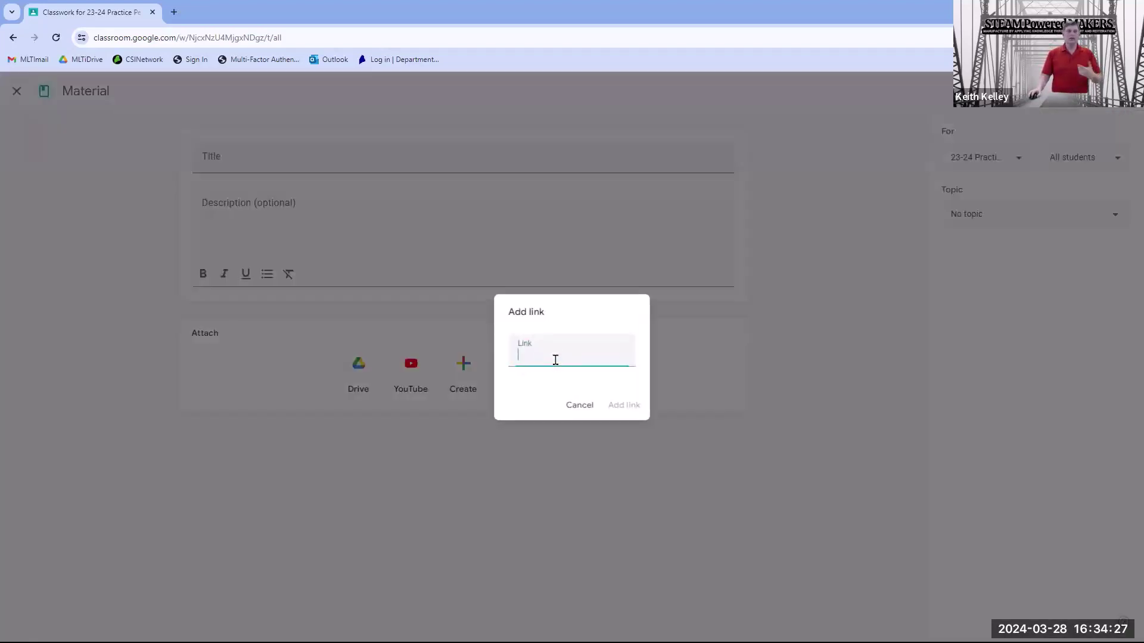
text(satea)
key(BackSpace)
key(BackSpace)
key(BackSpace)
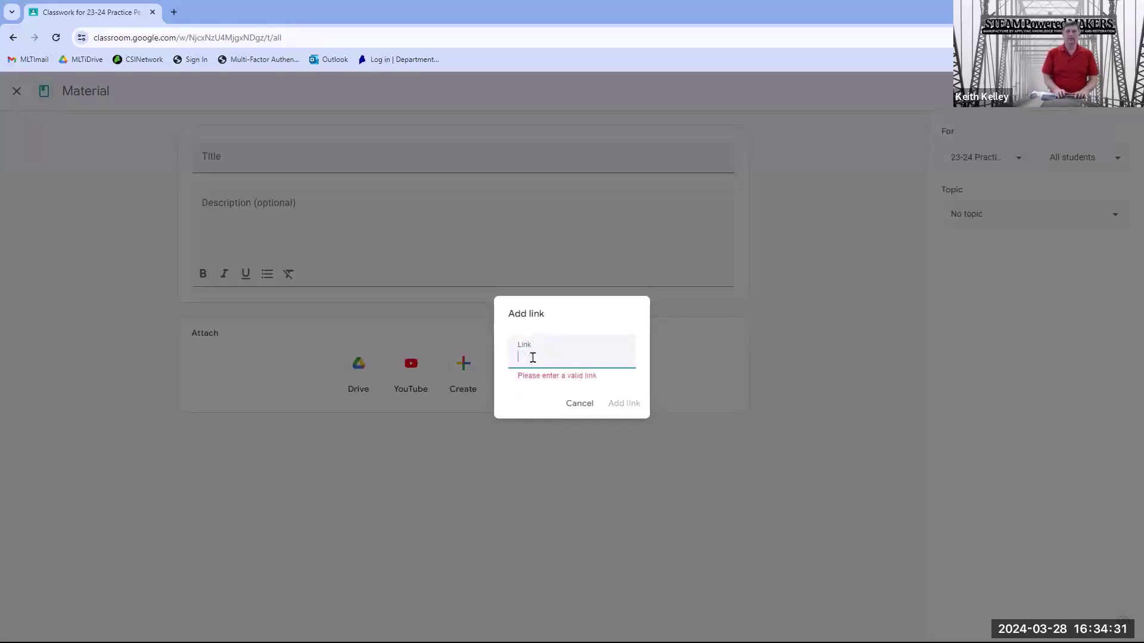
text(steammakers.)
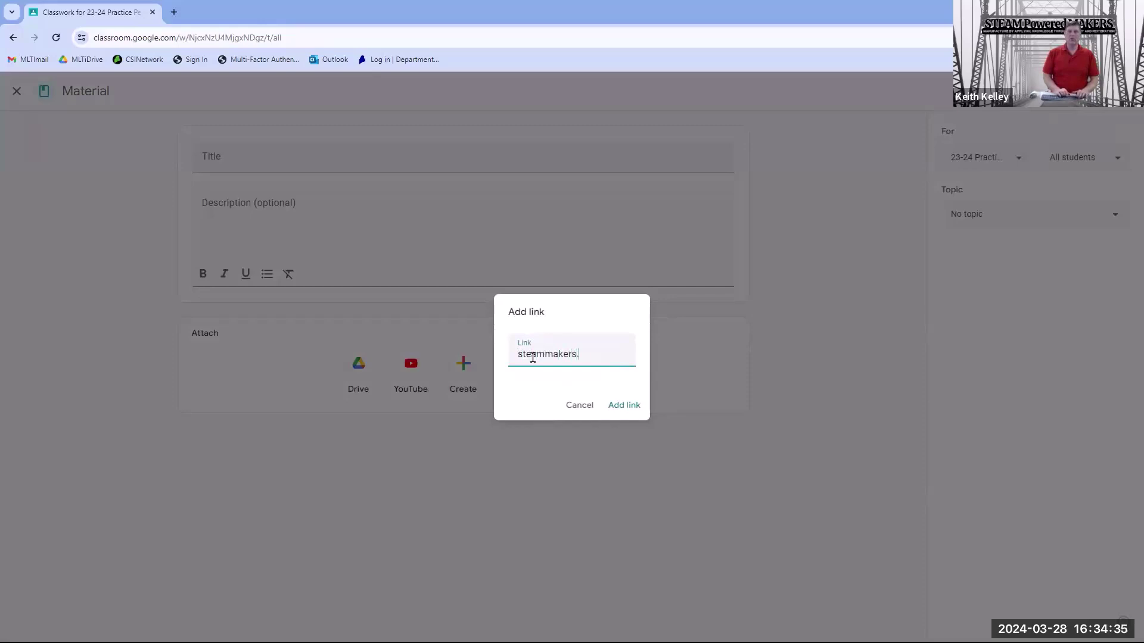
text(education)
key(Return)
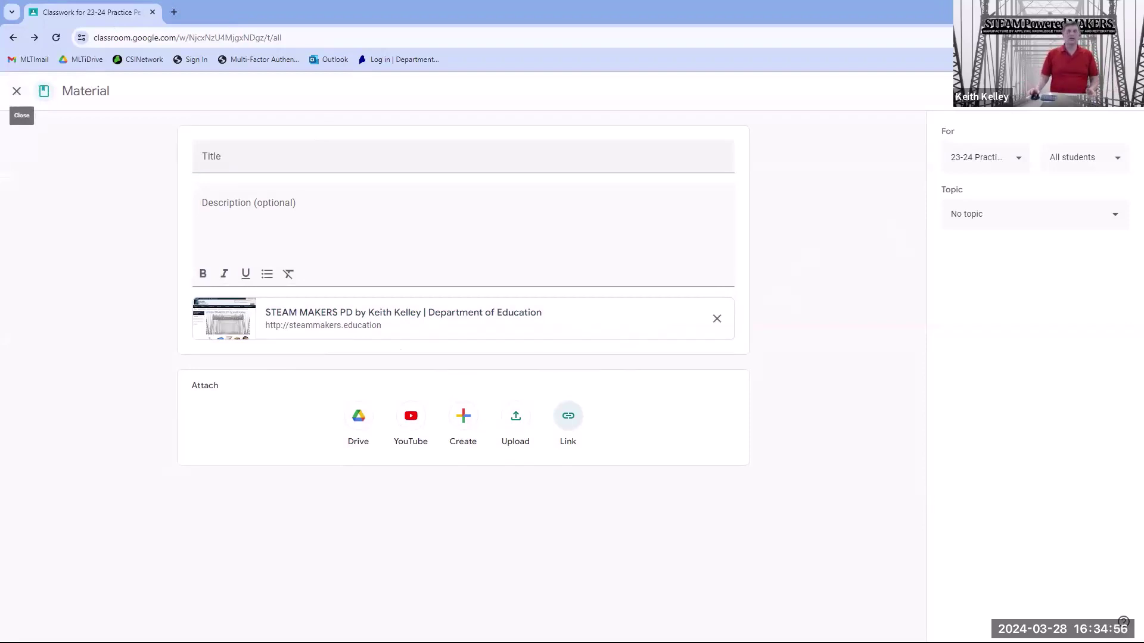
click(18, 92)
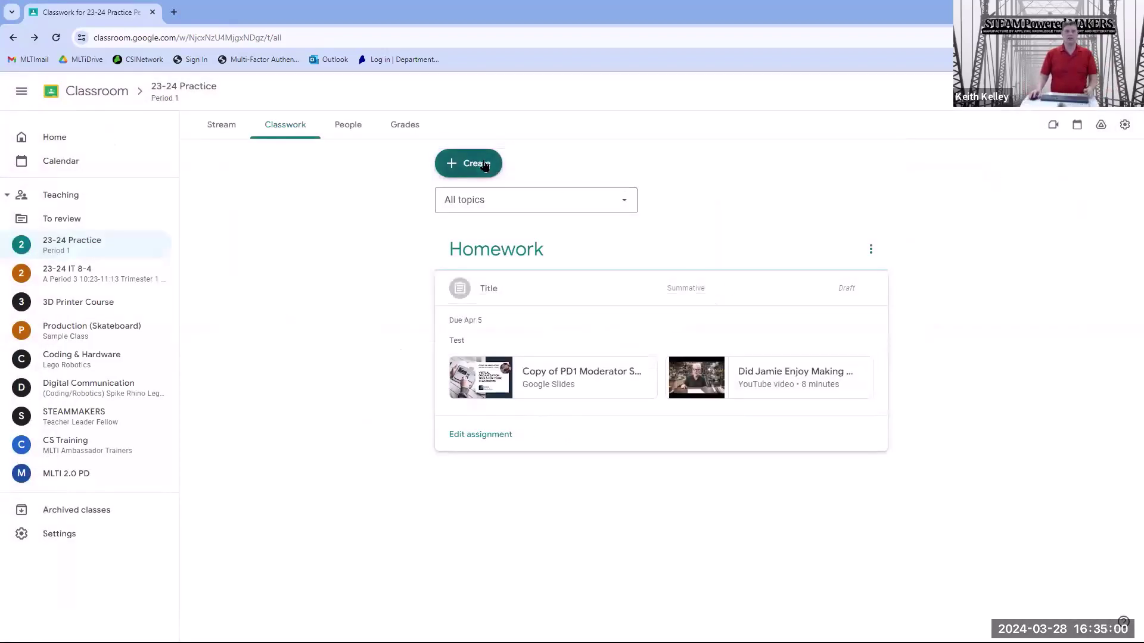
Step: Reuse the question about the 7 different types of engineers from the 23-24 IT 8-4 class
click(485, 166)
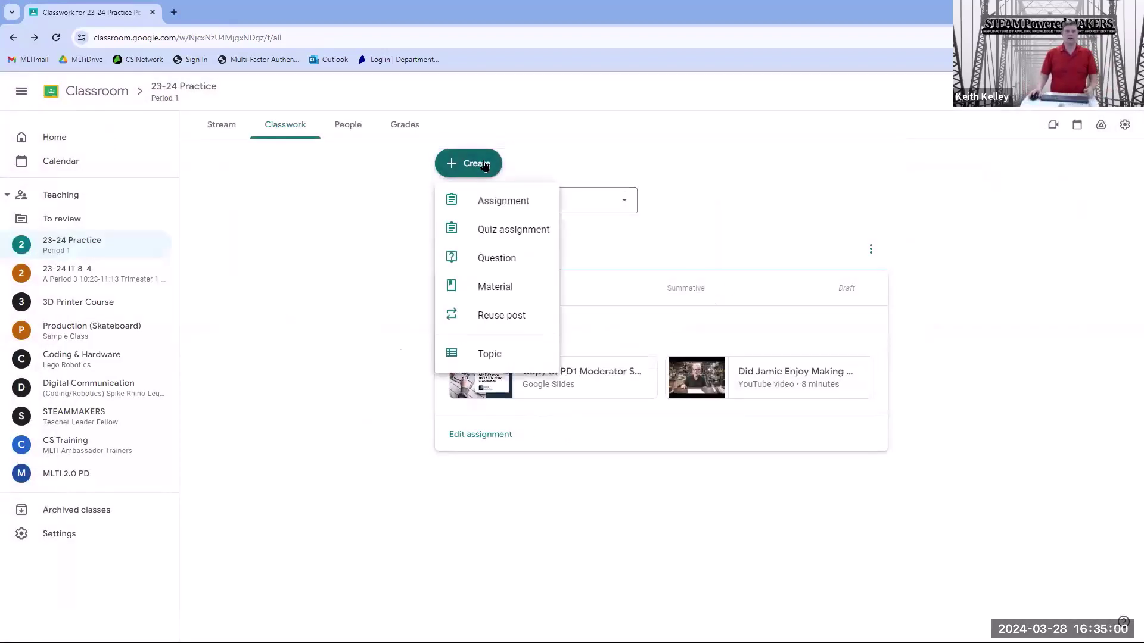
click(526, 310)
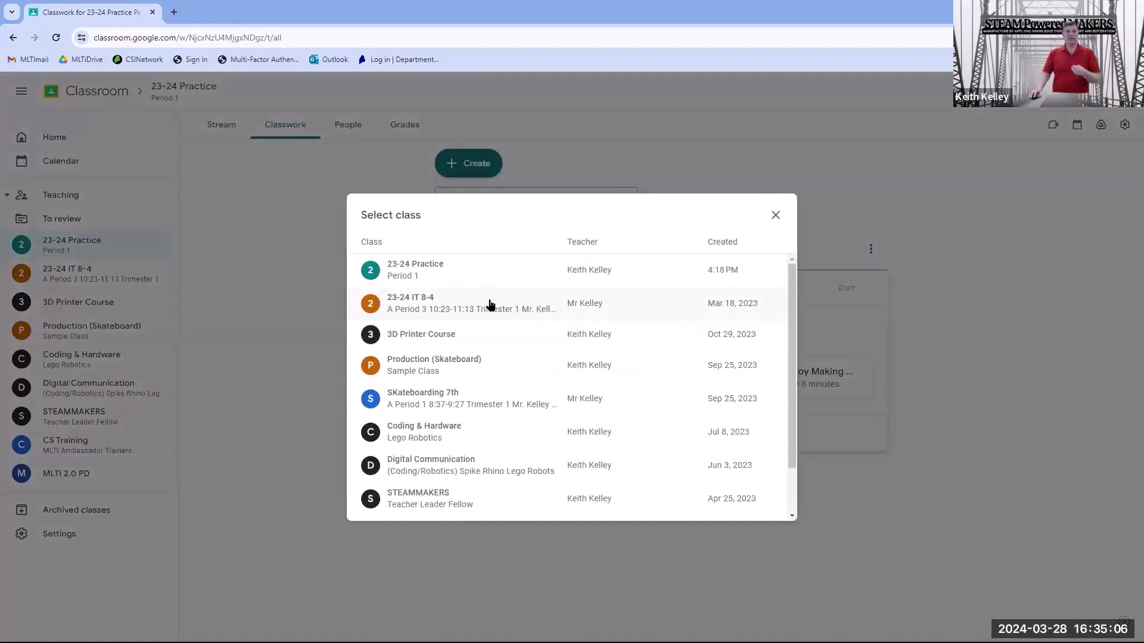
click(456, 301)
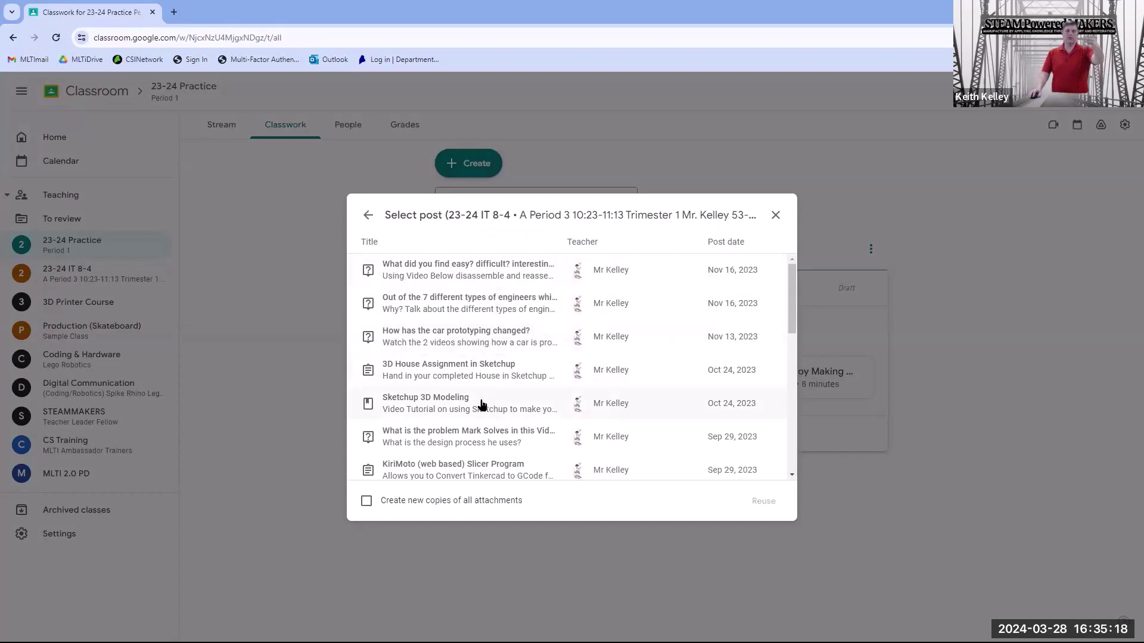
scroll(483, 406, down, 2)
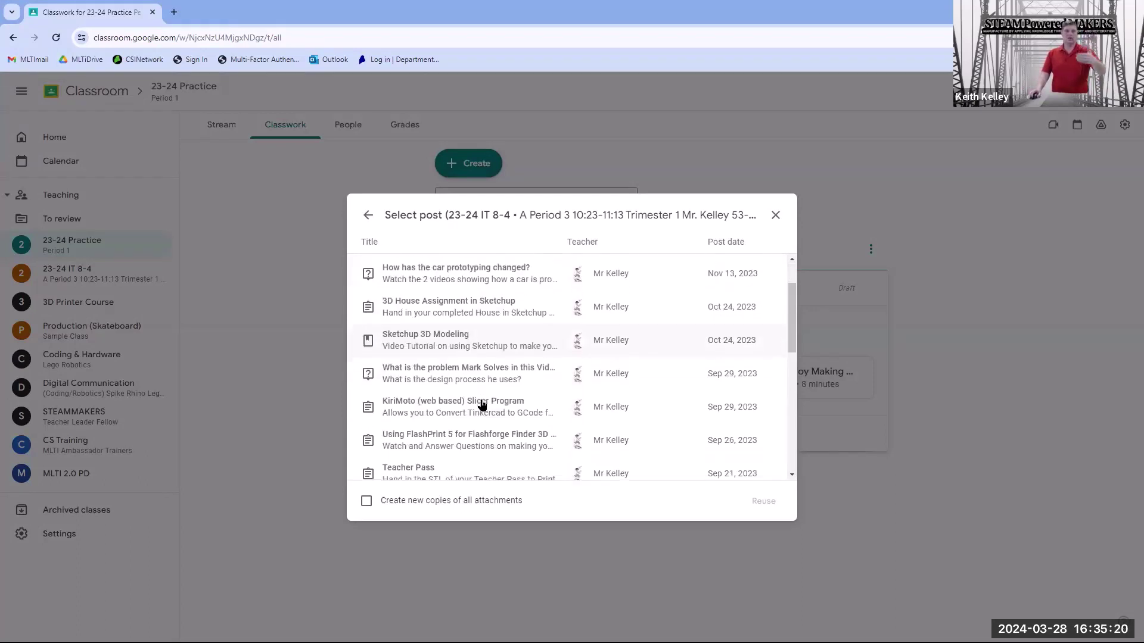
scroll(483, 405, up, 2)
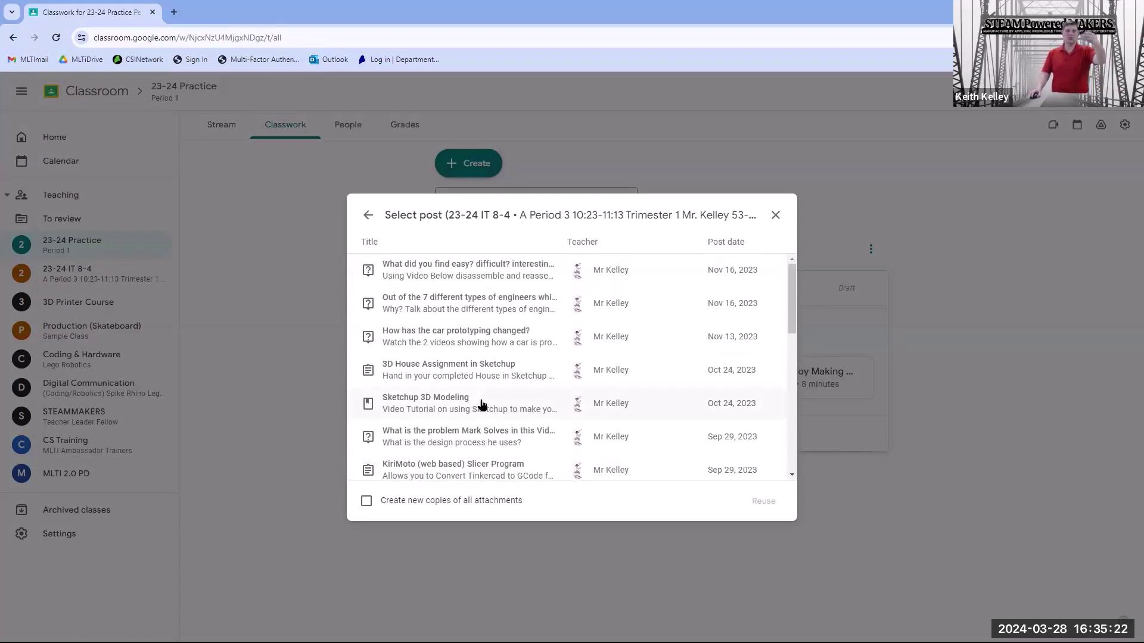
click(504, 299)
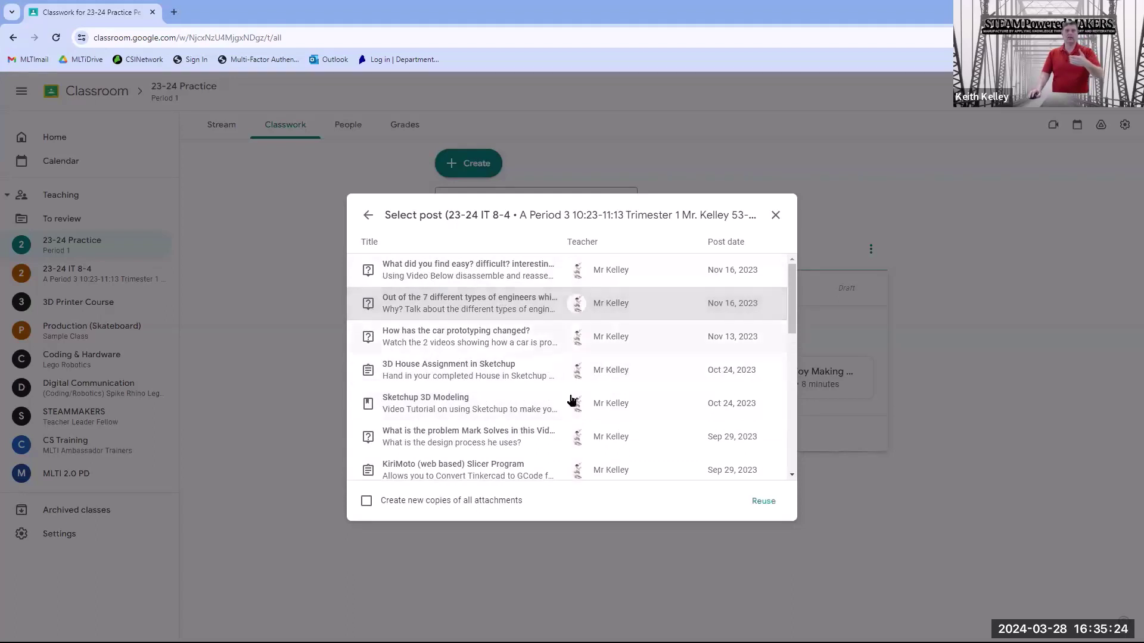
click(763, 505)
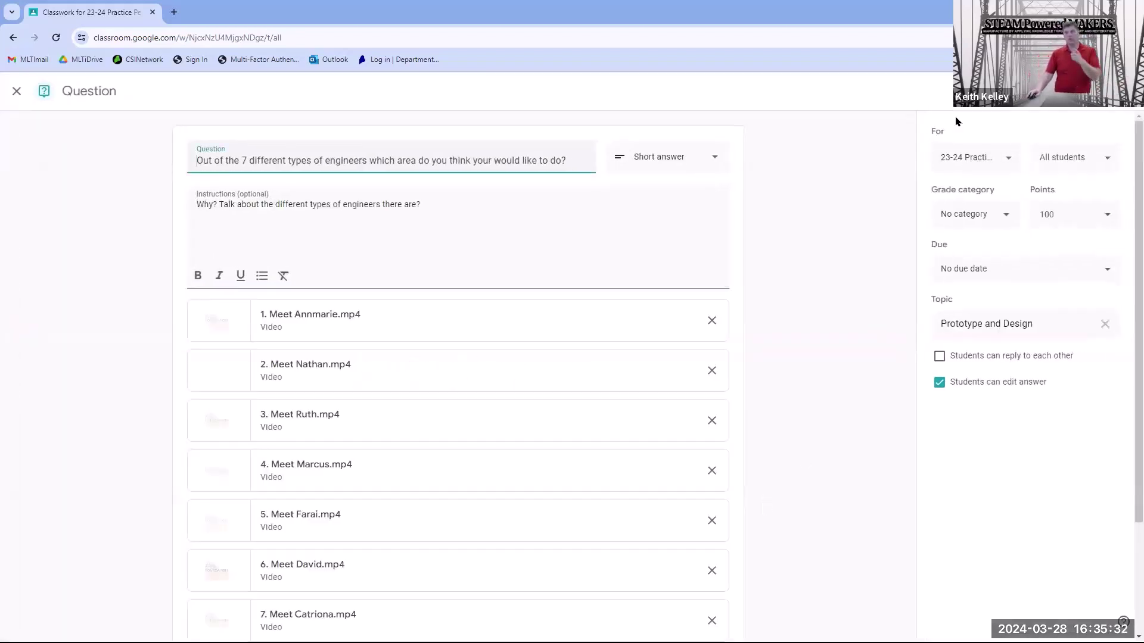
Step: Add the 23-24 IT 8-4 class to the reused question's audience and close the question as a draft
click(1007, 160)
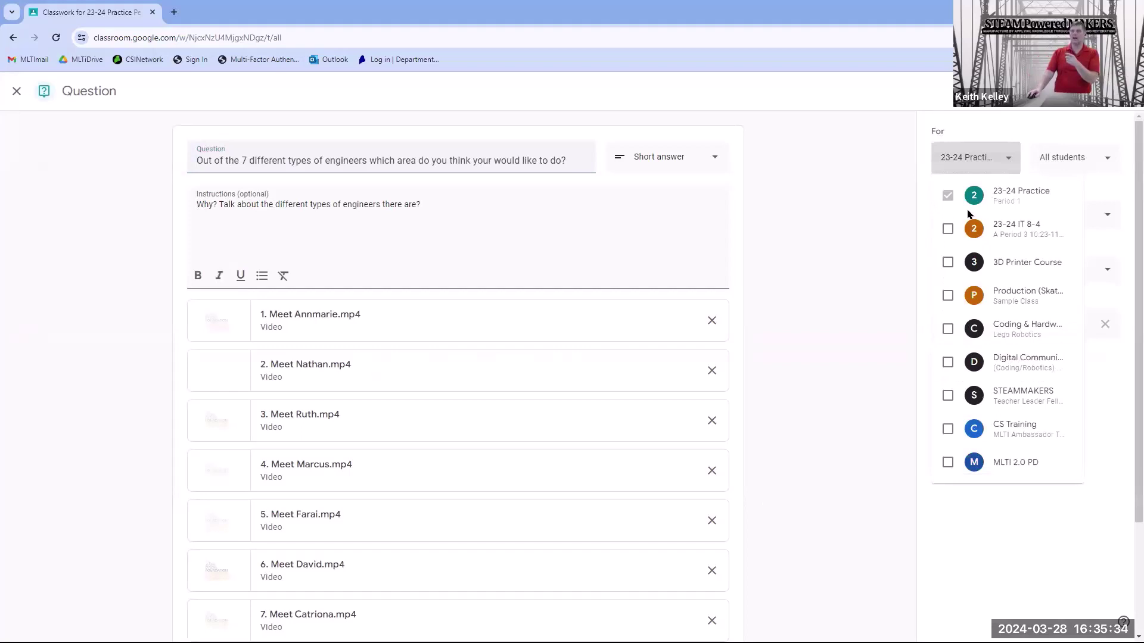
click(947, 228)
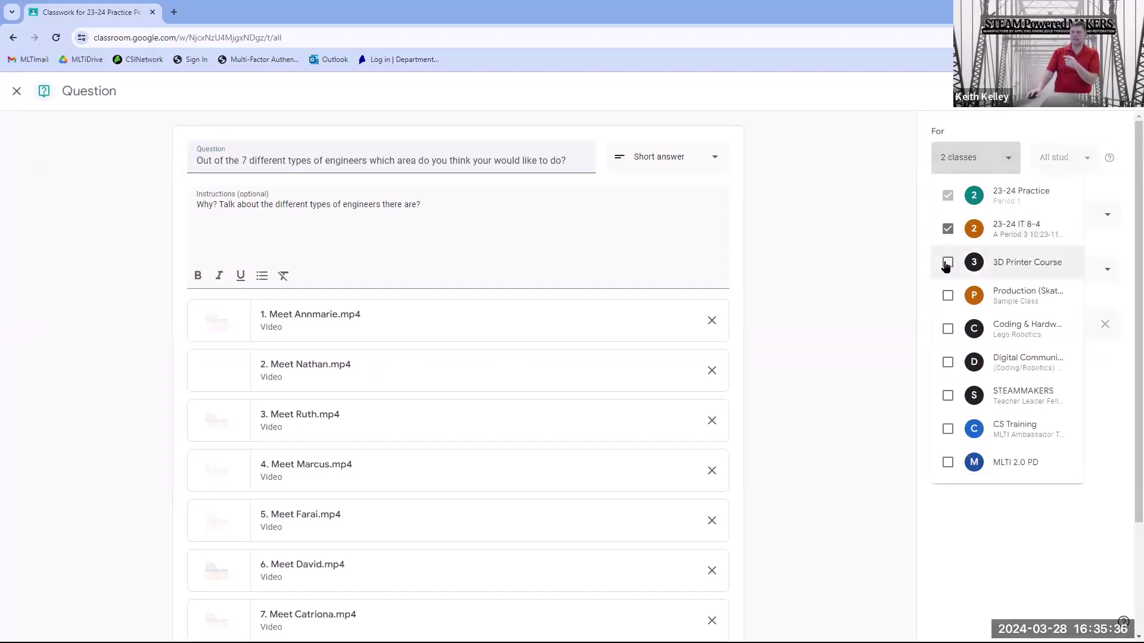
click(871, 274)
scroll(816, 257, down, 2)
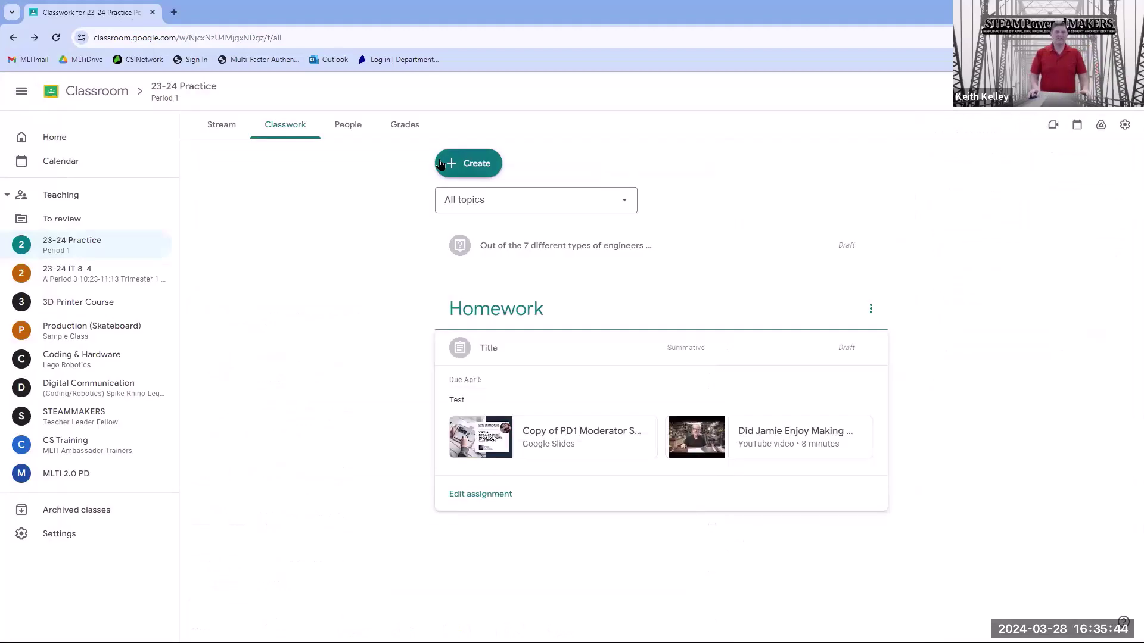
Step: Create a quiz assignment in the classwork and open its attached Blank Quiz form
click(440, 164)
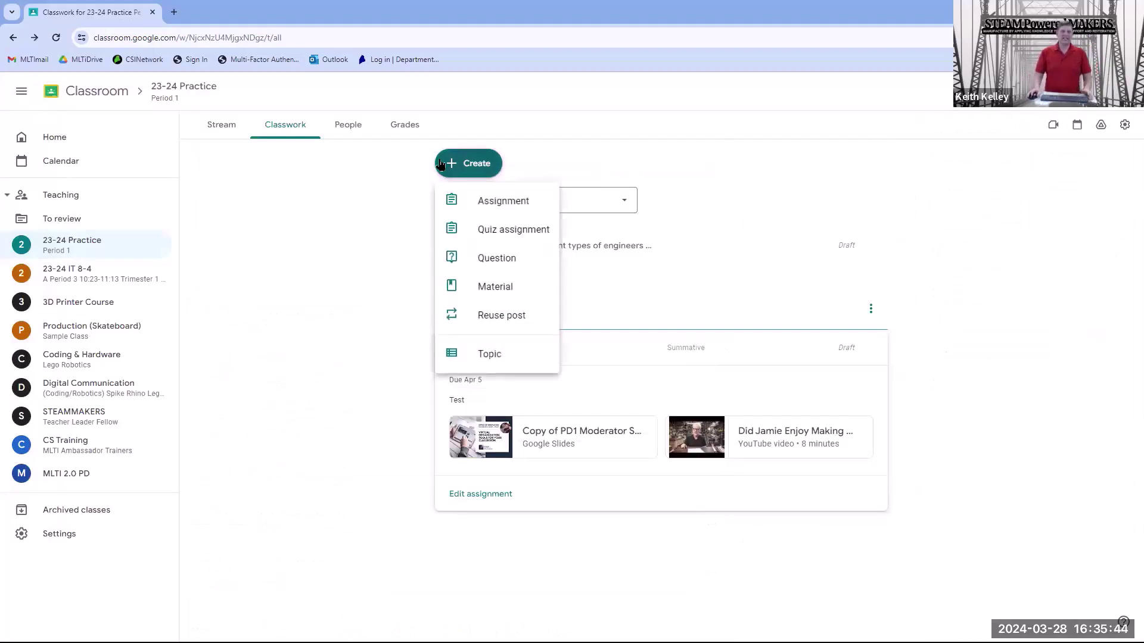
click(502, 234)
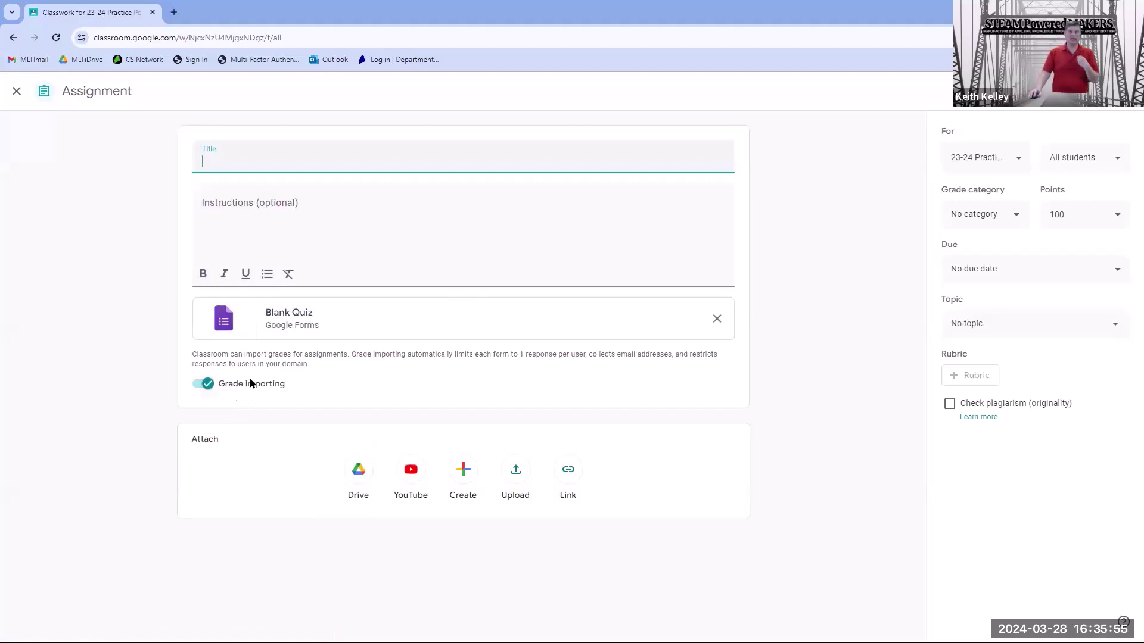
click(266, 322)
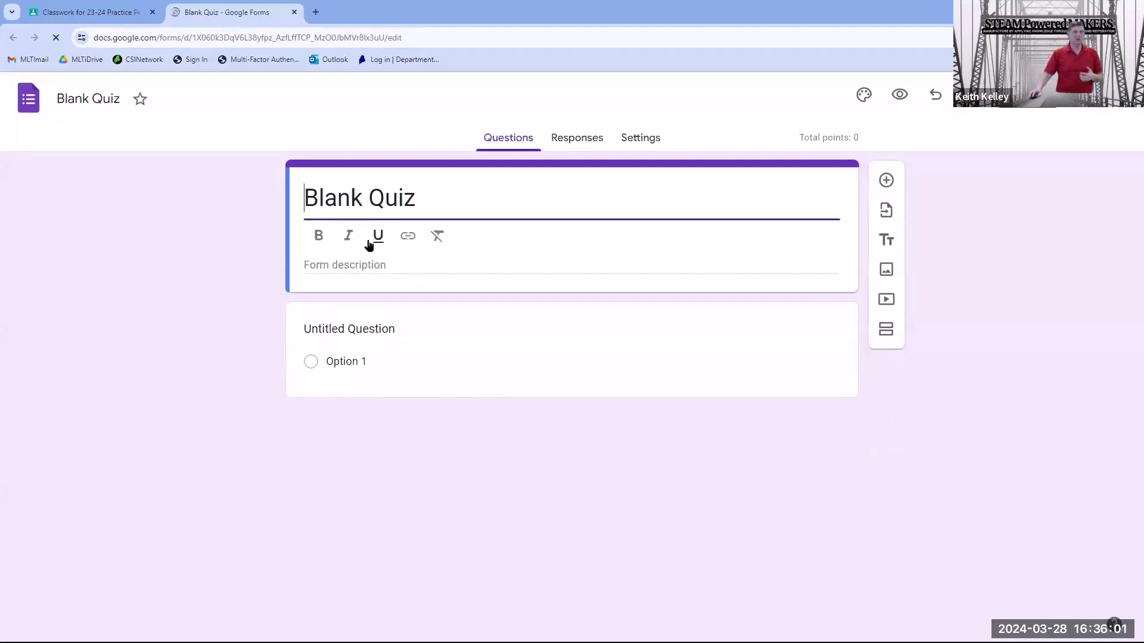
Step: Look at the quiz form's title, its untitled question and the available question types
drag(425, 195, 266, 195)
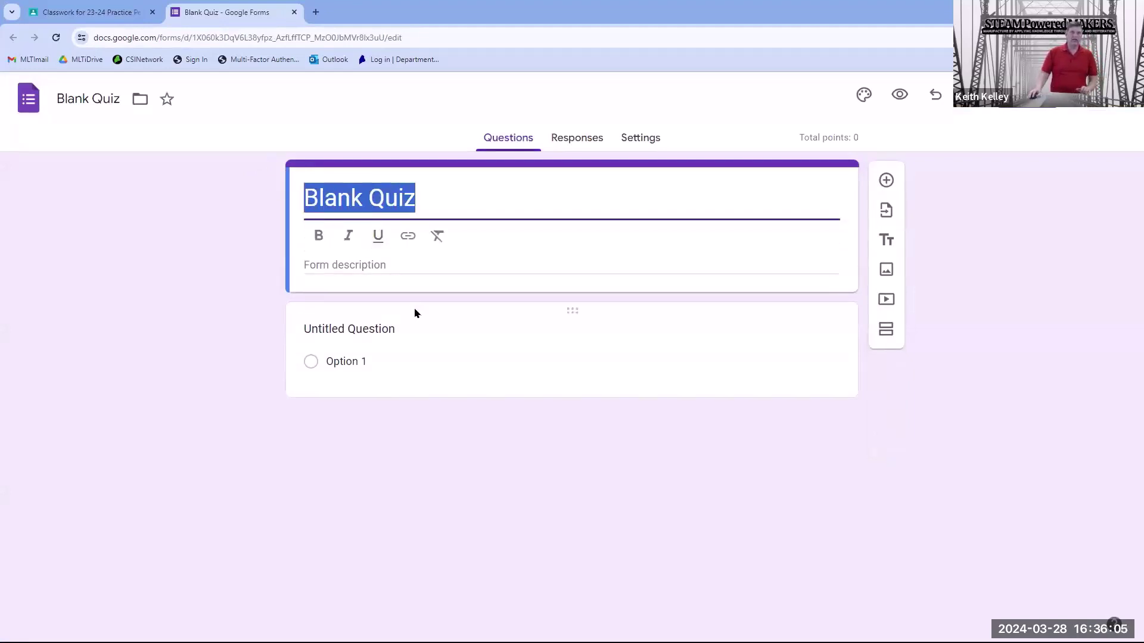
click(399, 352)
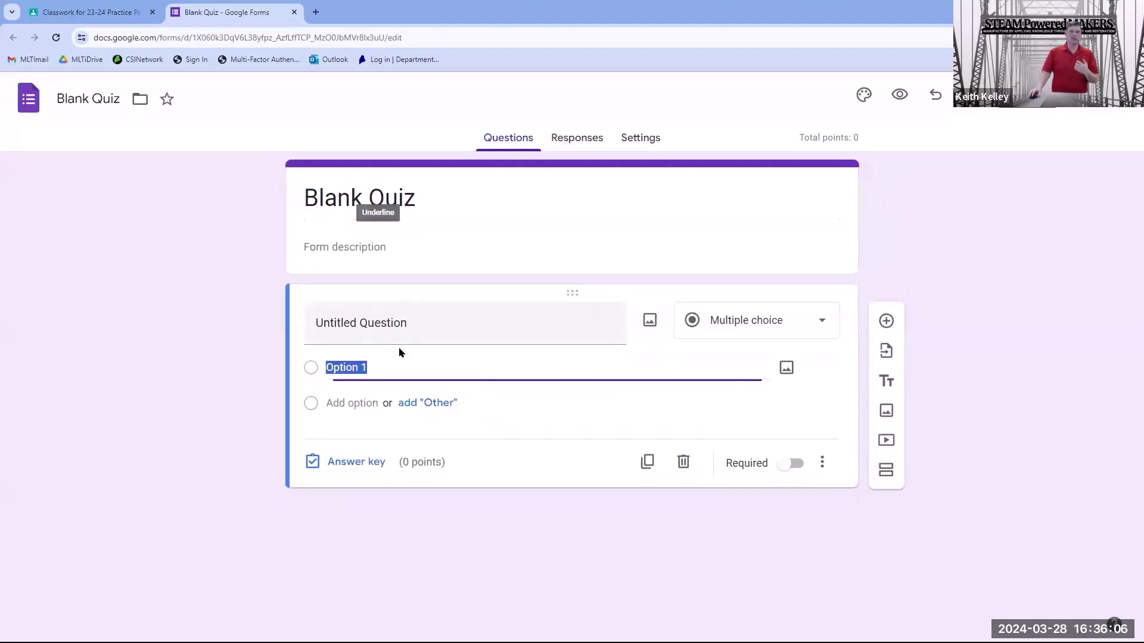
click(806, 309)
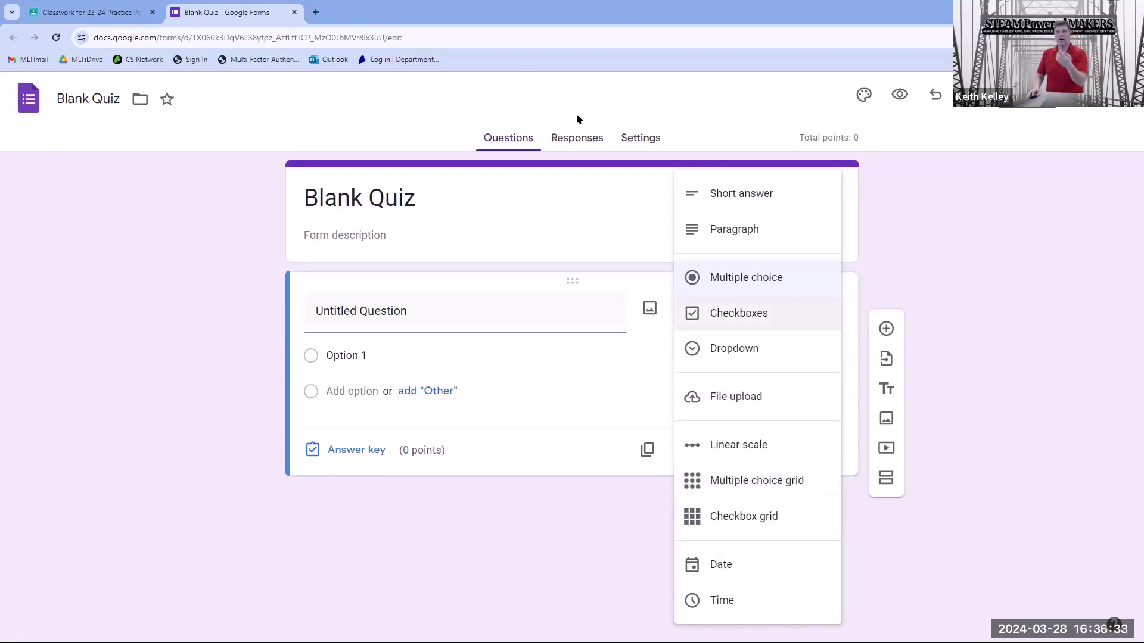
Step: Look at the form's responses page and the grade release and Chromebook options in its quiz settings
click(580, 148)
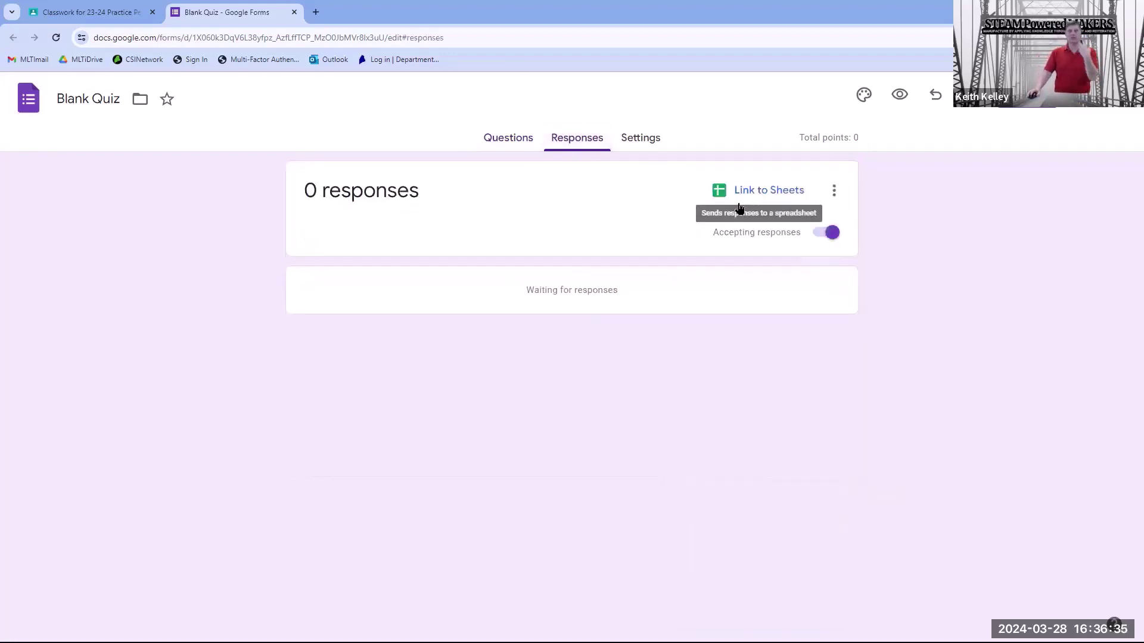
click(642, 139)
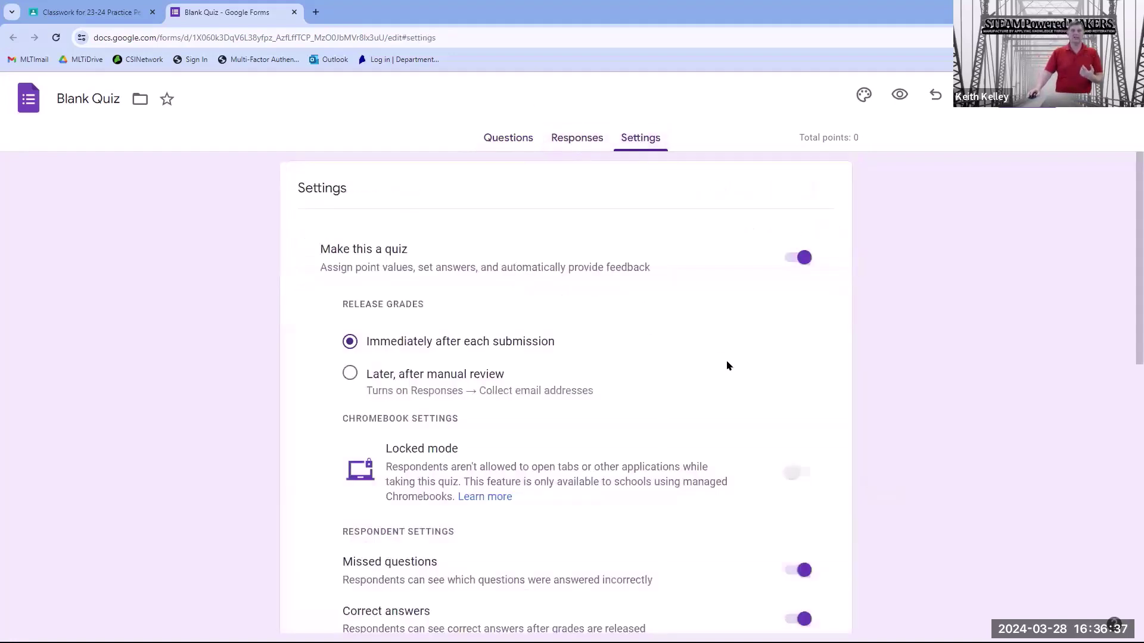
scroll(727, 365, down, 2)
scroll(727, 365, up, 2)
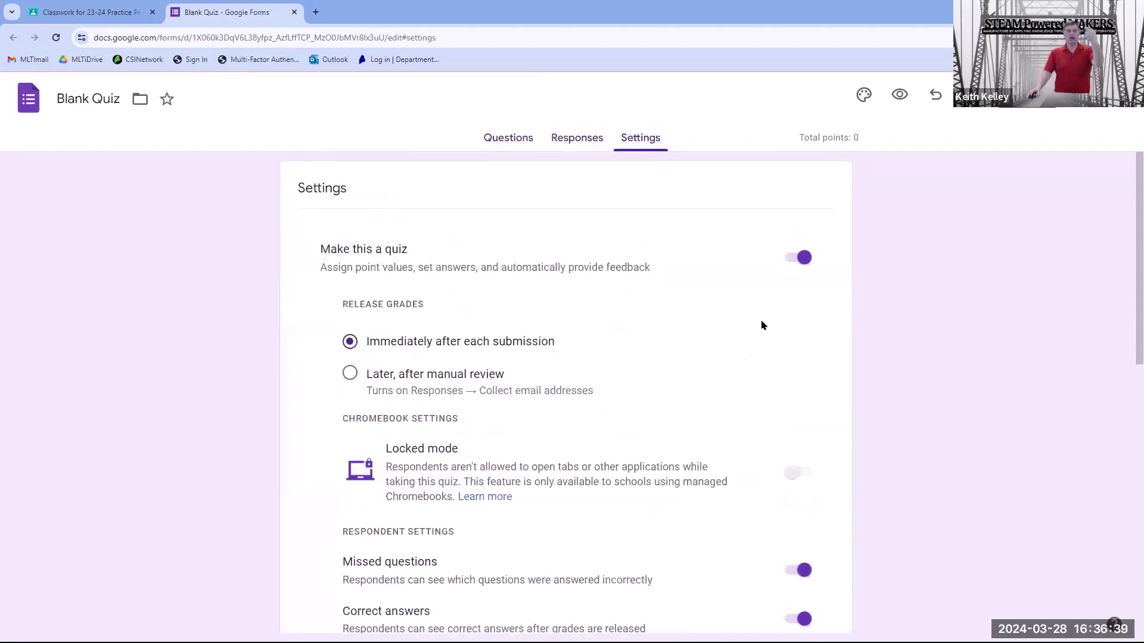
scroll(774, 378, down, 2)
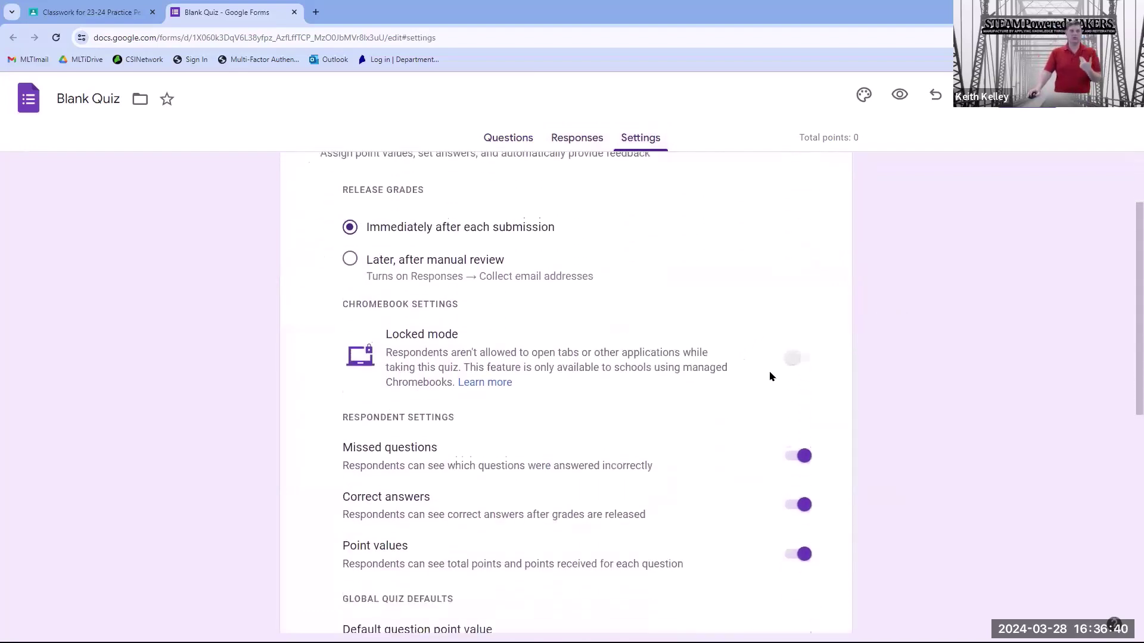
Step: Switch the grade release to manual review and back to immediately after each submission, and turn off Correct answers for respondents
click(350, 258)
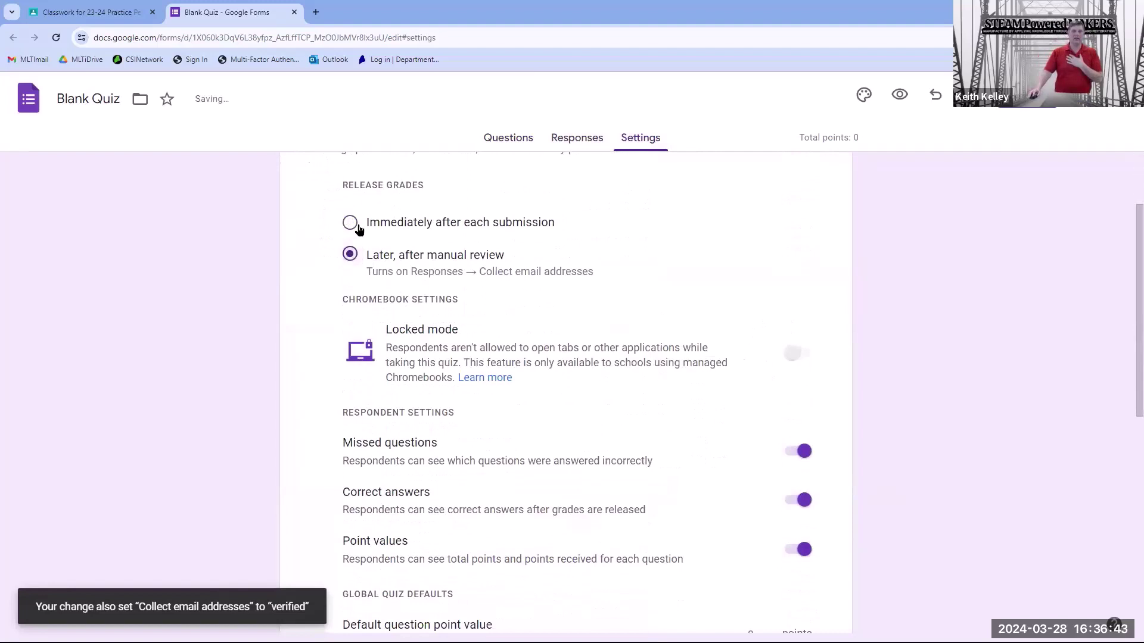
click(351, 223)
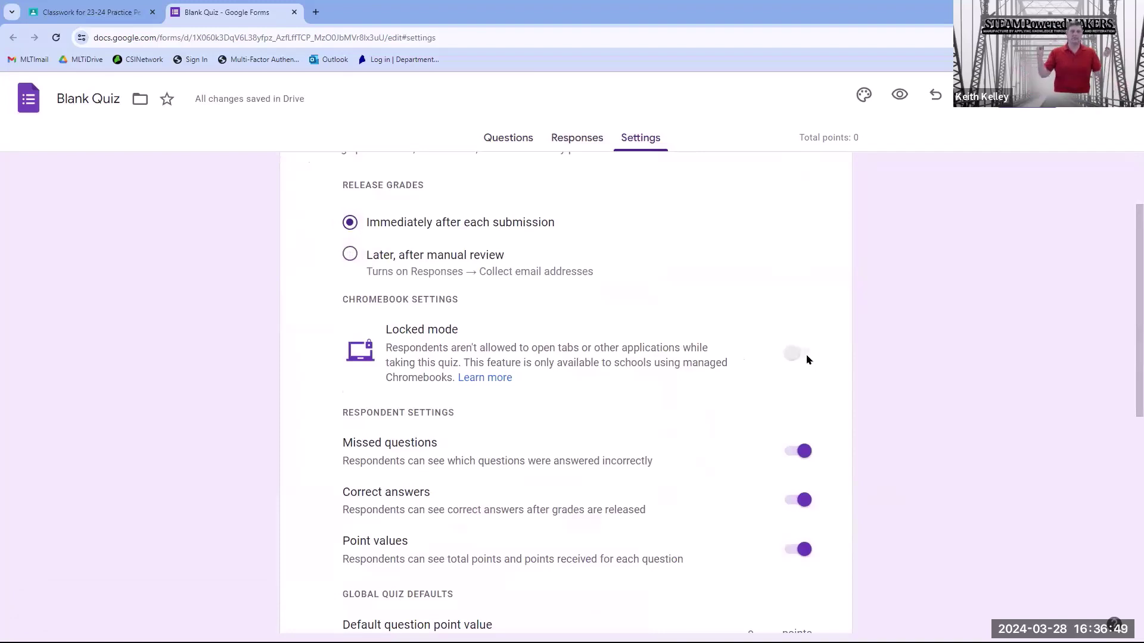
scroll(831, 414, down, 3)
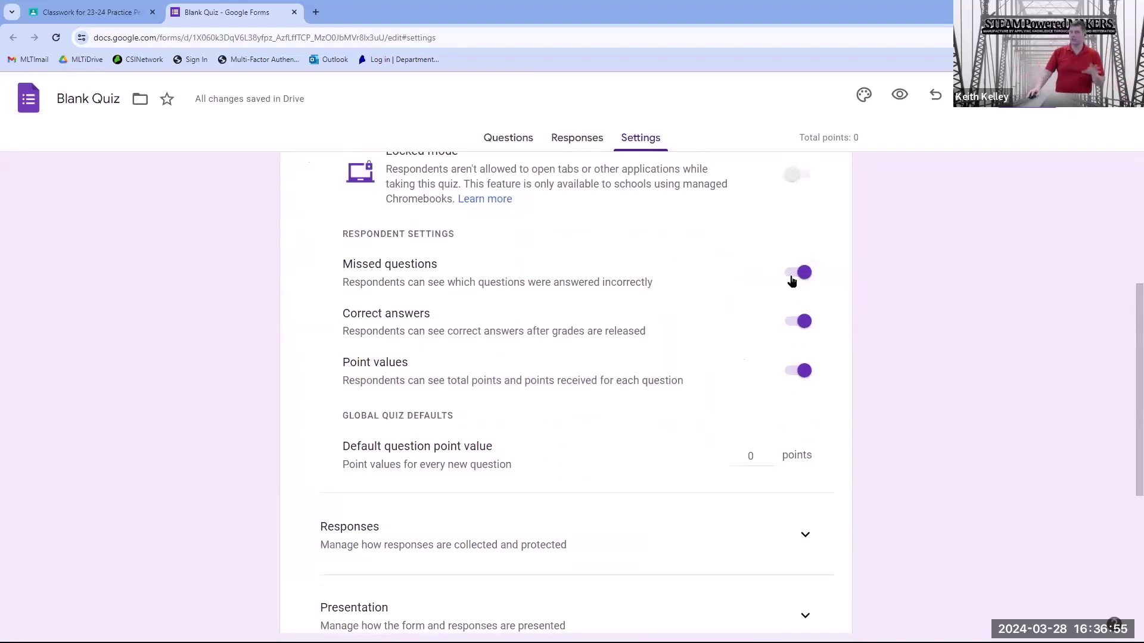
click(790, 323)
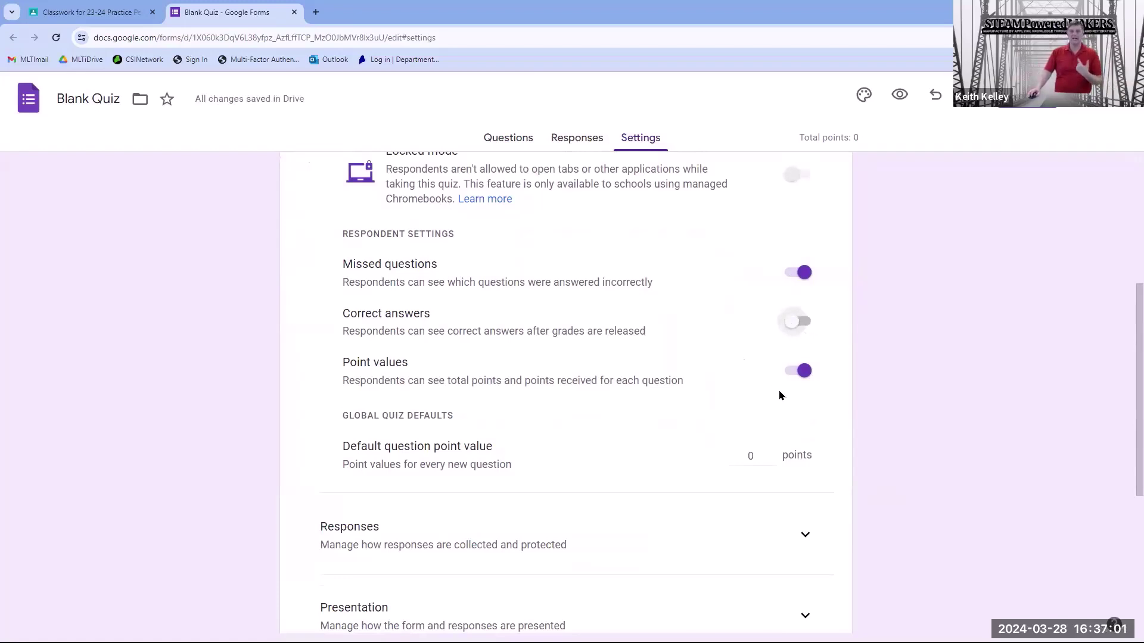
Step: Expand the response settings and look at the choices for collecting email addresses and sending responders a copy, keeping Verified
scroll(781, 393, down, 2)
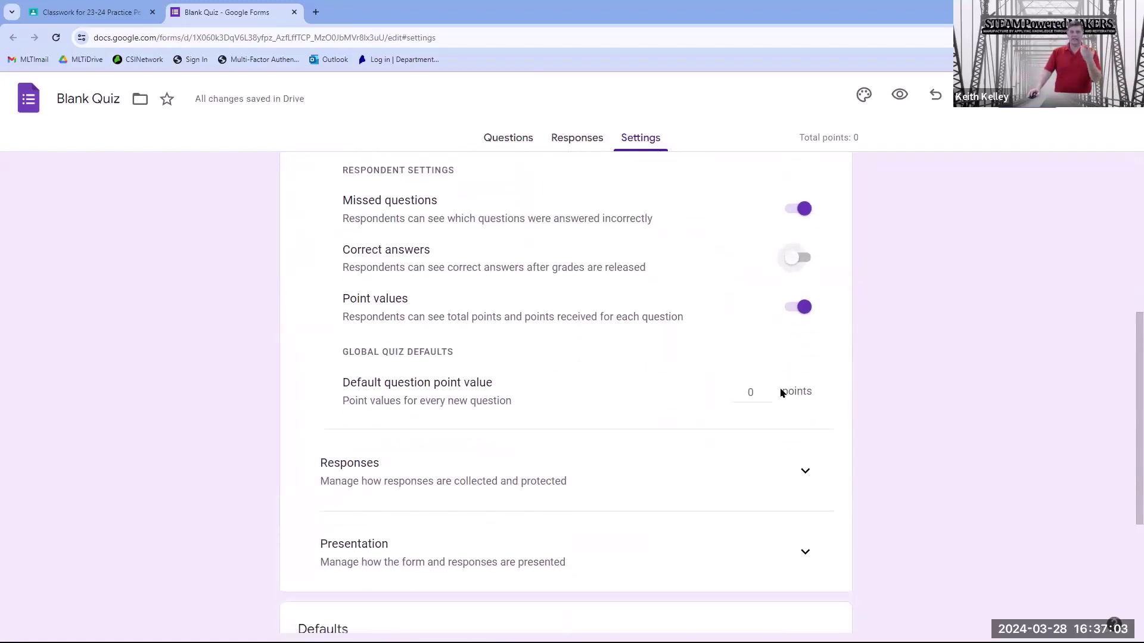
click(806, 473)
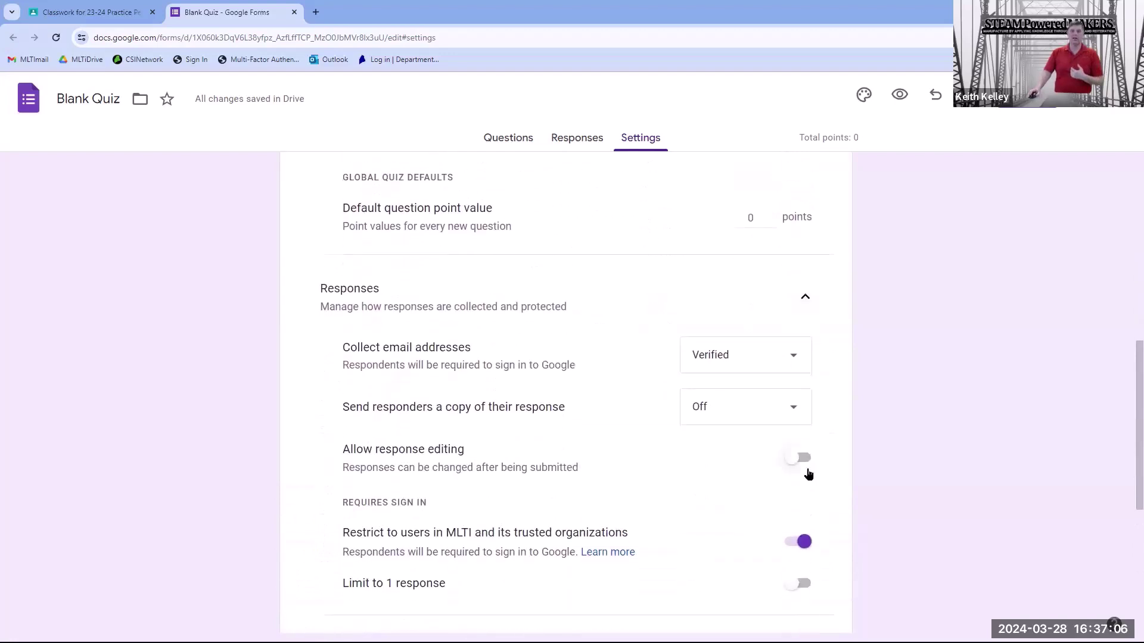
click(792, 367)
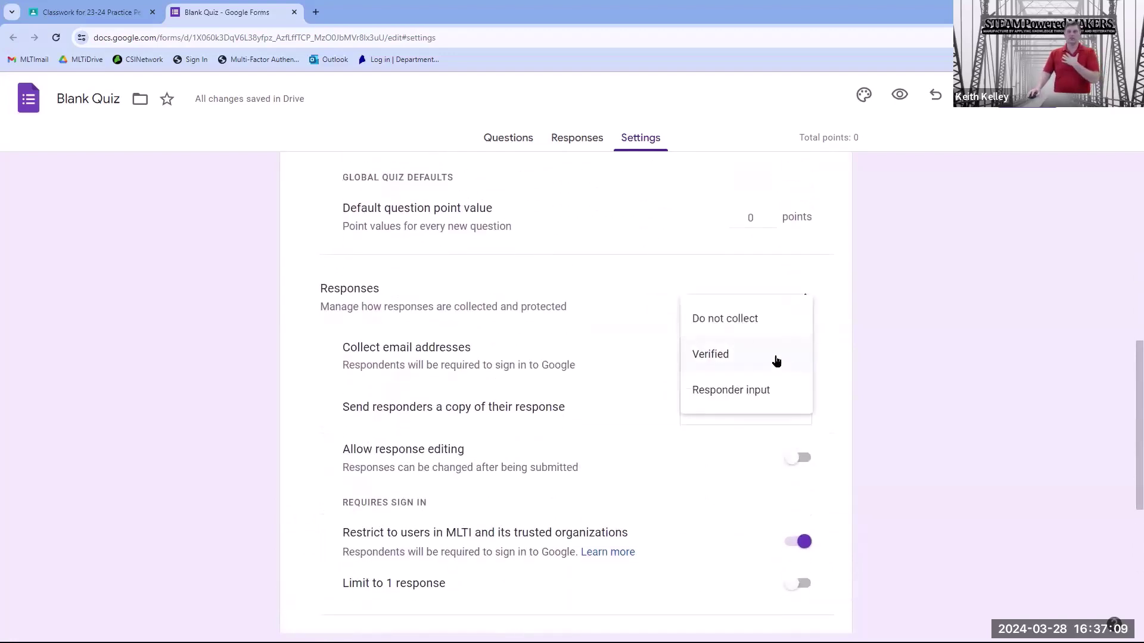
click(776, 360)
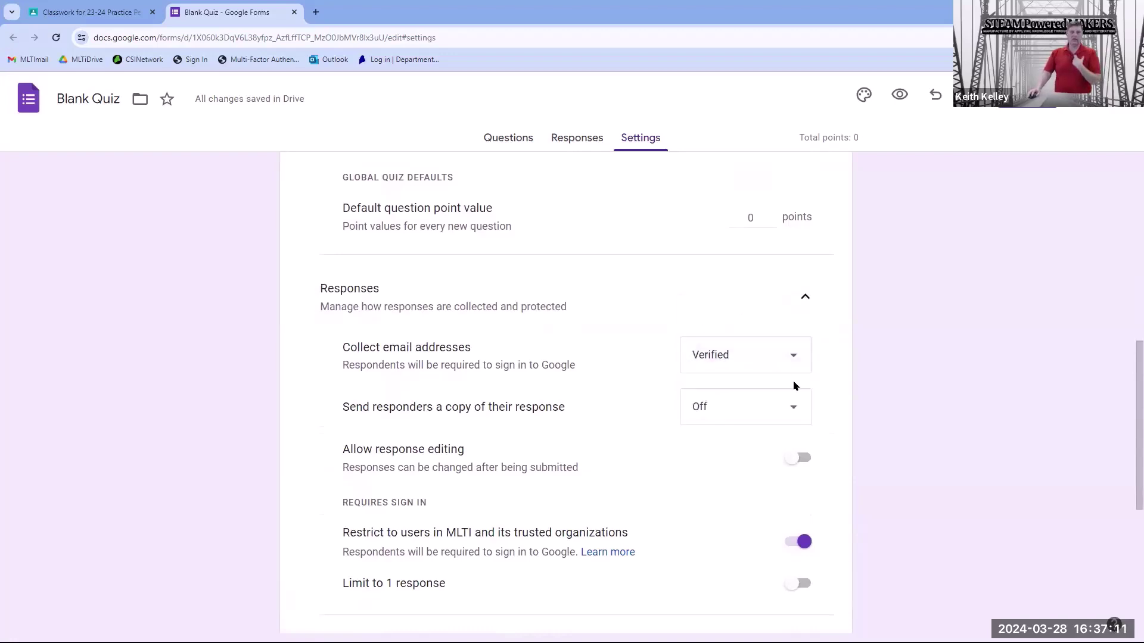
click(783, 407)
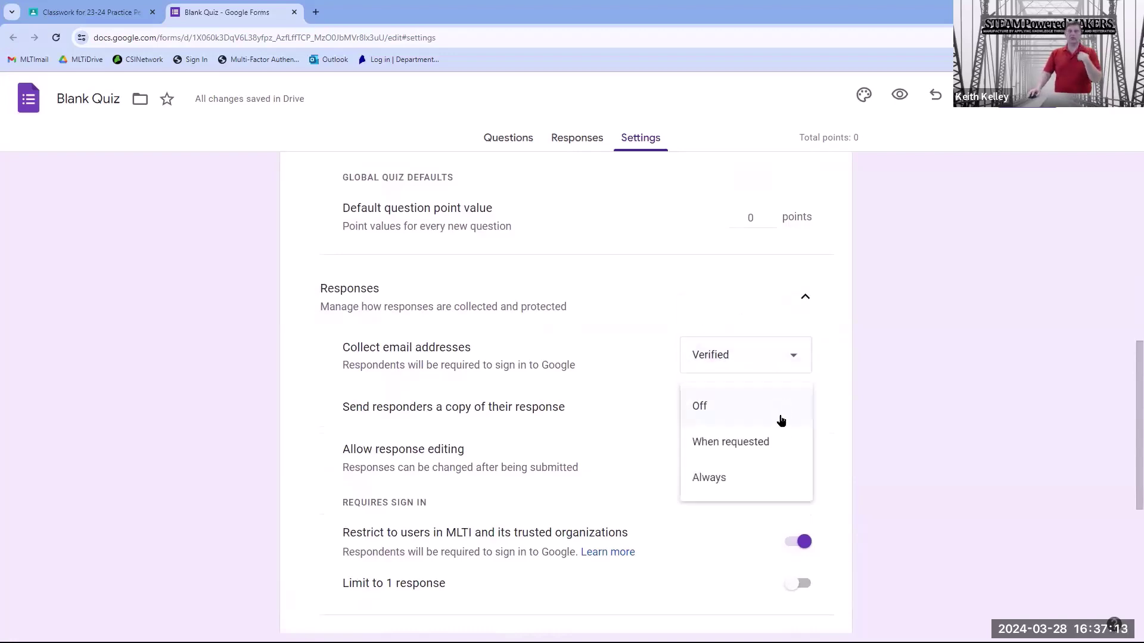
click(632, 451)
Step: Allow respondents to edit their quiz responses after submitting
click(809, 461)
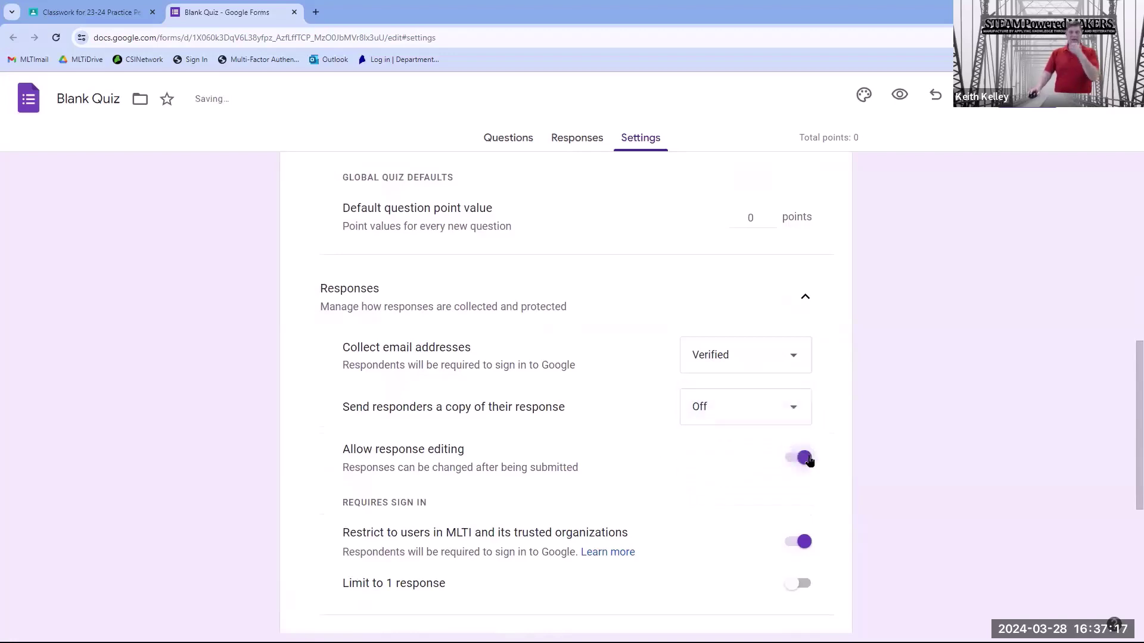
scroll(810, 461, down, 1)
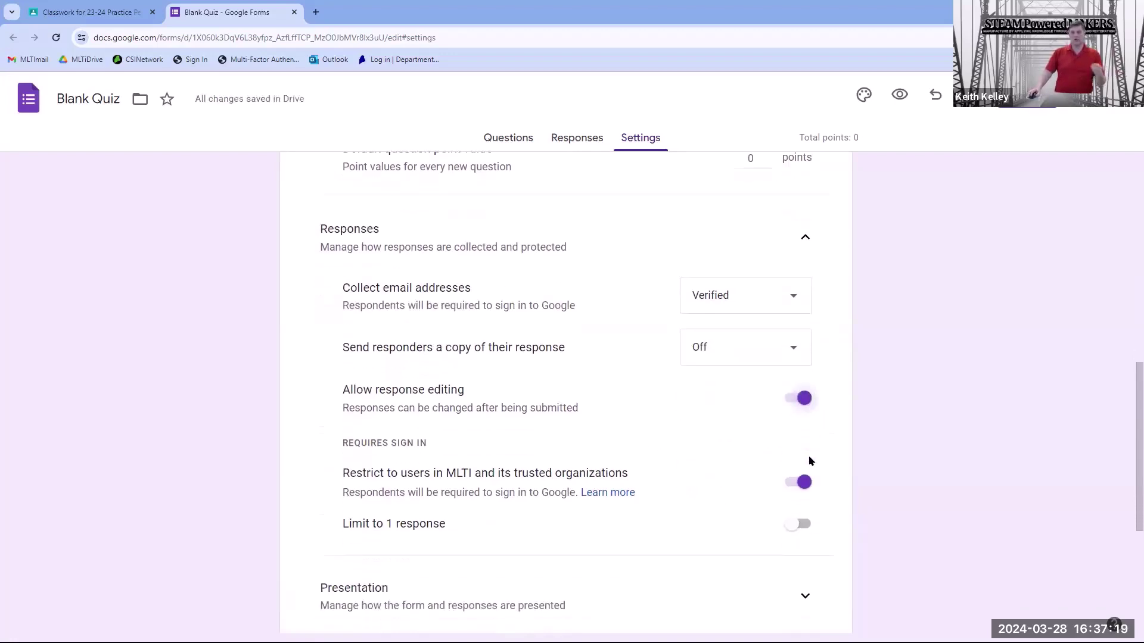
scroll(721, 471, down, 2)
scroll(625, 454, up, 2)
scroll(534, 448, up, 1)
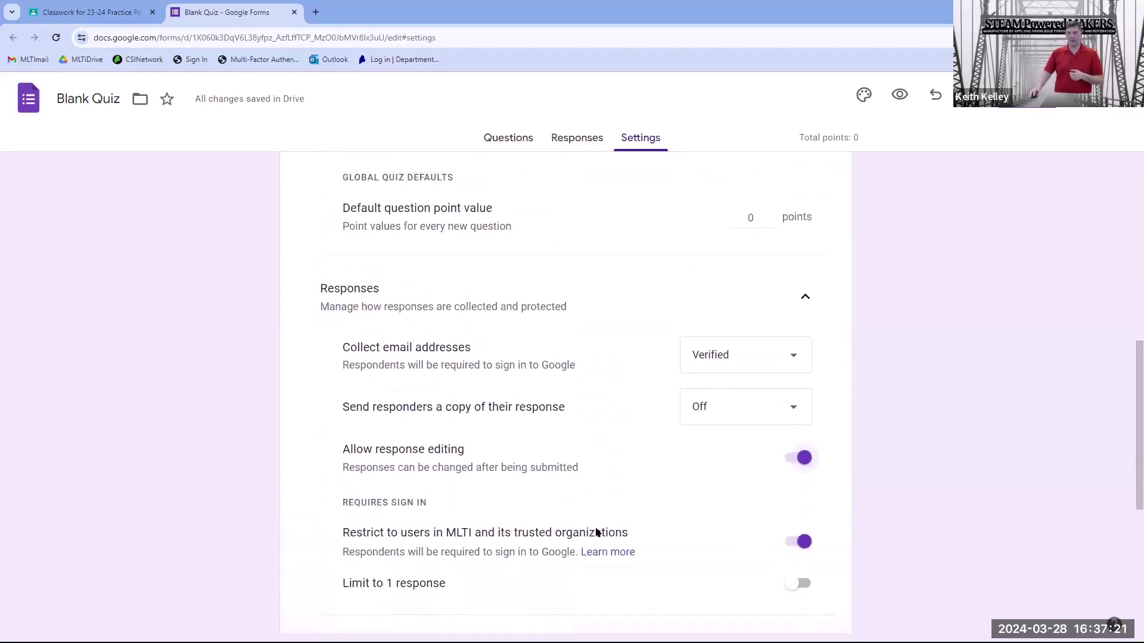
Step: Try limiting the quiz to one response per respondent
scroll(727, 537, down, 2)
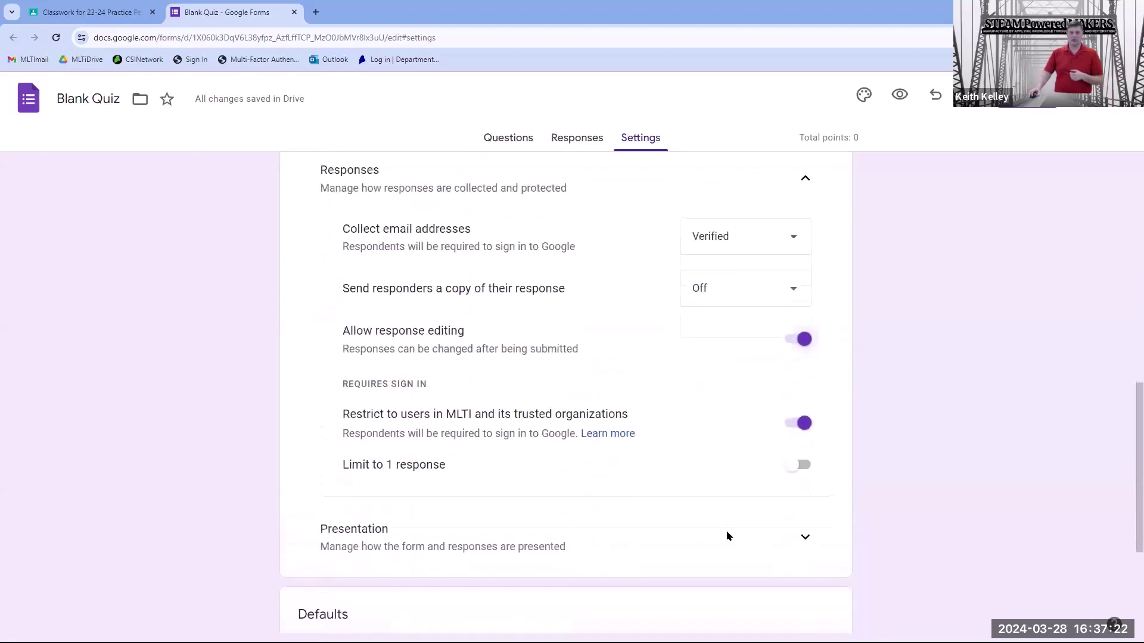
click(802, 465)
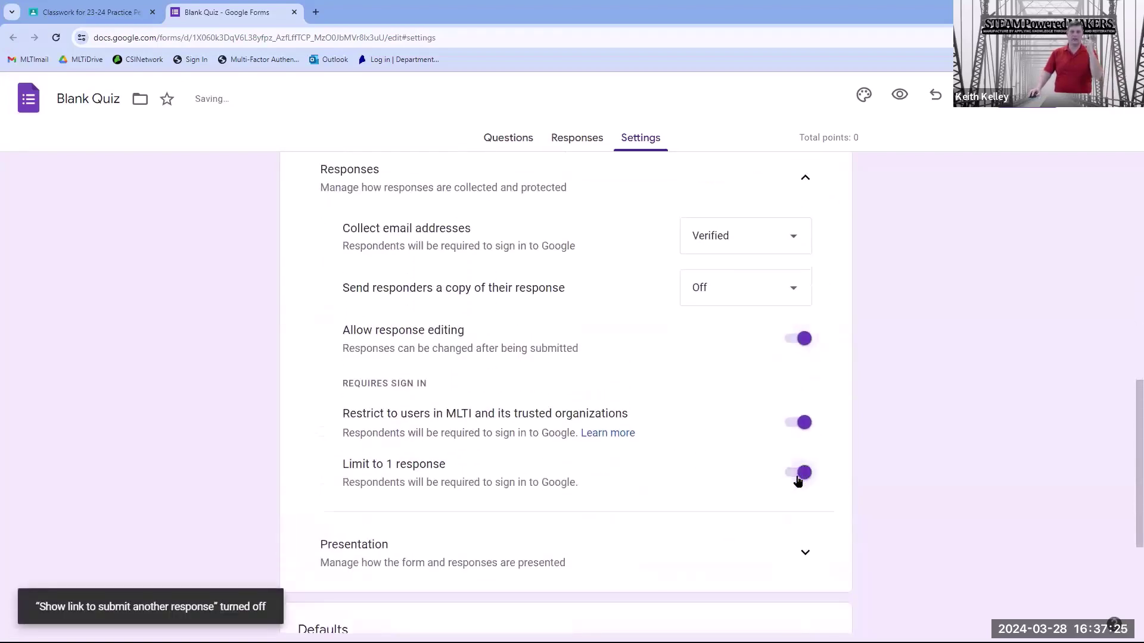
click(796, 478)
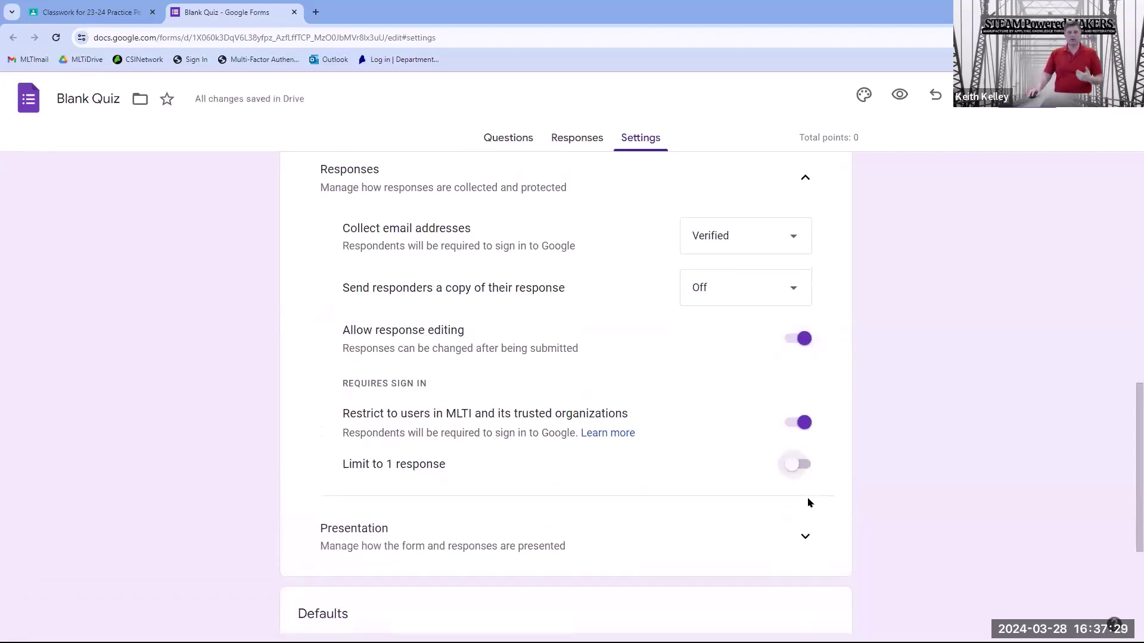
Step: Expand the presentation settings and review the form presentation, after-submission and autosave restriction options
click(805, 536)
scroll(807, 539, down, 3)
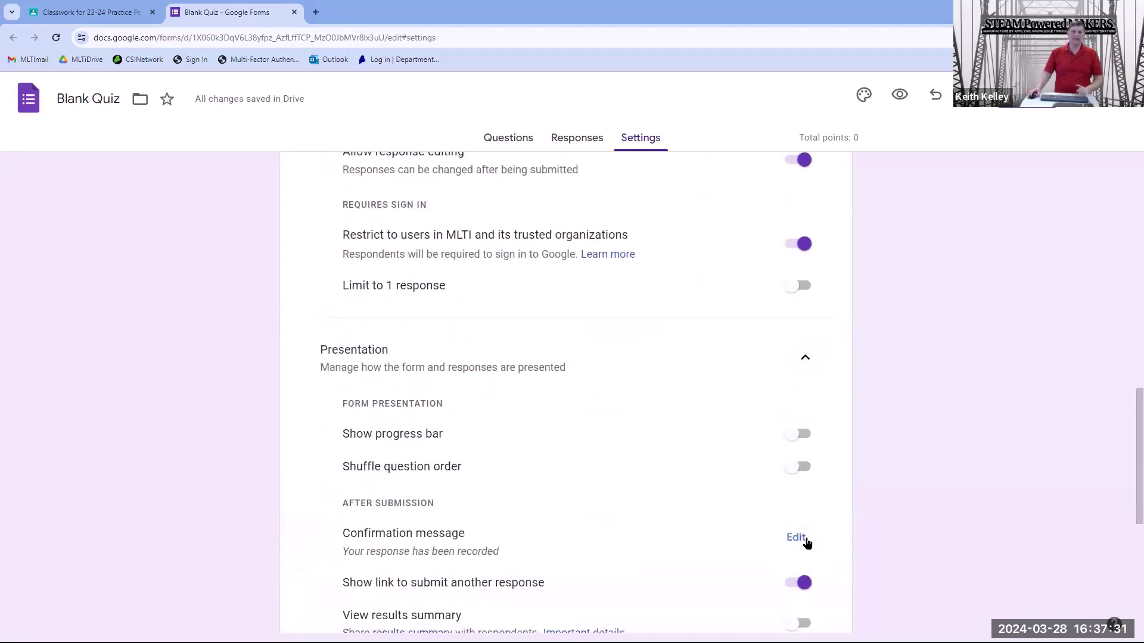
scroll(807, 542, down, 2)
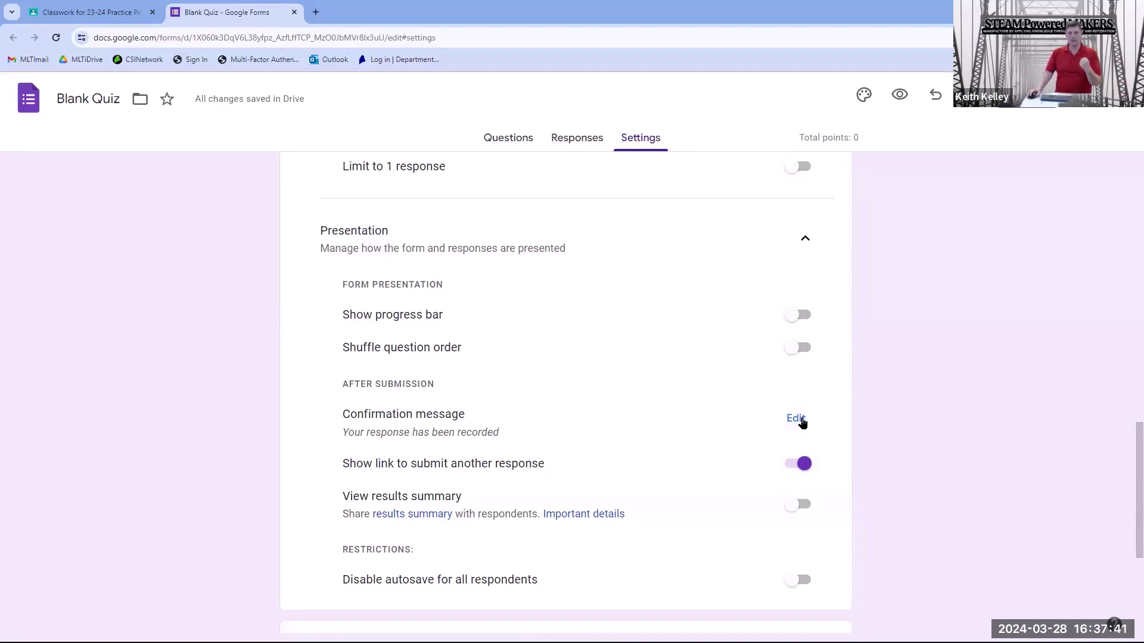
scroll(803, 423, down, 1)
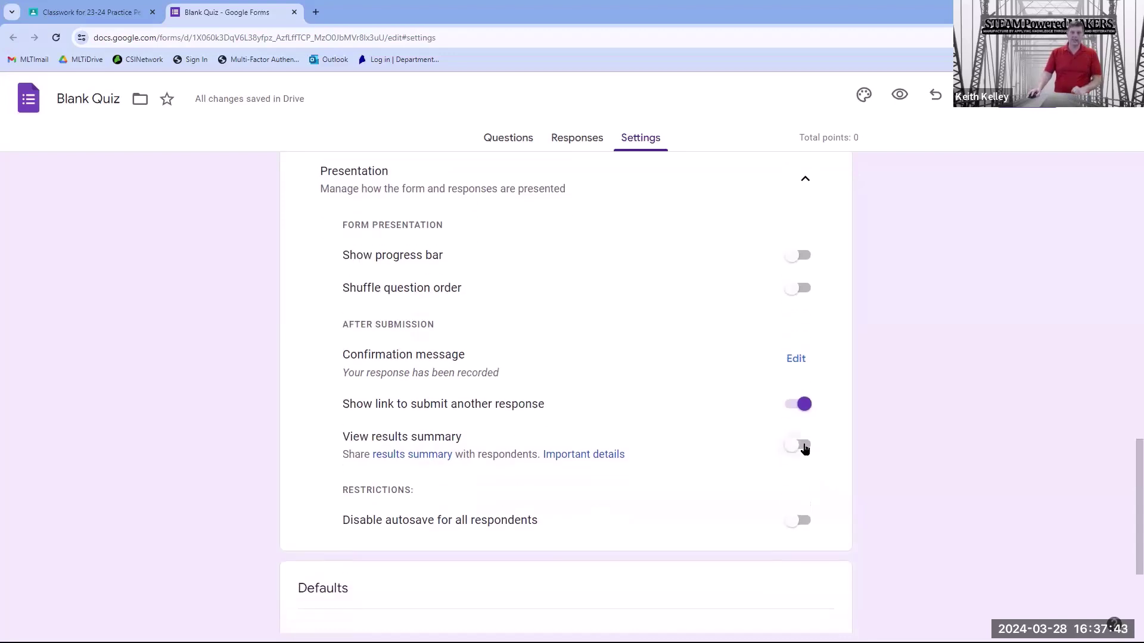
scroll(804, 448, down, 3)
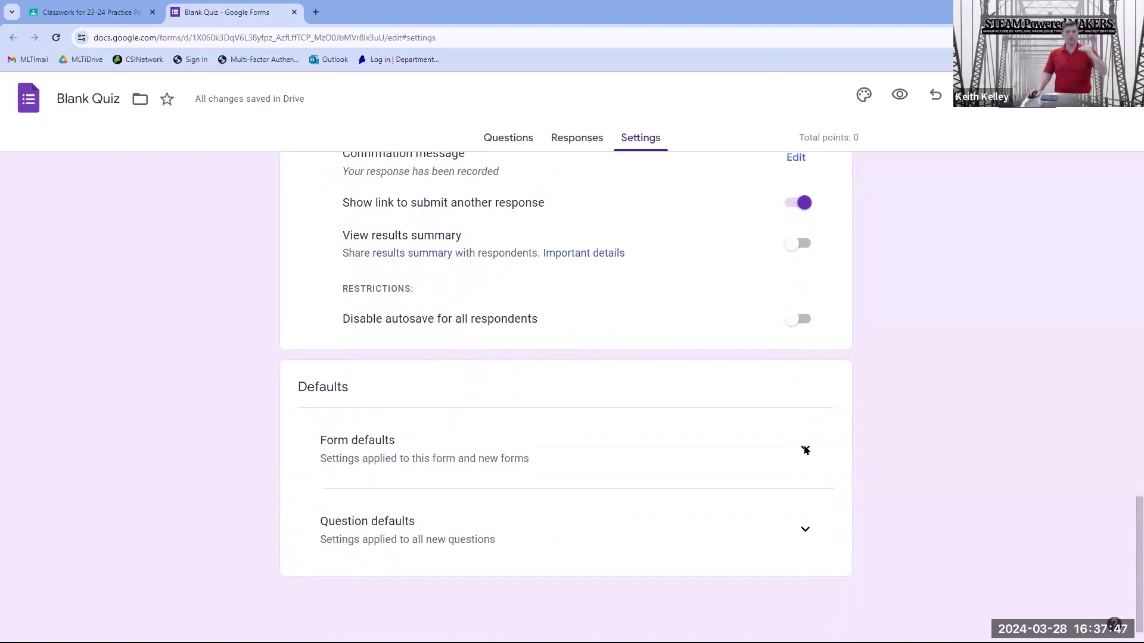
Step: Expand the form defaults and set the default email address collection to Verified
click(804, 451)
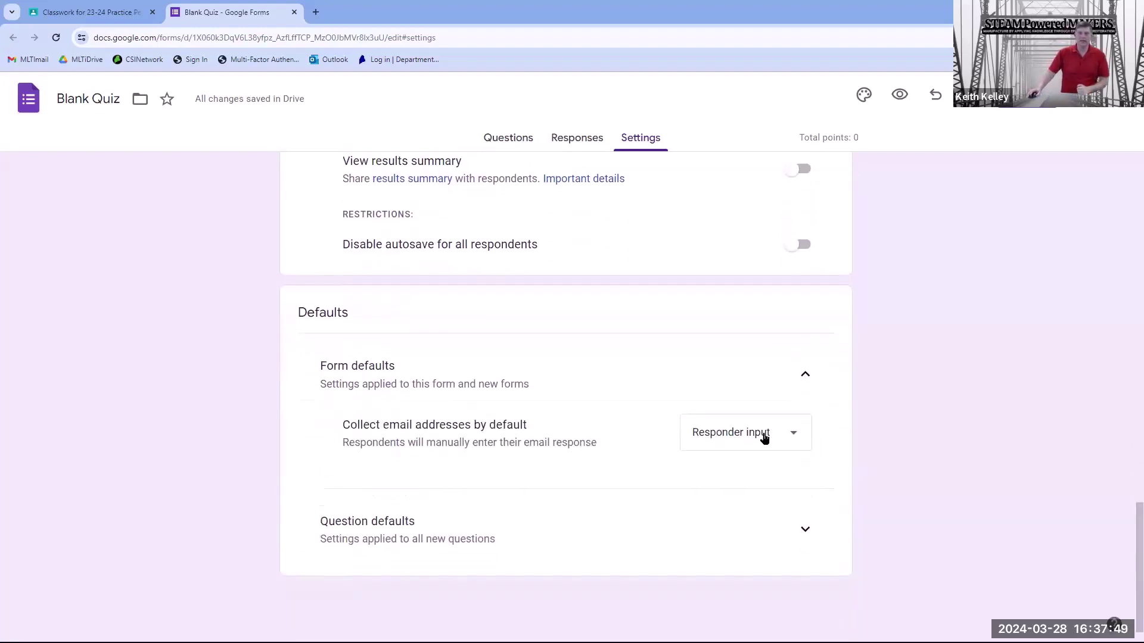
click(764, 437)
click(744, 399)
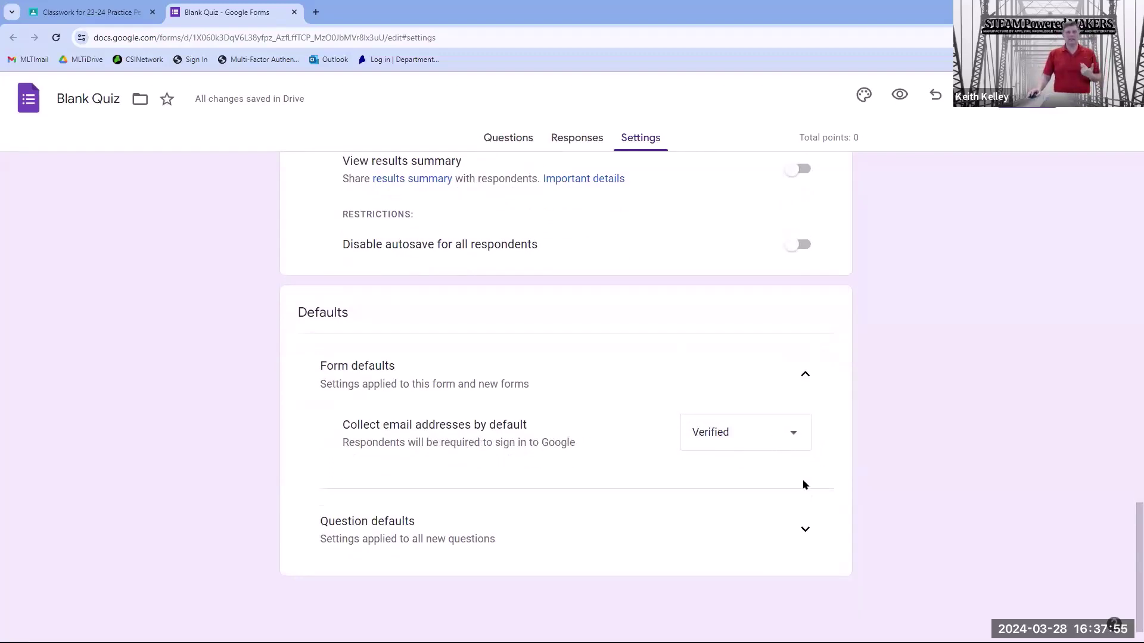
Step: Expand the question defaults and make questions required by default
click(803, 528)
scroll(803, 528, down, 1)
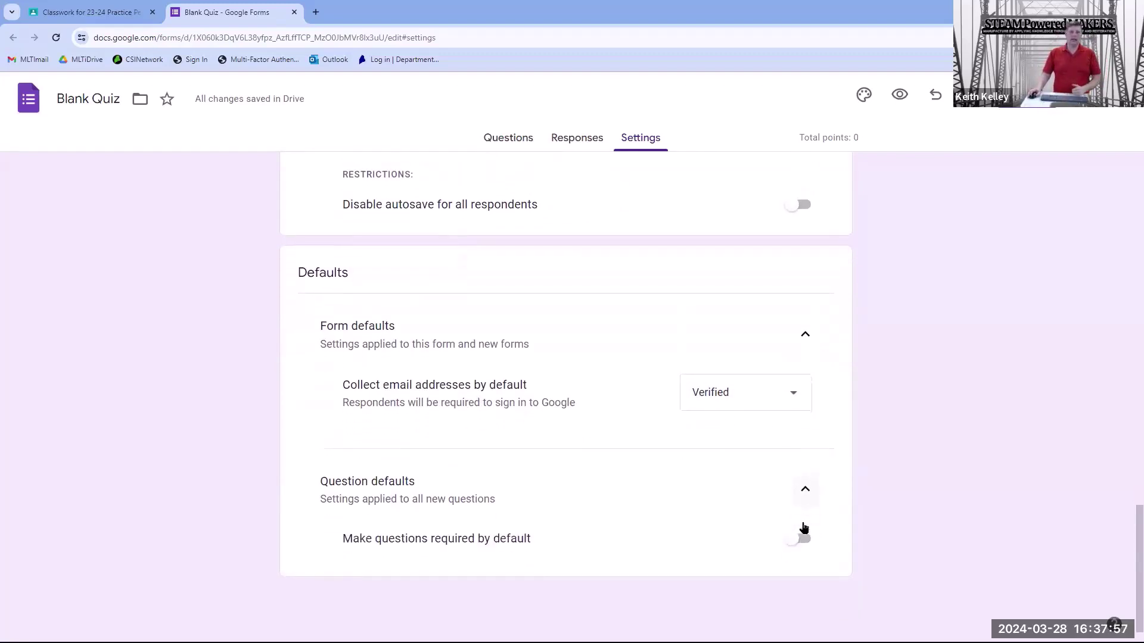
scroll(806, 560, up, 1)
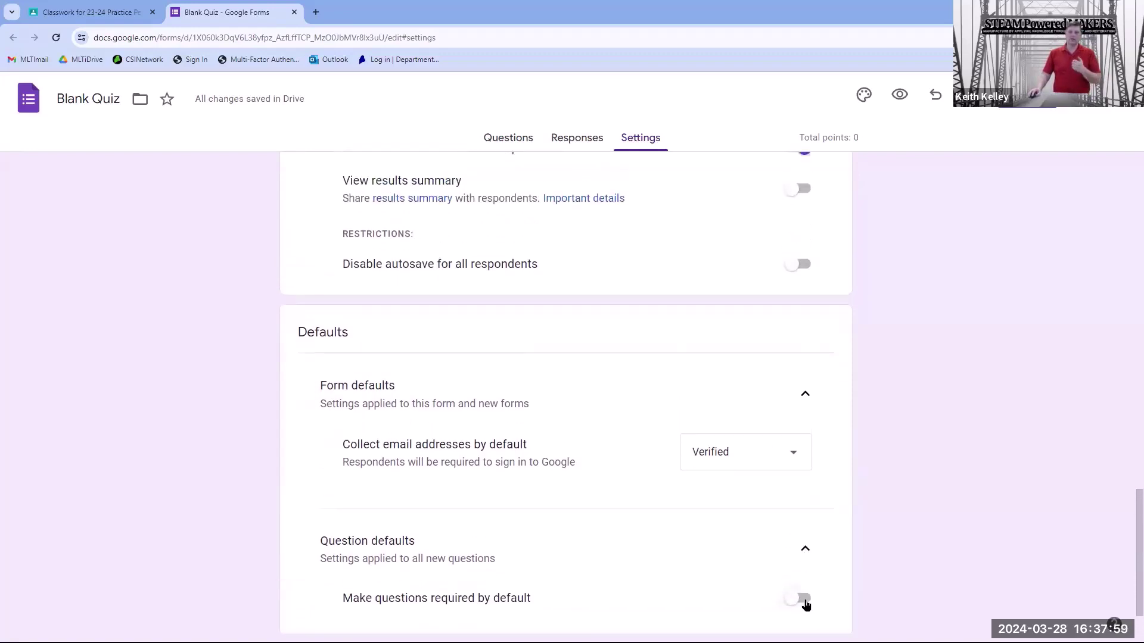
click(805, 598)
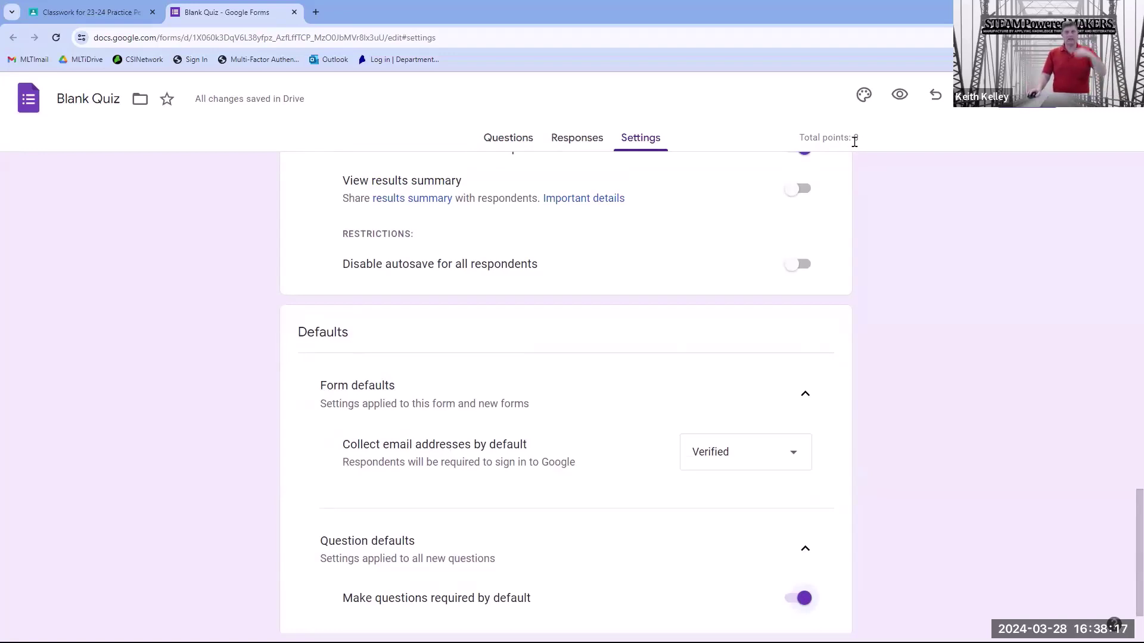
Step: Return to the quiz questions and customize the theme with the electric guitar header image from Work and School
scroll(729, 258, up, 10)
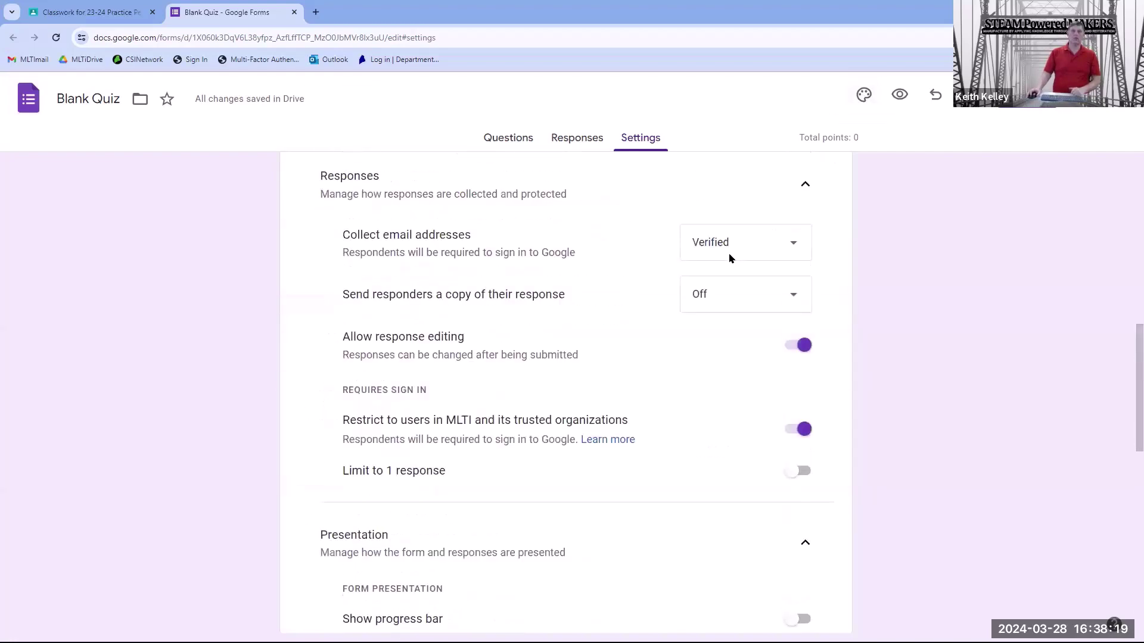
scroll(729, 258, up, 12)
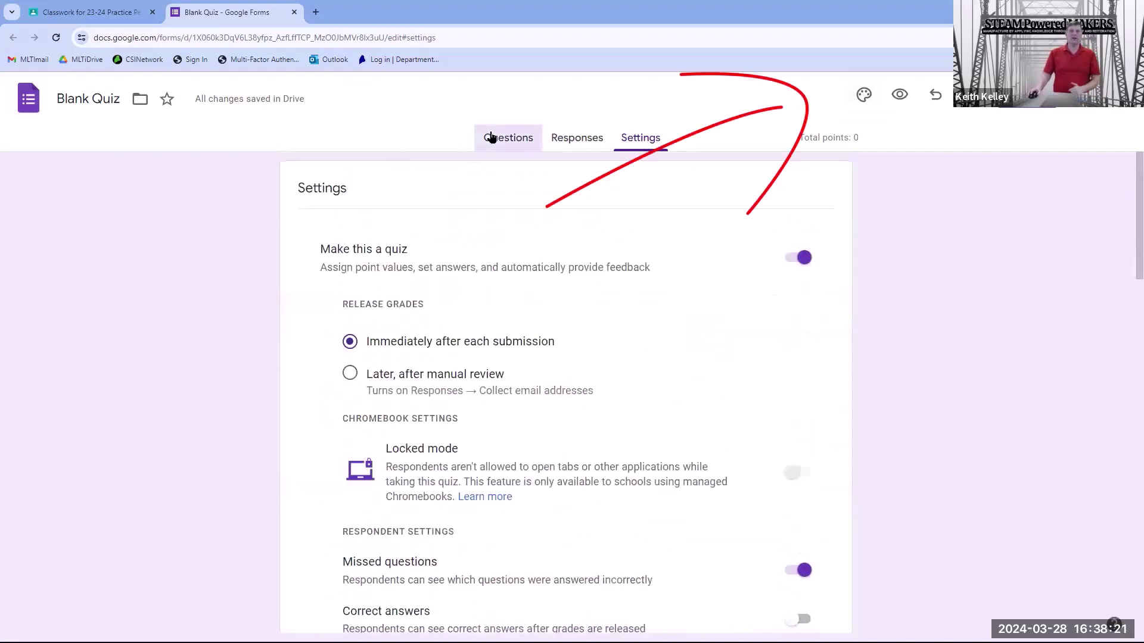
click(491, 138)
click(865, 96)
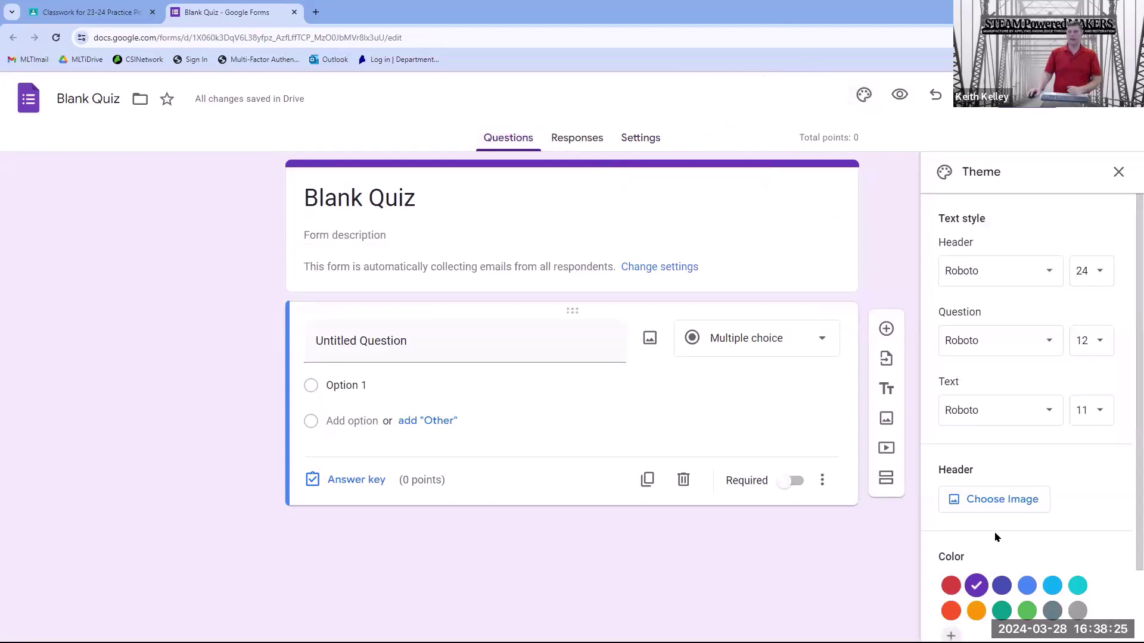
click(977, 502)
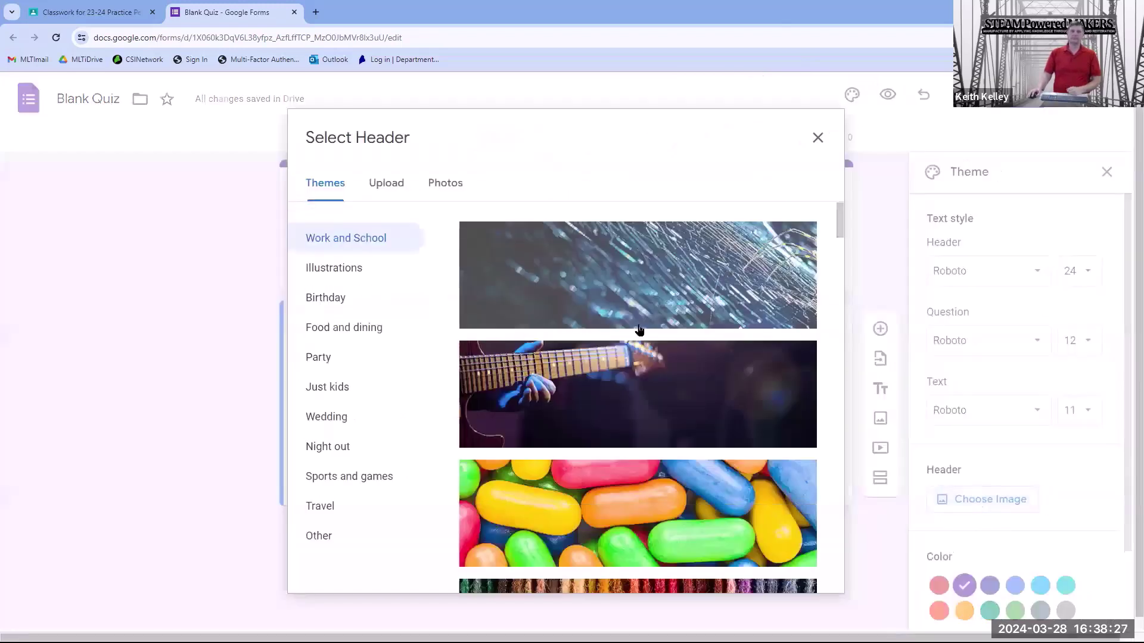
double_click(626, 387)
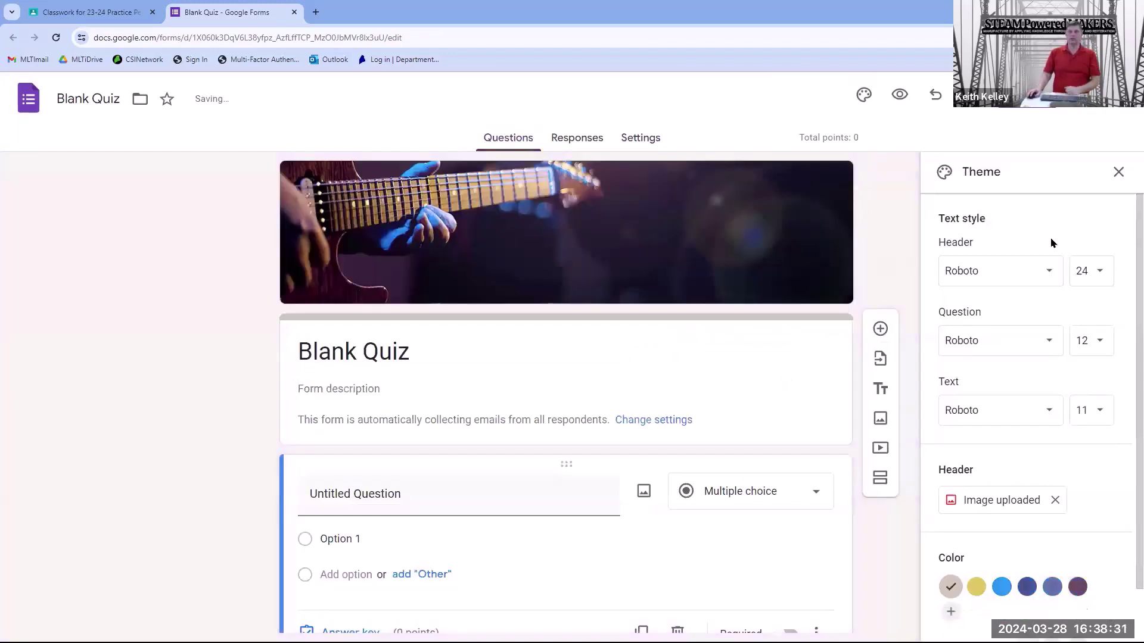
click(1117, 172)
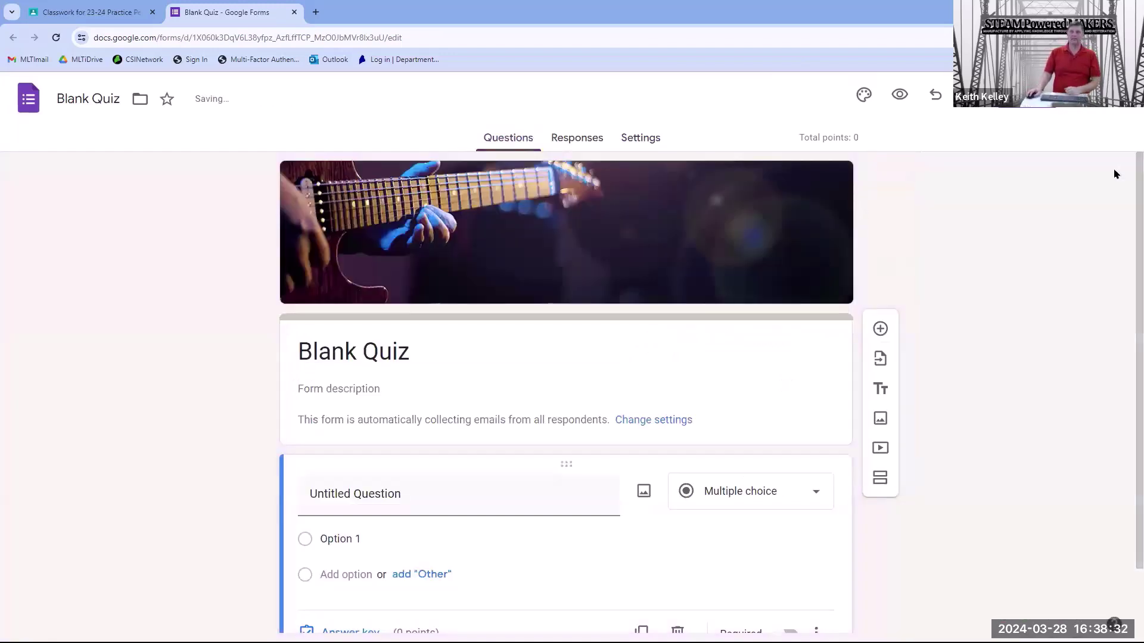
Step: Preview the quiz as respondents see it, close the preview, and look at the options for sending the form without sending it
click(901, 99)
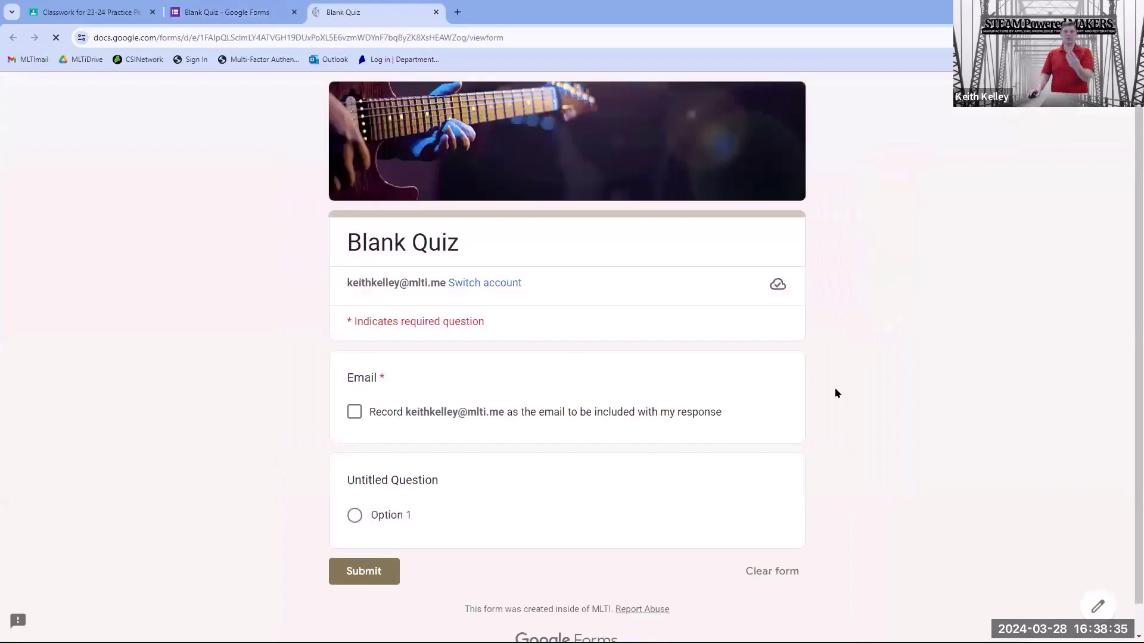
scroll(508, 407, down, 1)
scroll(507, 407, up, 1)
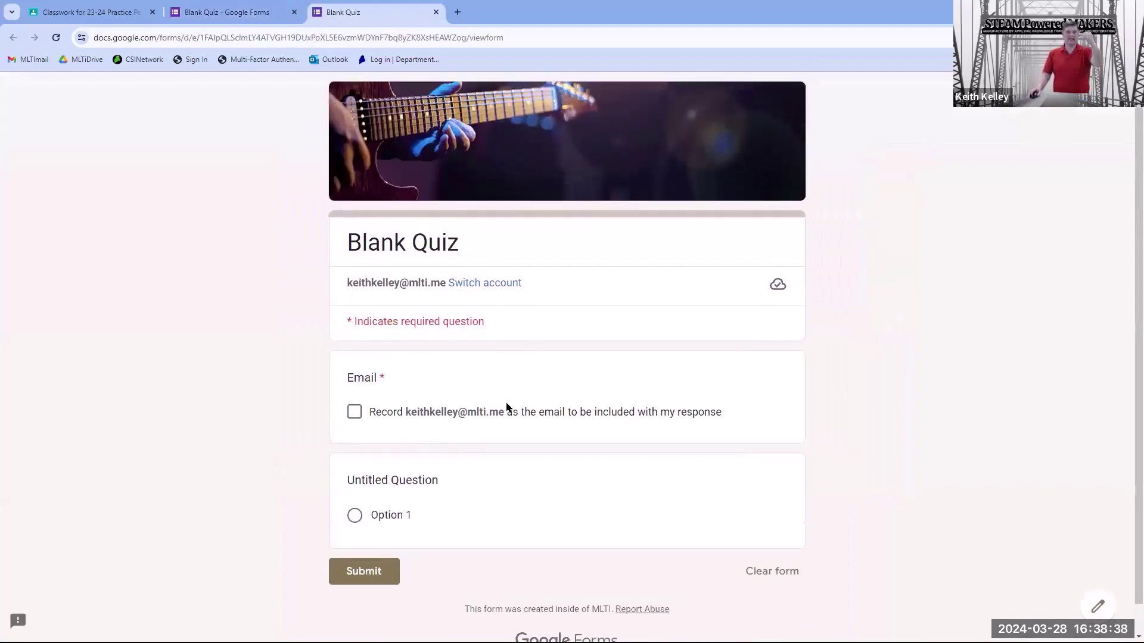
click(437, 11)
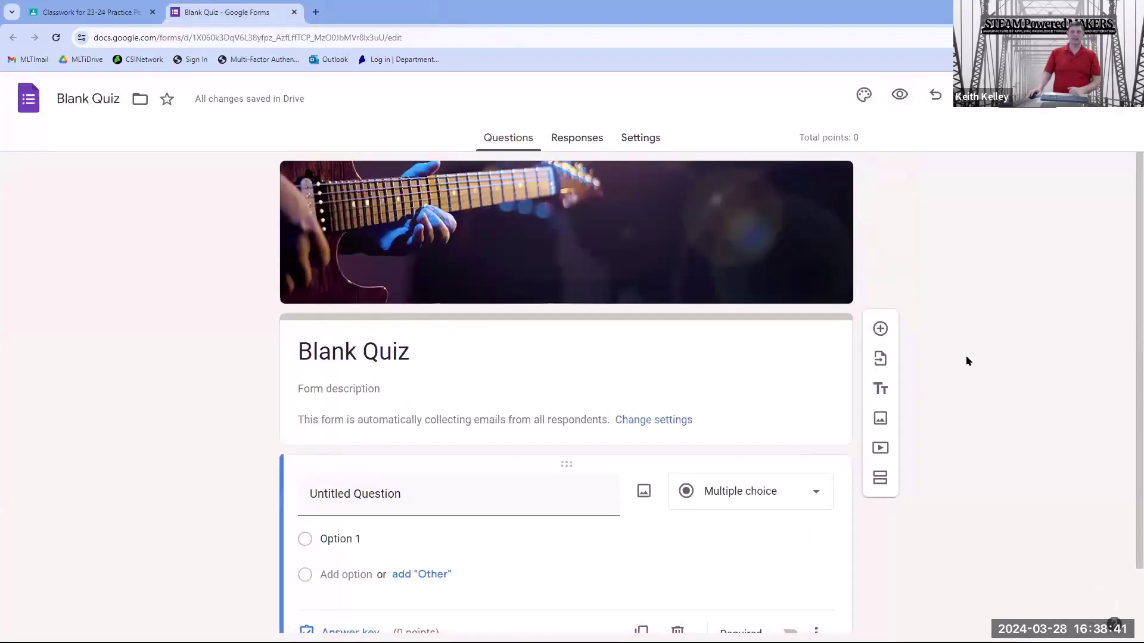
click(1013, 98)
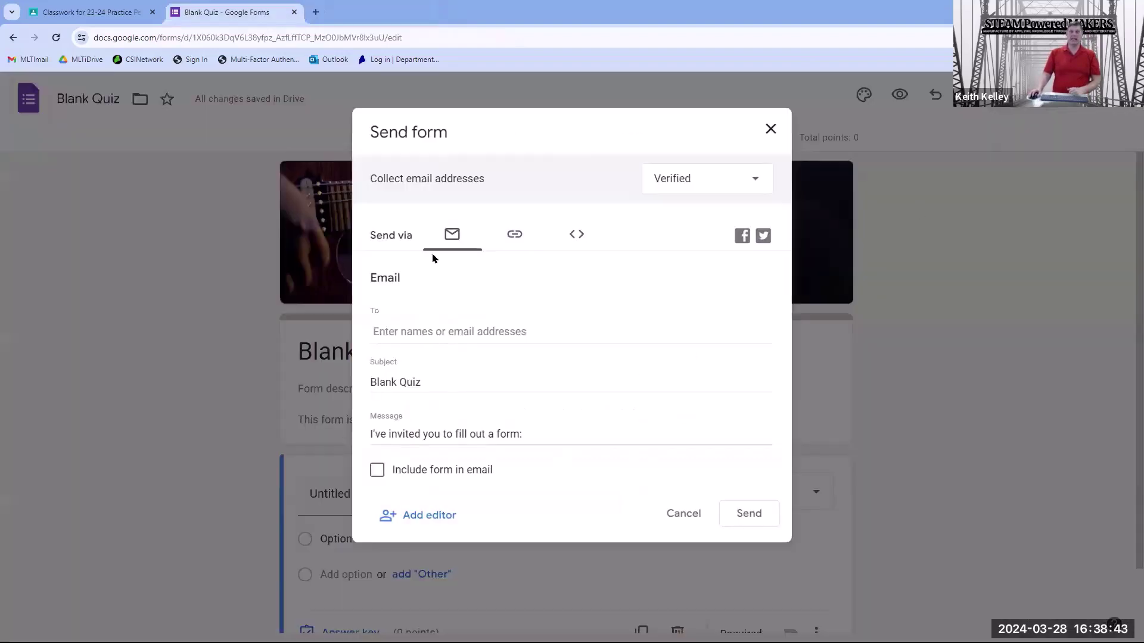
click(694, 513)
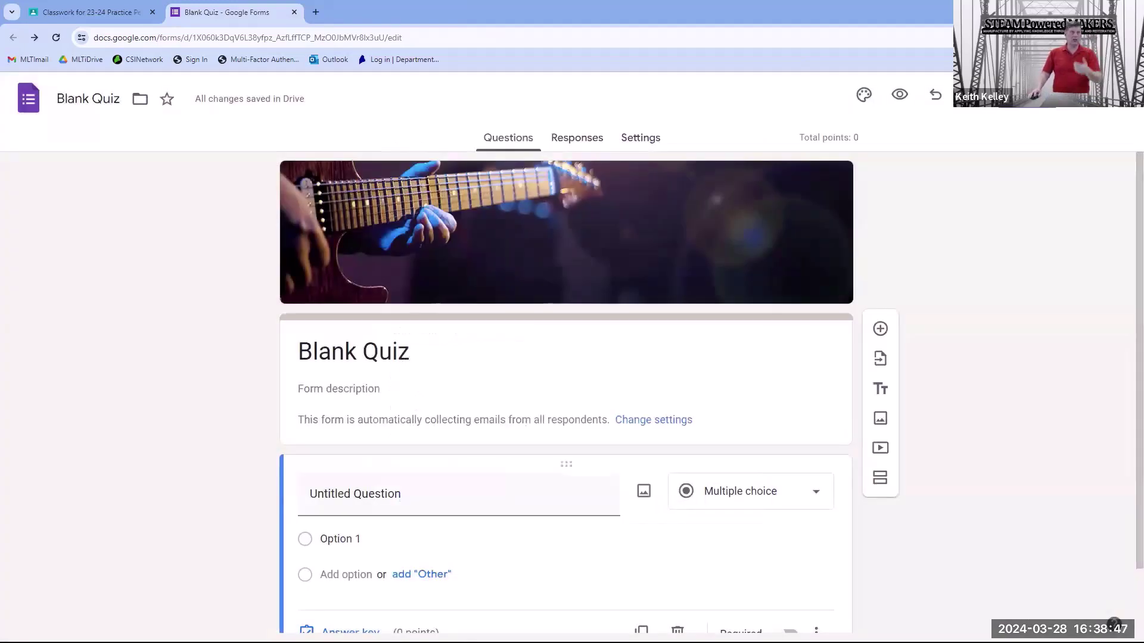
Step: Switch back to Google Classroom, leave the quiz assignment, and view the 23-24 Practice class's people and grades
click(73, 10)
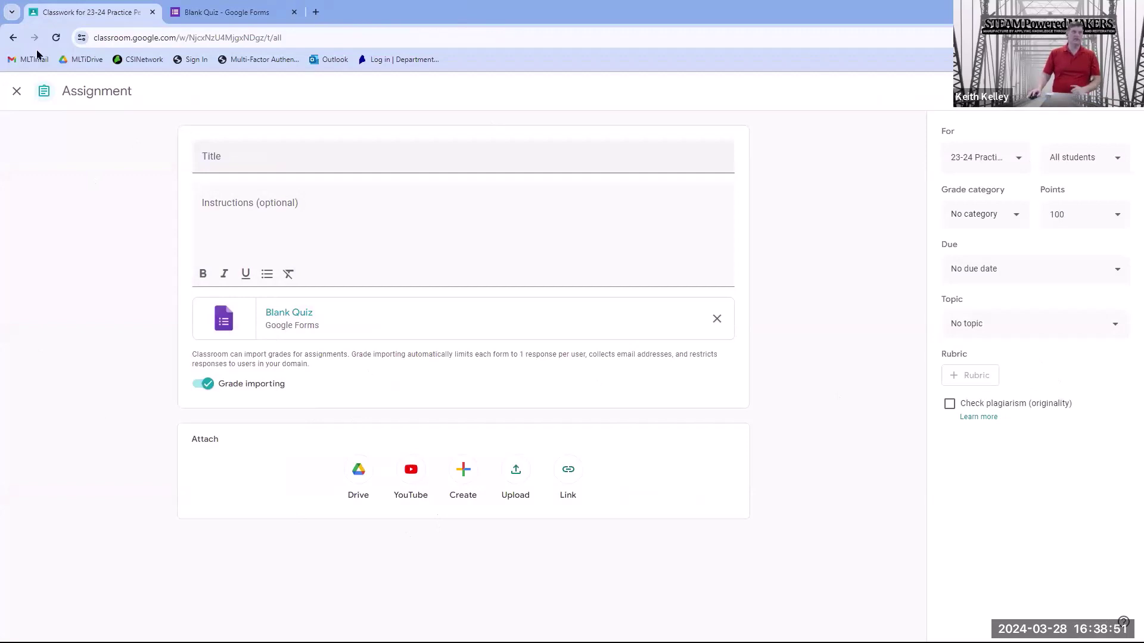
click(18, 90)
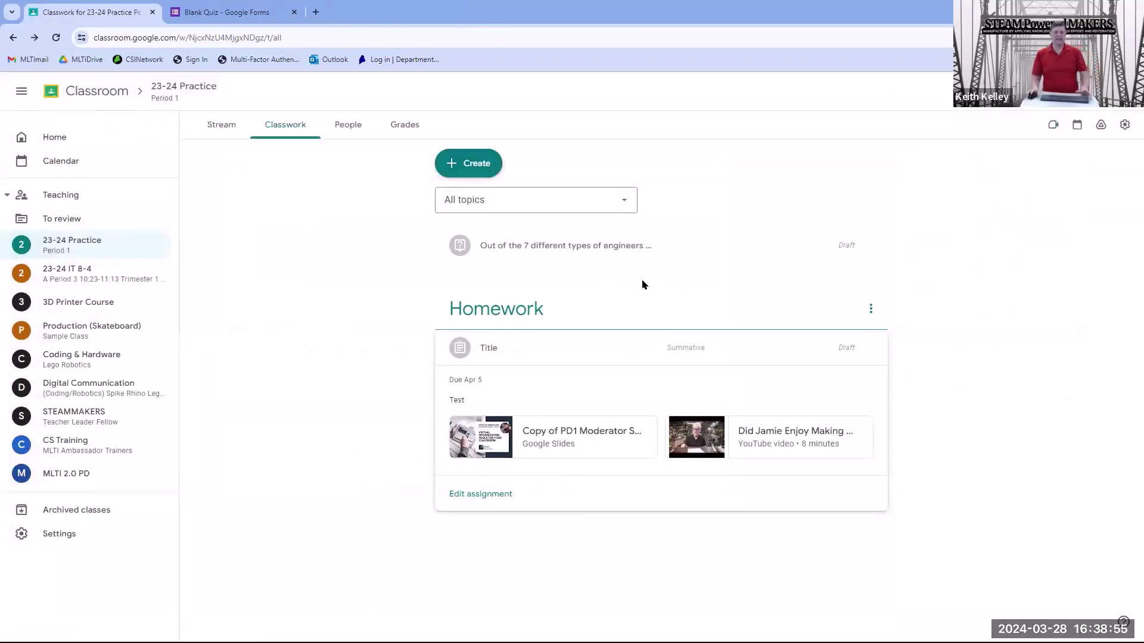
click(356, 122)
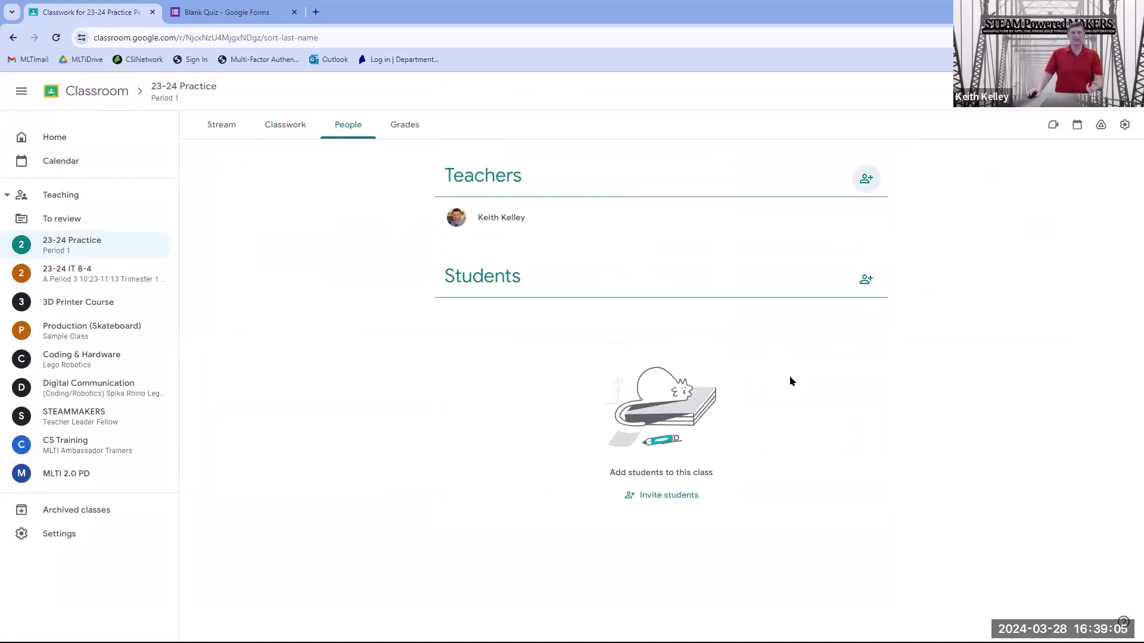
click(404, 126)
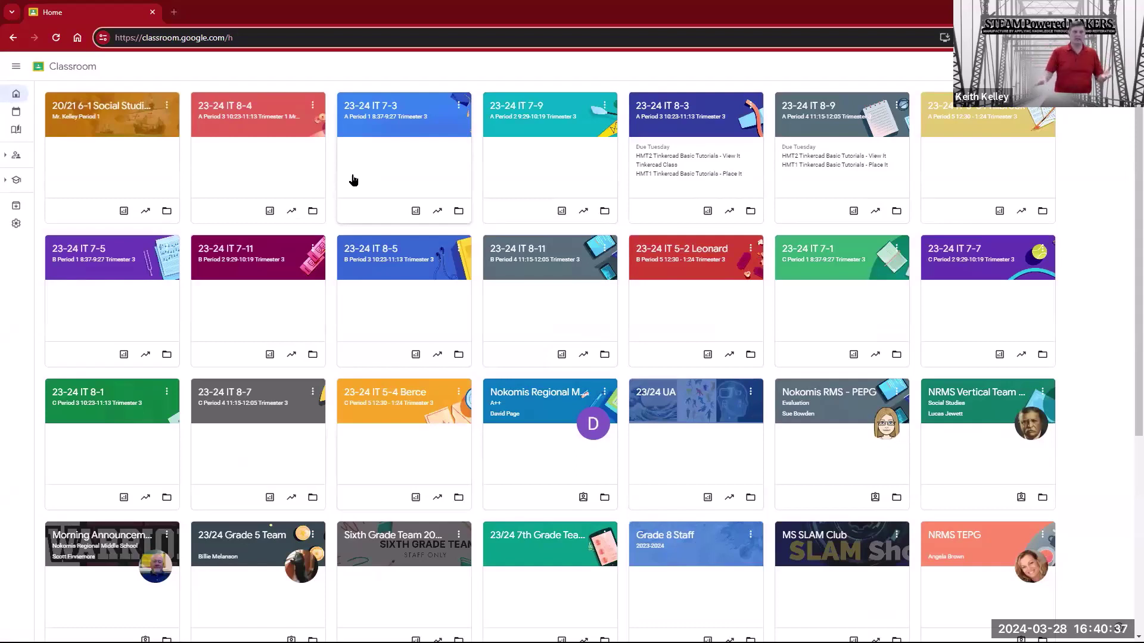
Step: Open the 20/21 6-1 Social Studies class and browse how its classwork is organized by topic
click(88, 120)
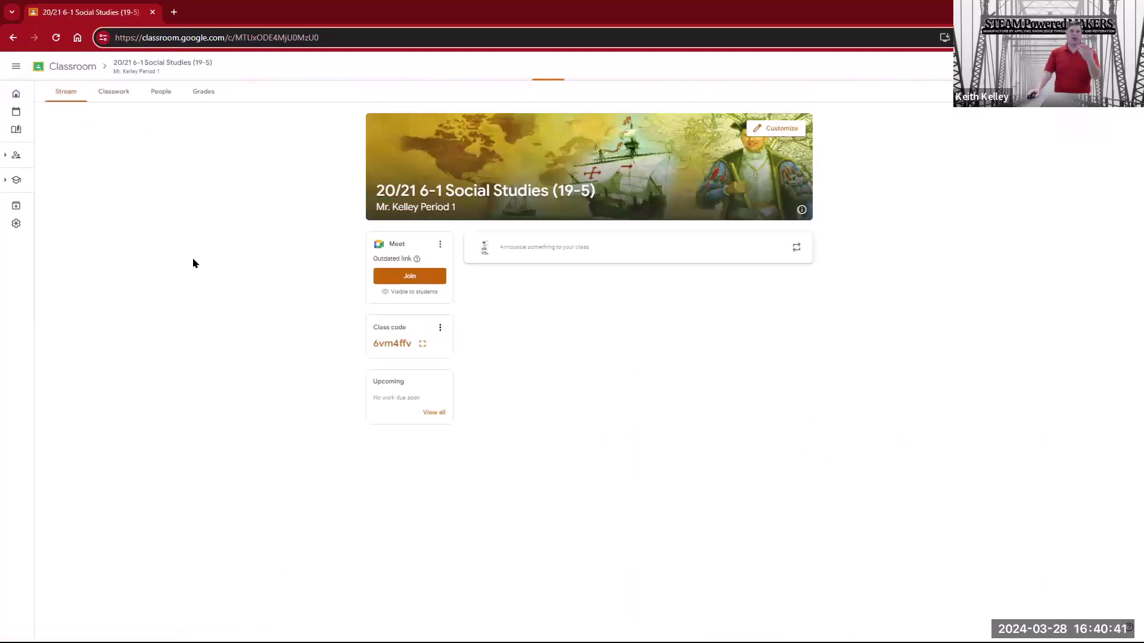
click(115, 91)
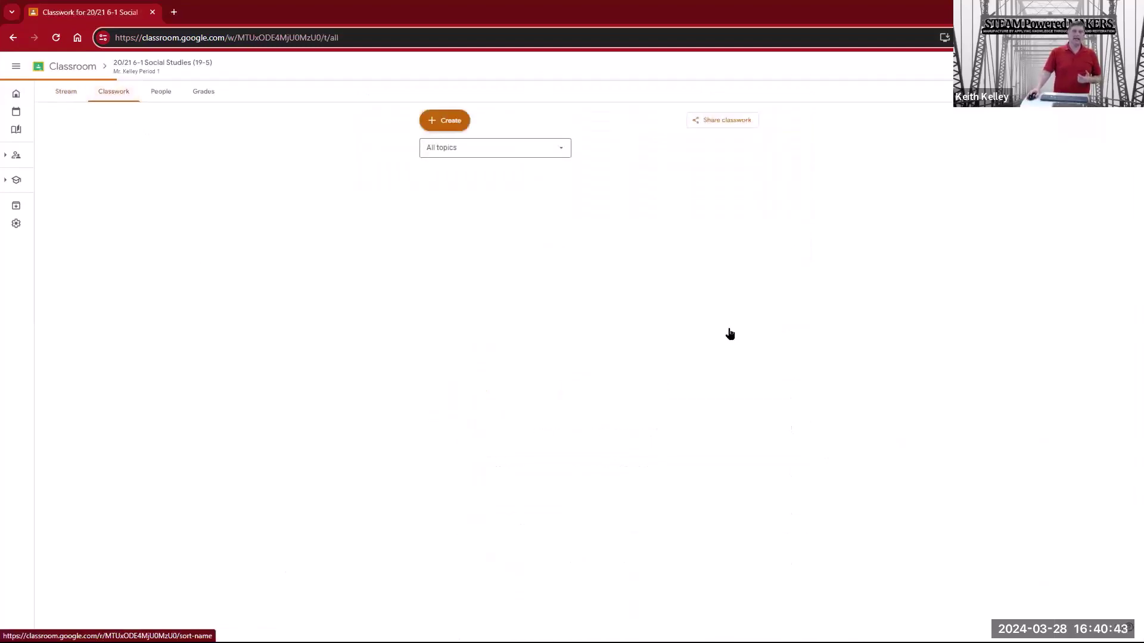
scroll(936, 378, down, 3)
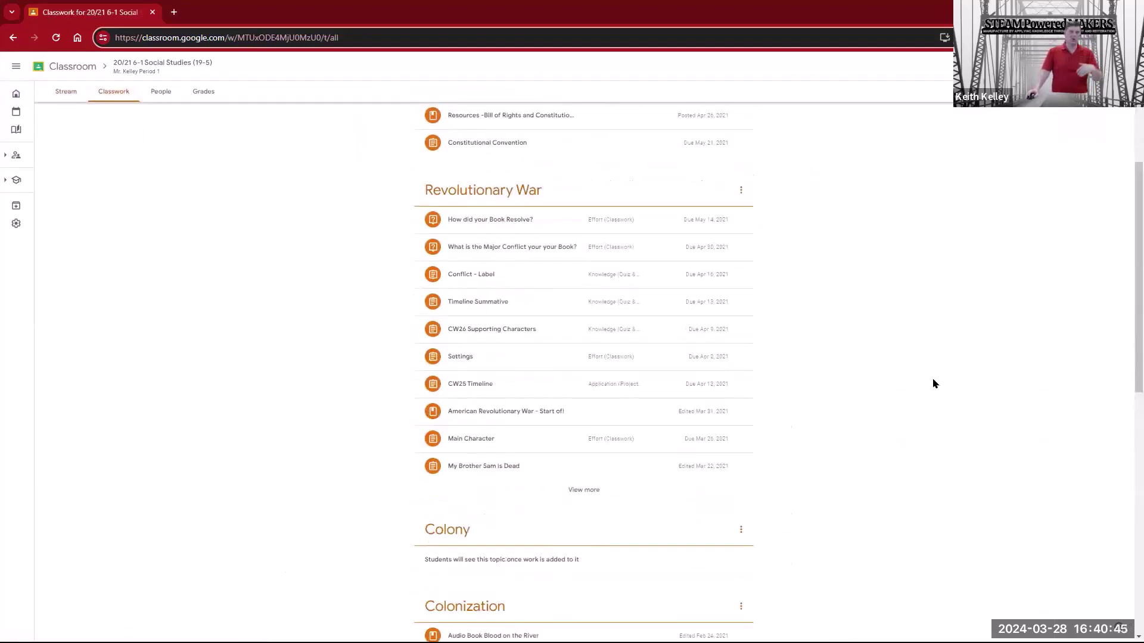
scroll(934, 384, down, 5)
scroll(934, 386, down, 3)
scroll(934, 386, up, 15)
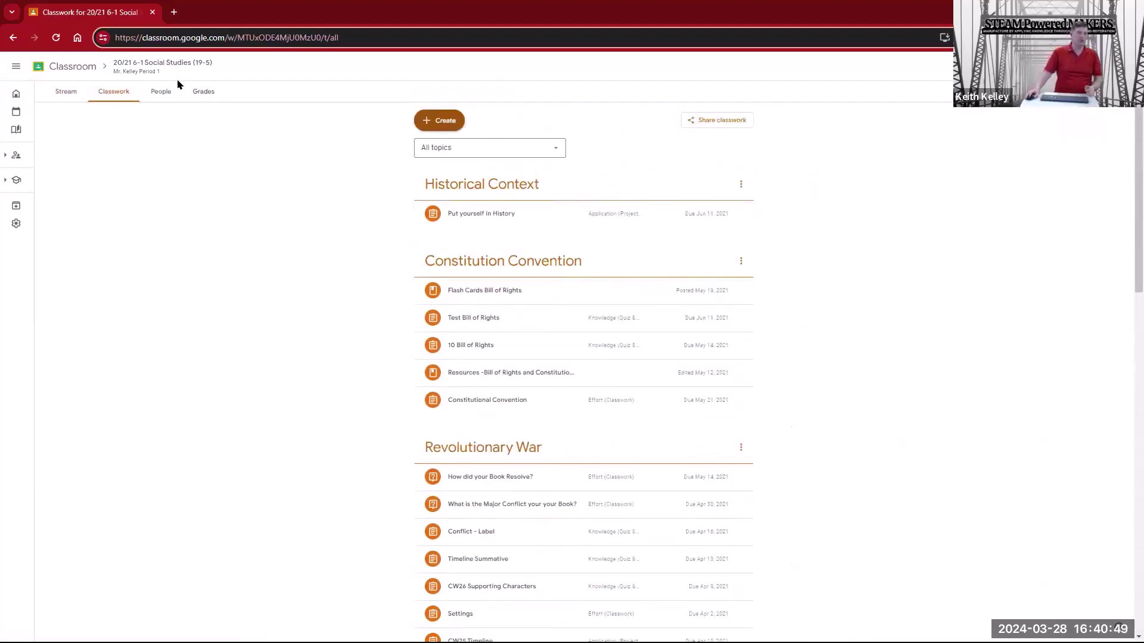
Step: View the Social Studies class's teacher and student roster and its gradebook
click(160, 92)
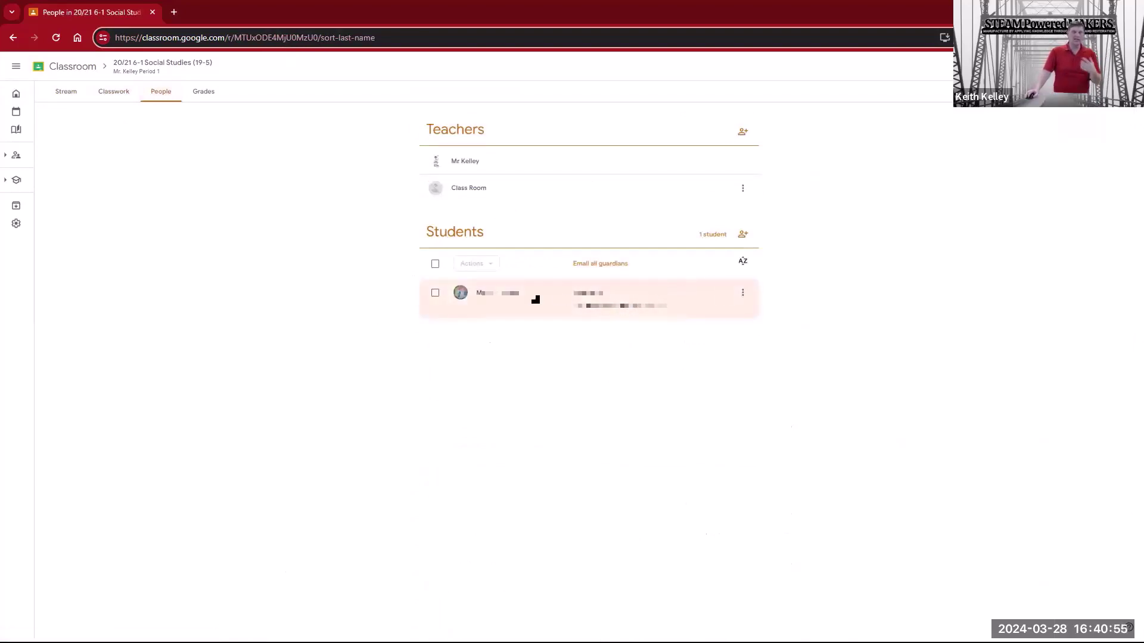
click(202, 100)
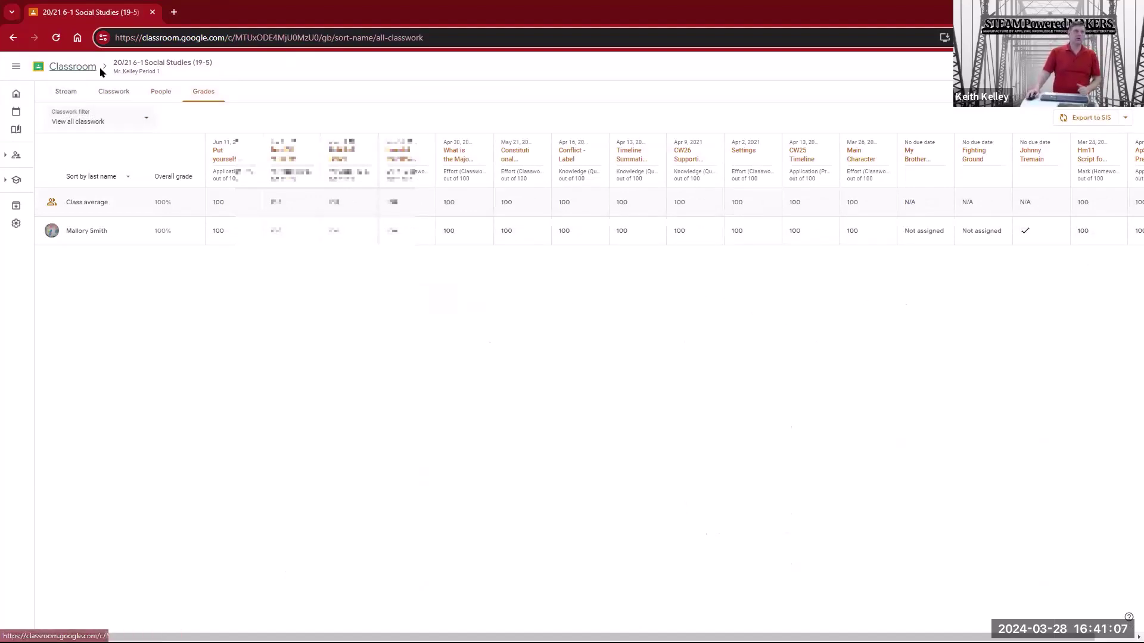
Step: Return to the classwork, examine the Test Bill of Rights assignment and the Flash Cards Bill of Rights material, and collapse them
click(108, 90)
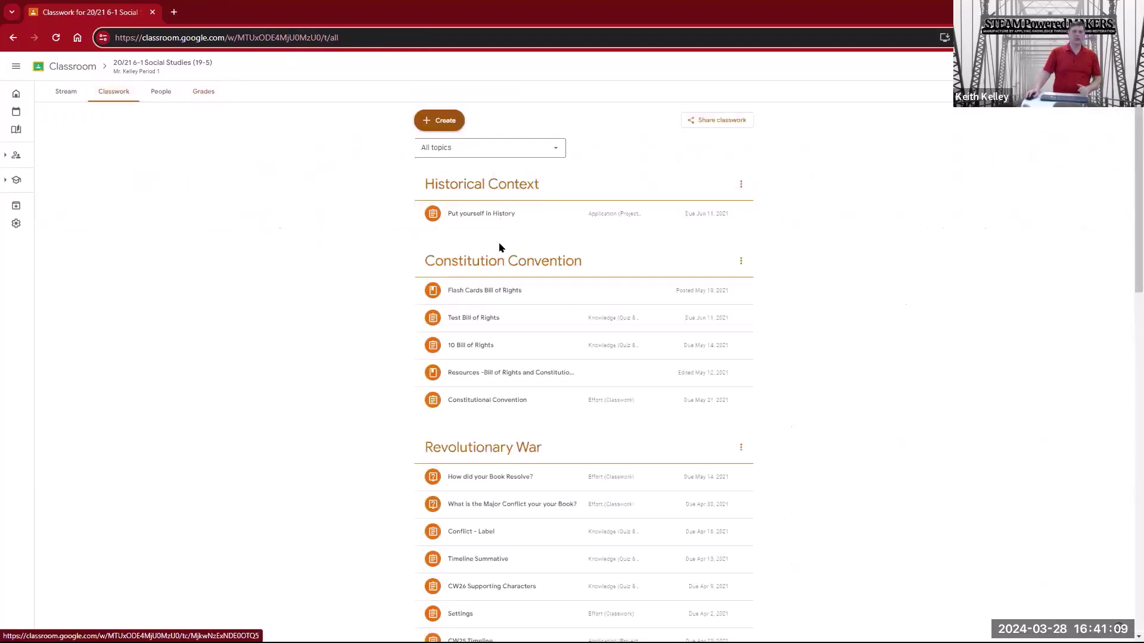
click(485, 320)
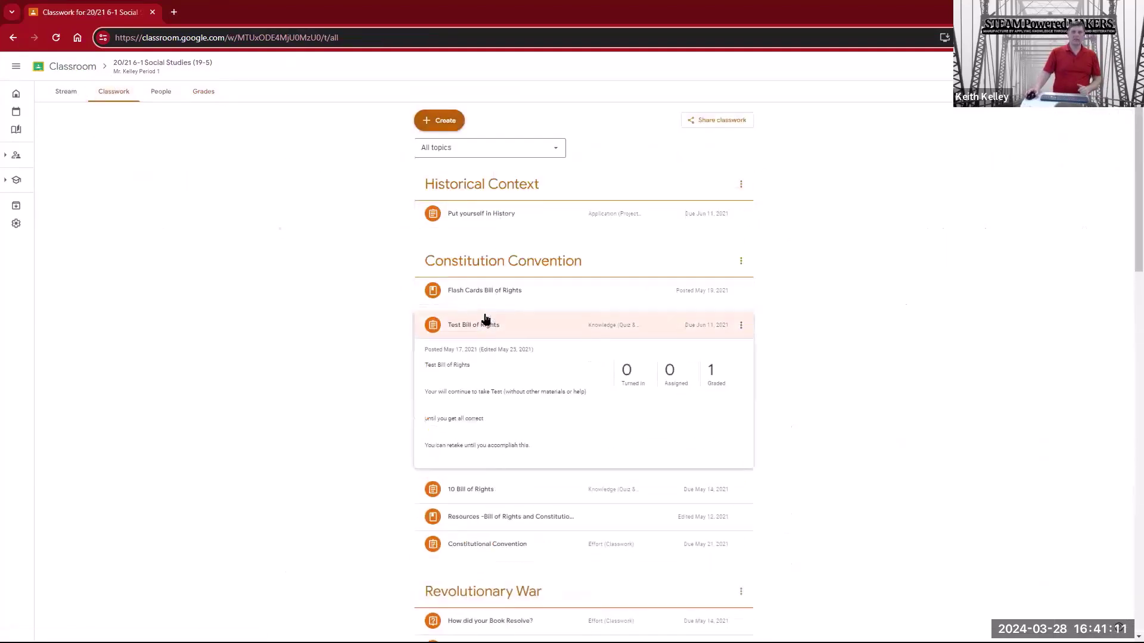
scroll(597, 310, down, 2)
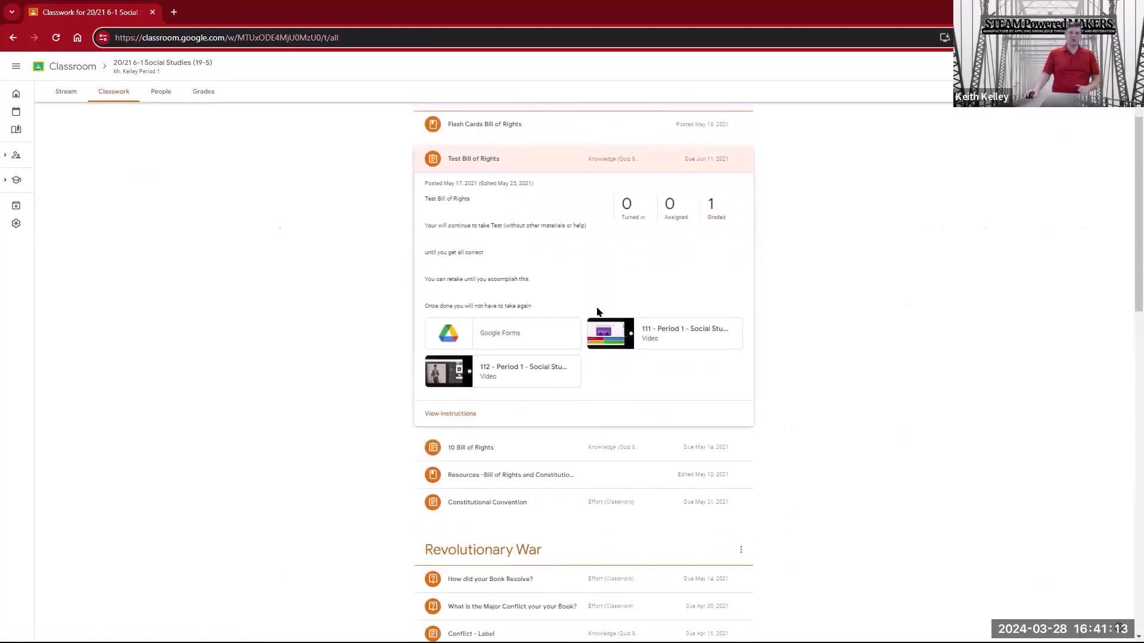
scroll(598, 311, up, 1)
click(477, 231)
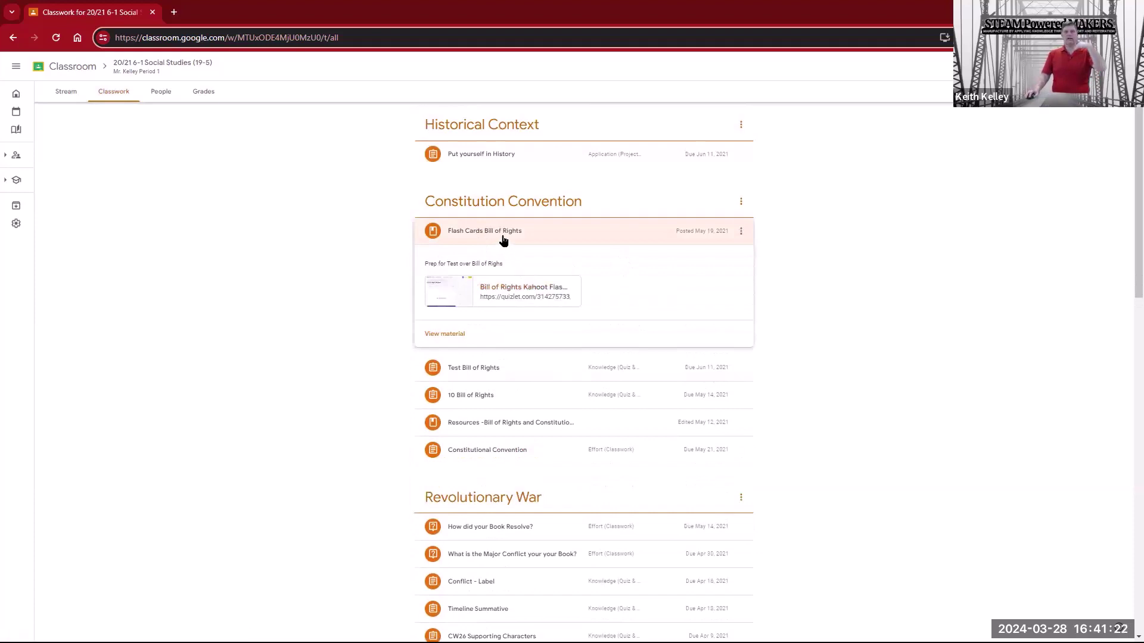
click(502, 240)
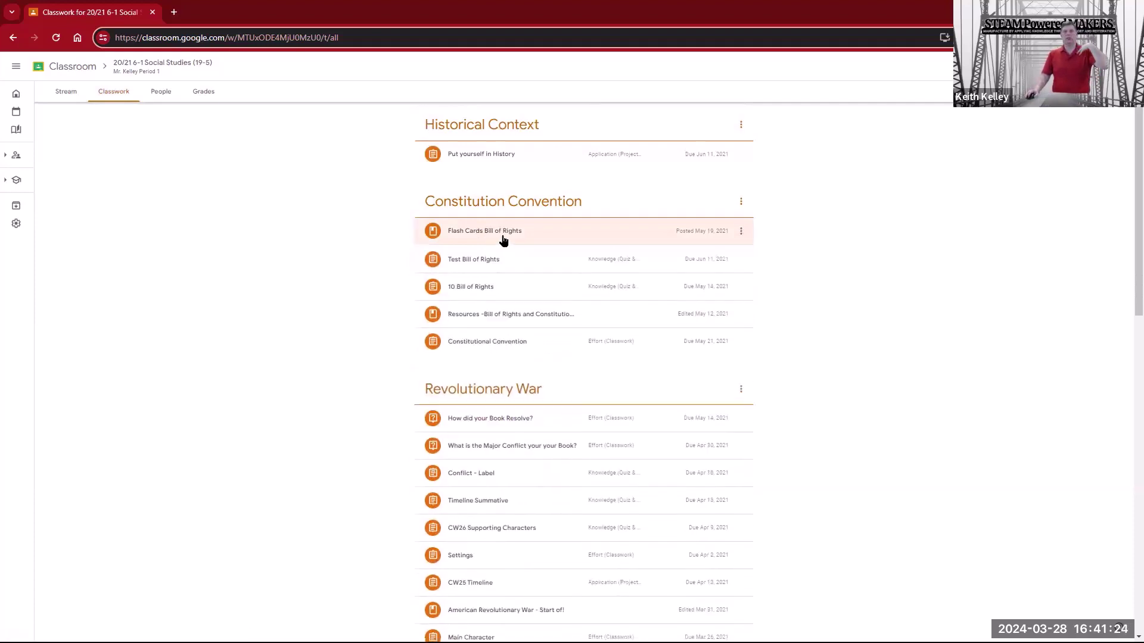
Step: Expand the Flash Cards, Test and 10 Bill of Rights items under Constitution Convention to examine their instructions and attachments
click(501, 240)
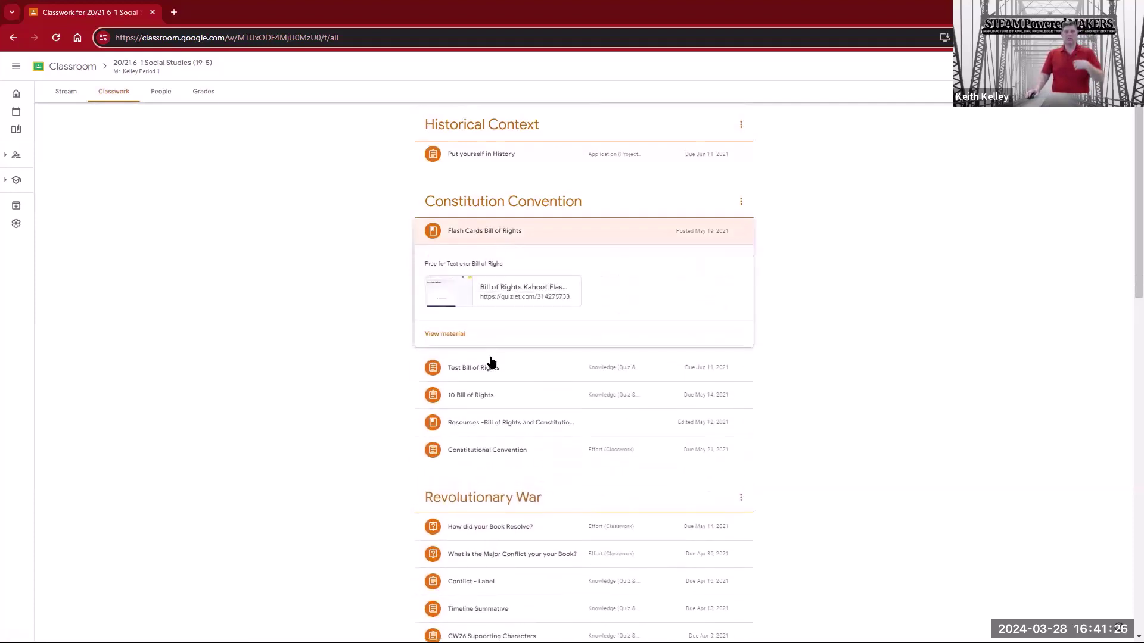
click(487, 375)
scroll(490, 372, down, 3)
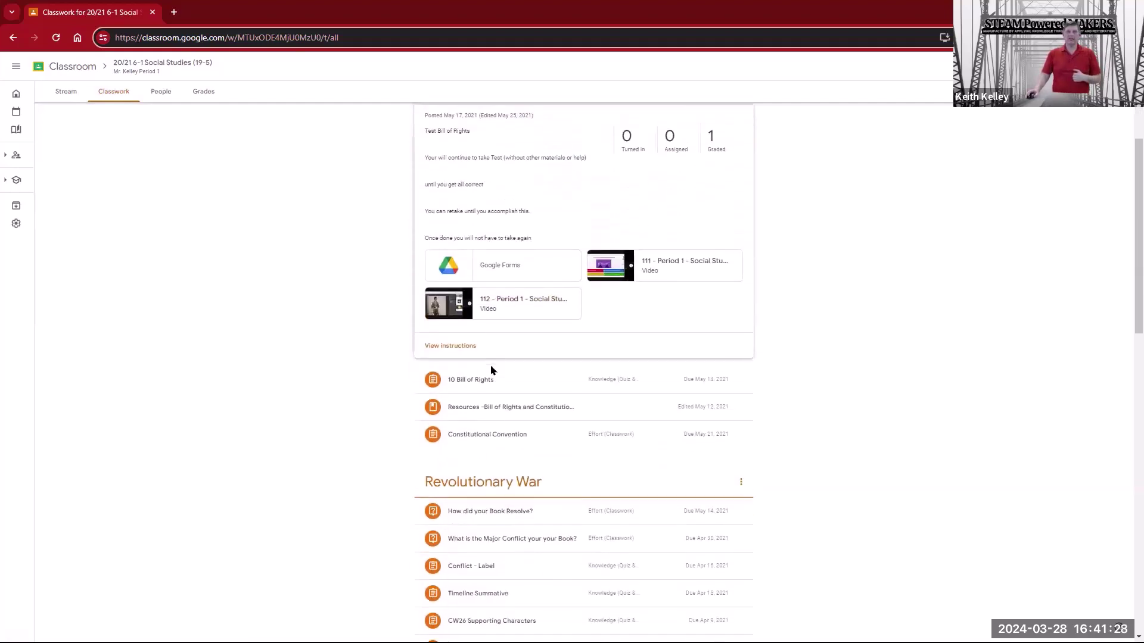
click(485, 373)
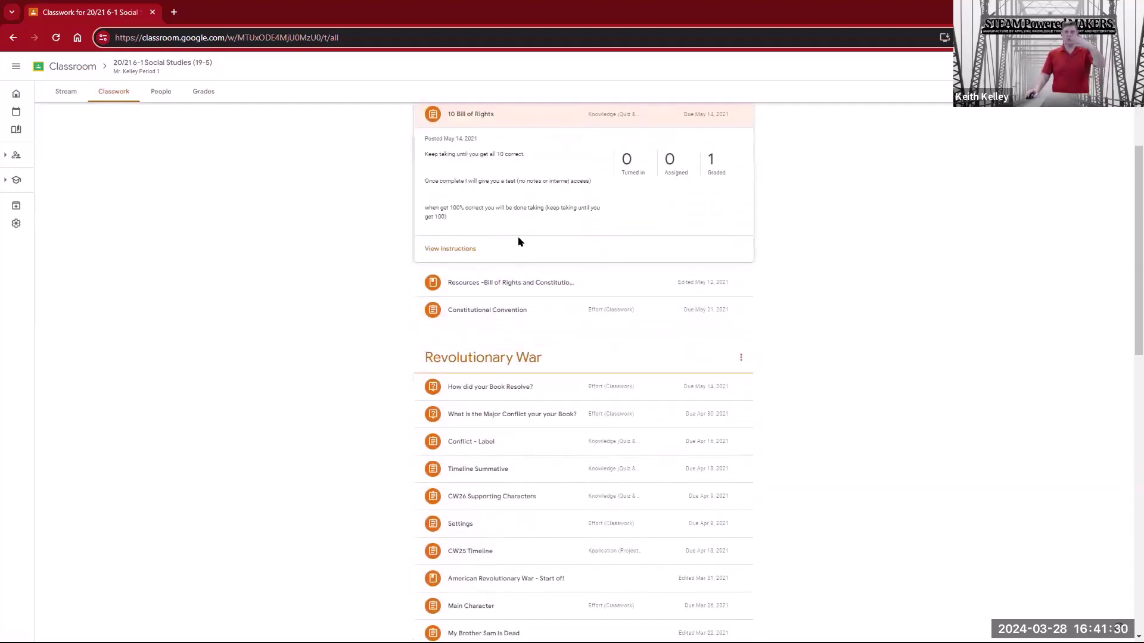
scroll(518, 226, up, 3)
scroll(522, 256, down, 2)
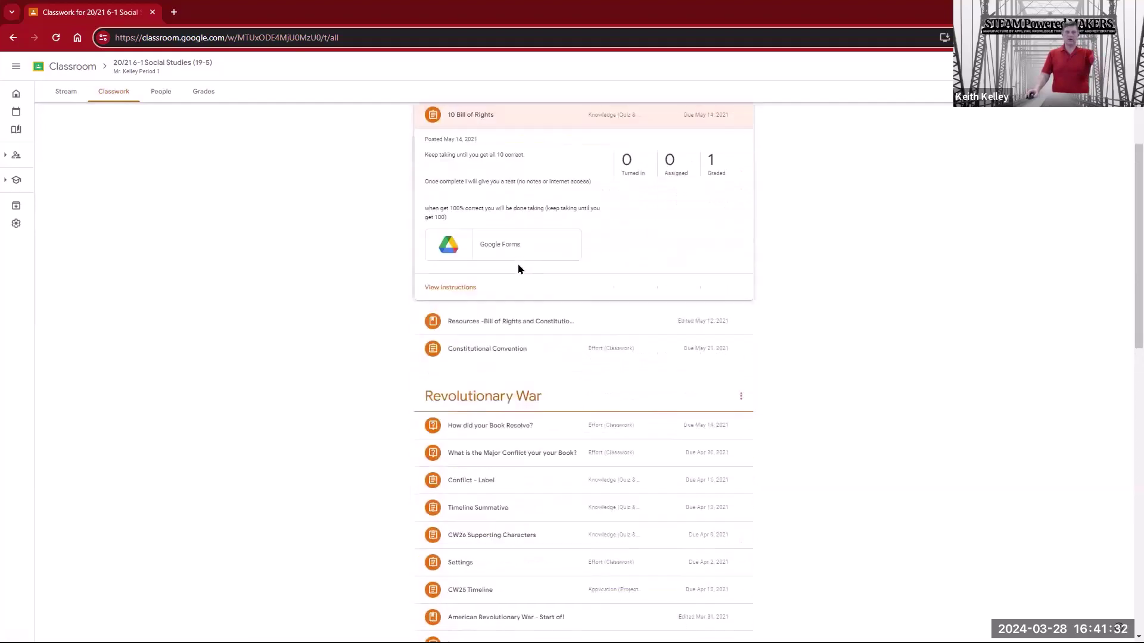
scroll(518, 360, up, 3)
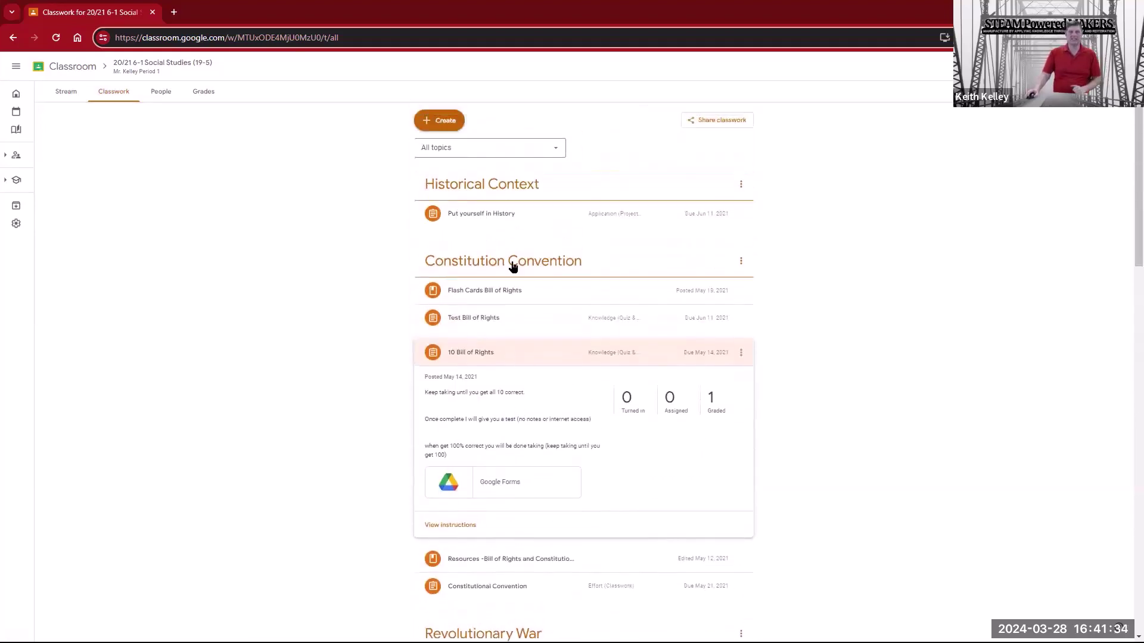
Step: From the class gradebook, open Put yourself in History and view the student's submission and the assignment instructions
click(201, 91)
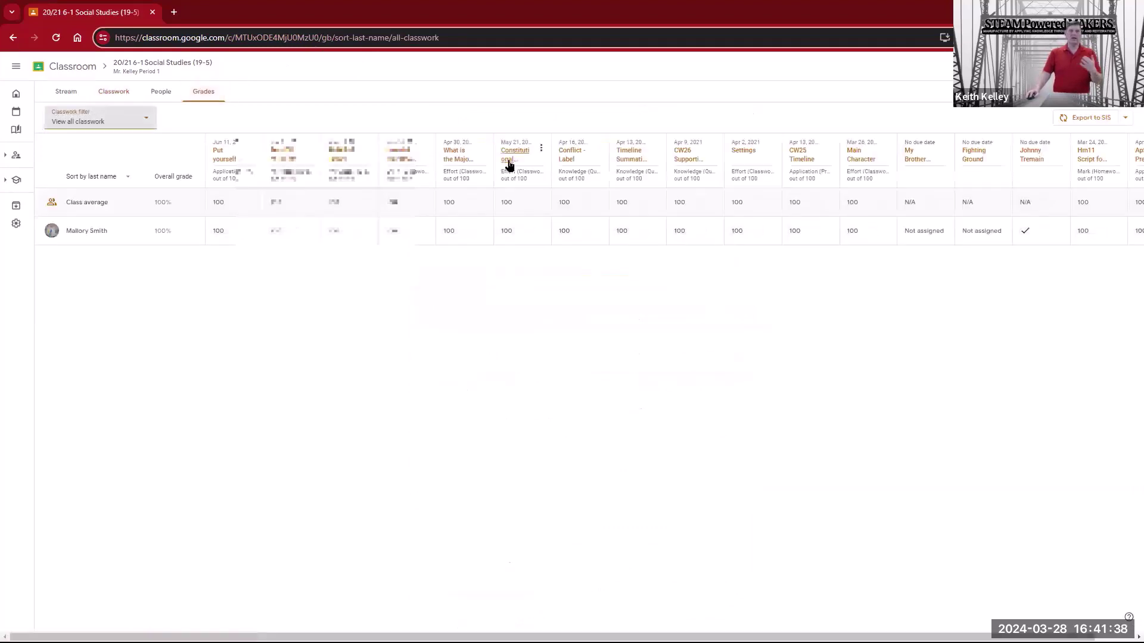
click(231, 164)
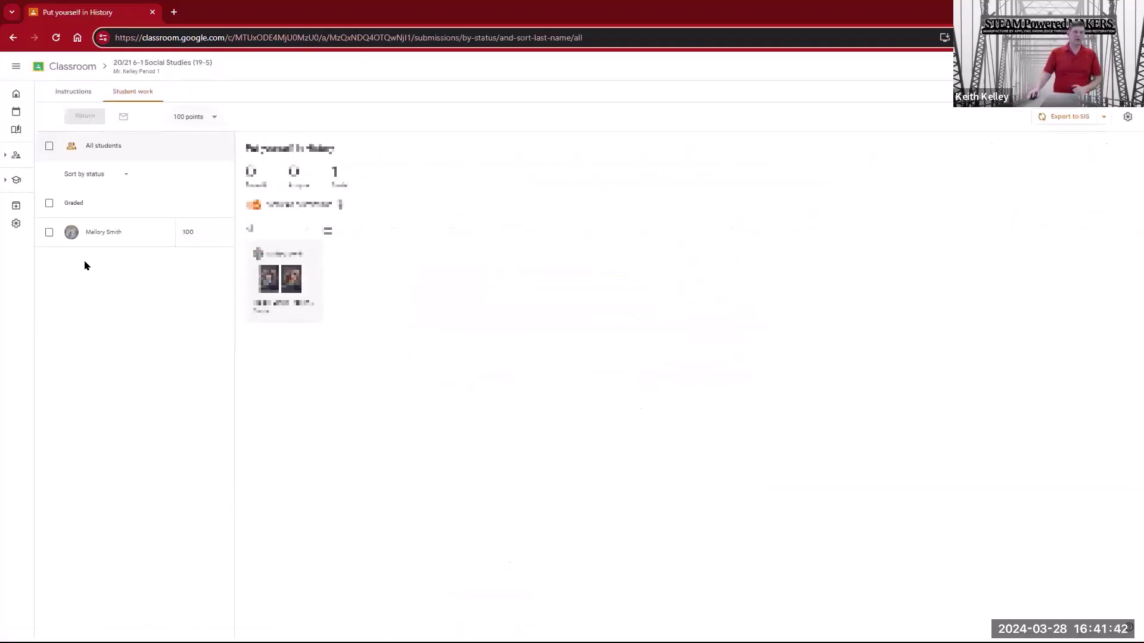
click(196, 232)
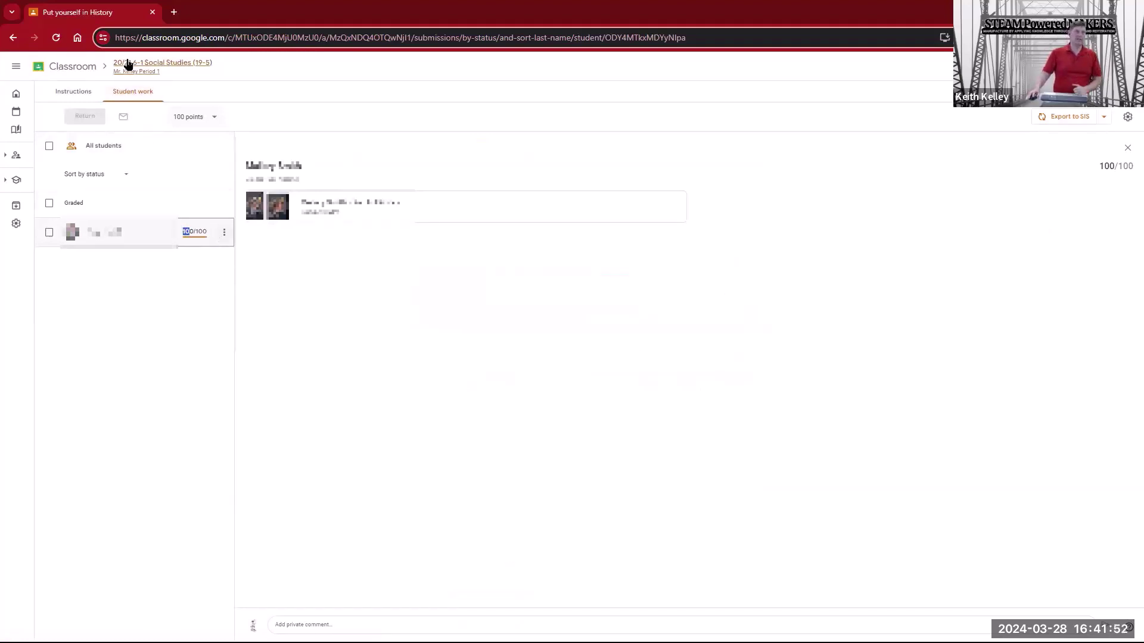
click(80, 93)
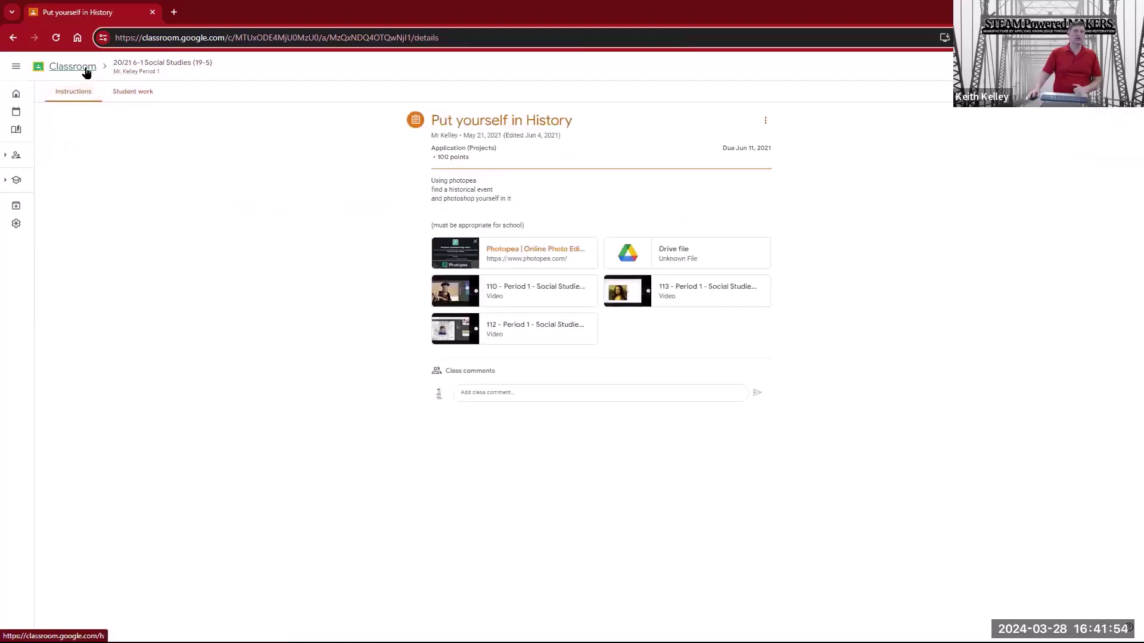
Step: Open the 23-24 IT 8-4 class's people list, view the teacher invitation dialog without inviting anyone, and highlight the Classroom23 RSU19 co-teacher
click(87, 70)
click(245, 115)
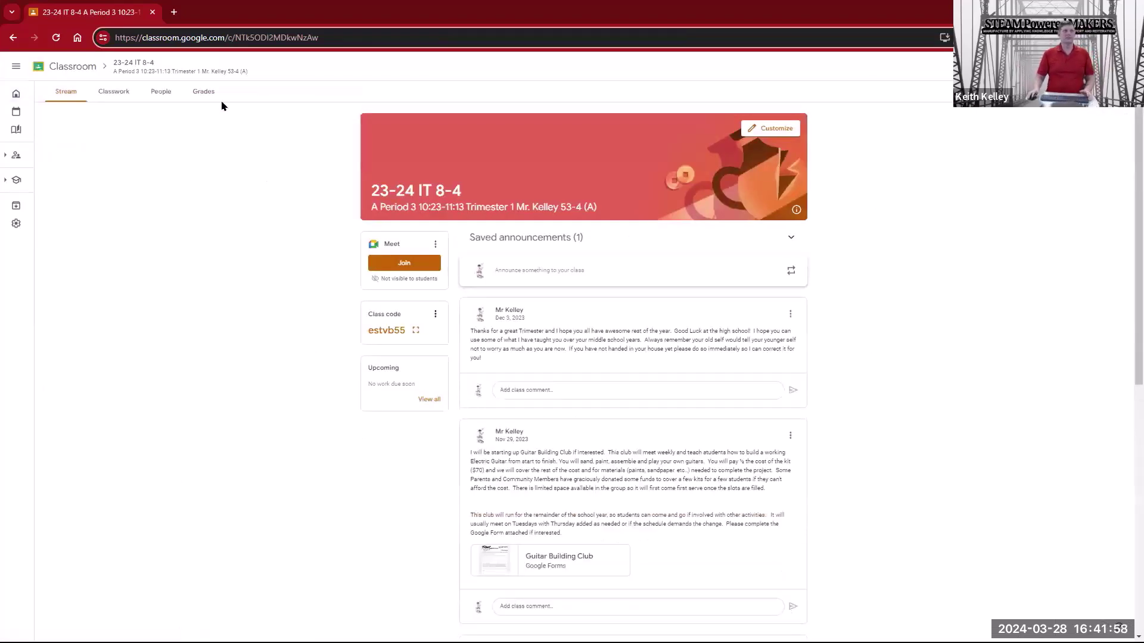
click(168, 91)
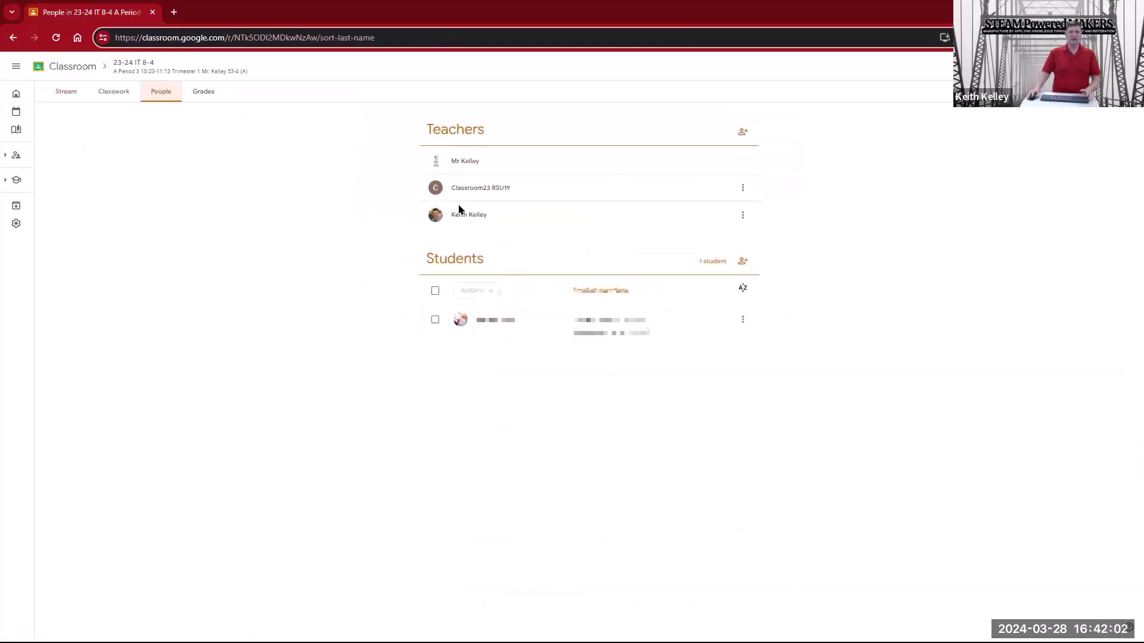
click(740, 134)
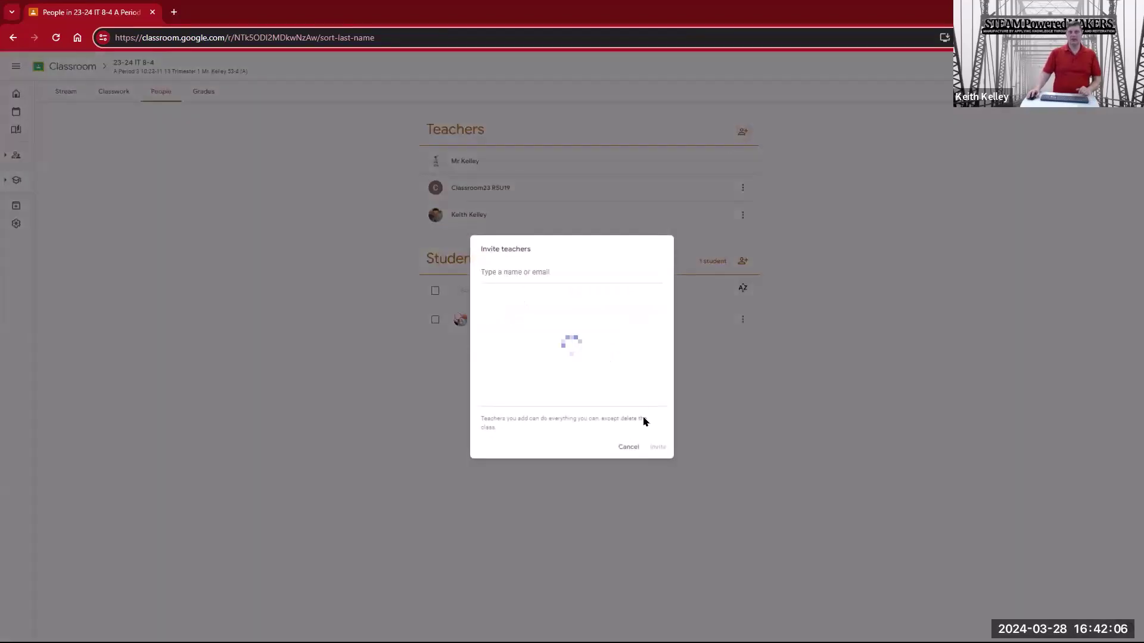
click(625, 448)
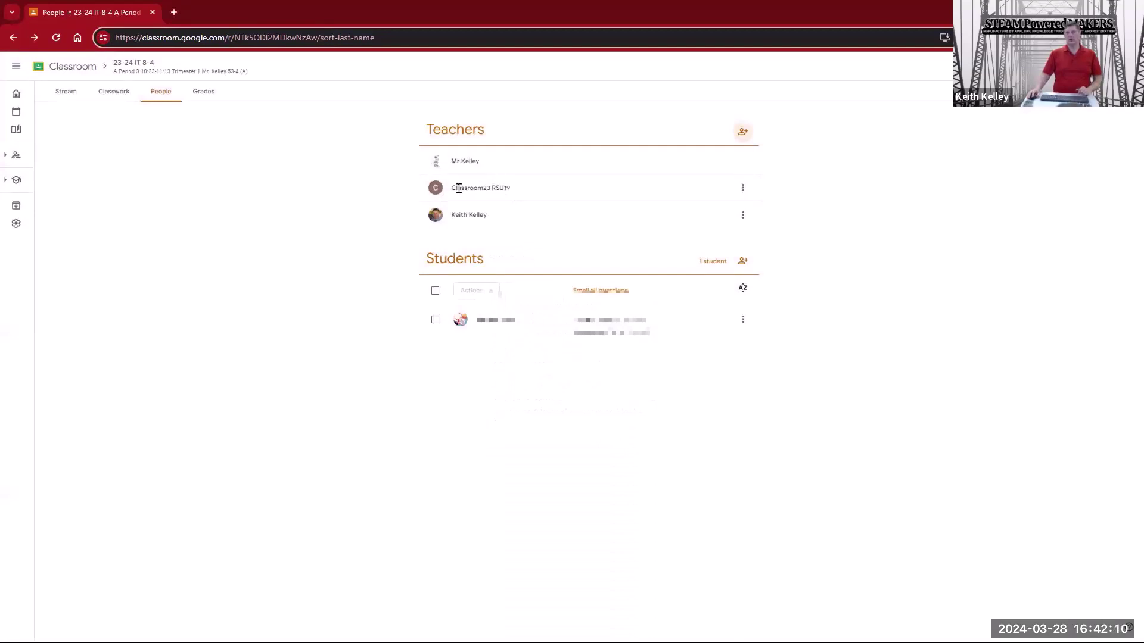
drag(452, 185, 516, 189)
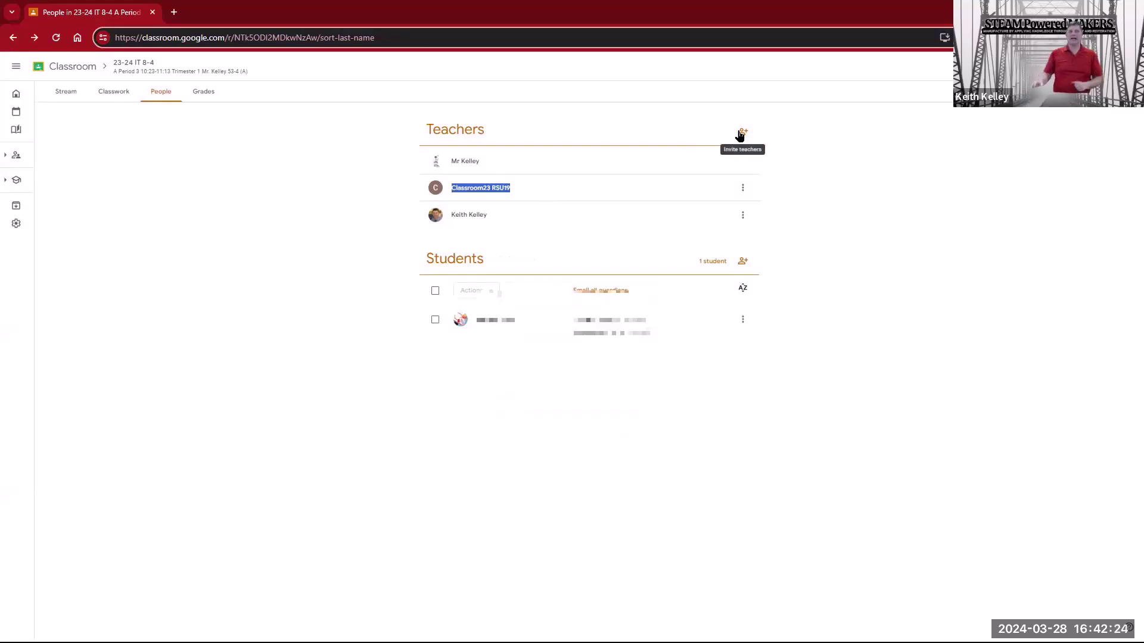
Step: View the IT 8-4 gradebook, and examine the 3D House Assignment in Sketchup with its attached form in the classwork
click(205, 94)
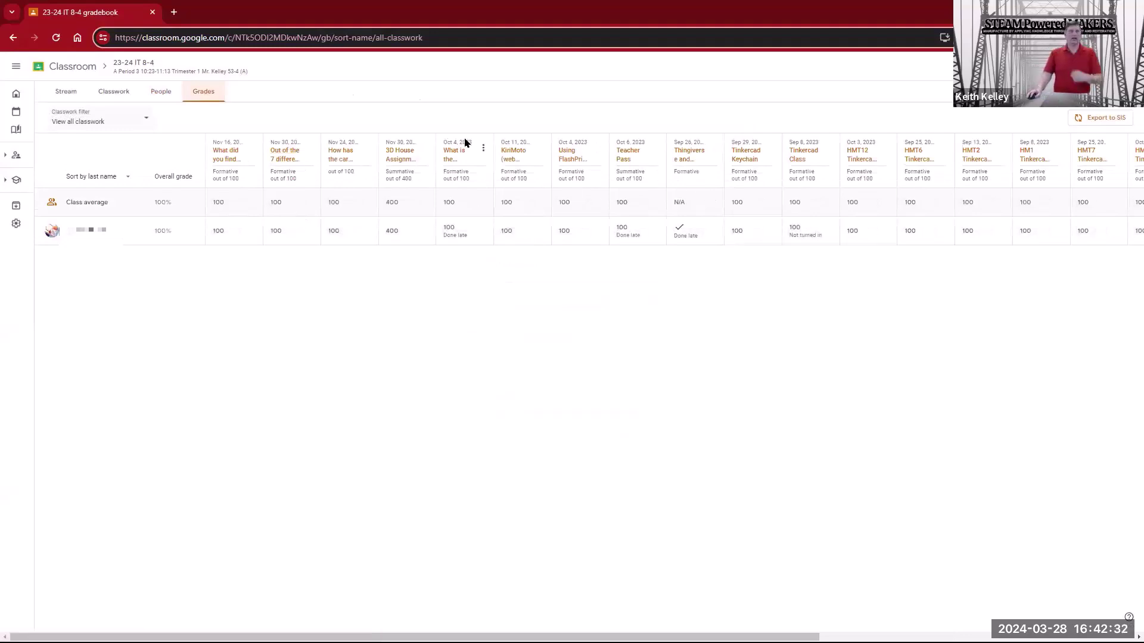
click(113, 91)
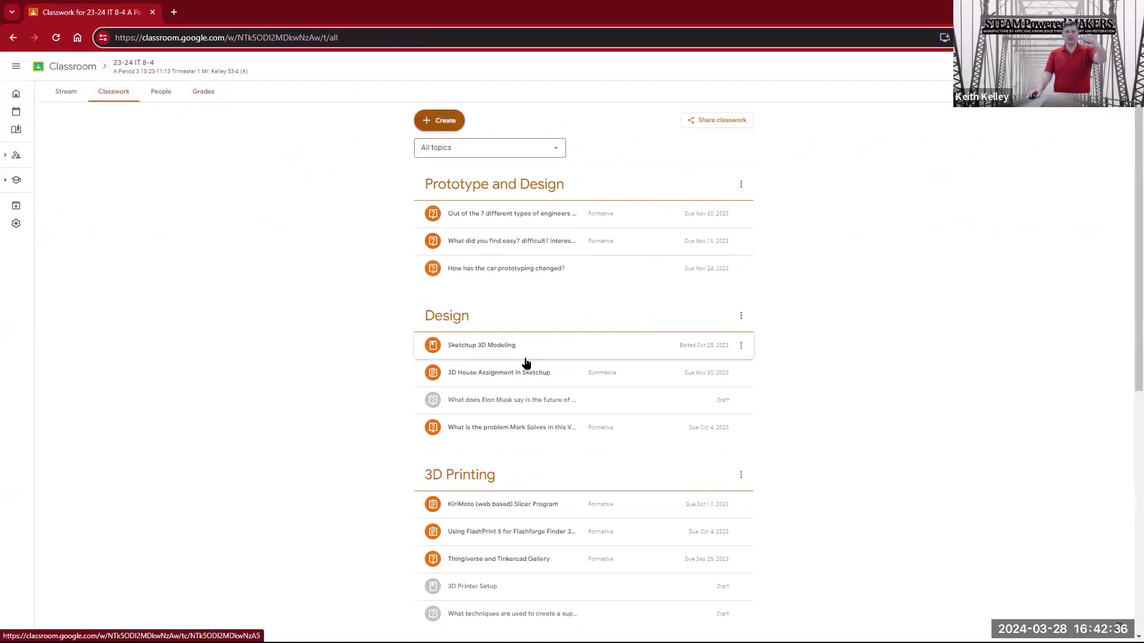
click(522, 375)
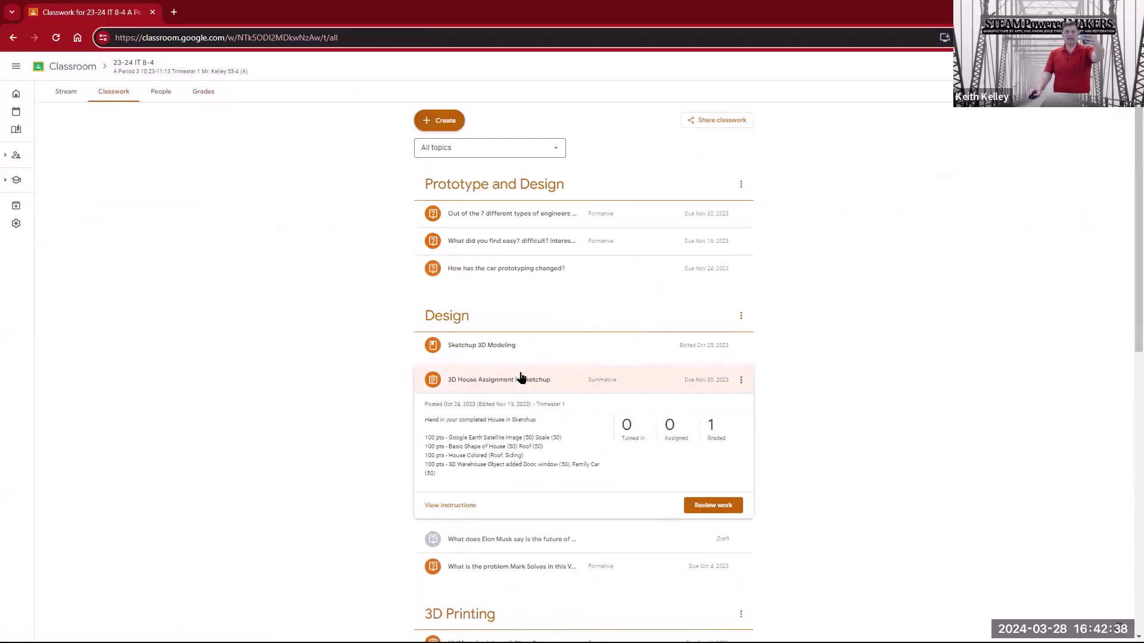
scroll(514, 435, down, 1)
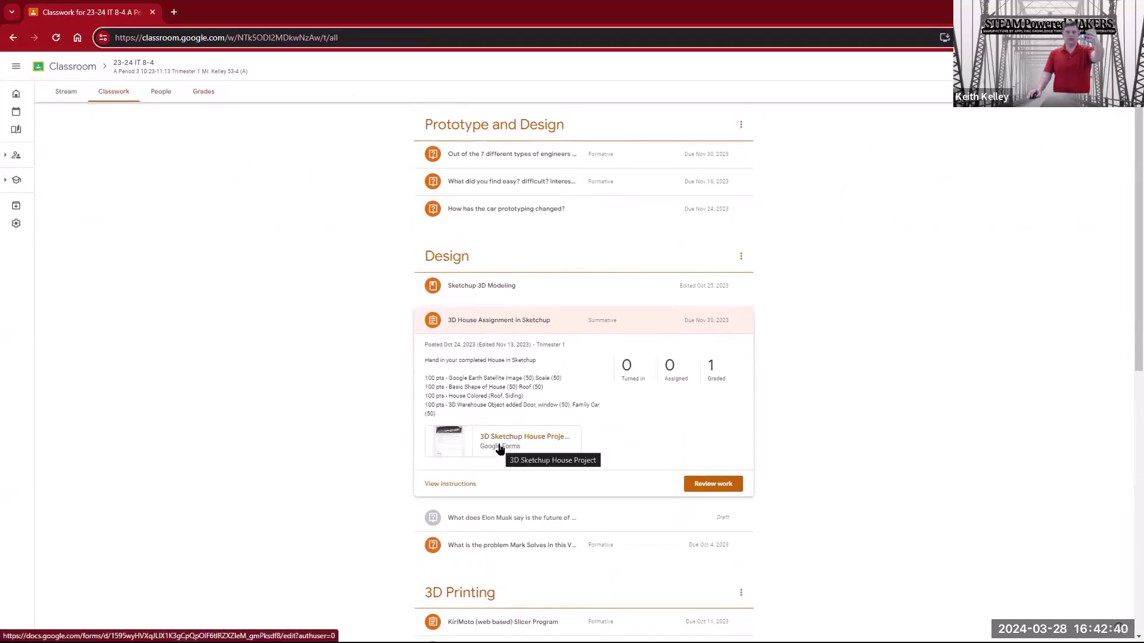
scroll(502, 449, down, 1)
scroll(493, 391, up, 2)
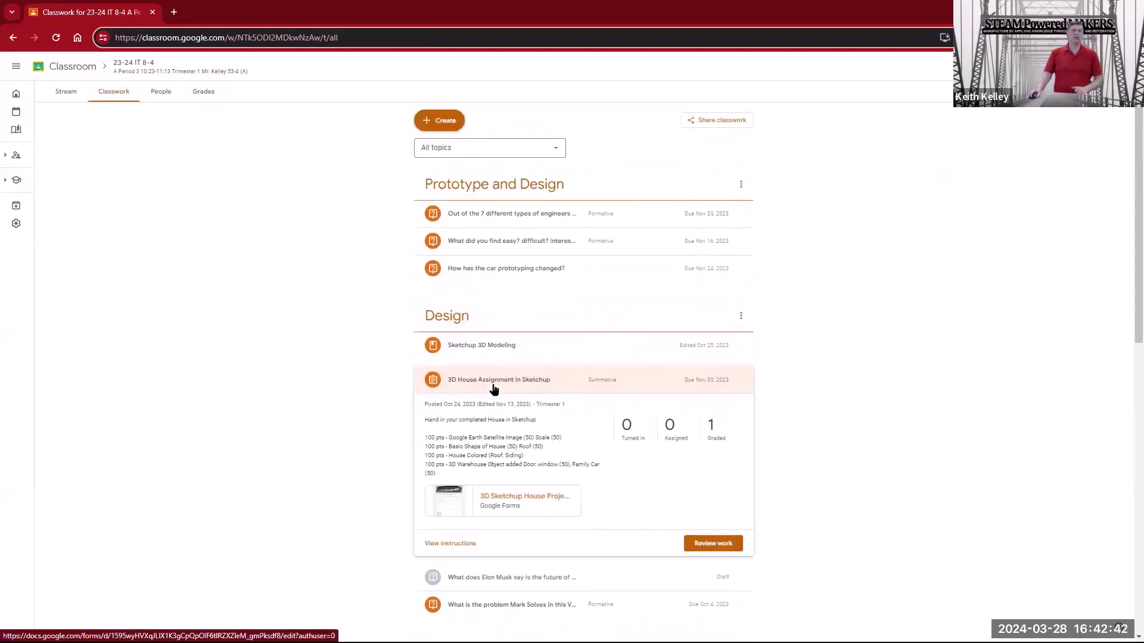
Step: Open the 3D House Assignment's student work from the gradebook and inspect the student's submission, grade options and grade download options
click(204, 93)
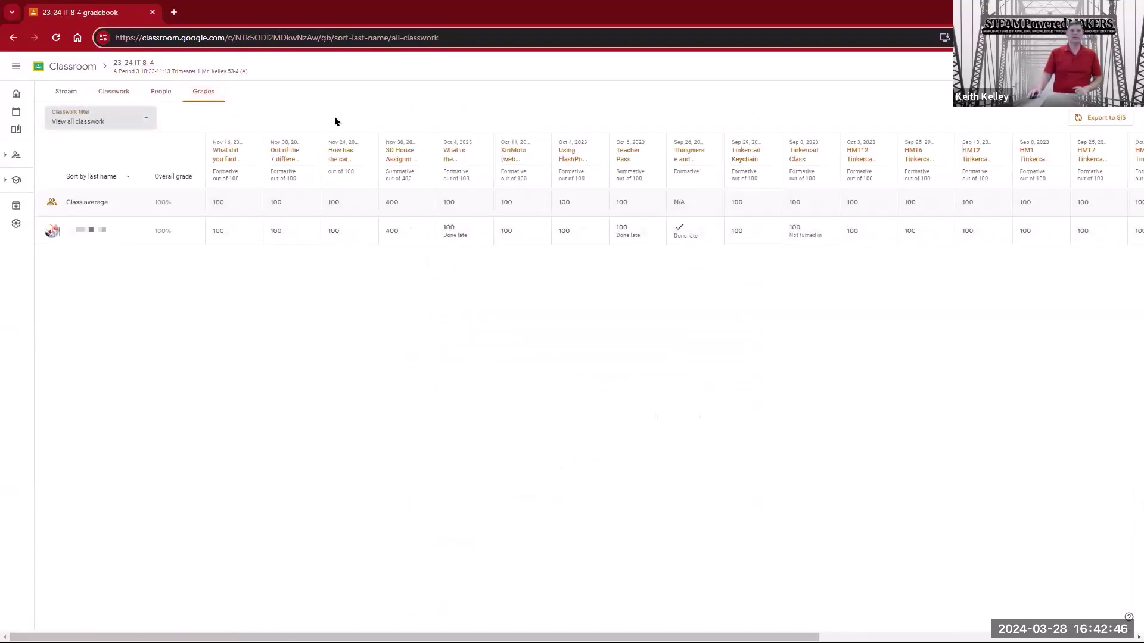
click(391, 156)
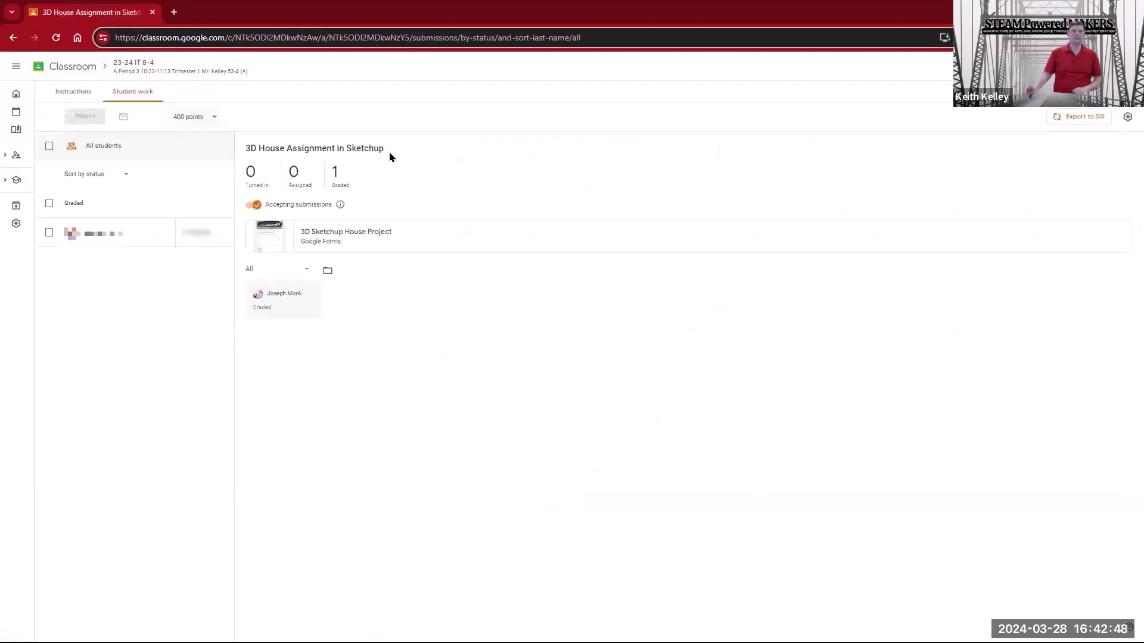
click(180, 238)
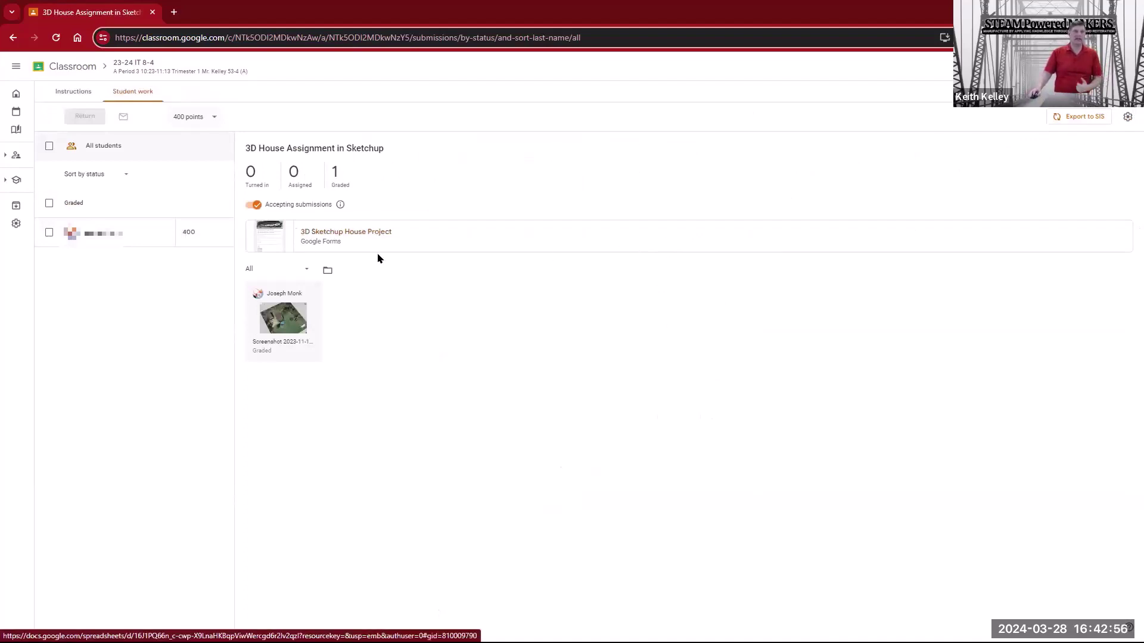
click(189, 230)
double_click(188, 231)
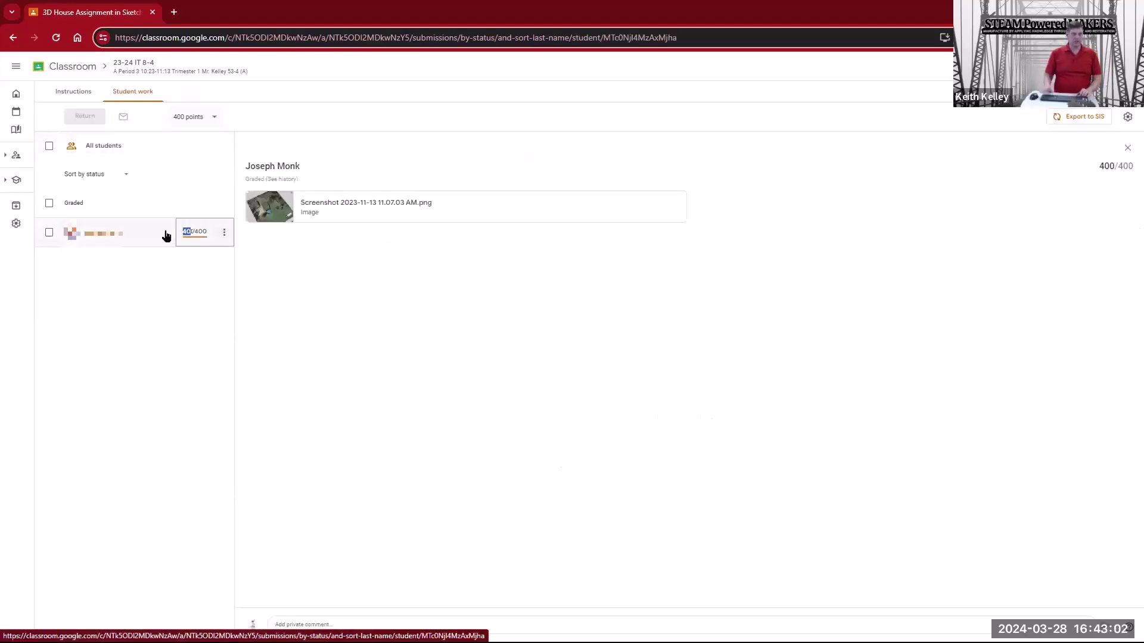
click(224, 233)
click(223, 233)
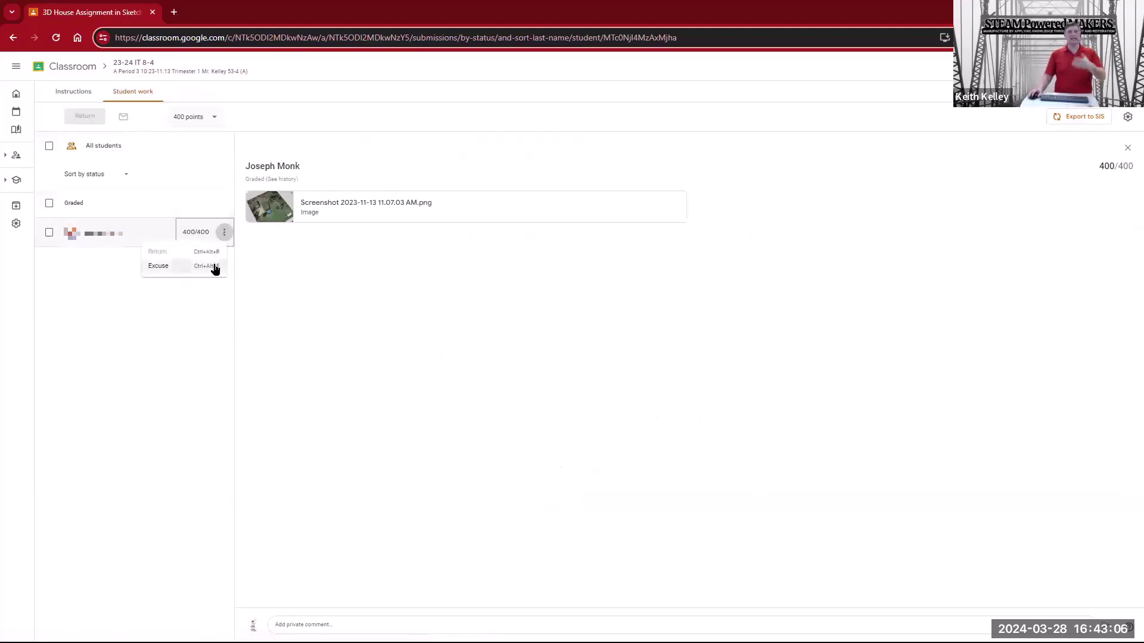
click(194, 233)
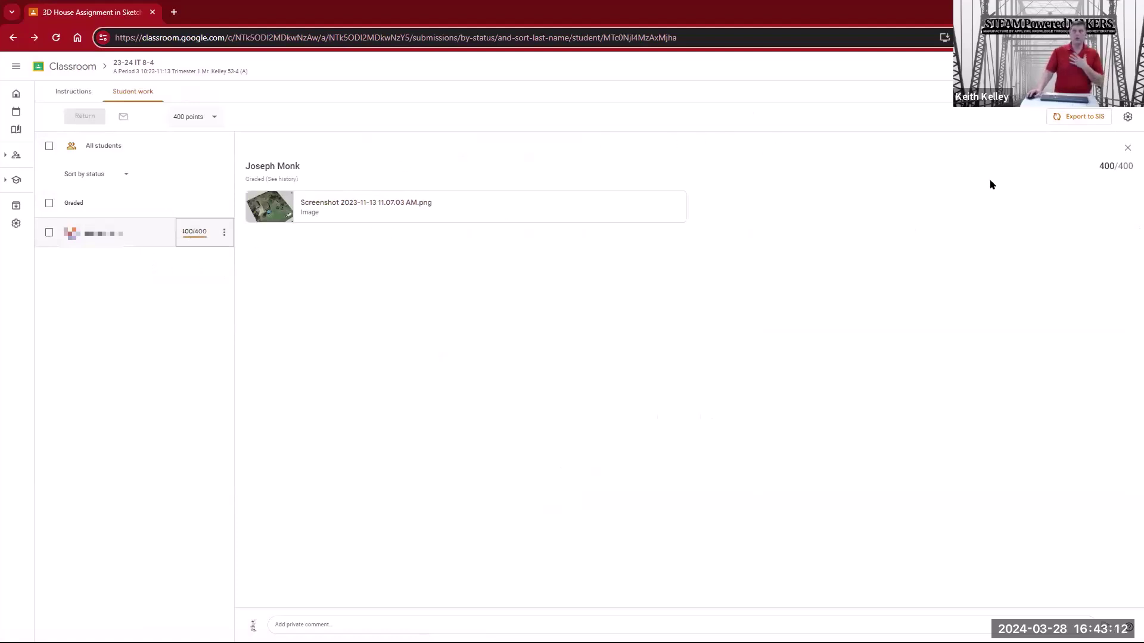
click(1128, 118)
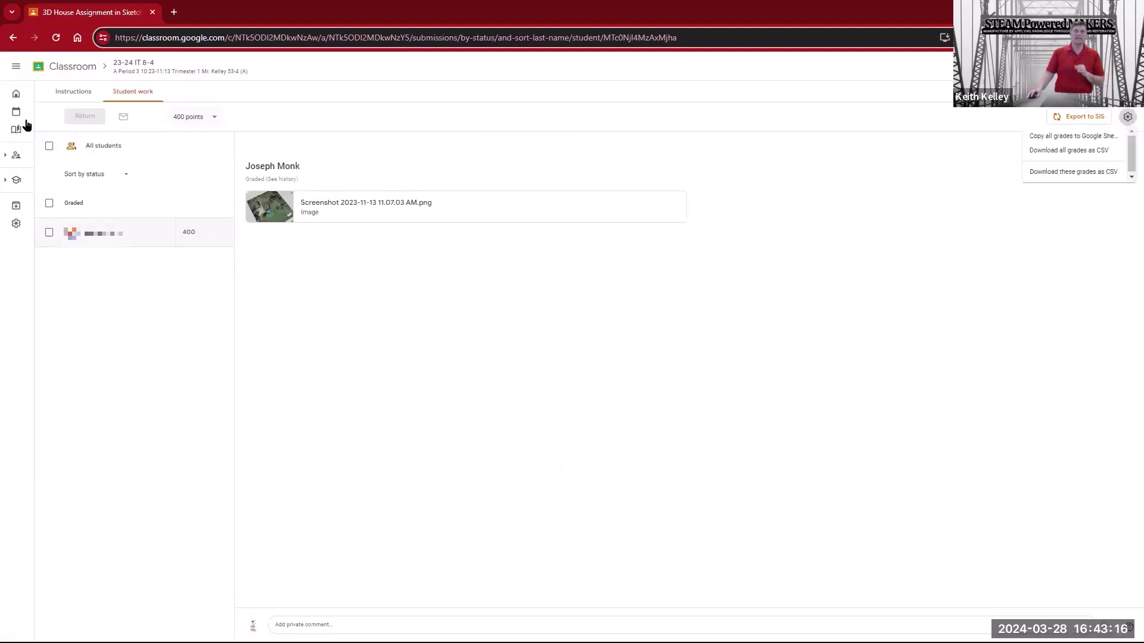
Step: Reopen the 23-24 IT 8-4 class's settings and view the student information system classes available for linking, without linking one
click(67, 69)
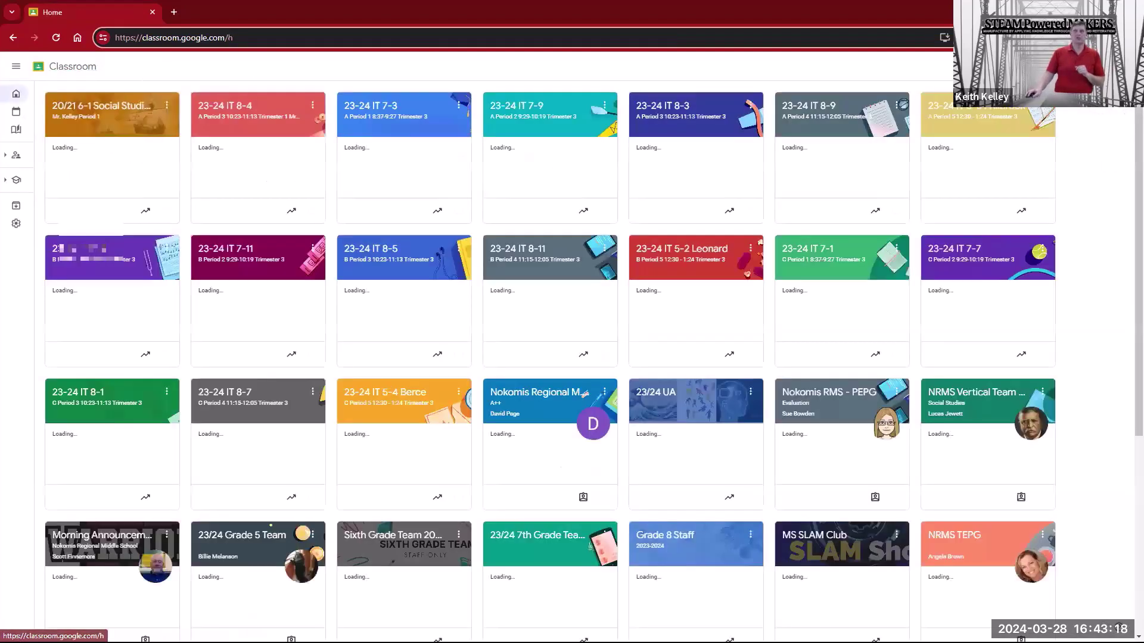
click(282, 107)
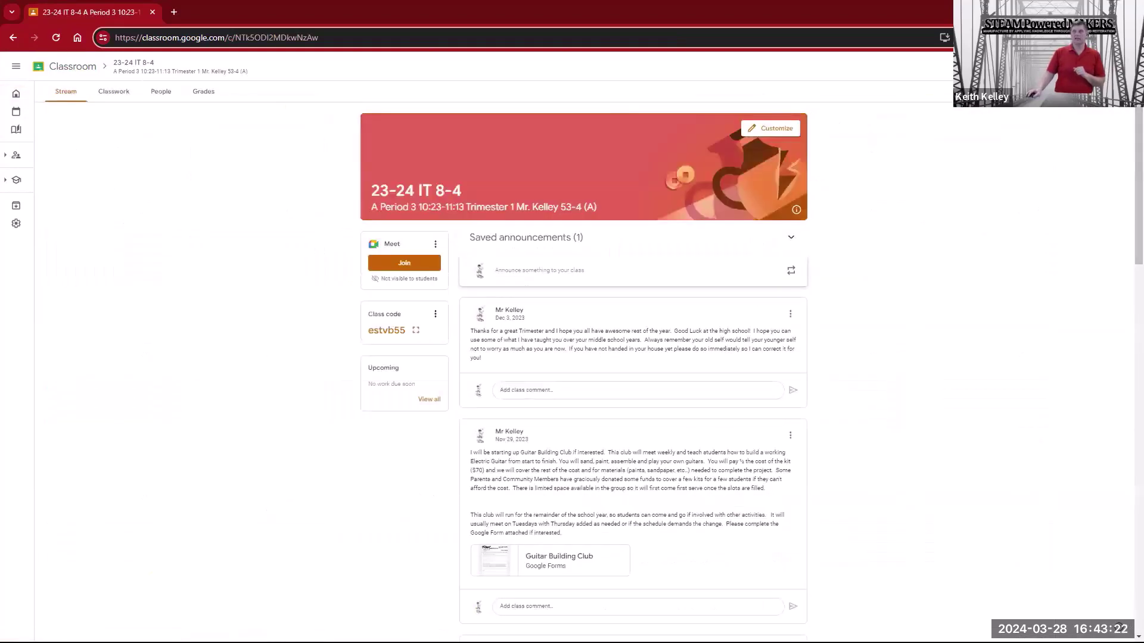
click(1065, 66)
scroll(761, 319, down, 2)
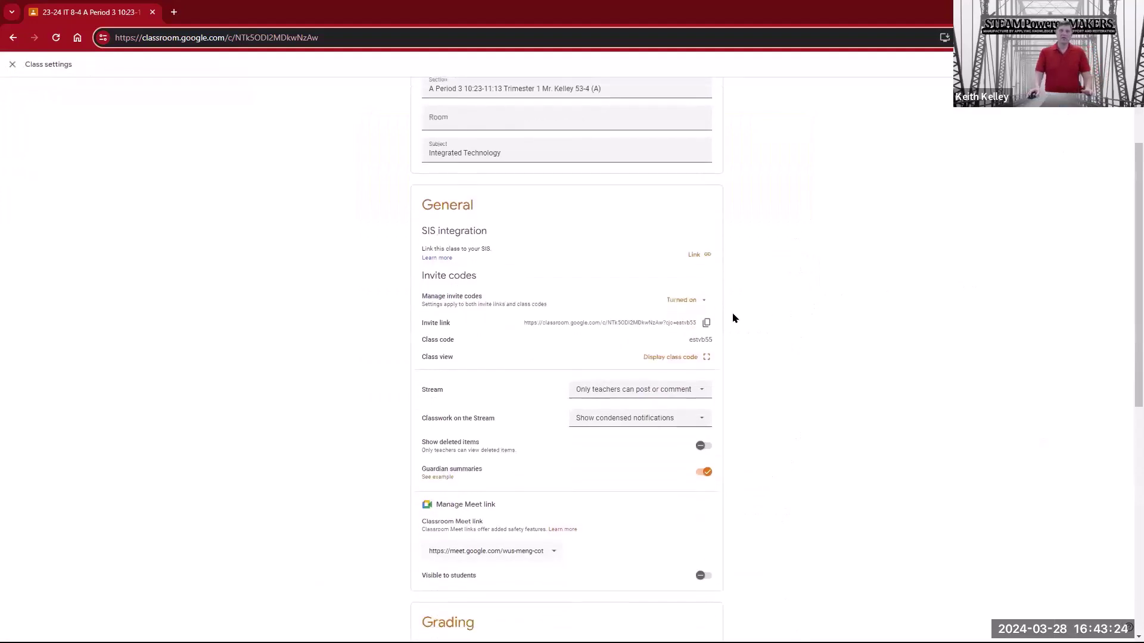
click(694, 256)
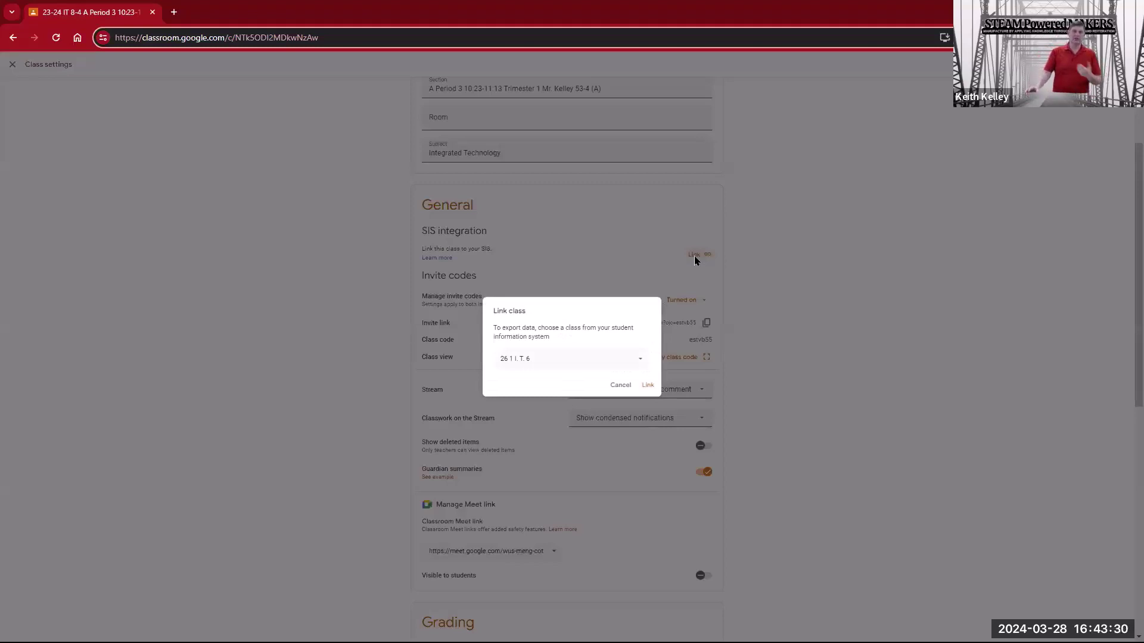
click(641, 364)
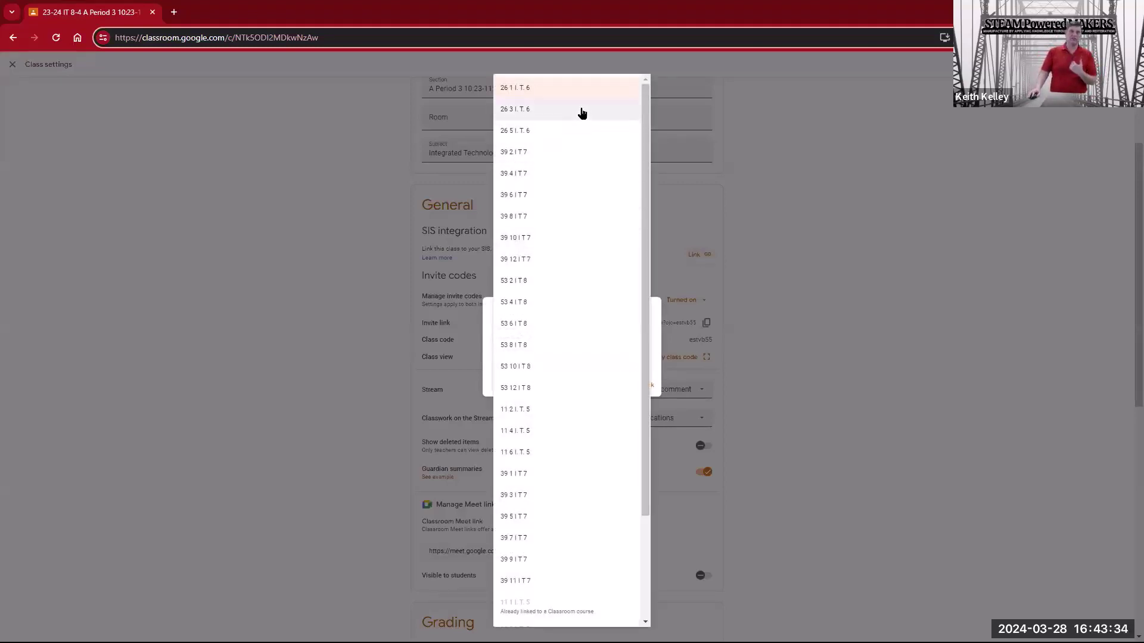
click(92, 320)
click(92, 320)
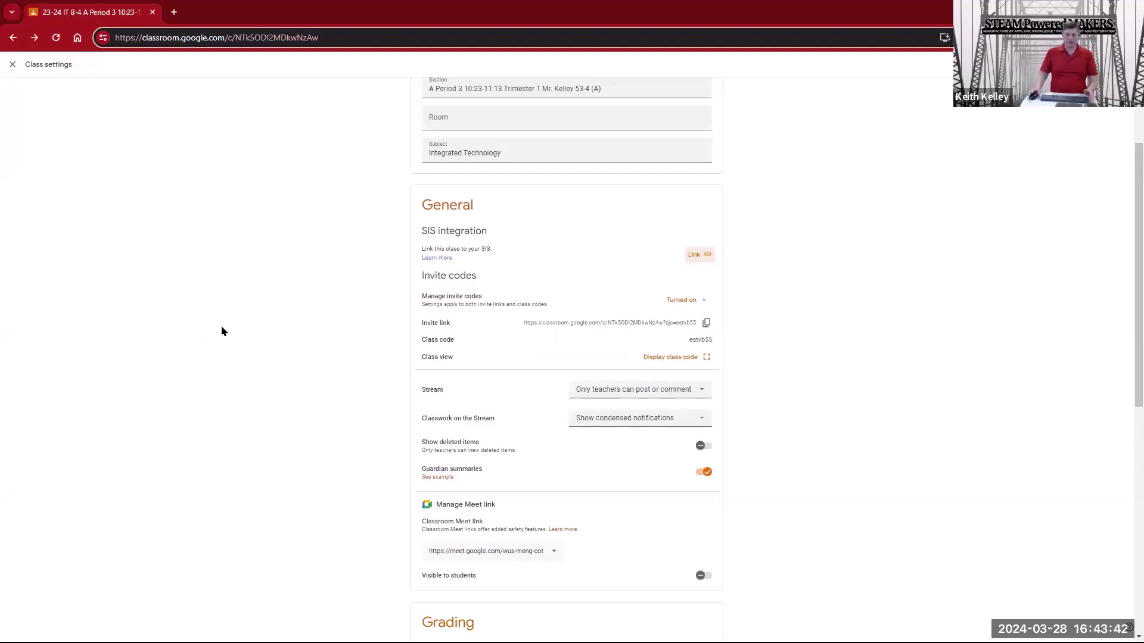
Step: Review the class settings through the grading section and add a blank grading period below Trimester 1
scroll(246, 294, up, 1)
scroll(247, 294, down, 3)
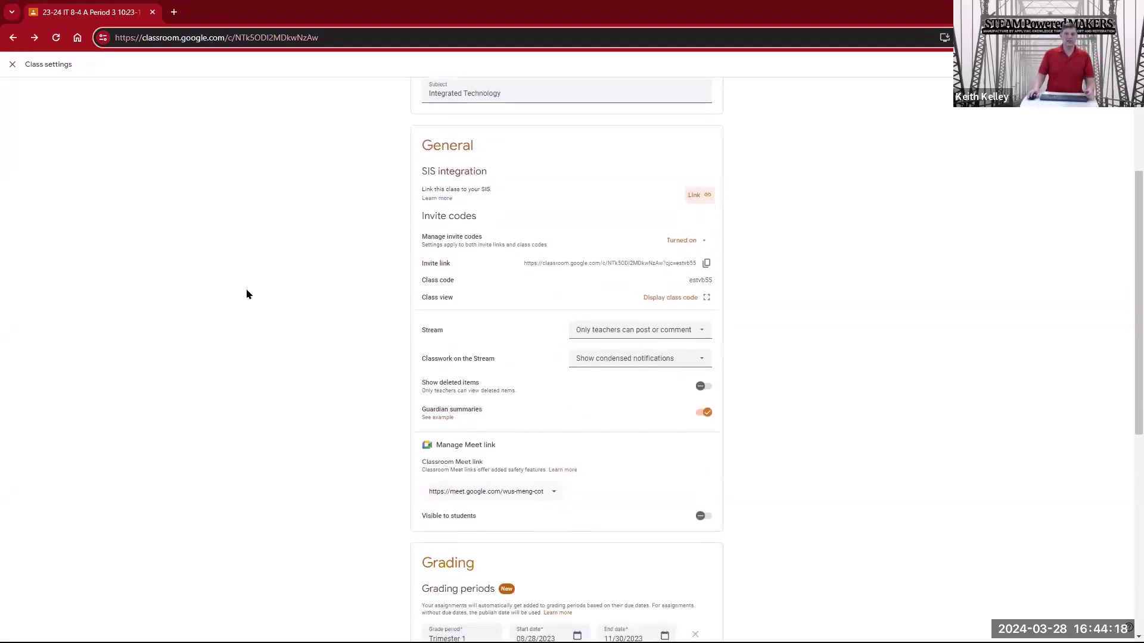
scroll(247, 294, down, 6)
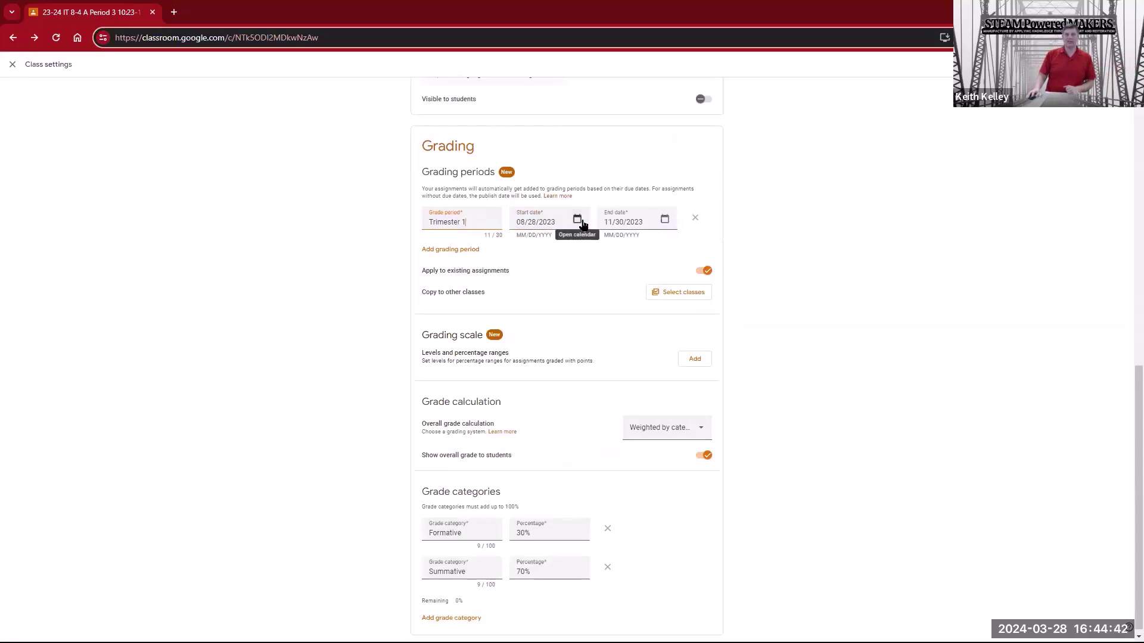
click(474, 251)
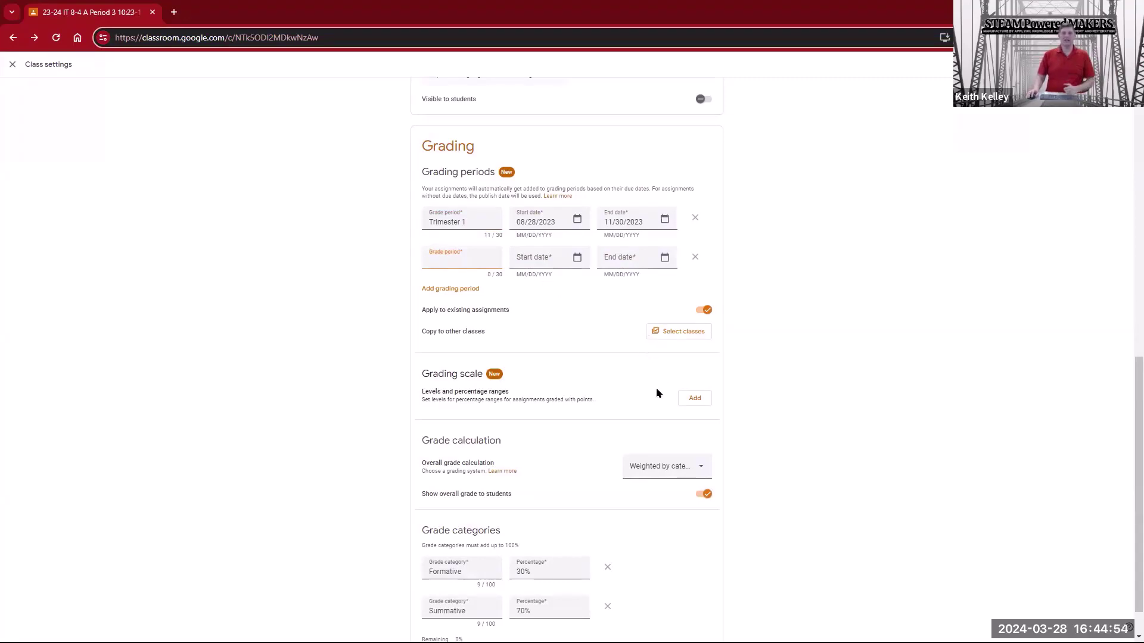
Step: View the preset grading scale choices without selecting one, and close the class settings without saving
click(696, 400)
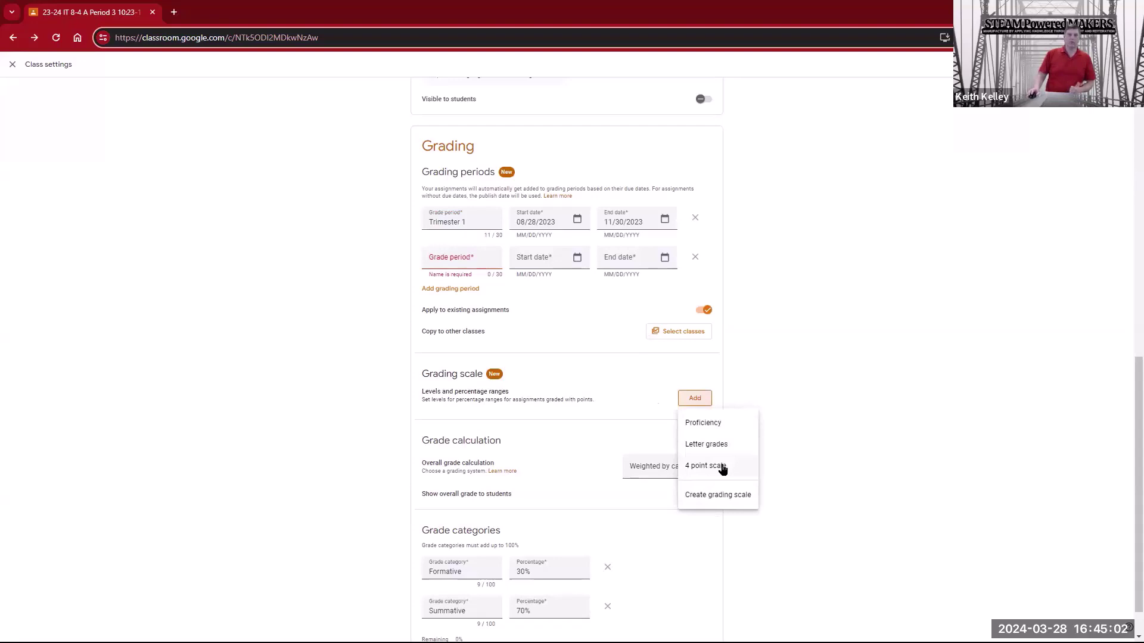
click(235, 368)
scroll(279, 366, down, 1)
scroll(280, 366, up, 10)
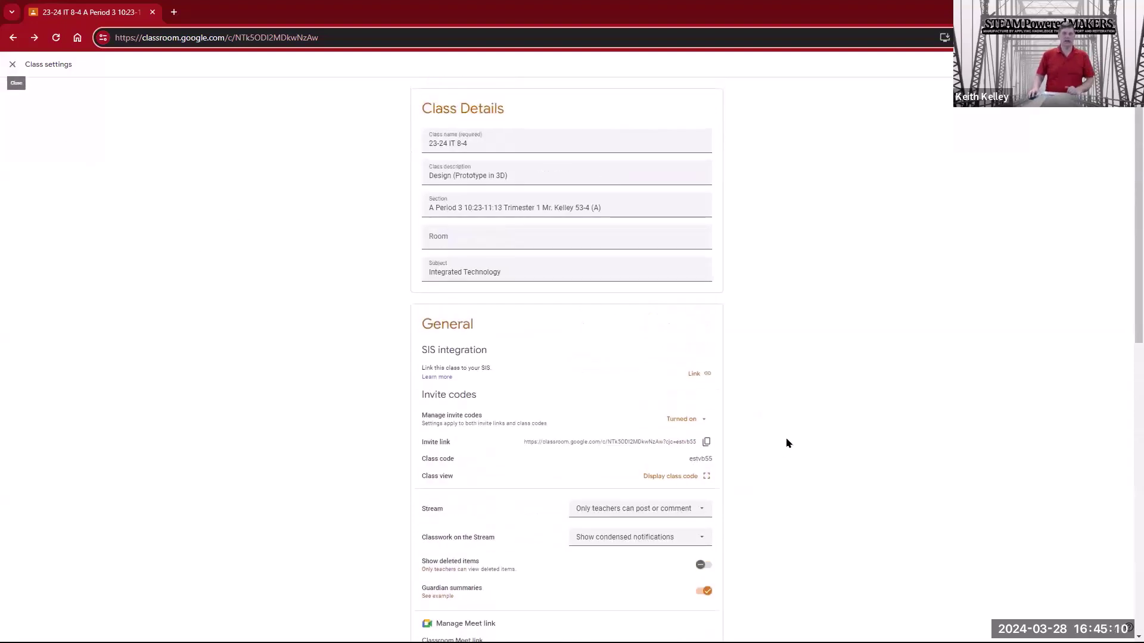
click(12, 64)
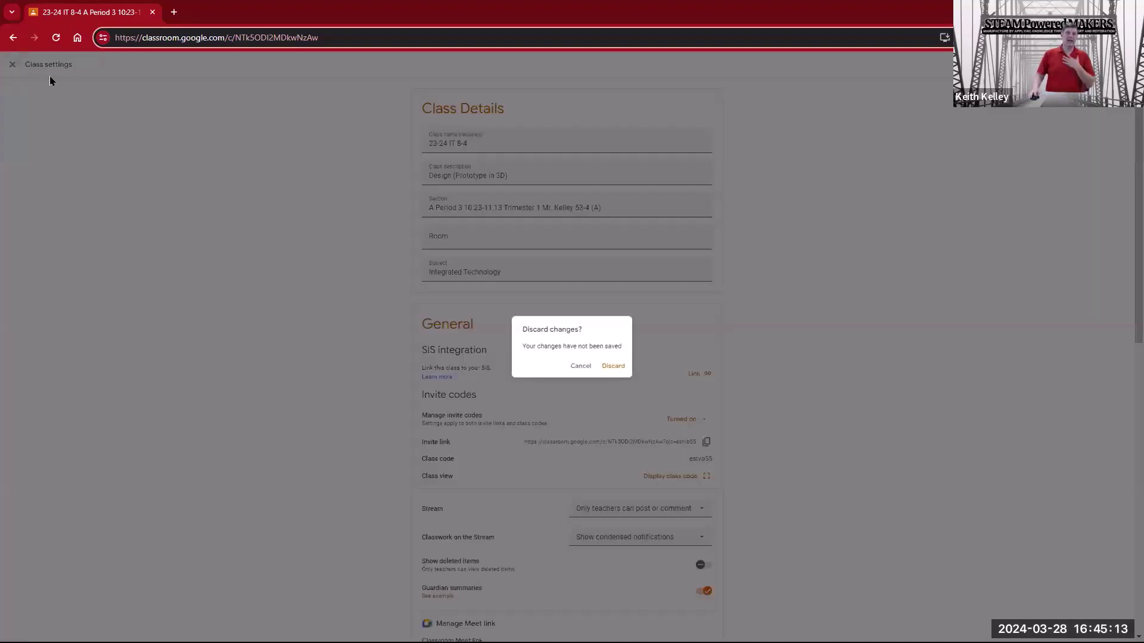
Step: Discard the unsaved class settings changes and view the gradebook's Export to SIS linking dialog without linking a class
click(603, 364)
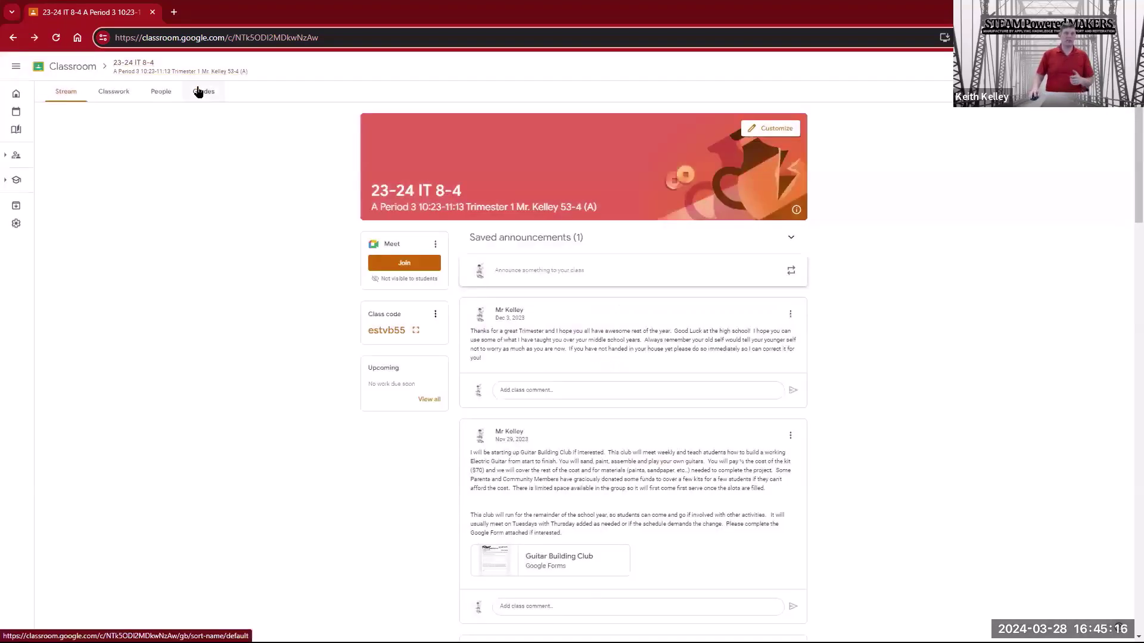
click(202, 91)
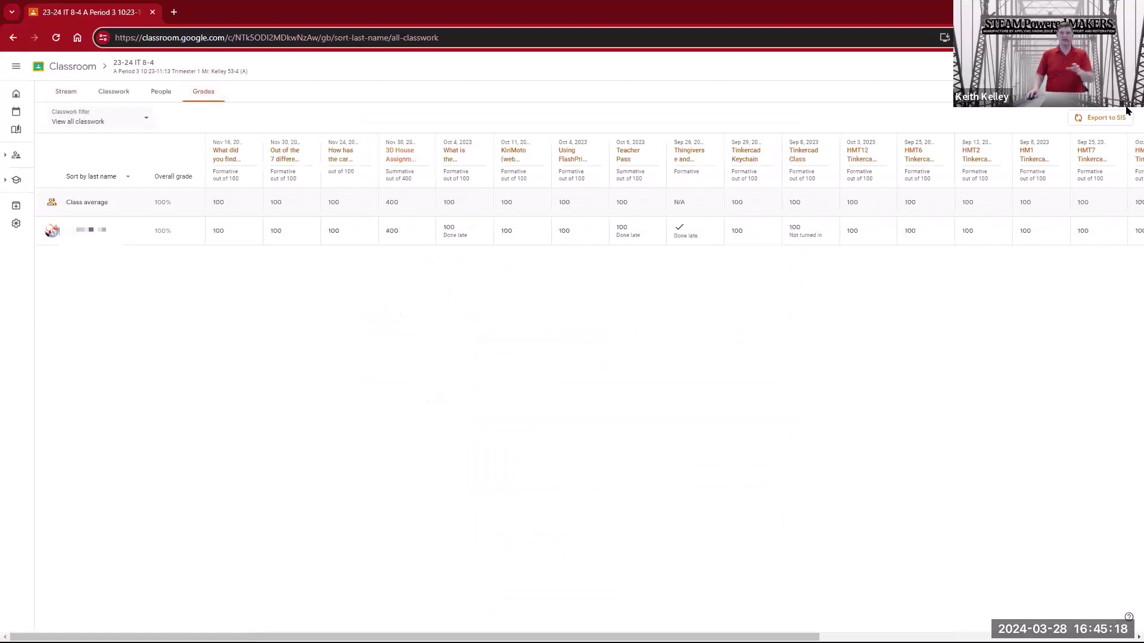
click(1104, 119)
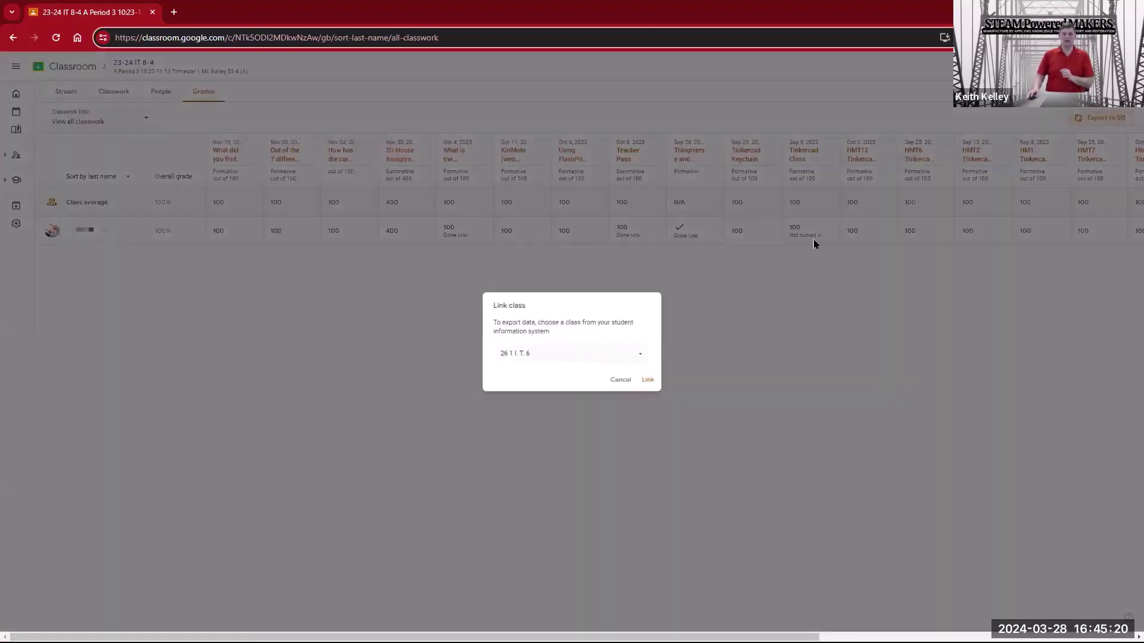
click(620, 379)
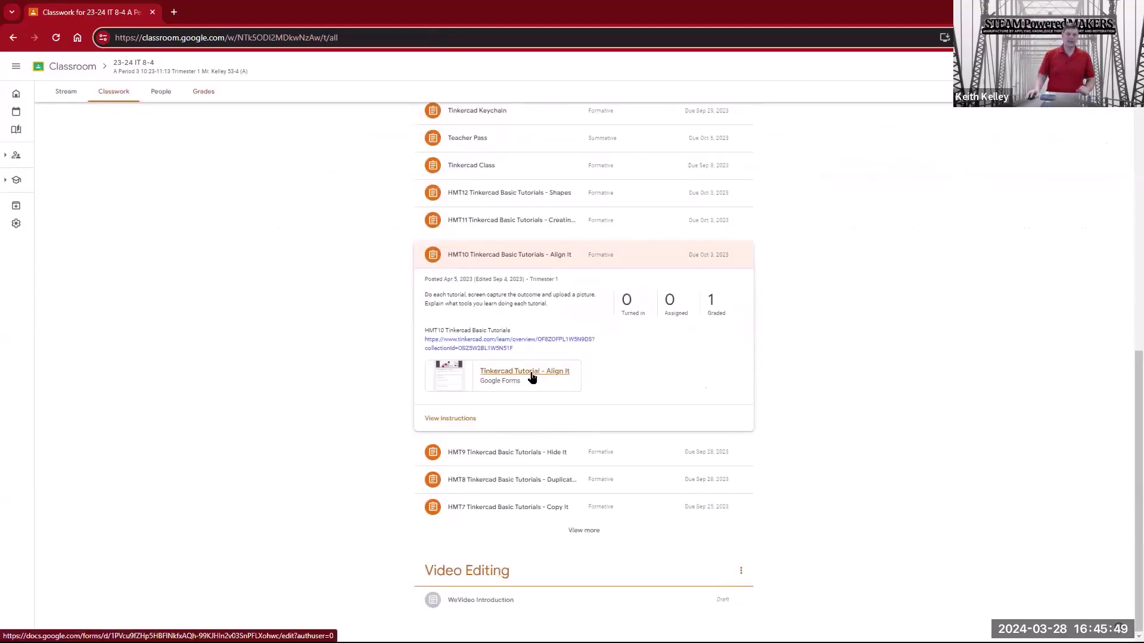
Step: Open the Tinkercad Tutorial - Align It form attached to the HMT10 assignment and view its responses
click(535, 379)
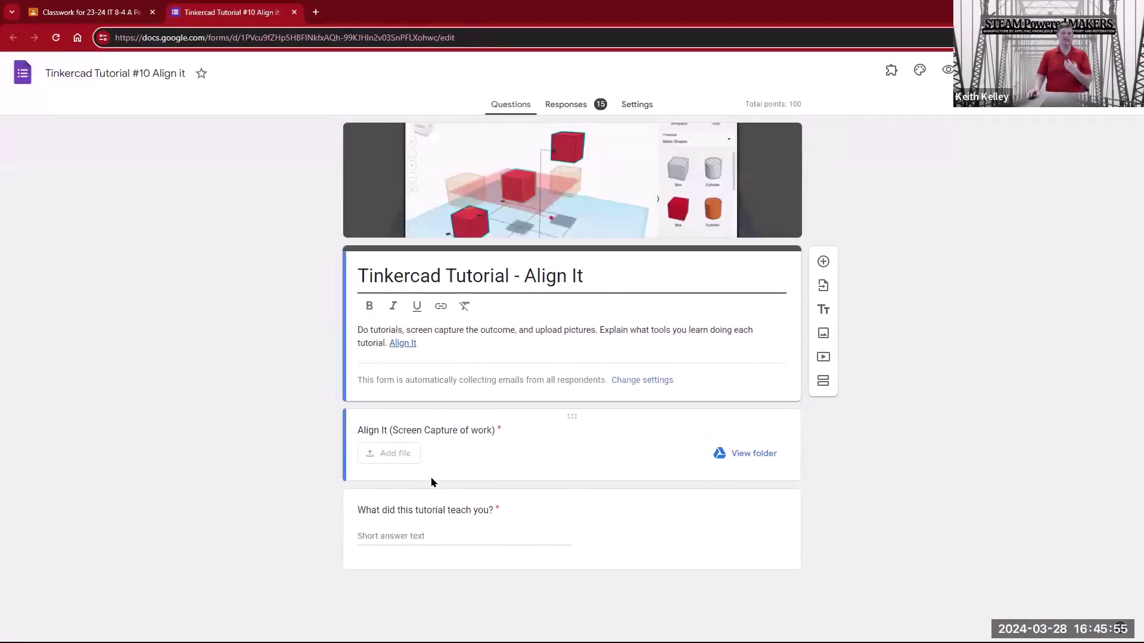
click(560, 104)
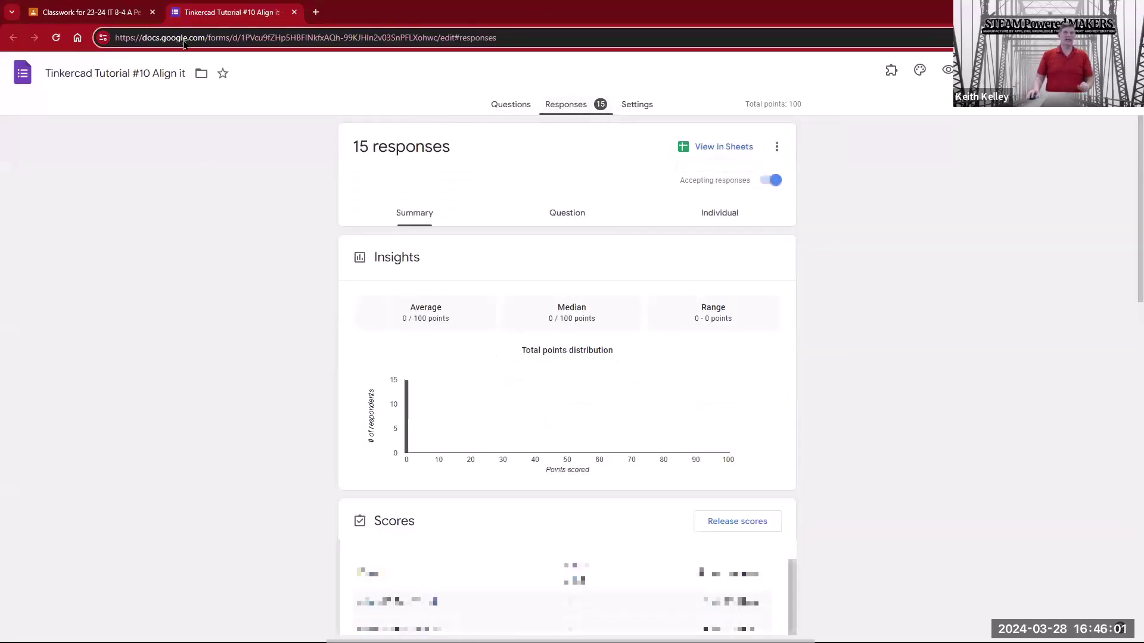
Step: Return to Classroom and open the student work for HMT12 Tinkercad Basic Tutorials - Shapes from the gradebook
click(119, 11)
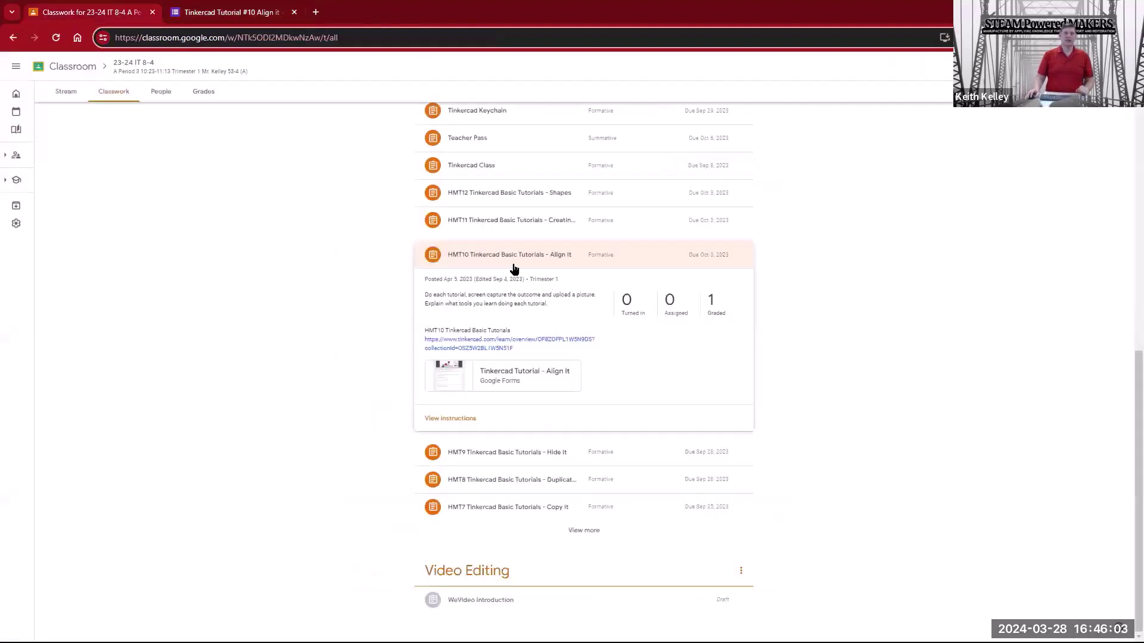
click(203, 91)
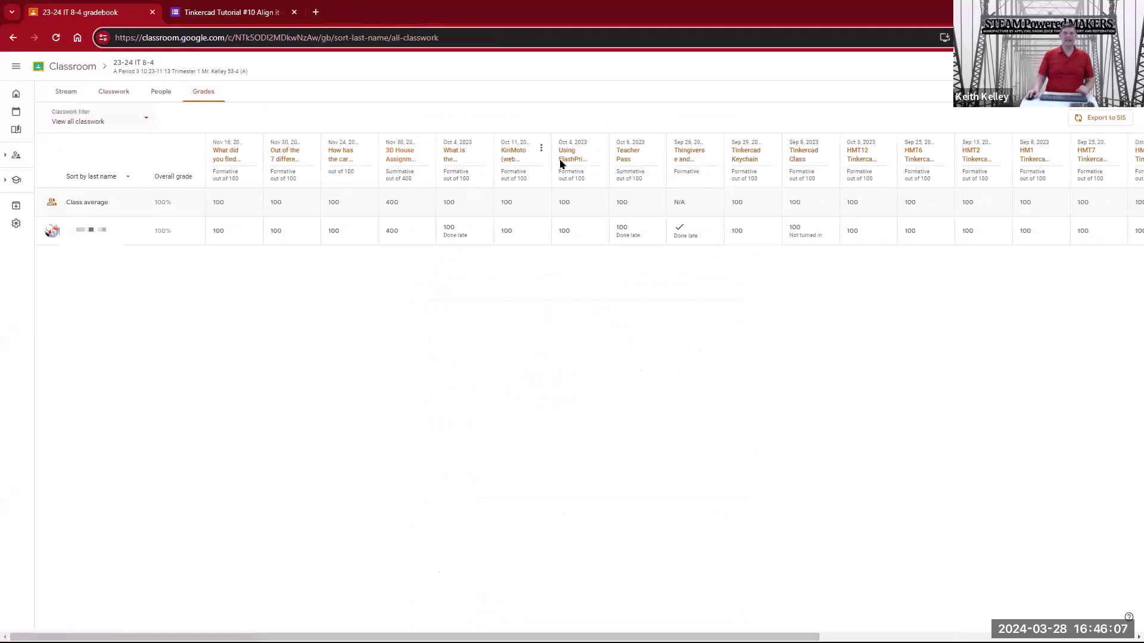
click(852, 152)
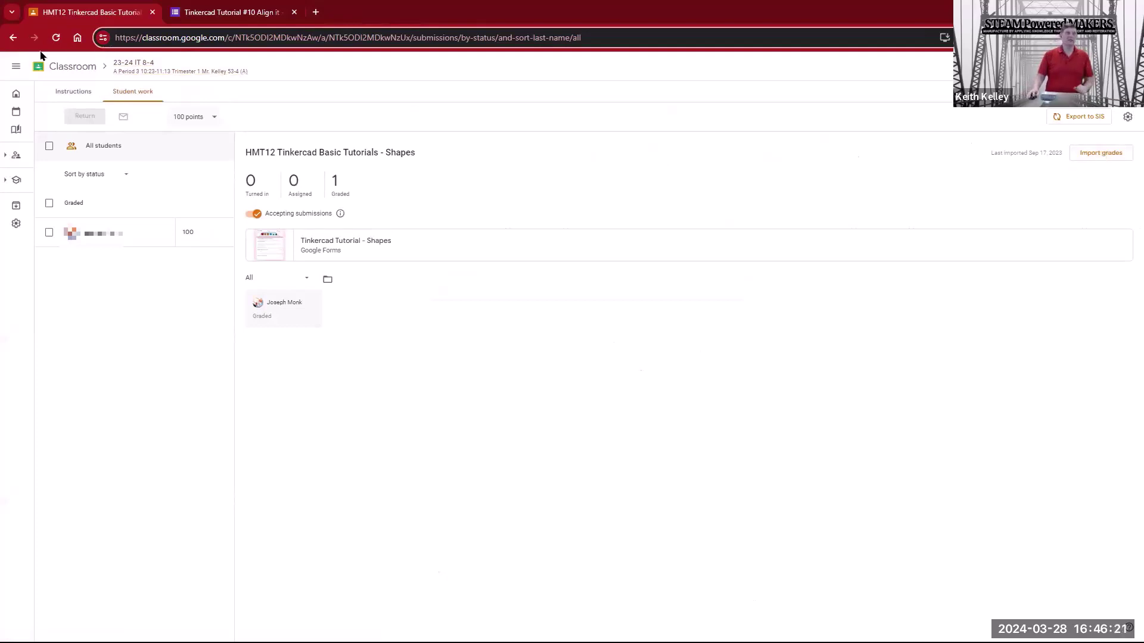
Step: Open the DRILL PRESS Label QUIZ form attached to the Drill Press Label Quiz assignment in the 23-24 IT 7-3 class
click(47, 70)
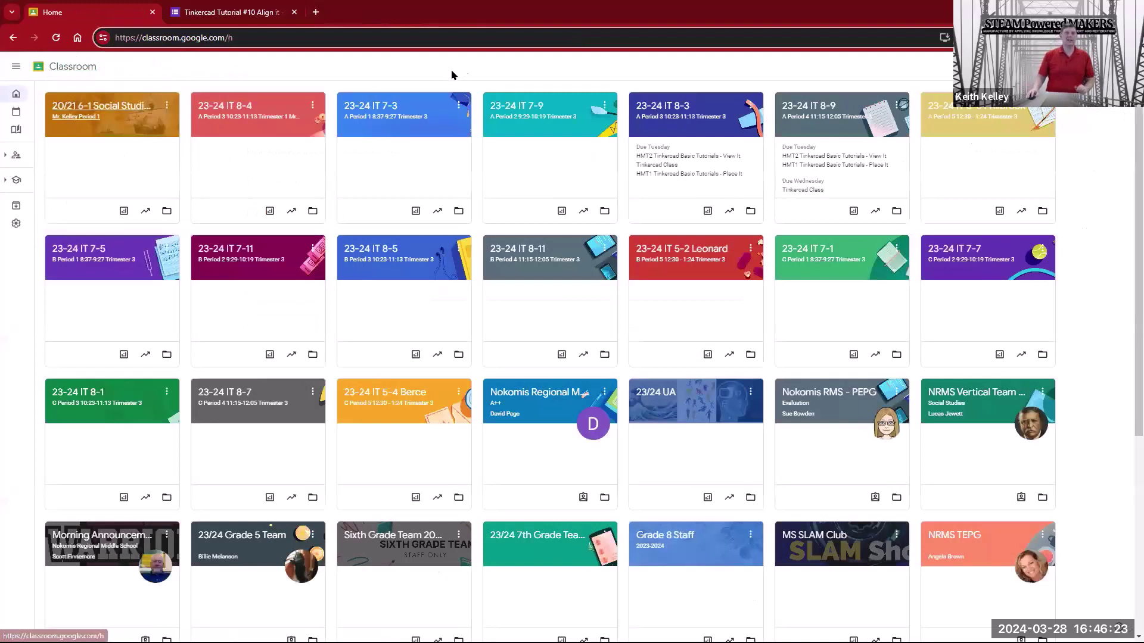
click(381, 105)
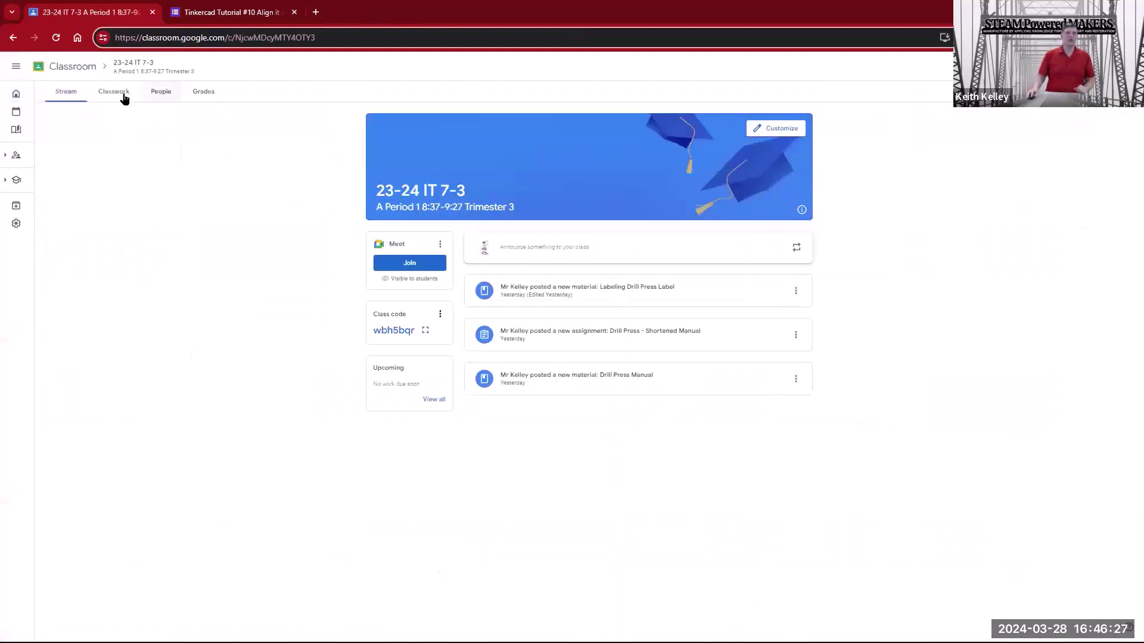
click(113, 92)
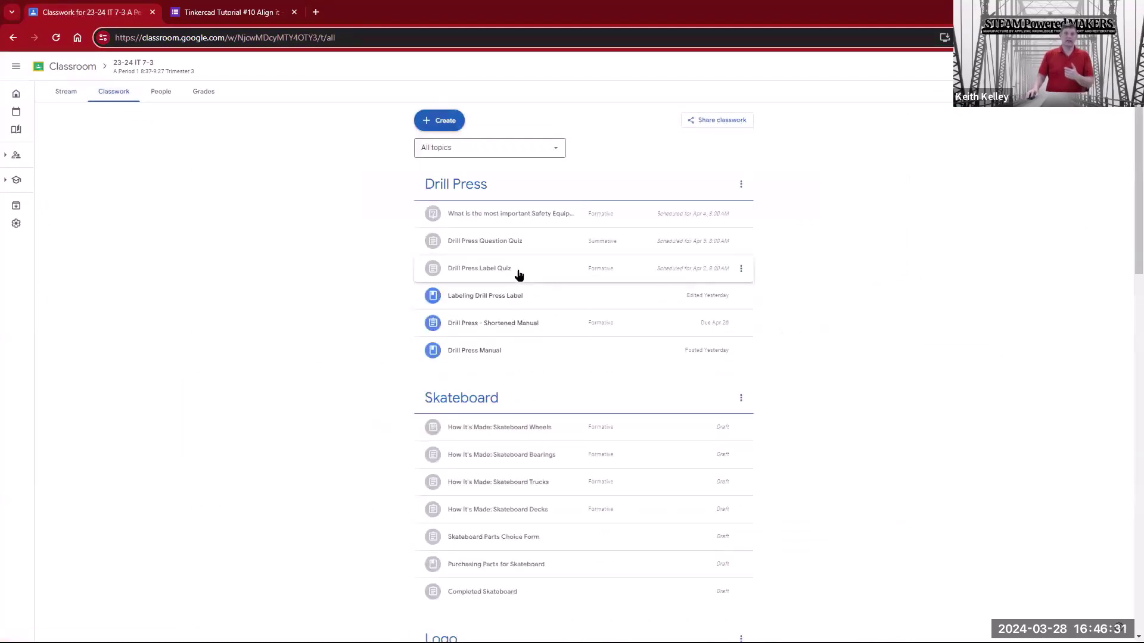
click(518, 271)
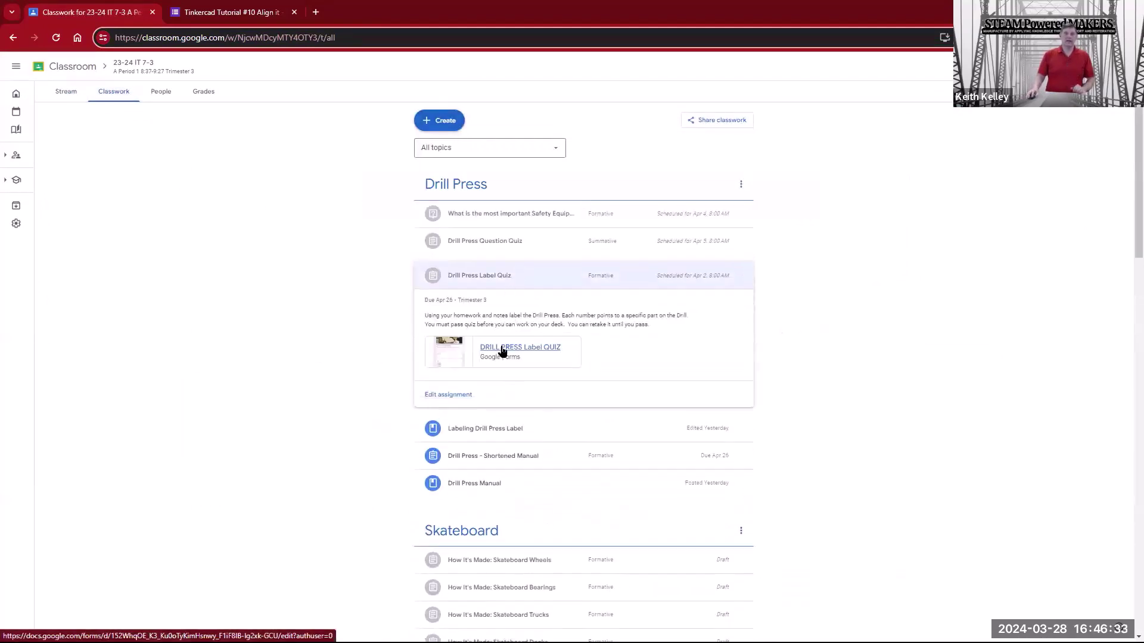
click(502, 350)
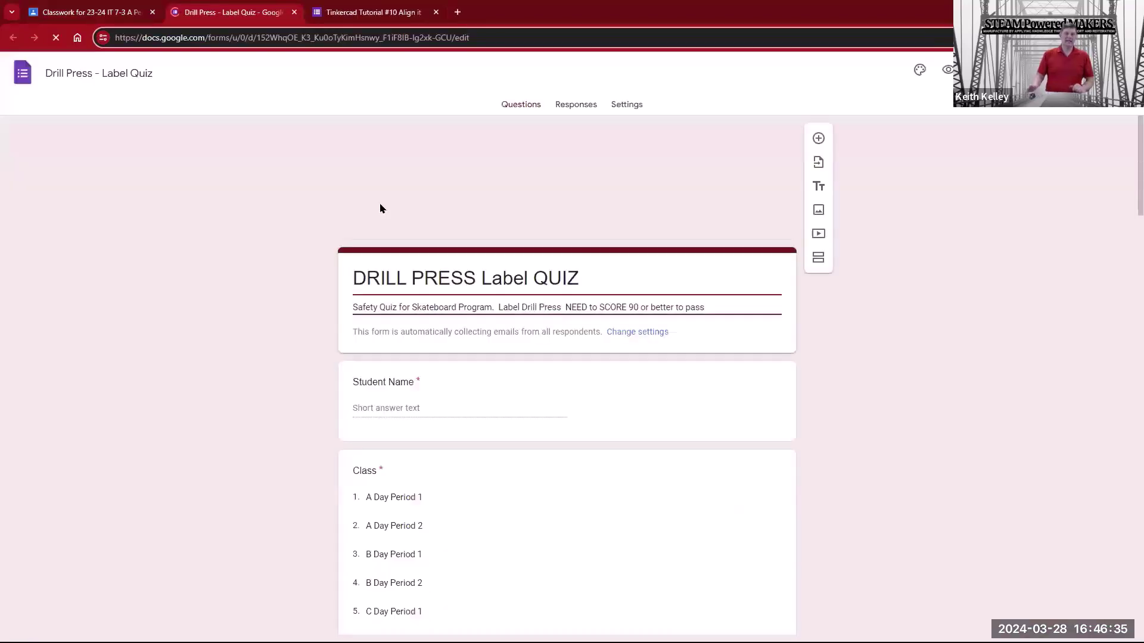
click(486, 429)
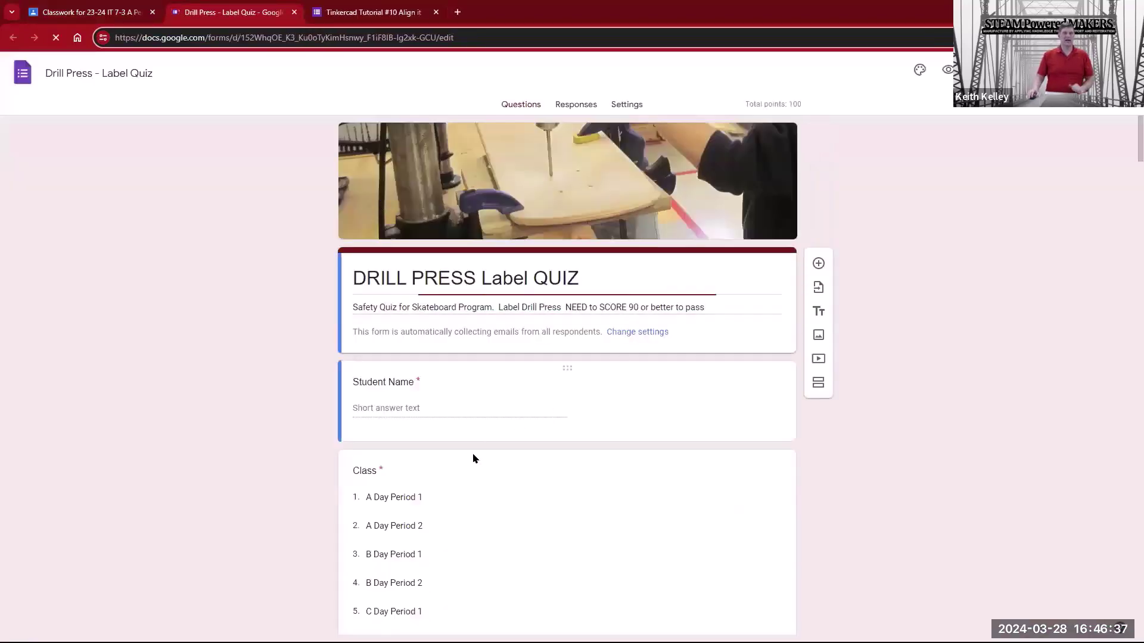
Step: Examine the quiz's numbered drill press pictures and the answer options of its label questions
scroll(229, 504, down, 10)
scroll(228, 504, down, 20)
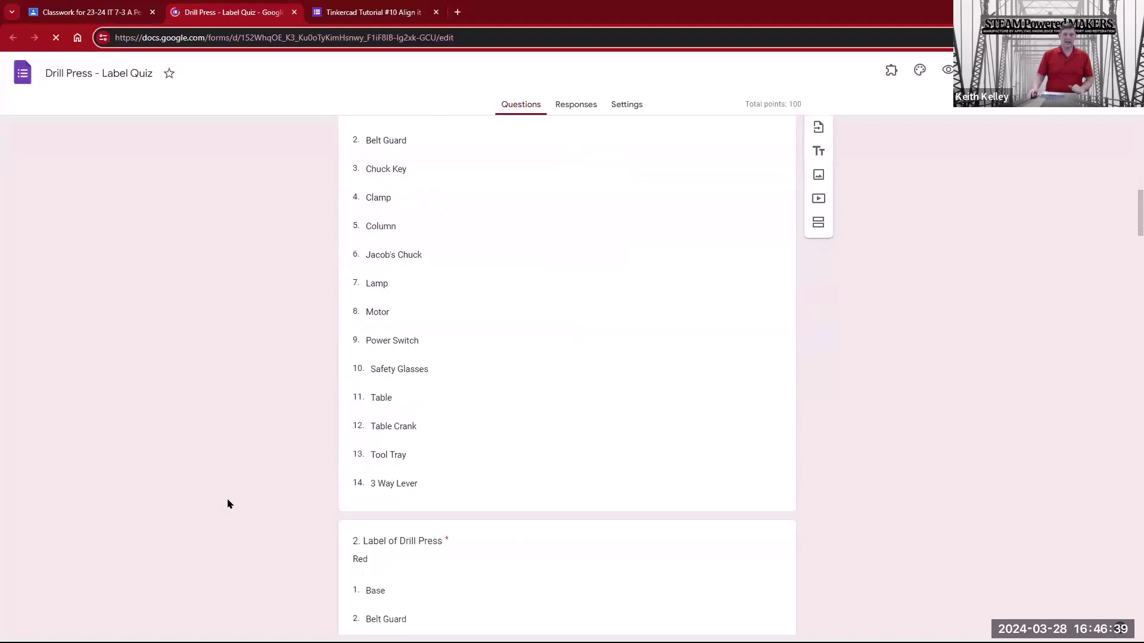
scroll(226, 504, down, 15)
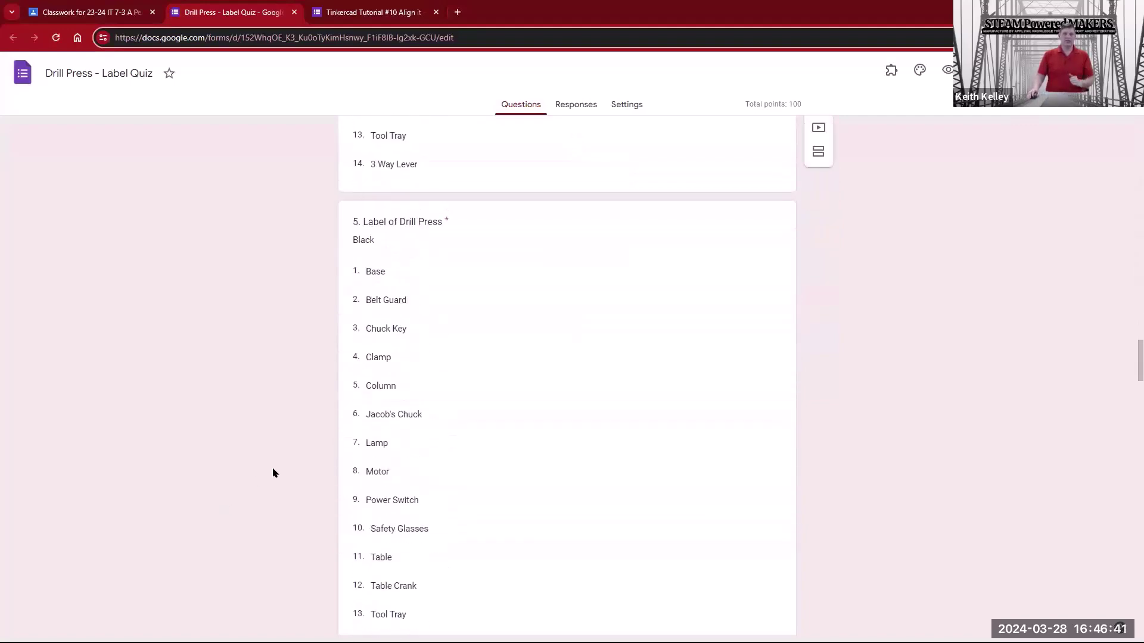
scroll(387, 434, up, 15)
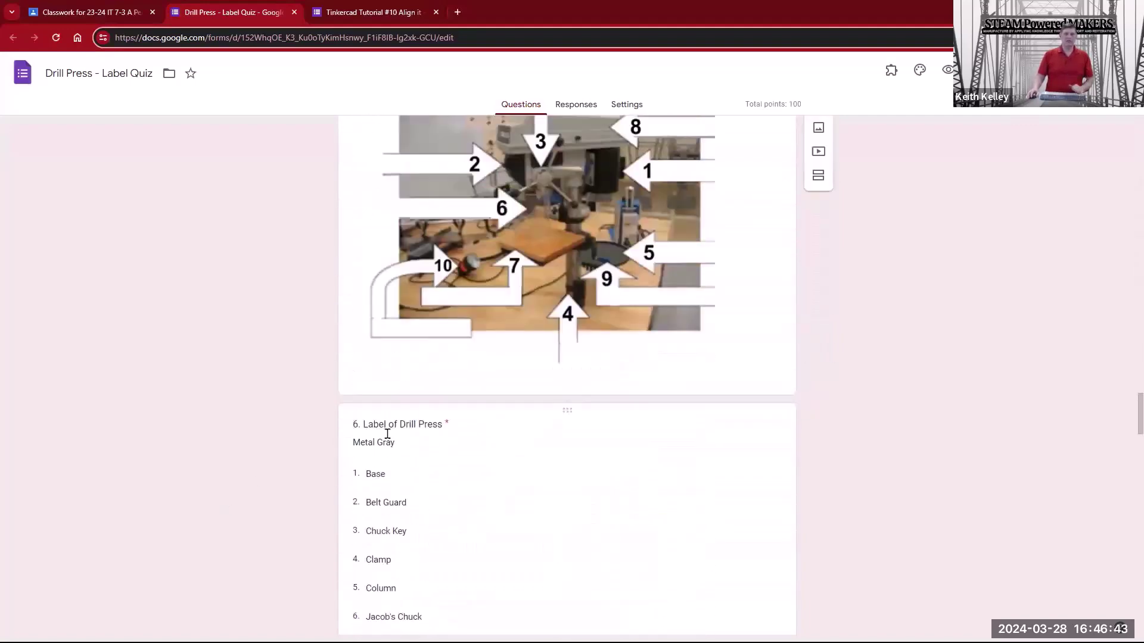
scroll(388, 440, up, 20)
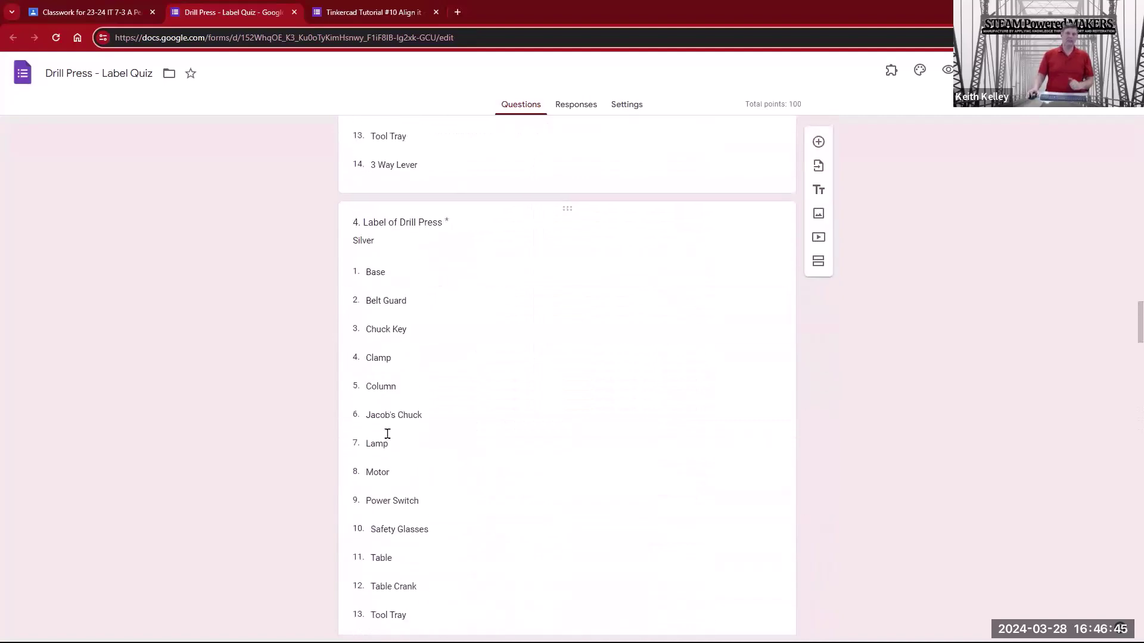
scroll(389, 440, up, 20)
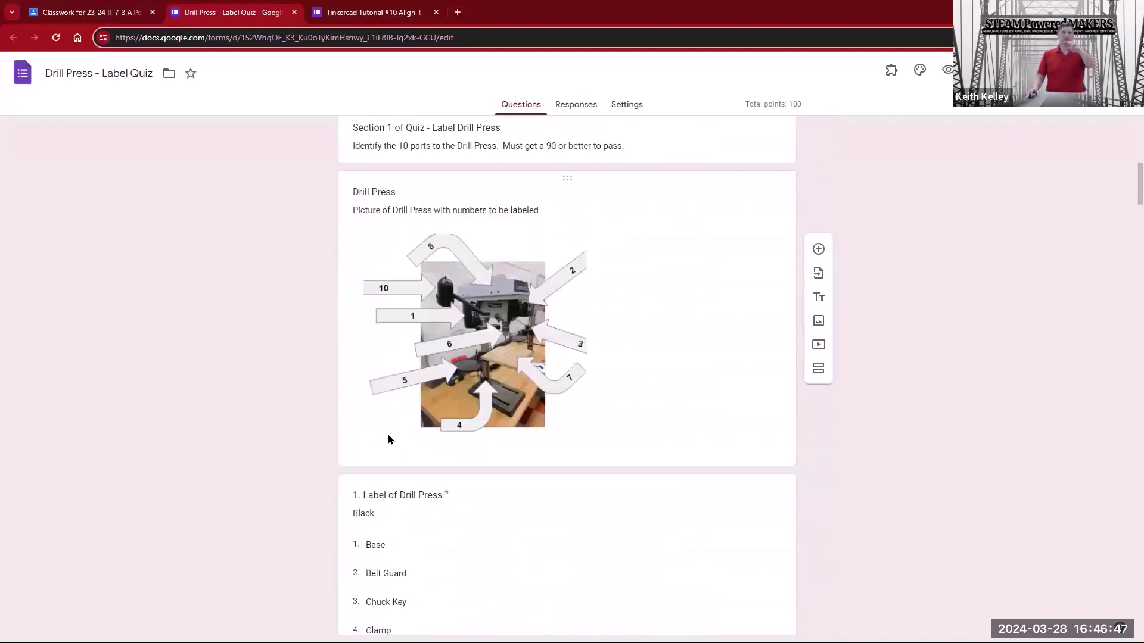
scroll(490, 336, down, 8)
scroll(489, 335, down, 4)
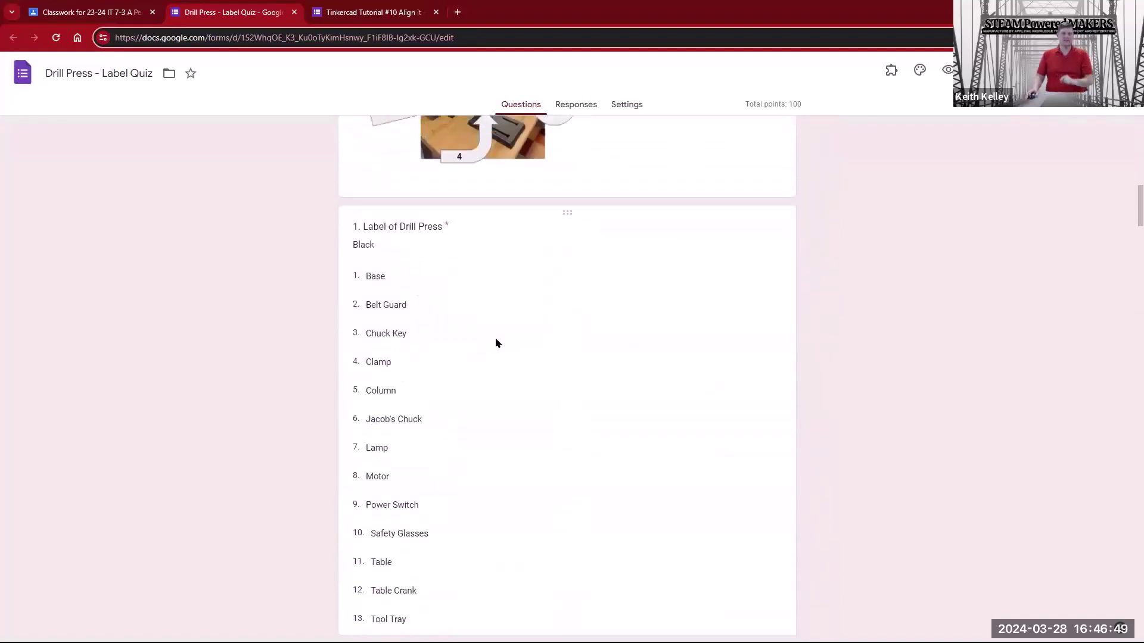
scroll(494, 340, up, 5)
scroll(554, 408, down, 2)
scroll(504, 464, down, 3)
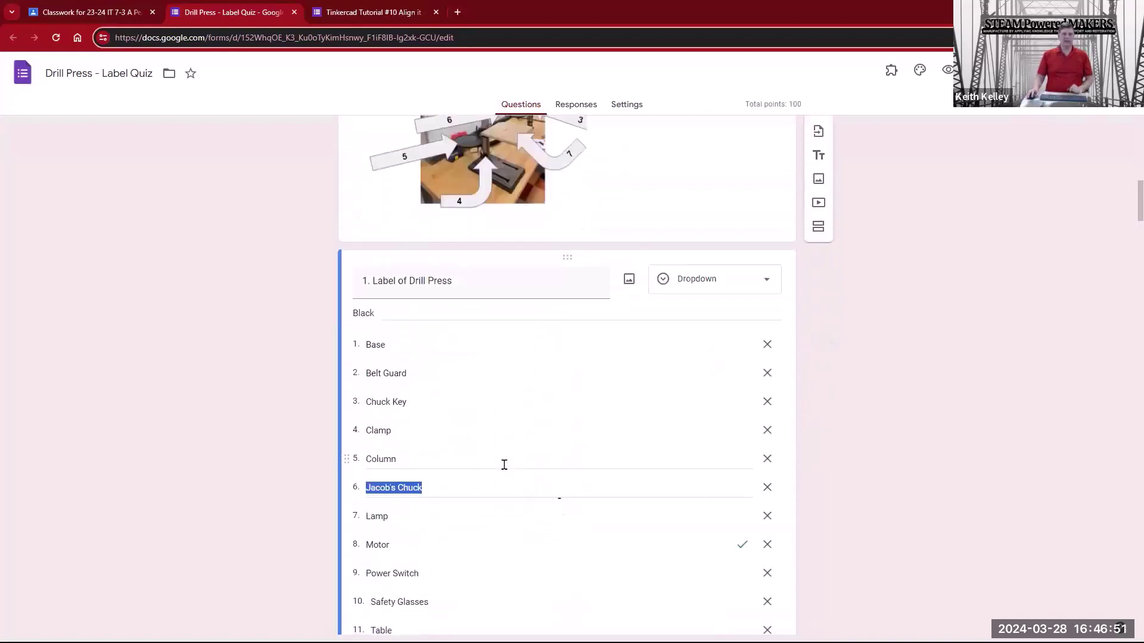
Step: Check the answer key and point value of question 1, Label of Drill Press, and close the key
click(503, 463)
scroll(566, 414, up, 2)
scroll(692, 401, up, 3)
scroll(692, 401, down, 5)
scroll(286, 453, down, 3)
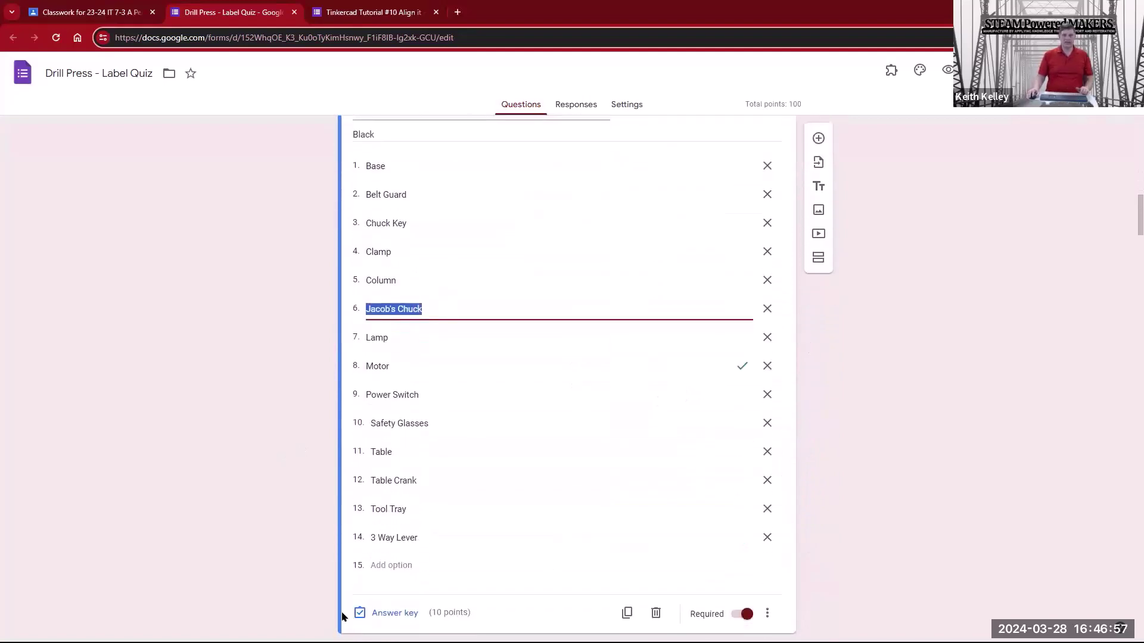
click(378, 604)
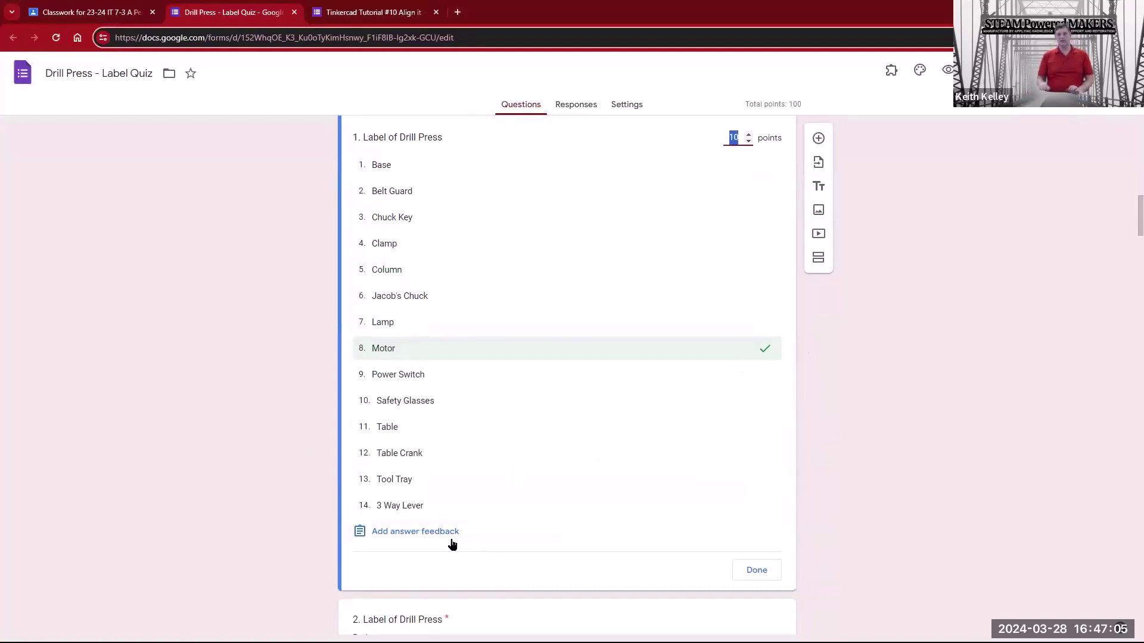
click(243, 442)
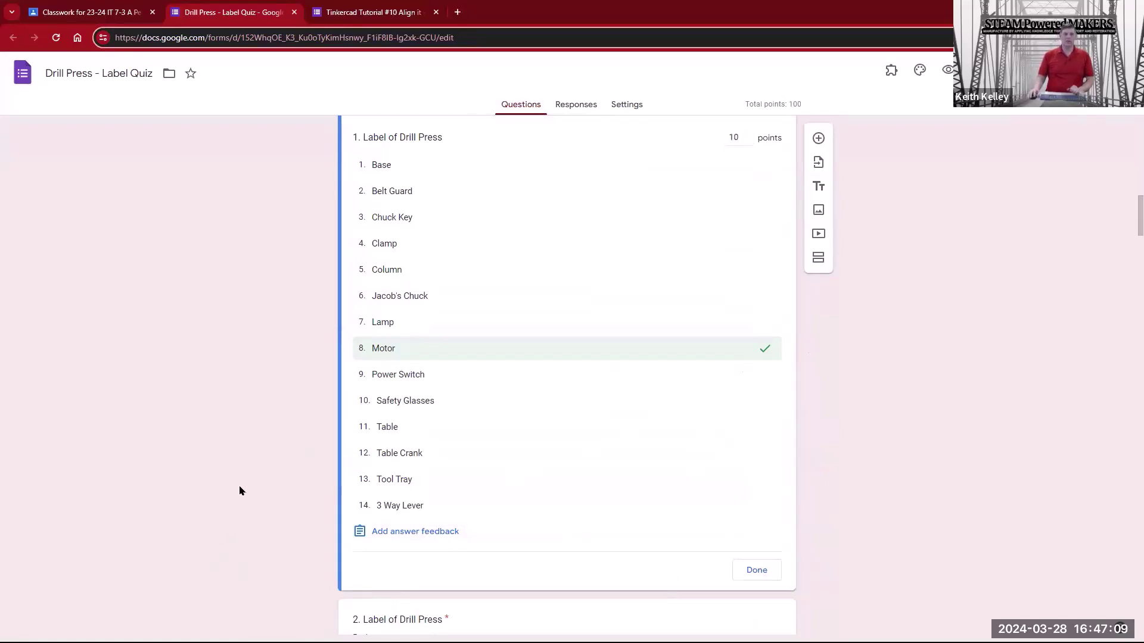
scroll(250, 495, down, 2)
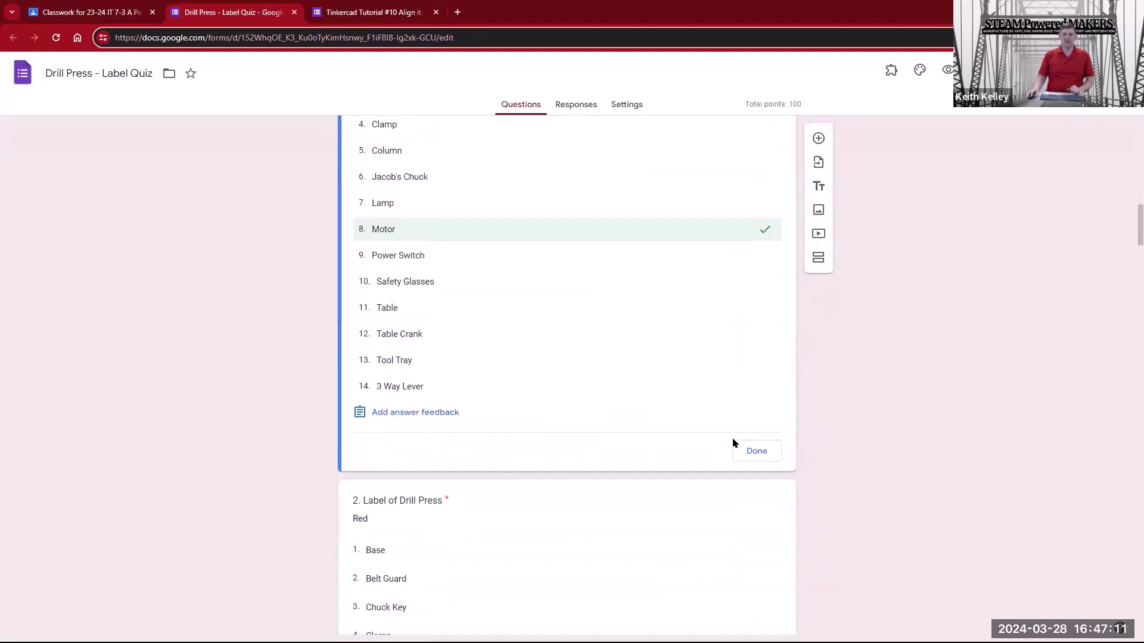
click(749, 451)
Step: Examine question 1's duplicate, required and additional settings, and look over the matching options in question 2
scroll(679, 430, down, 3)
scroll(676, 430, down, 4)
scroll(695, 459, up, 1)
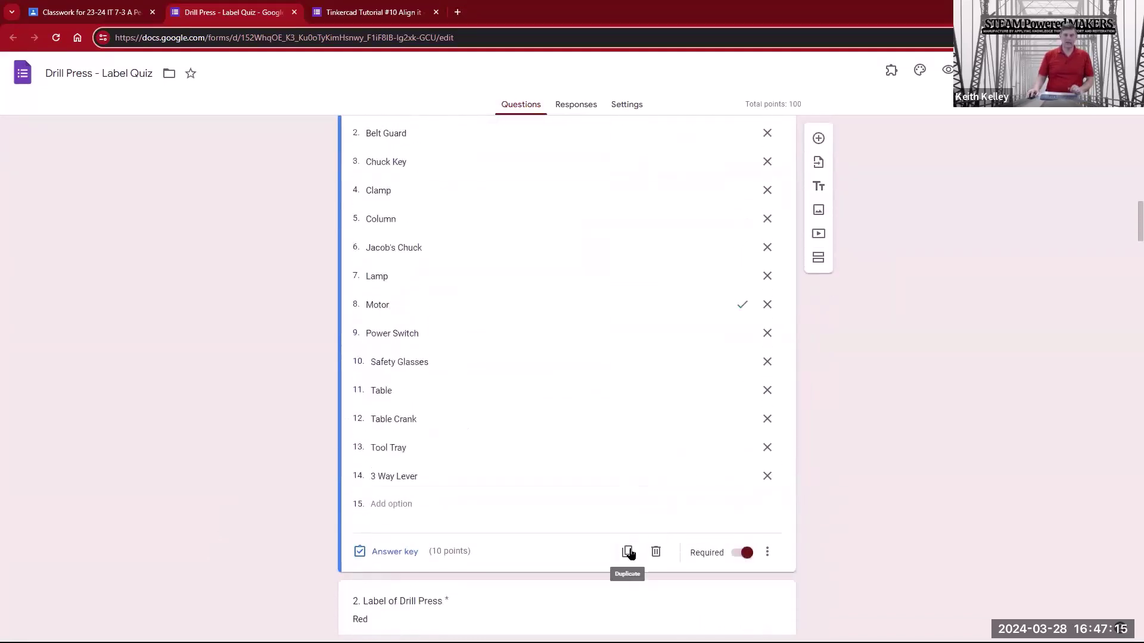
scroll(459, 611, down, 1)
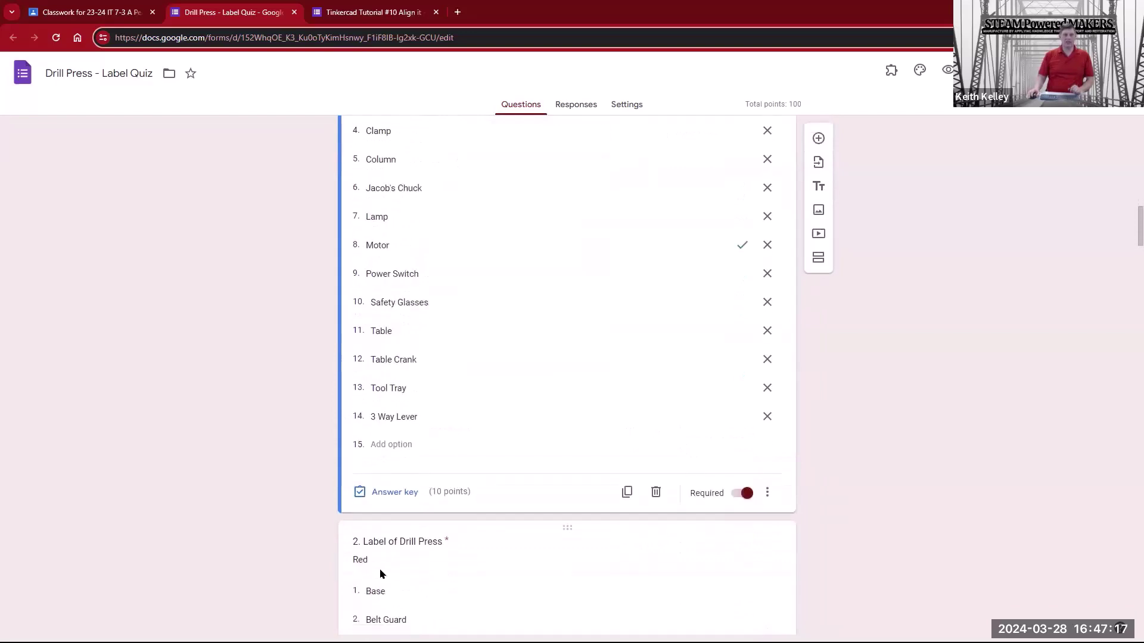
scroll(468, 554, down, 2)
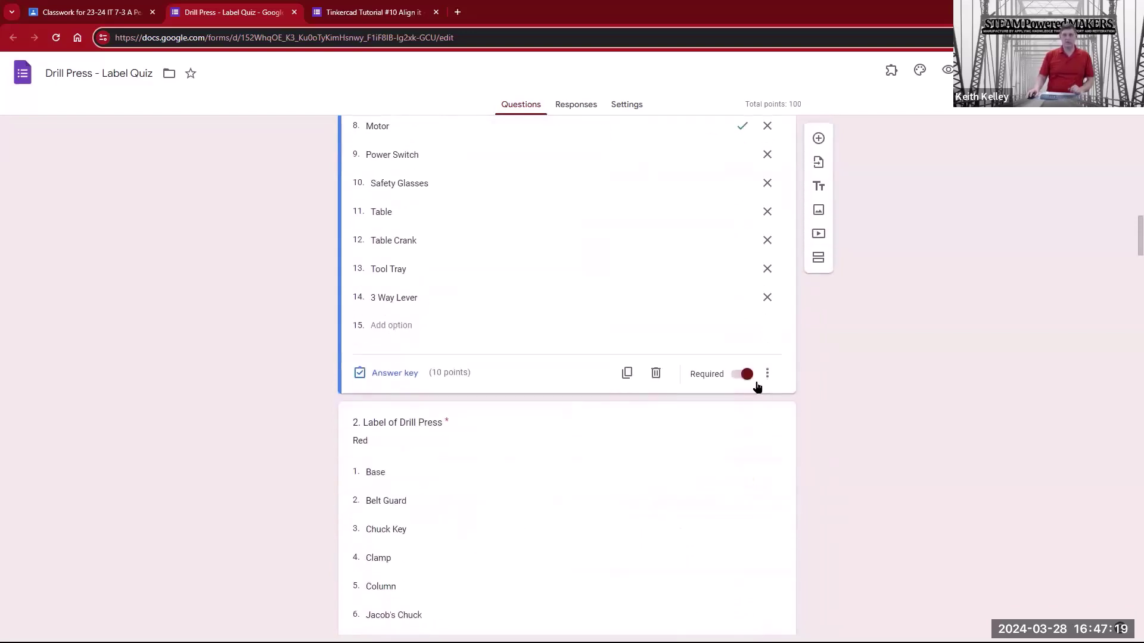
click(767, 375)
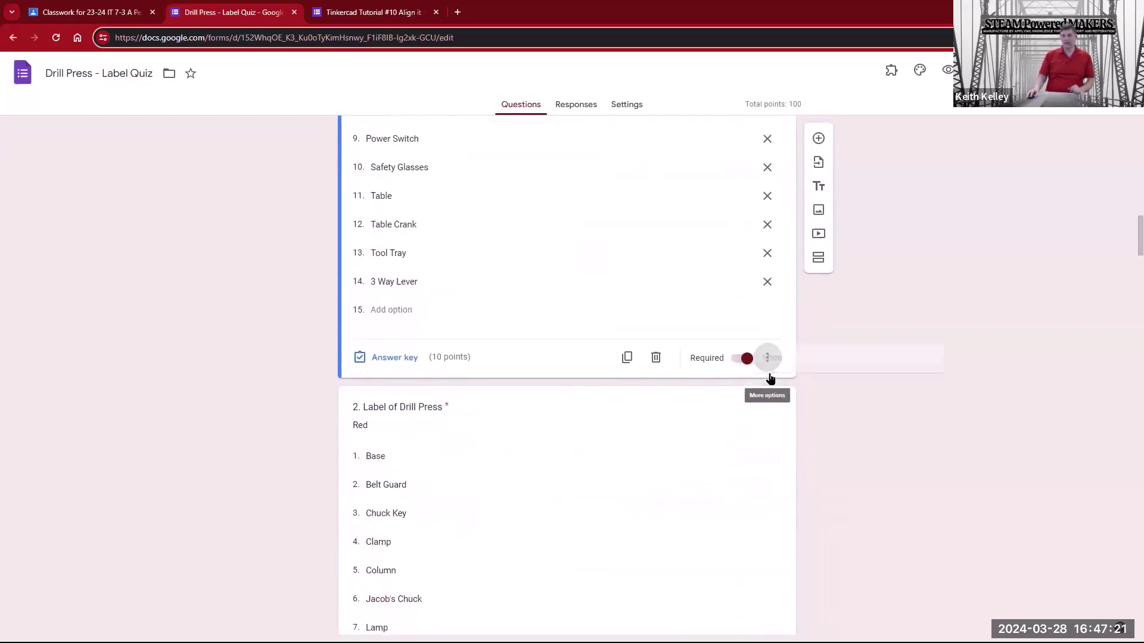
click(818, 357)
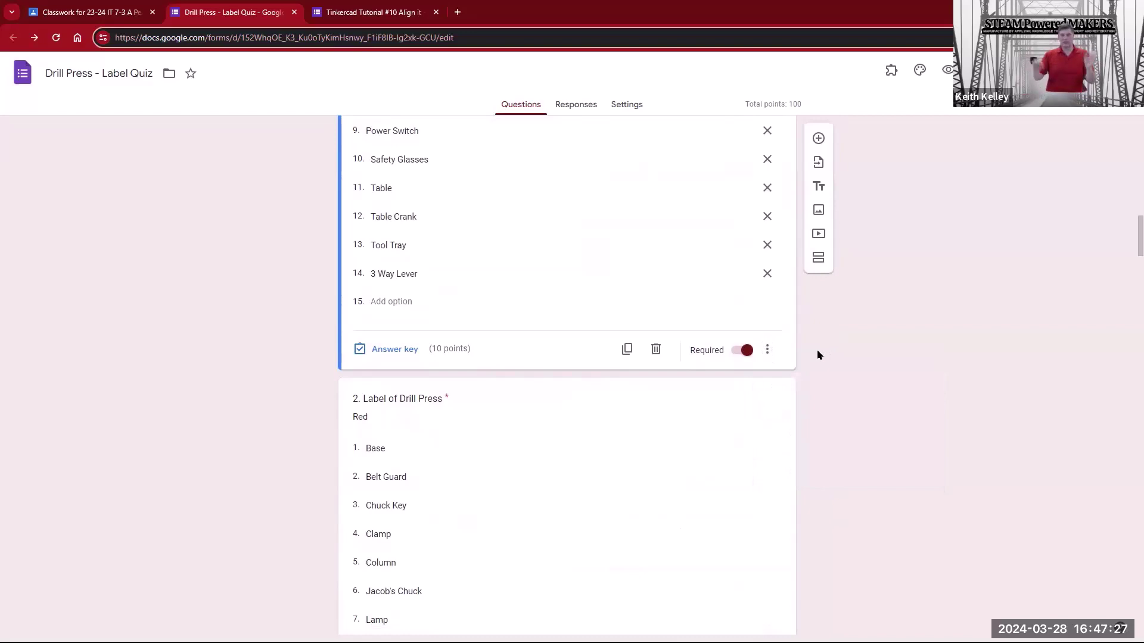
scroll(802, 376, down, 2)
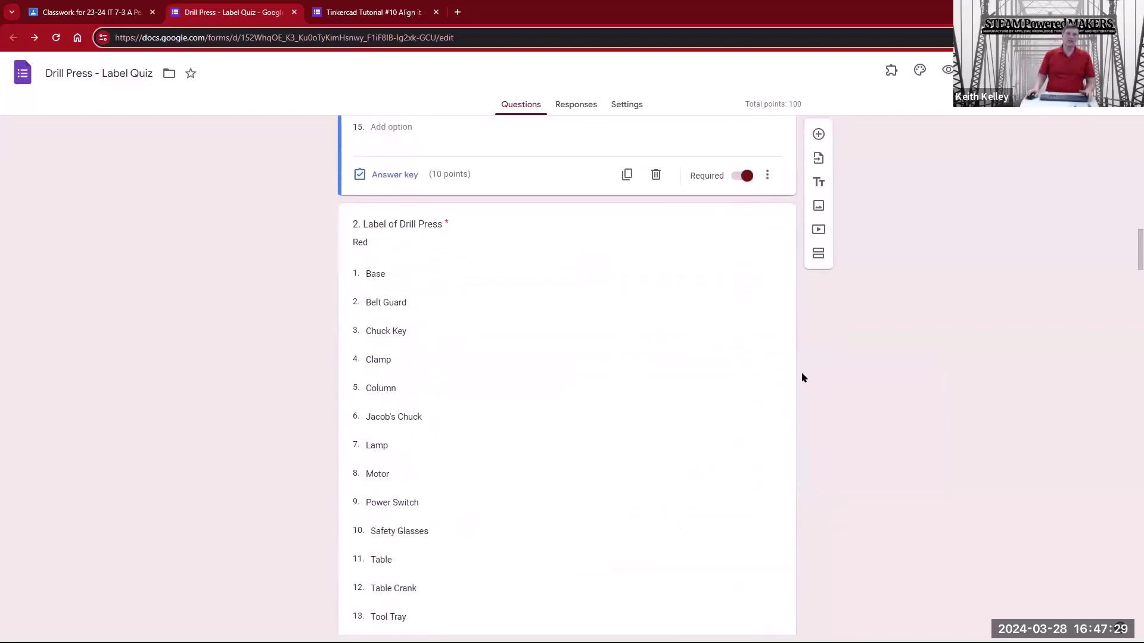
Step: Preview the drill press quiz as a respondent and expand the answer choices for question 1
click(947, 69)
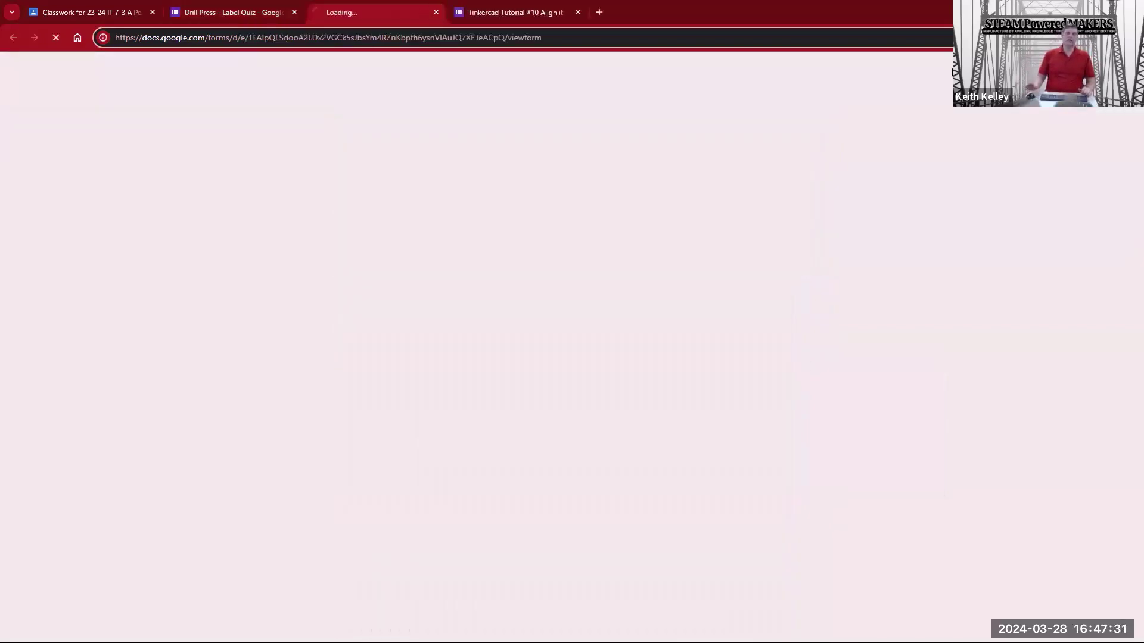
scroll(508, 381, down, 9)
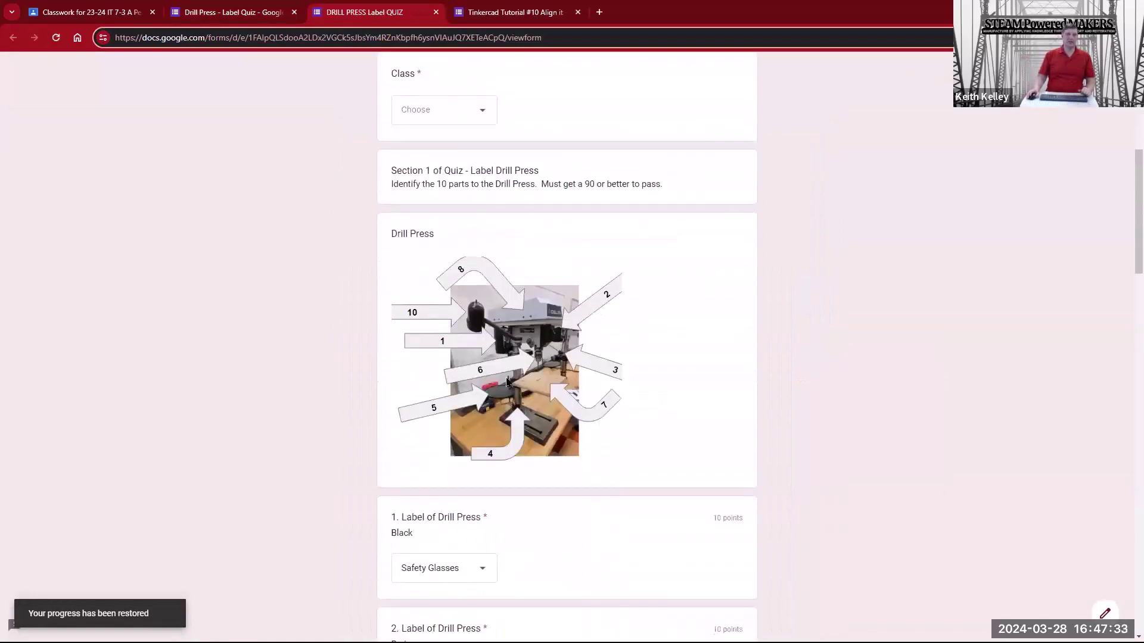
click(483, 397)
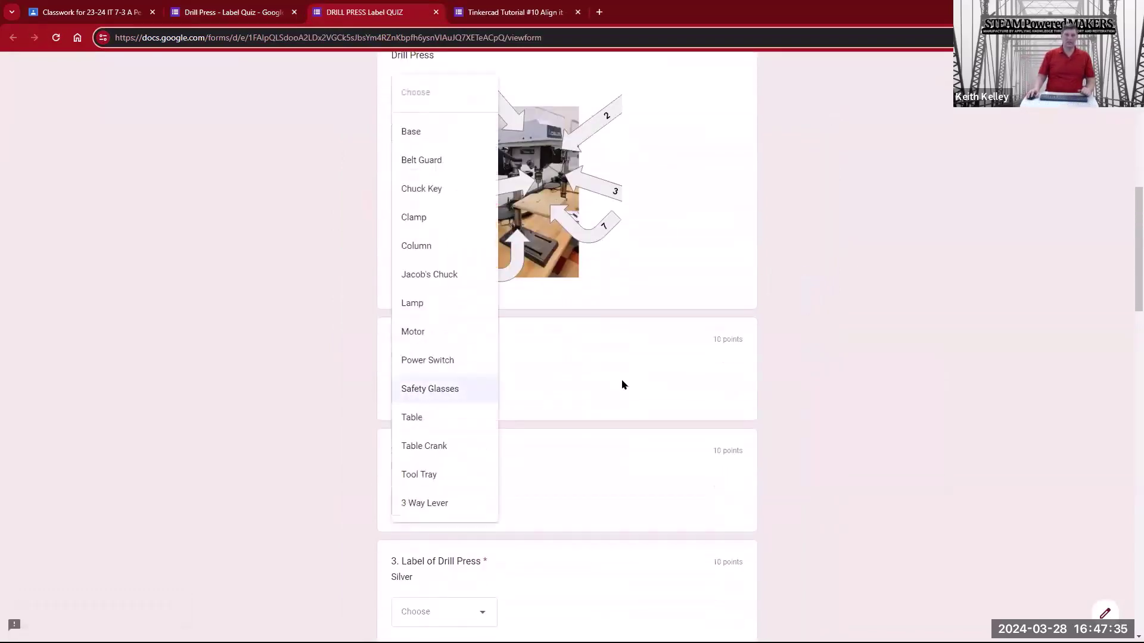
Step: Change the answer to question 1, Label of Drill Press, to Clamp in the quiz preview
click(620, 383)
scroll(533, 417, down, 1)
scroll(532, 417, down, 3)
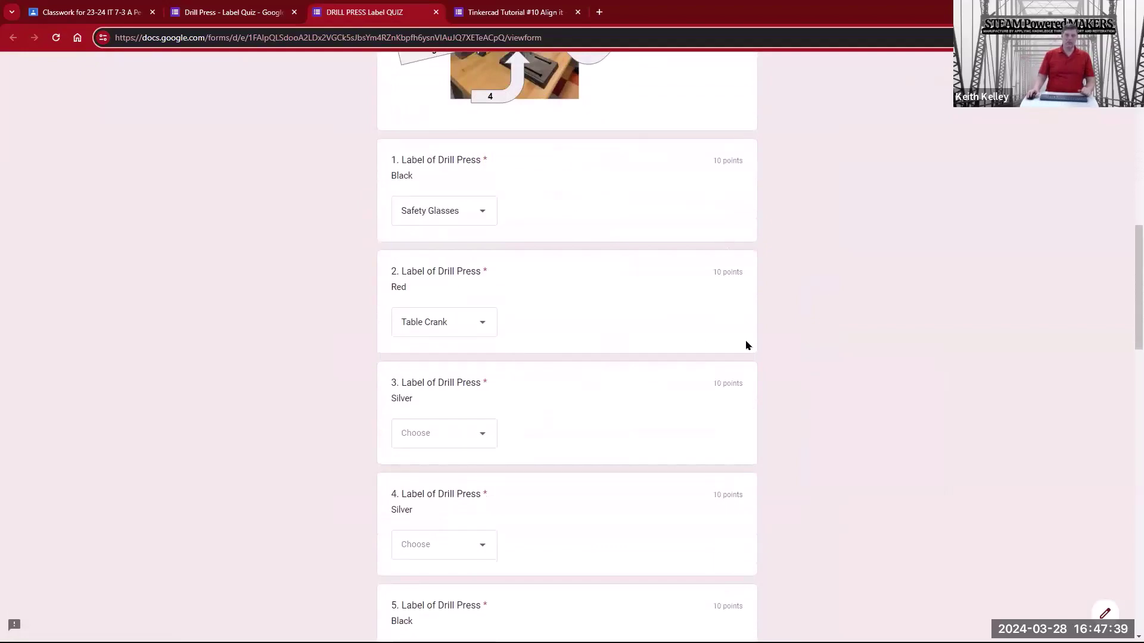
click(469, 219)
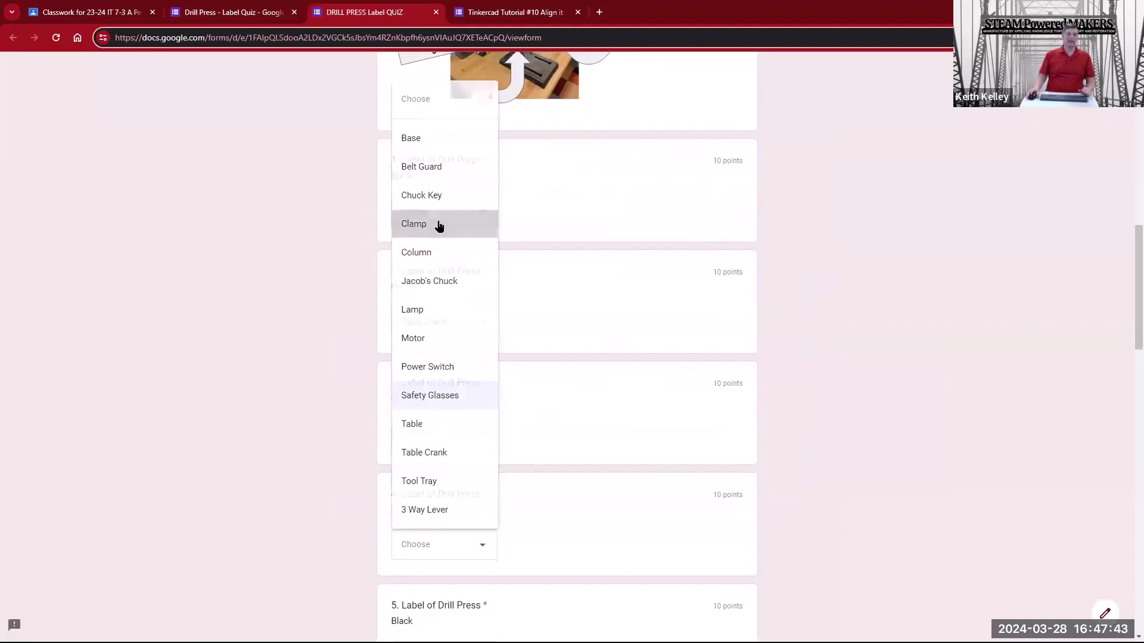
click(438, 224)
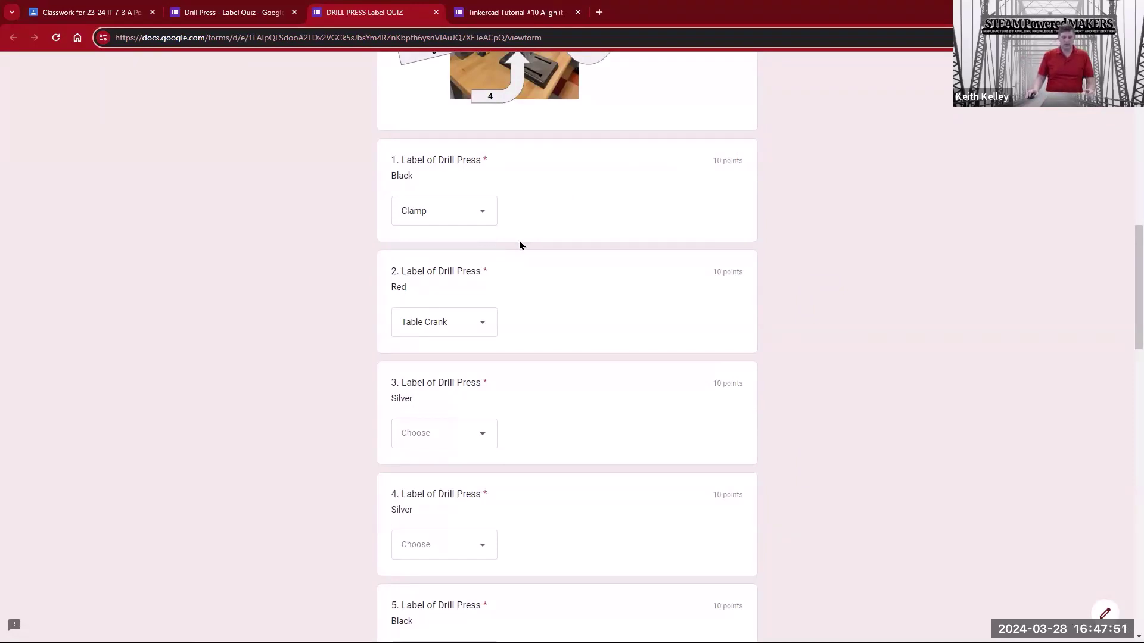
scroll(522, 246, up, 6)
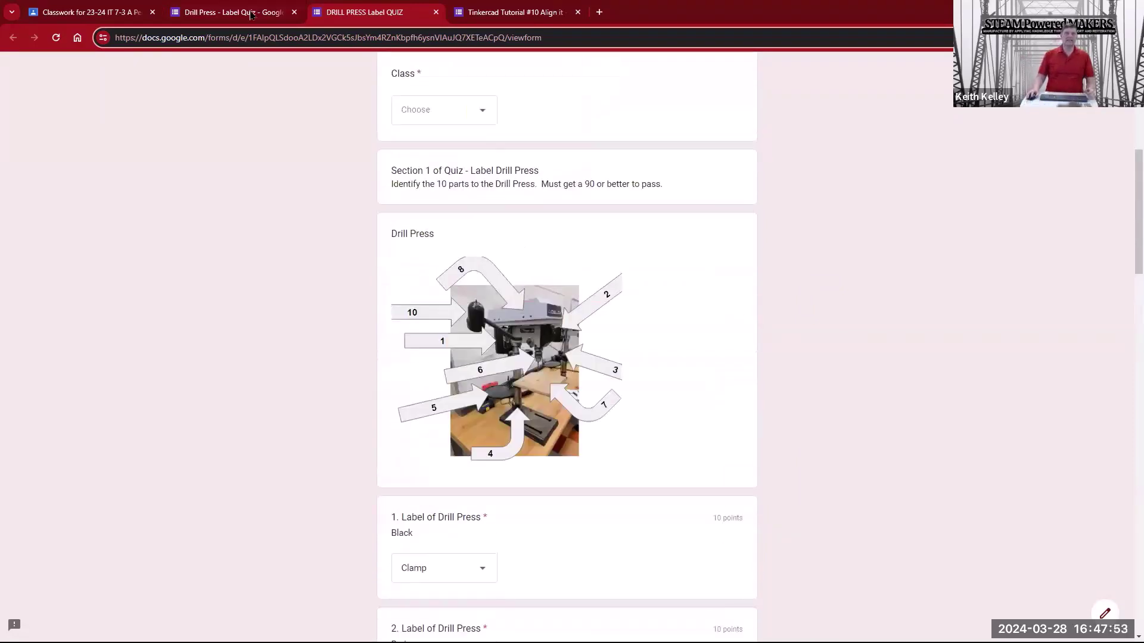
Step: Return to the quiz editor and examine the answer options and marked answer of the label questions
click(252, 15)
scroll(725, 357, up, 10)
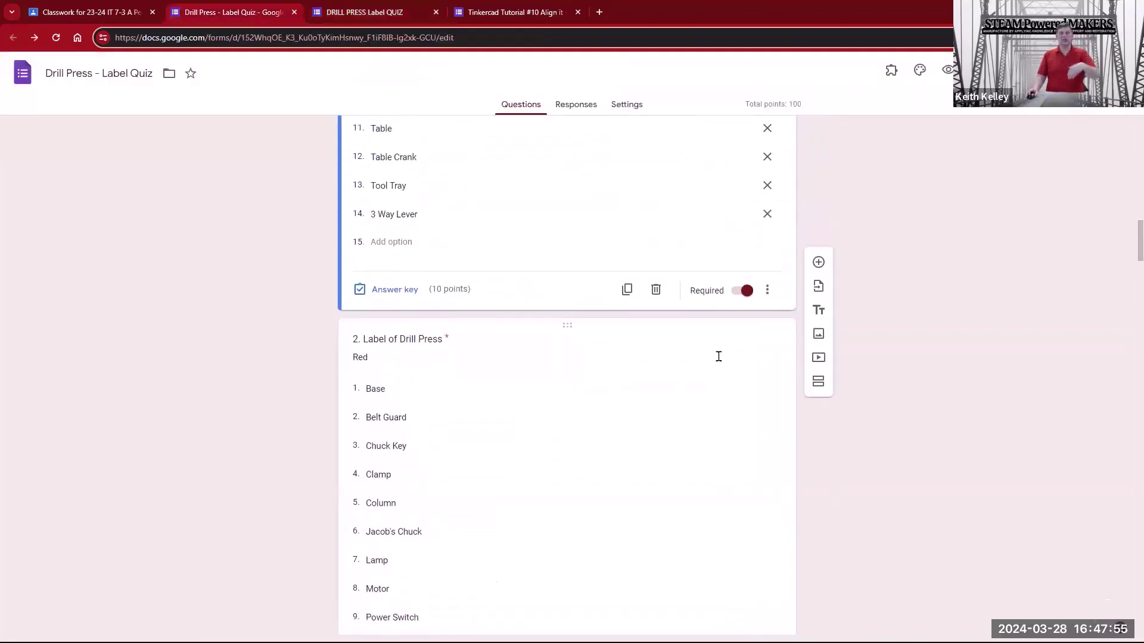
scroll(718, 357, down, 7)
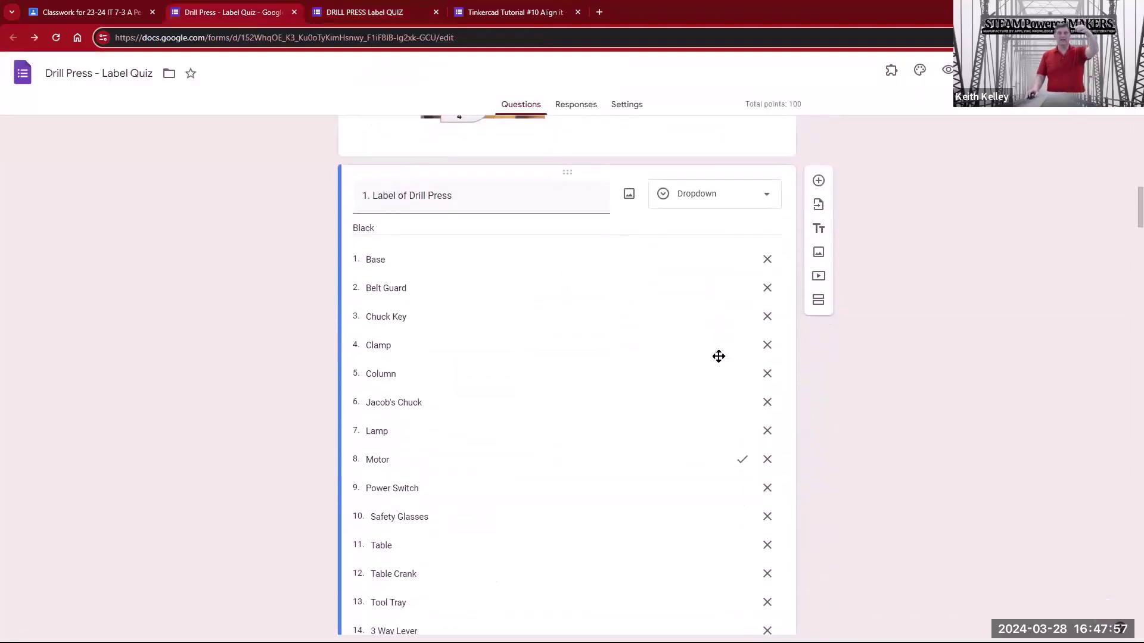
scroll(737, 302, up, 1)
scroll(737, 301, down, 5)
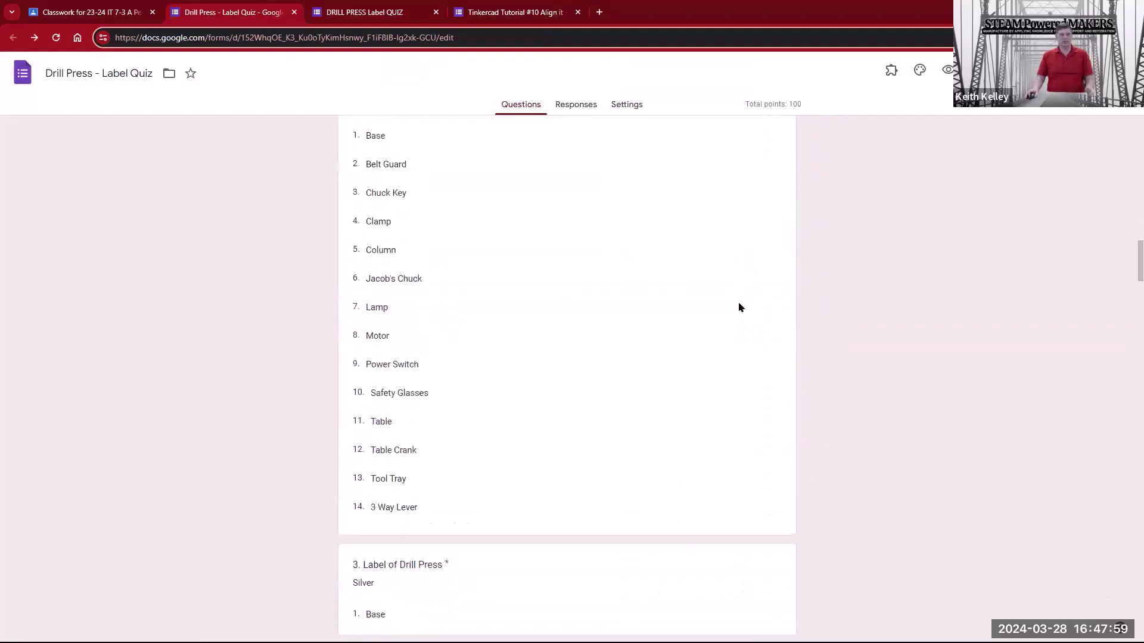
scroll(737, 302, up, 4)
scroll(737, 301, down, 3)
scroll(177, 19, up, 1)
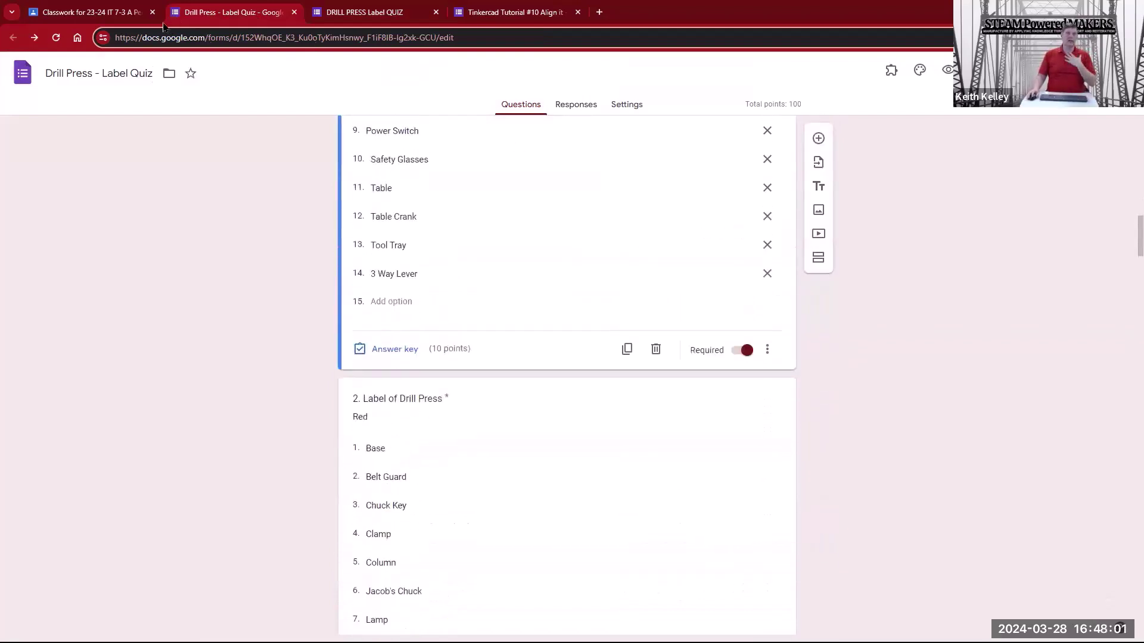
Step: Start a new assignment in the 23-24 IT 7-3 class's classwork
click(132, 18)
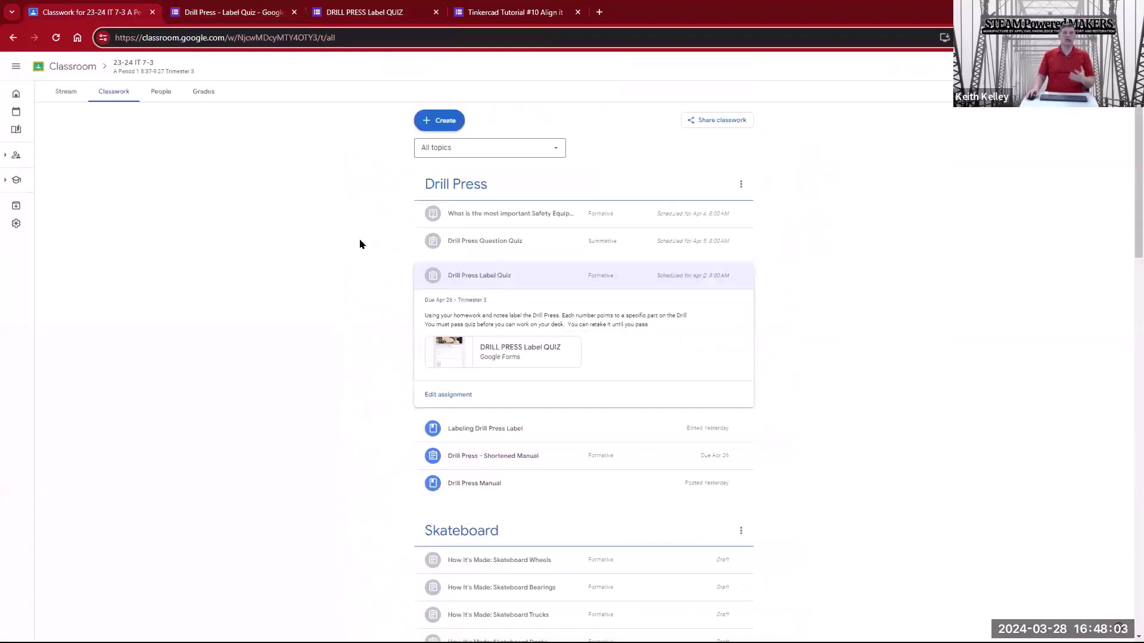
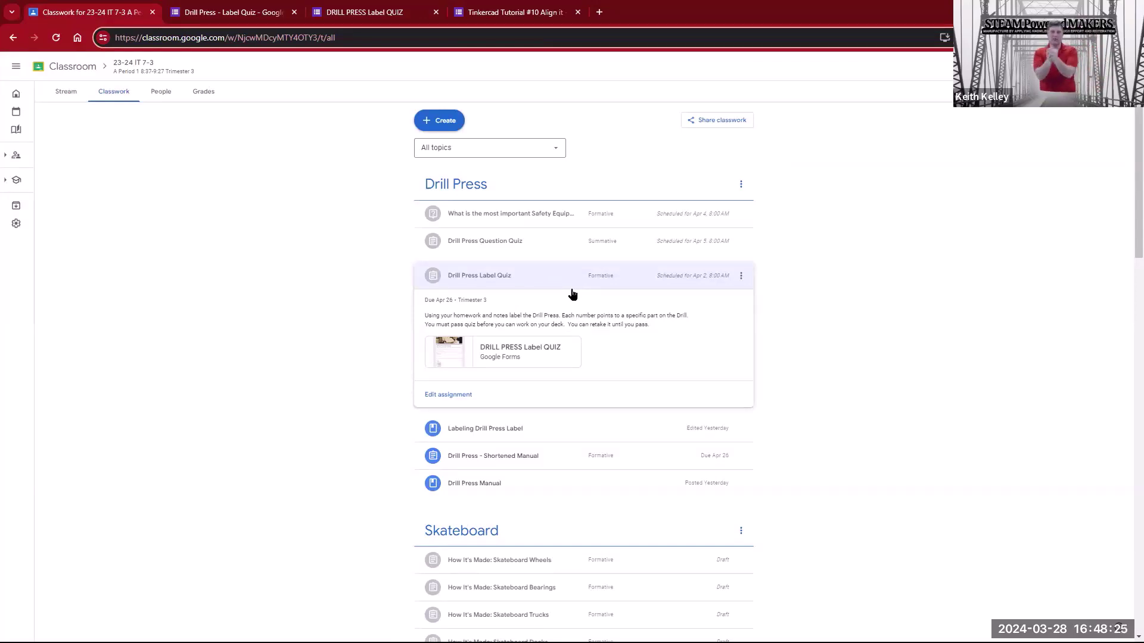
click(448, 123)
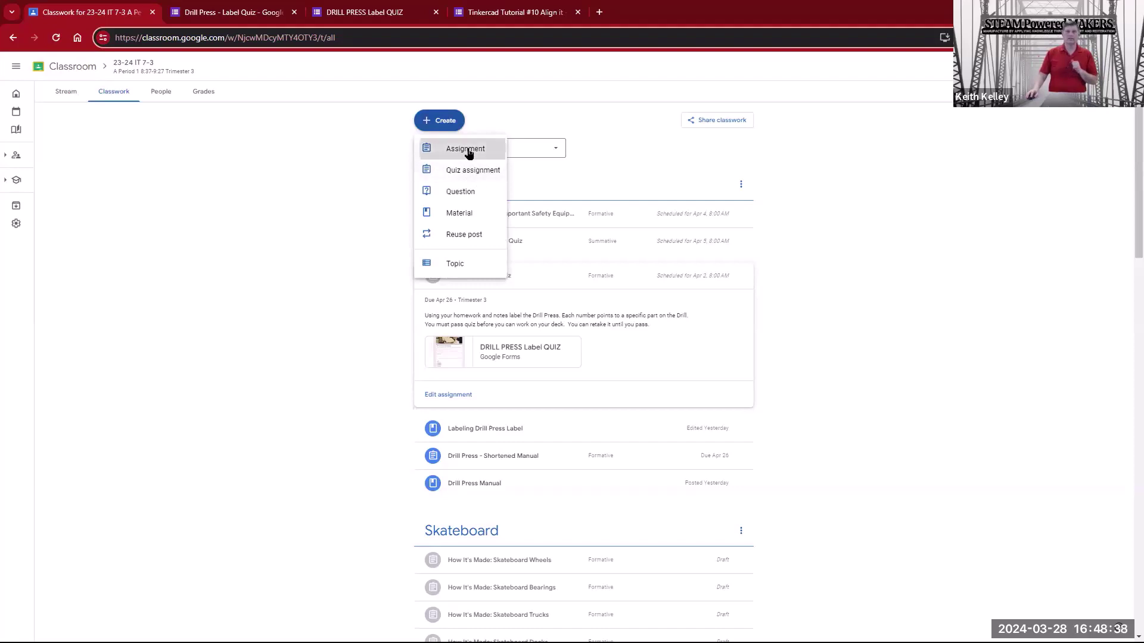
click(472, 149)
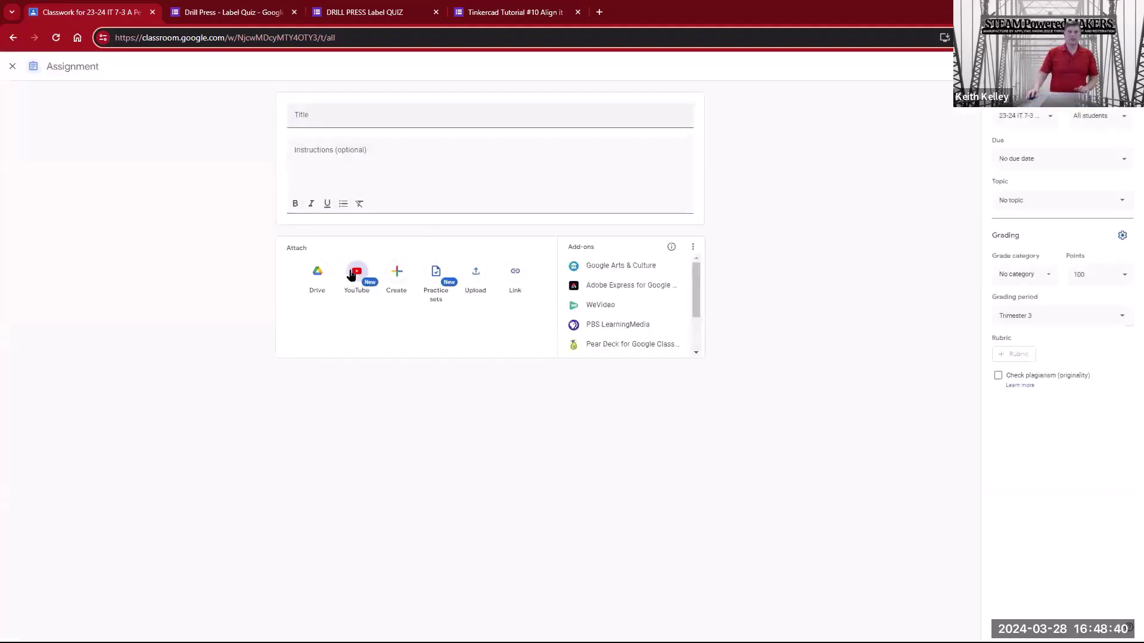
click(353, 275)
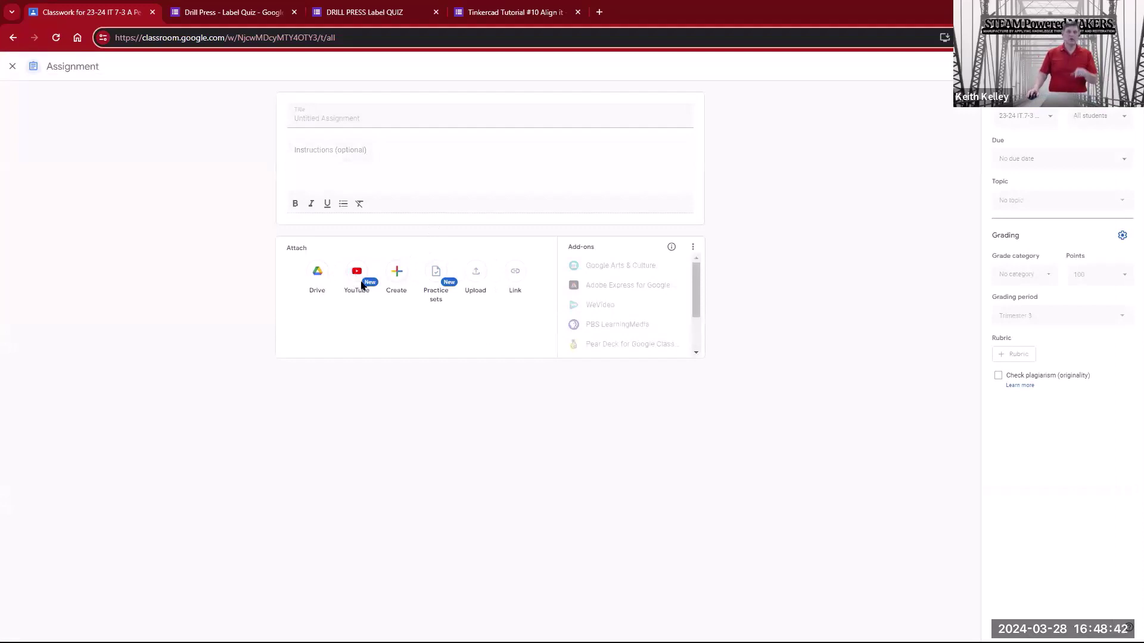
click(362, 285)
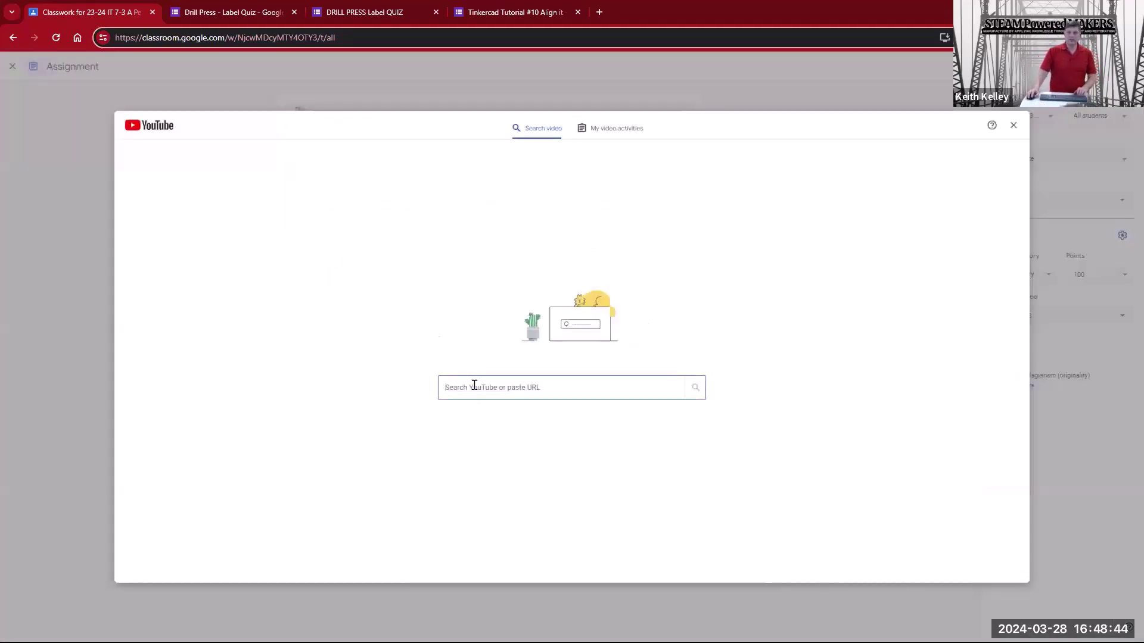
text(https://youtu.be/awNKlpxvdrl?feature=shared)
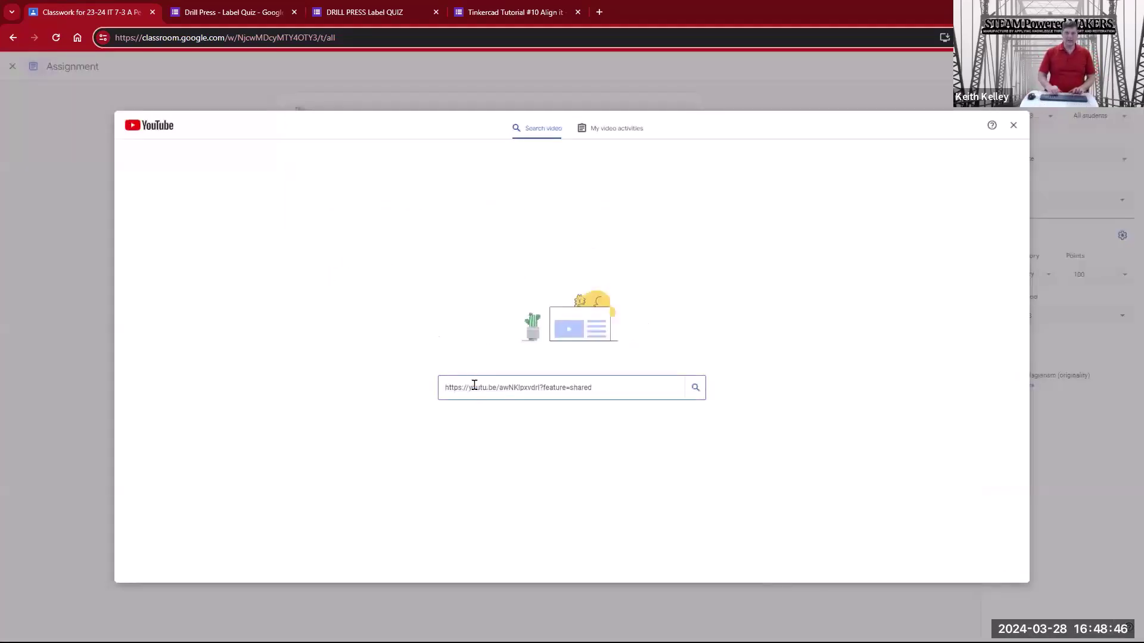
key(Return)
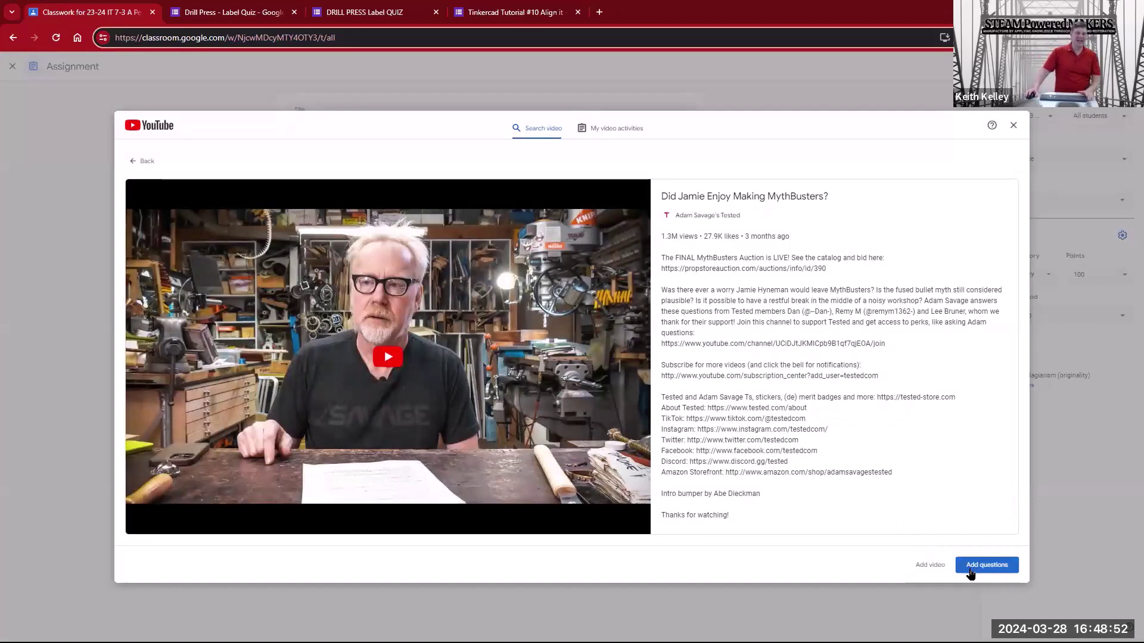
Step: Choose to add questions to the MythBusters video and go through the introductory tips to the end
click(970, 571)
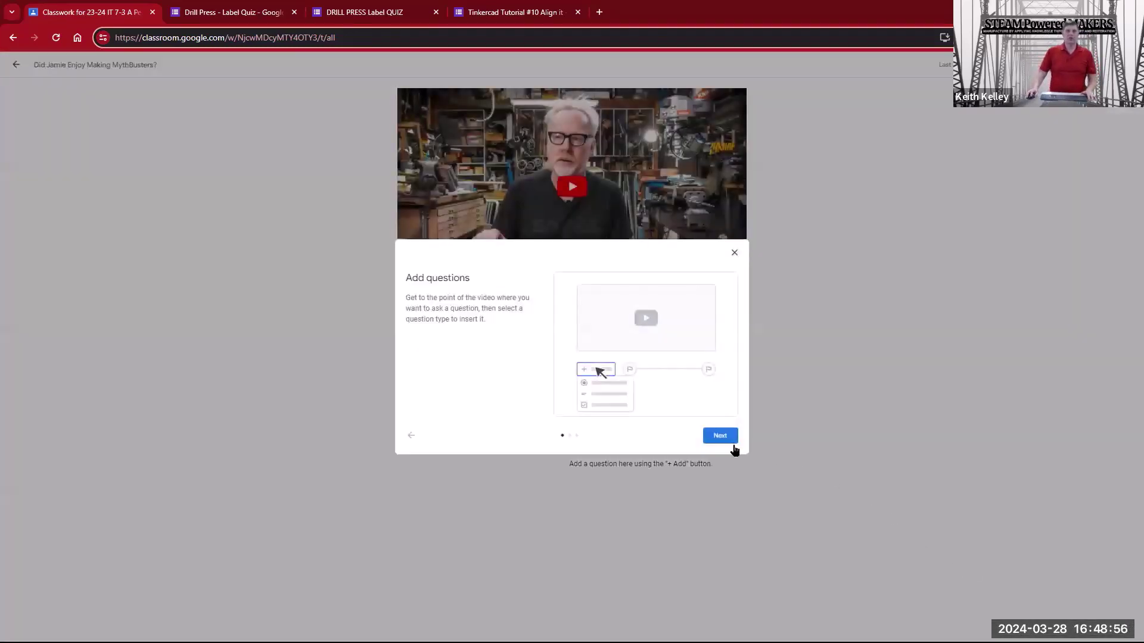
click(724, 440)
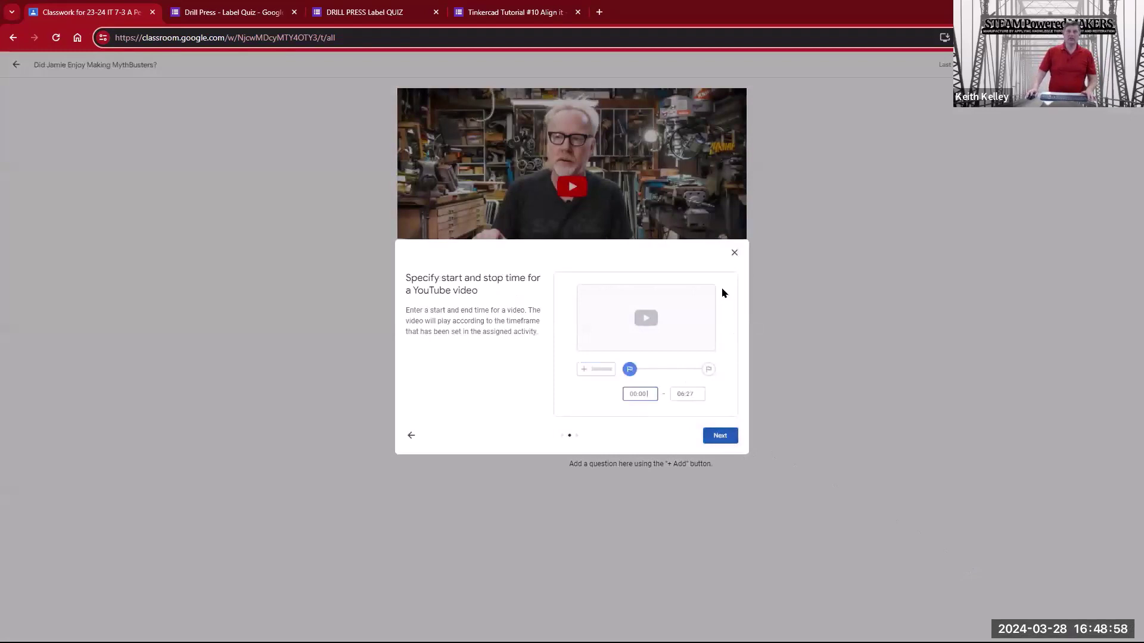
click(722, 437)
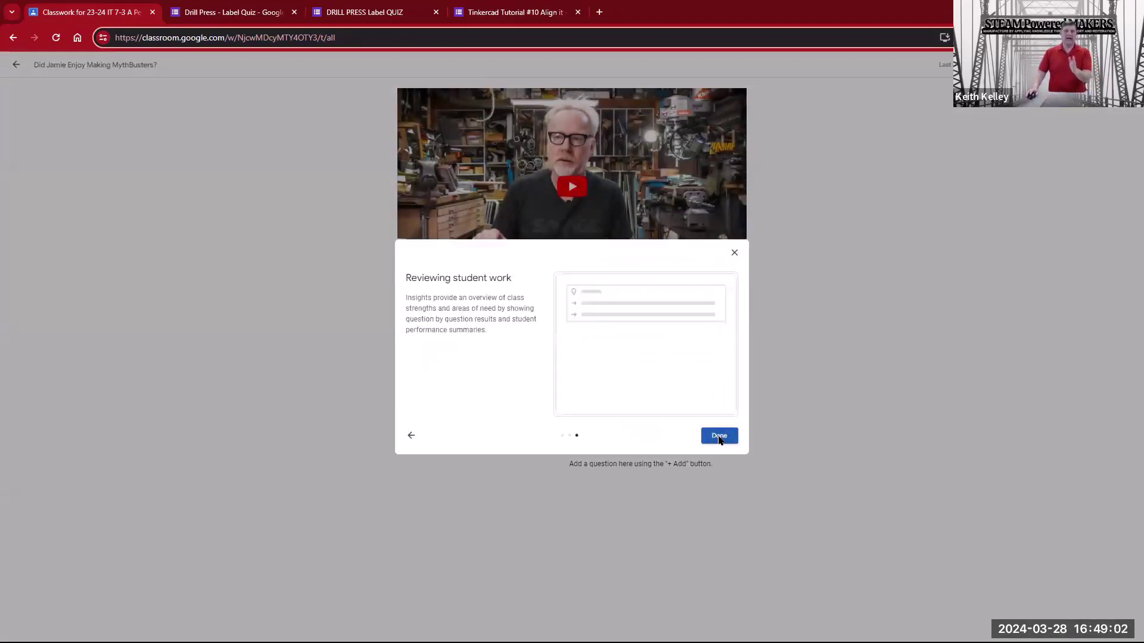
click(719, 438)
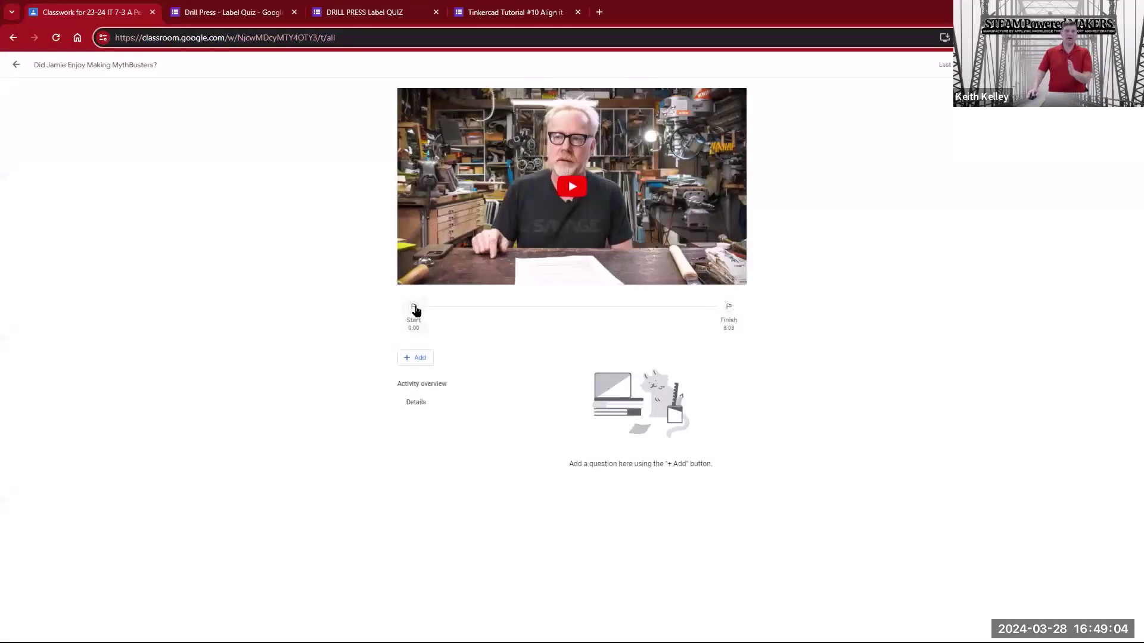
Step: Pause the video at 1:34, add an open-ended question reading "helklow" there, and save it
click(578, 196)
click(469, 268)
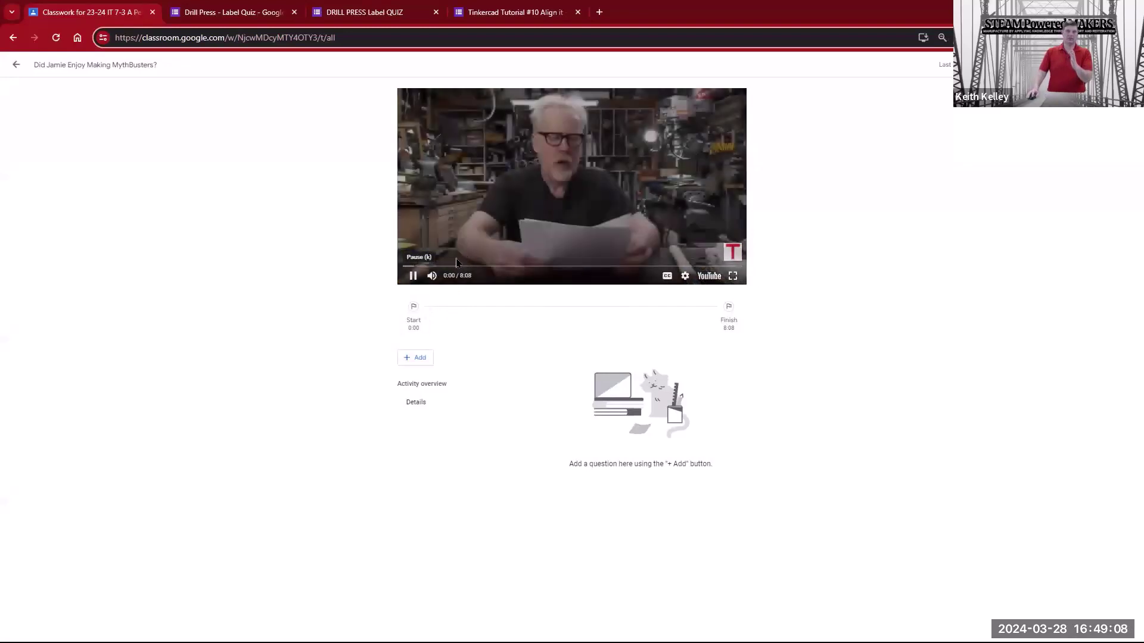
click(412, 275)
click(426, 357)
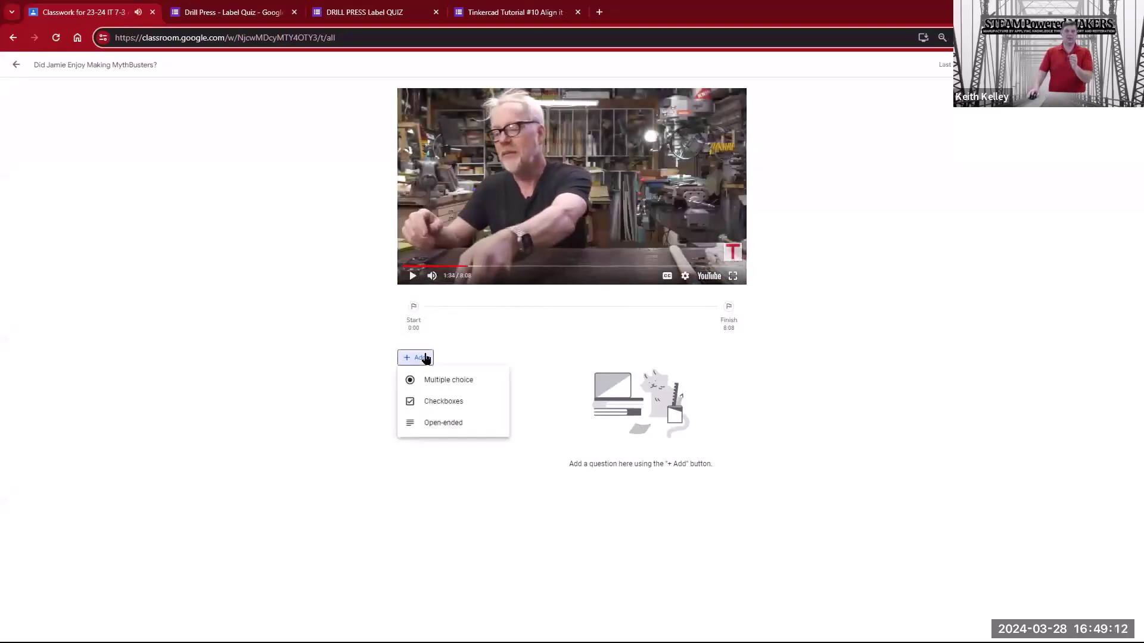
click(451, 425)
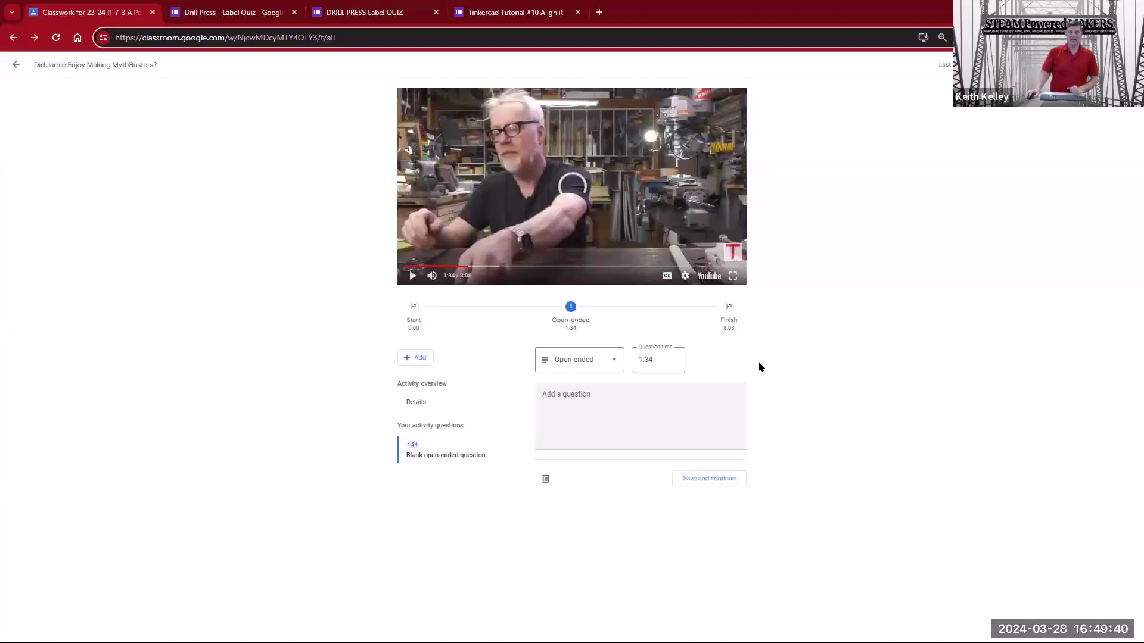
click(723, 480)
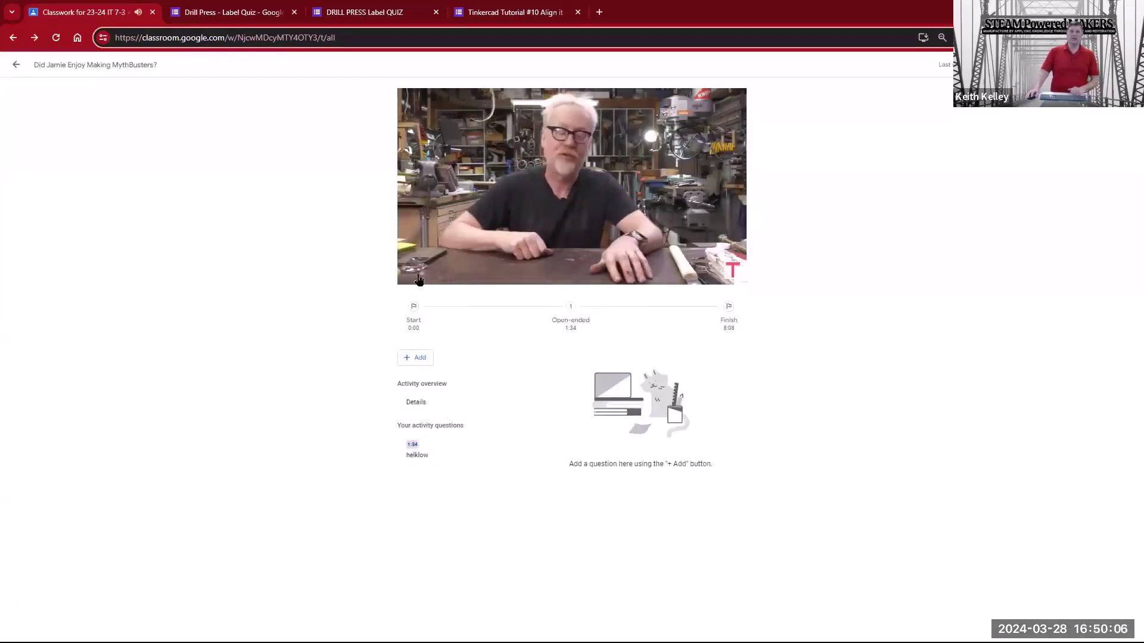
Step: Pause the video, preview the question activity as a student would see it, and leave the preview
click(450, 274)
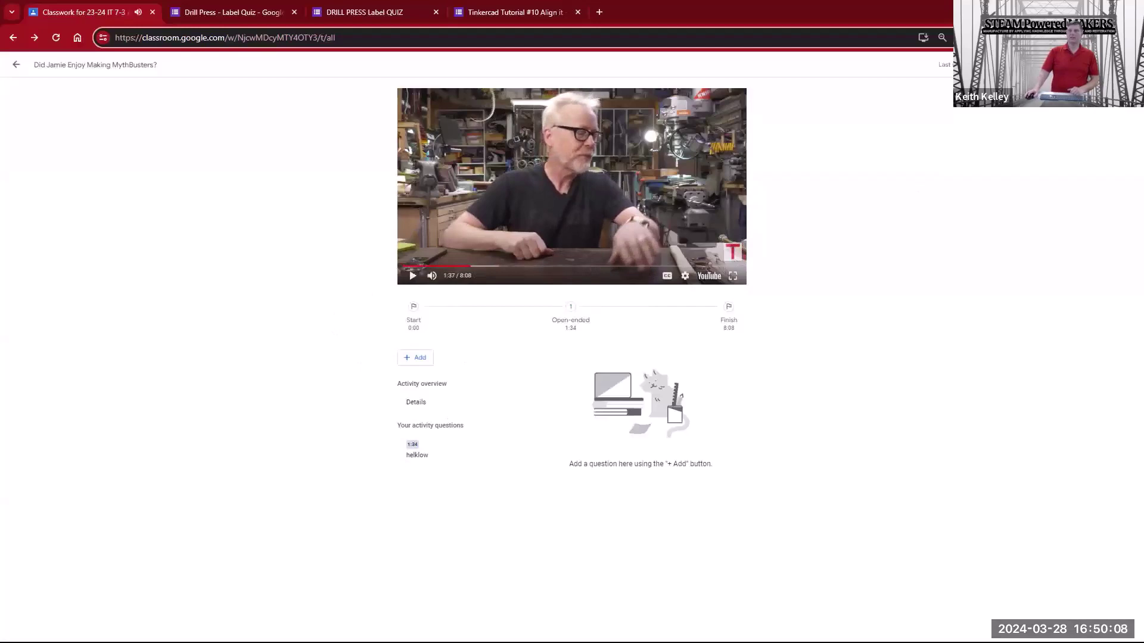
click(1040, 65)
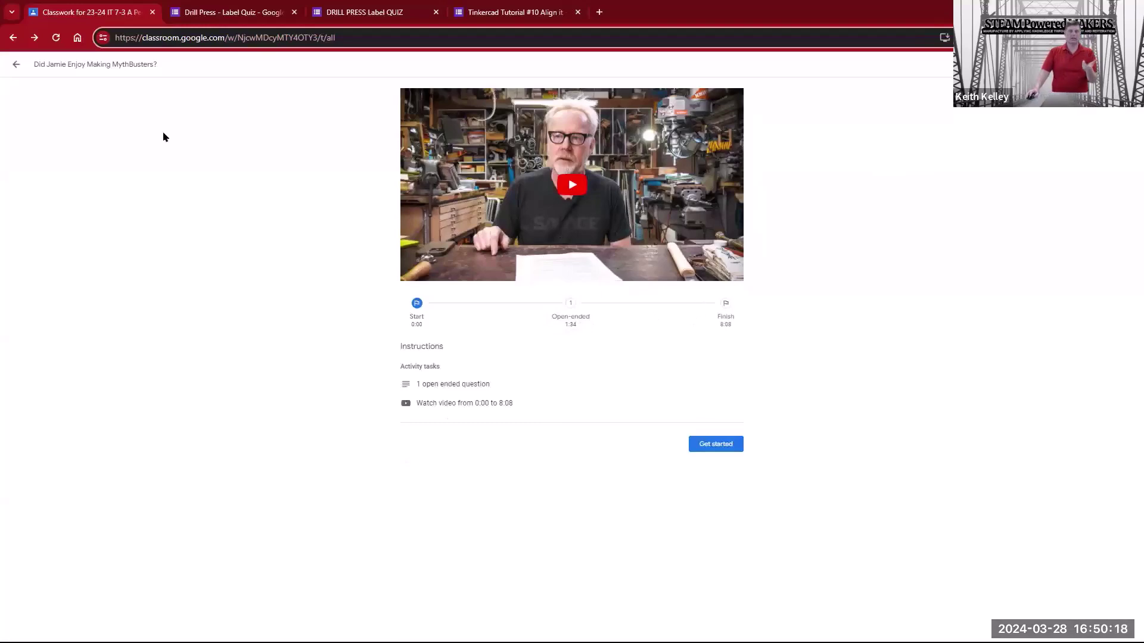
click(16, 65)
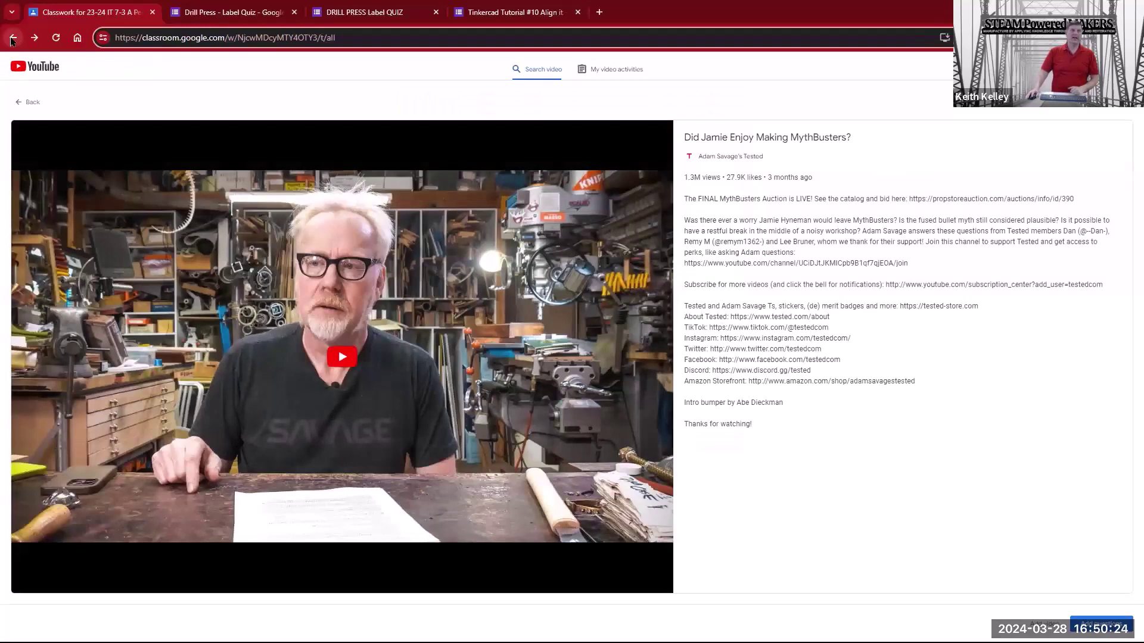
Step: Leave the YouTube attachment and the unfinished assignment, and open the gradebook of the 23-24 IT 8-4 class
click(12, 38)
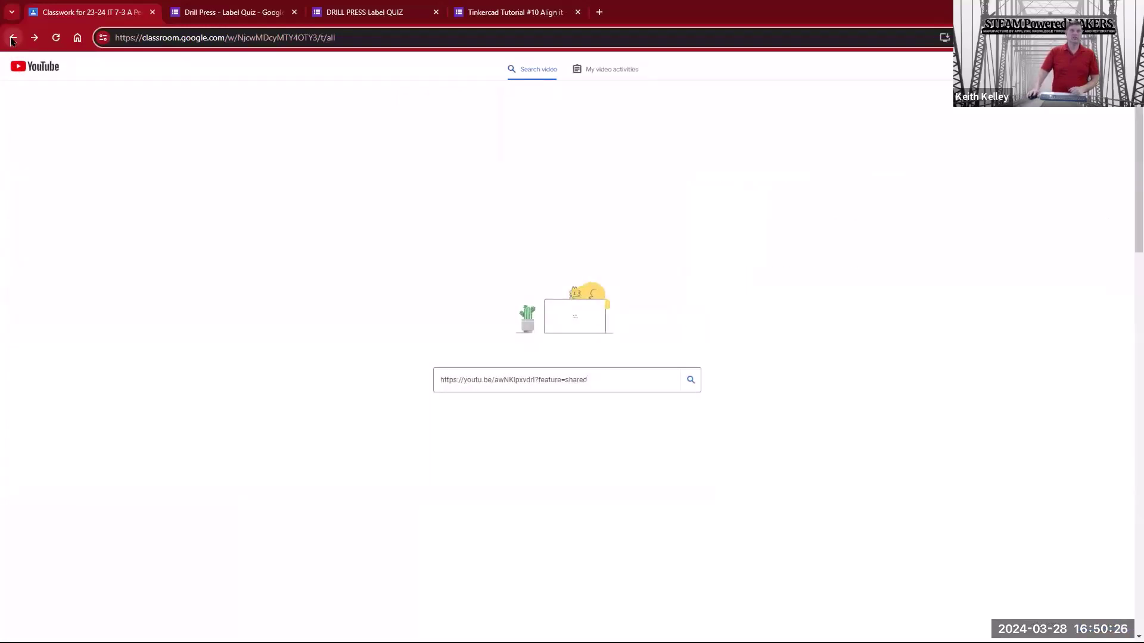
click(12, 39)
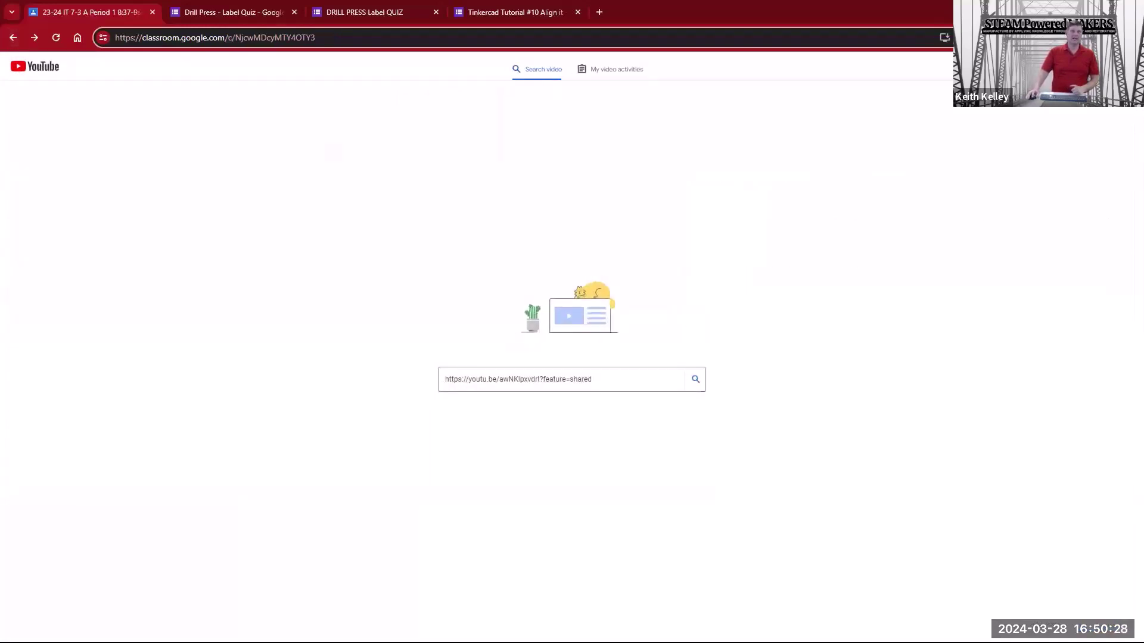
click(13, 38)
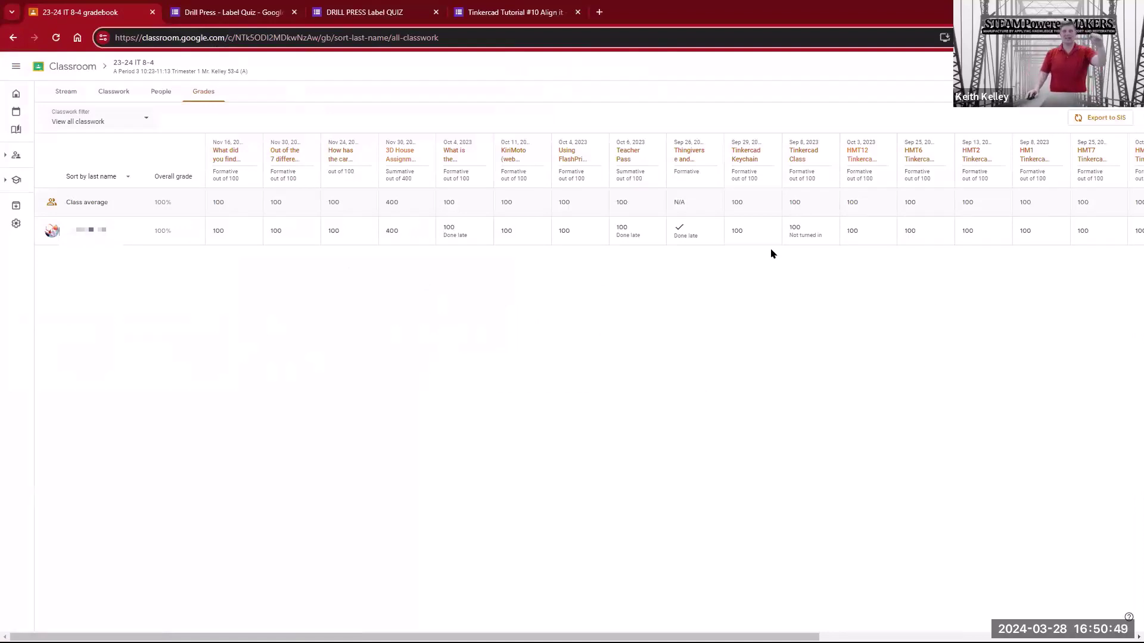
Step: Clear the student's Tinkercad Keychain grade, and open the return-work confirmation for it and cancel
click(742, 232)
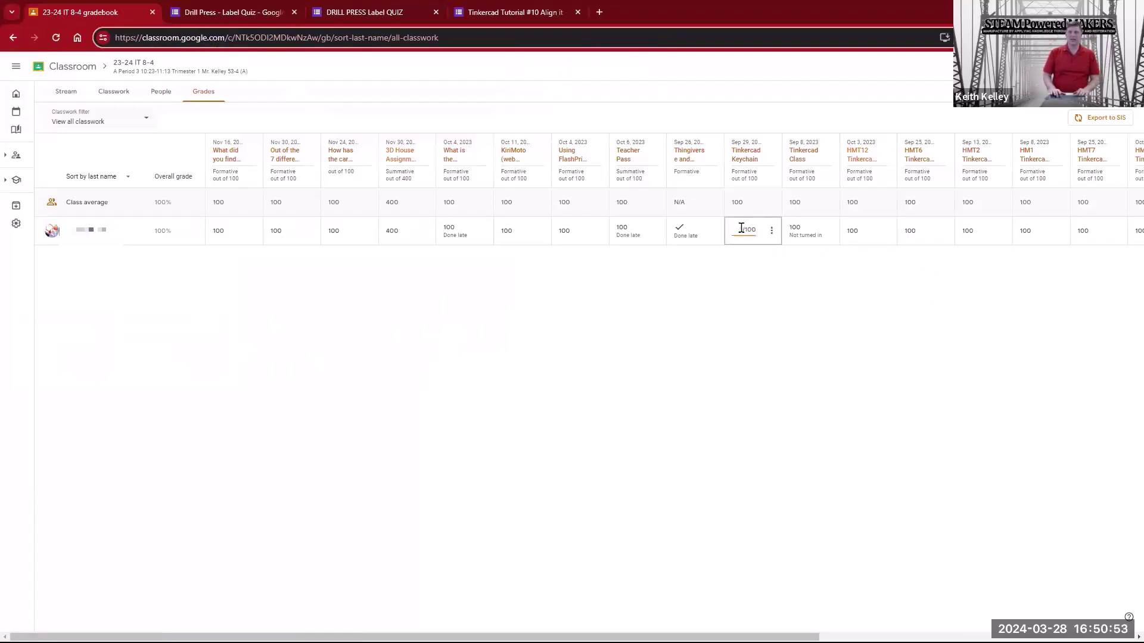
click(877, 349)
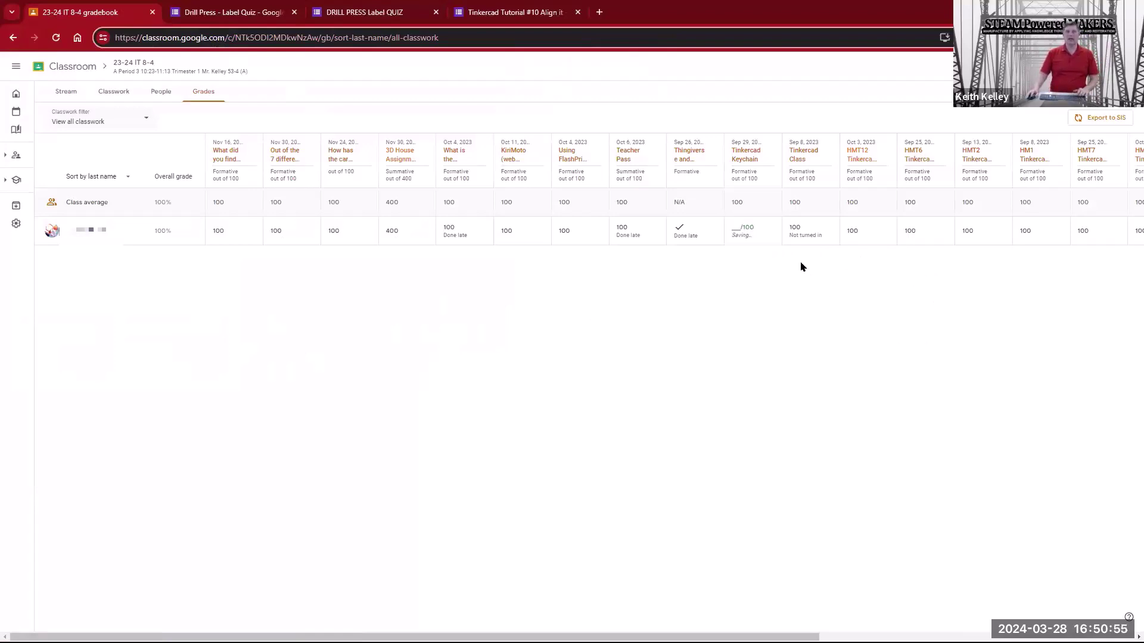
click(772, 231)
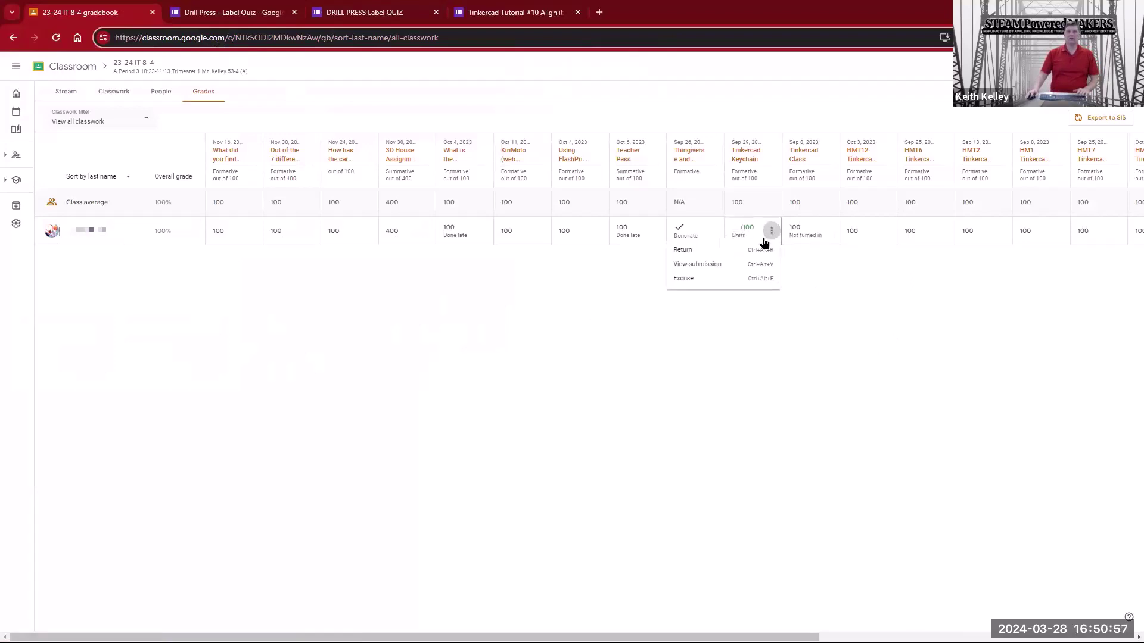
click(756, 250)
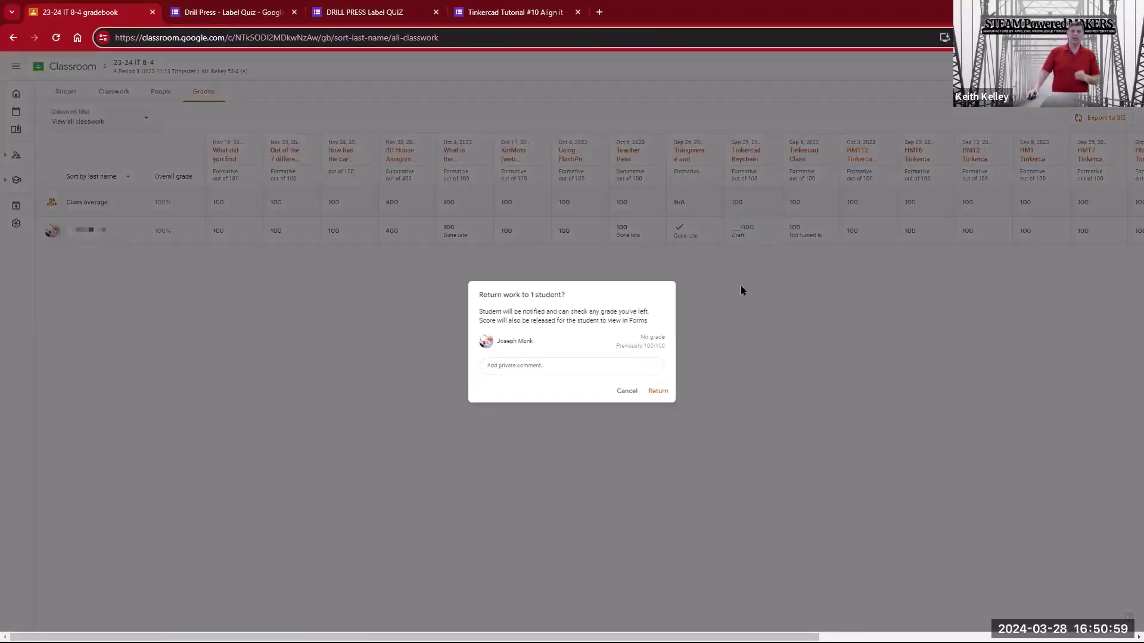
click(629, 393)
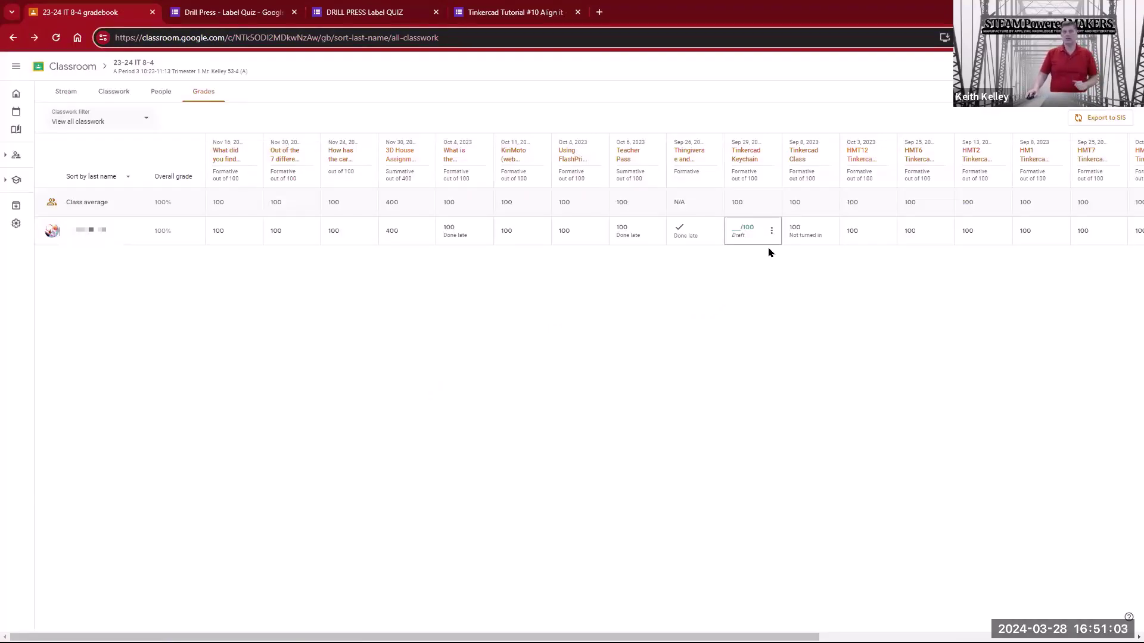
Step: View the student's Tinkercad Keychain submission from the gradebook, and return to the gradebook
click(773, 230)
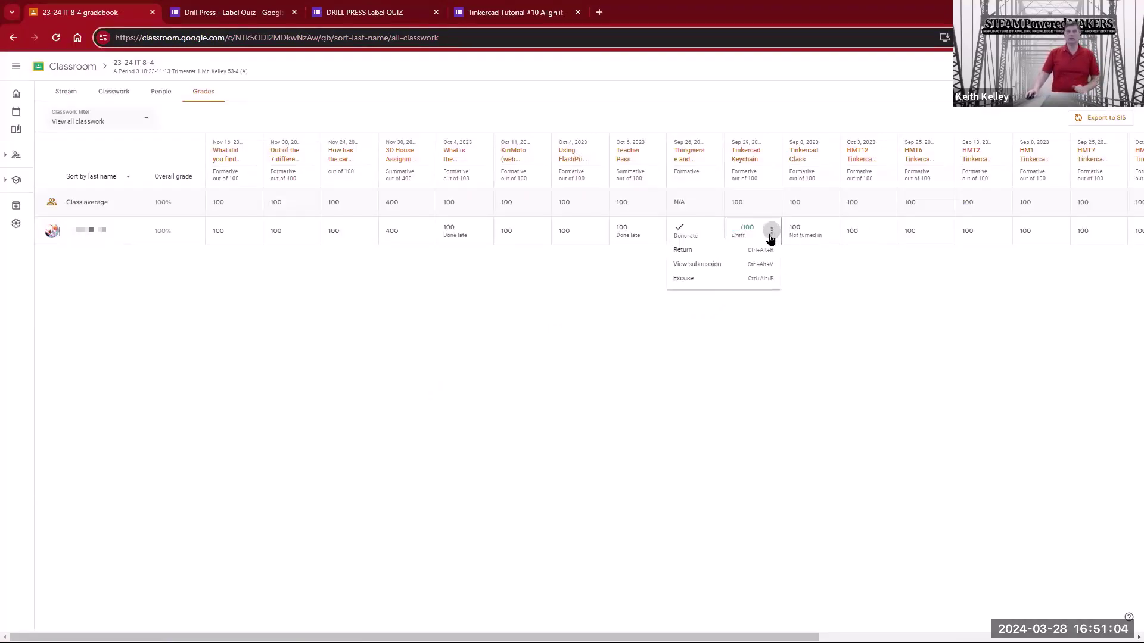
click(747, 266)
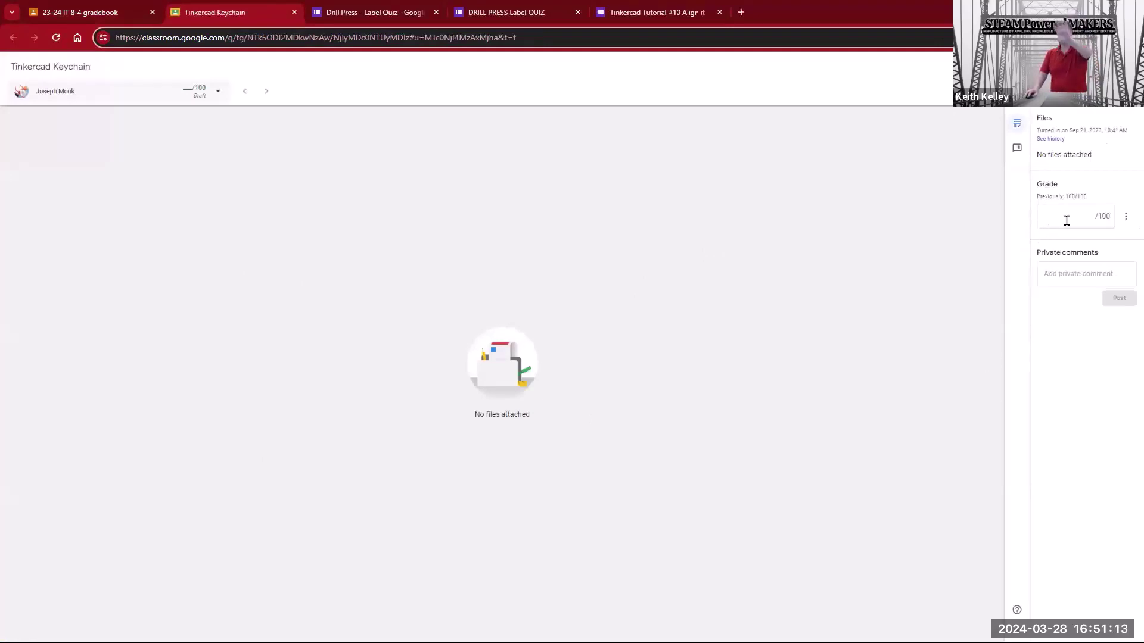
click(119, 17)
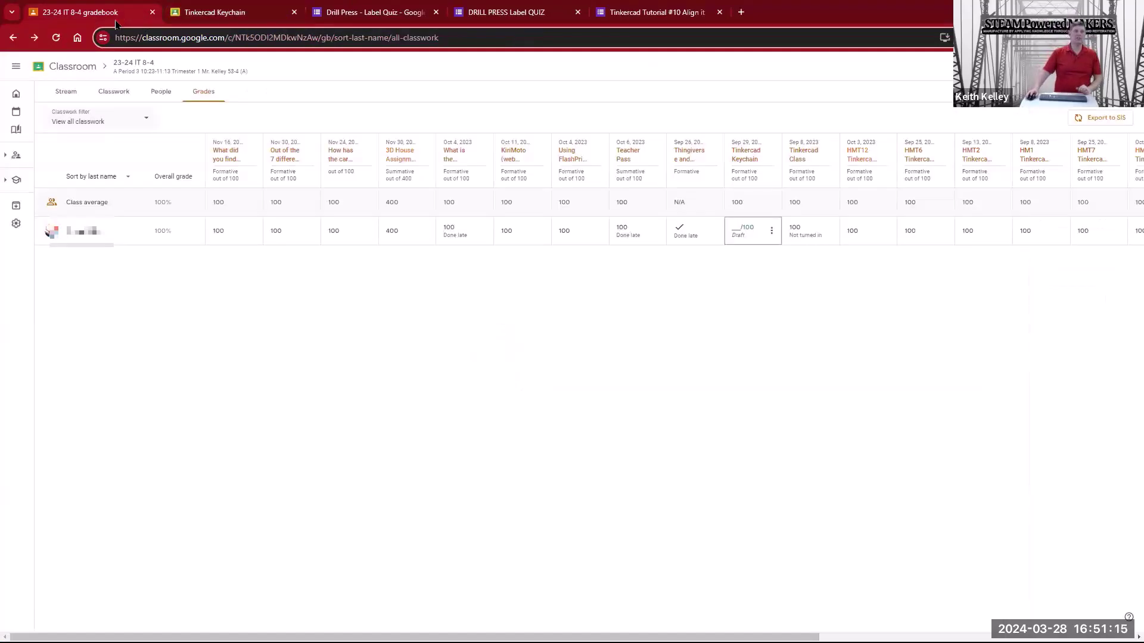
Step: View the student's graded Main Character drawing in the 20/21 6-1 Social Studies class, and close the submission
click(87, 68)
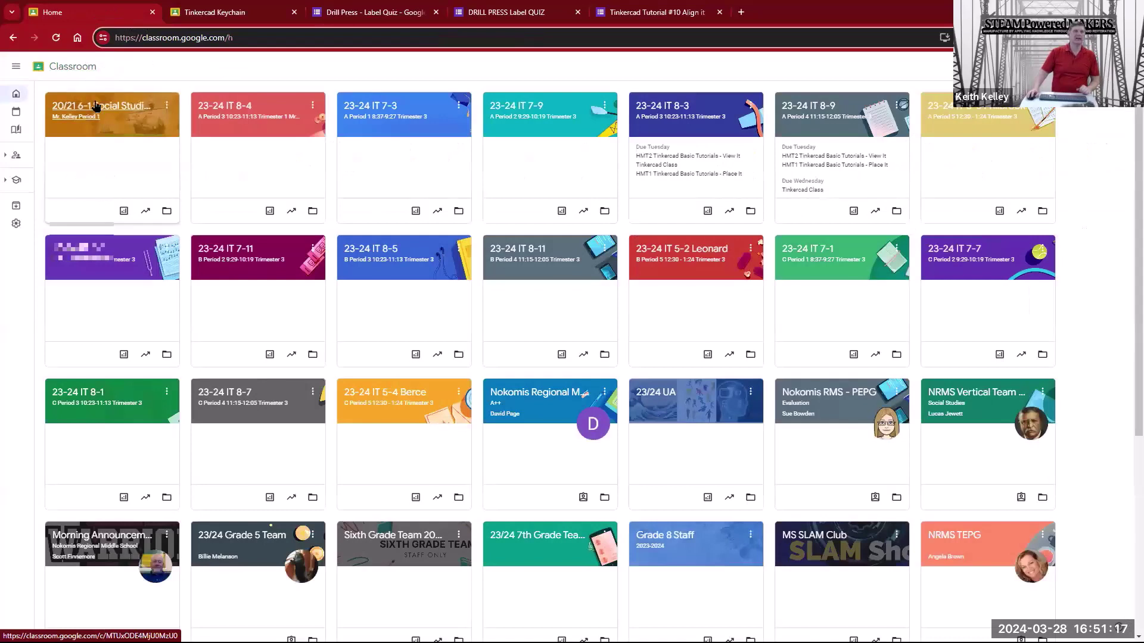
click(96, 106)
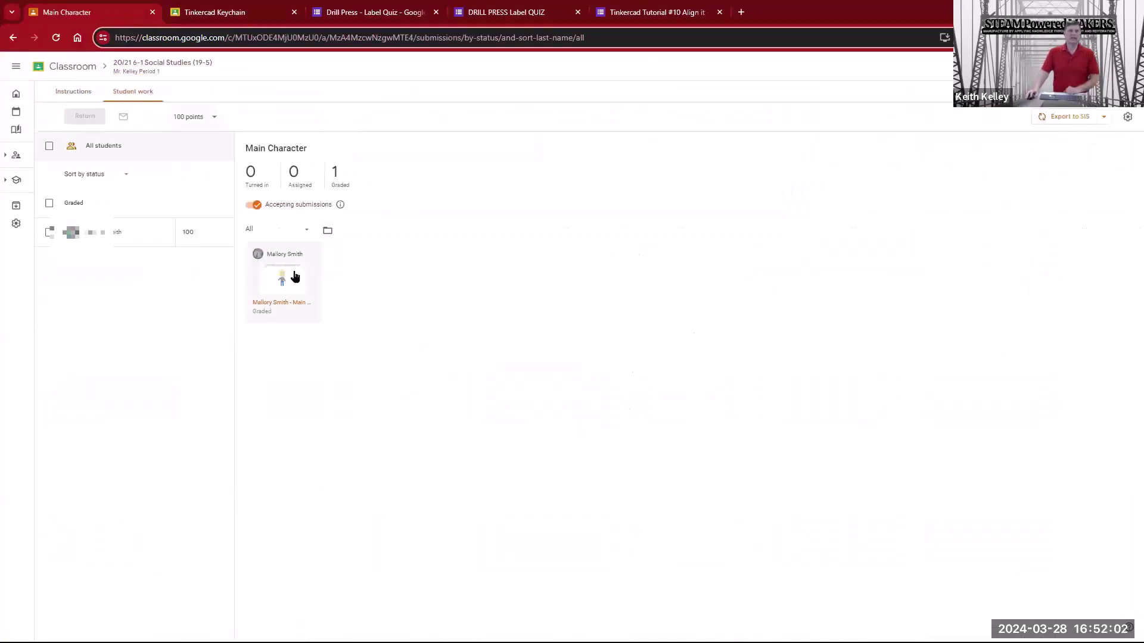
click(297, 276)
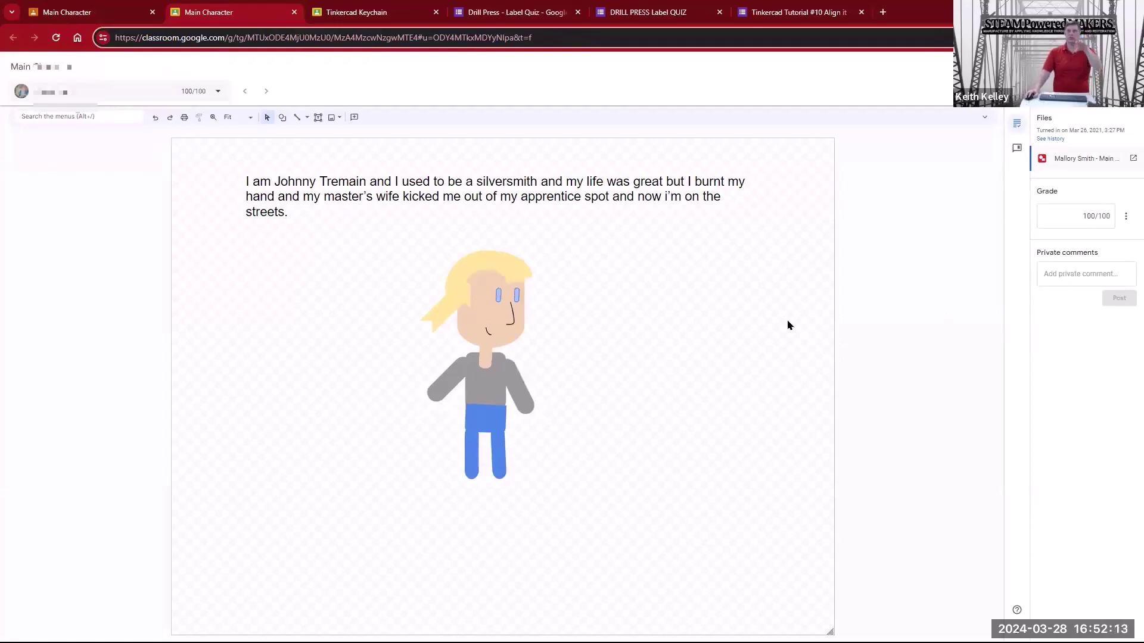
click(294, 12)
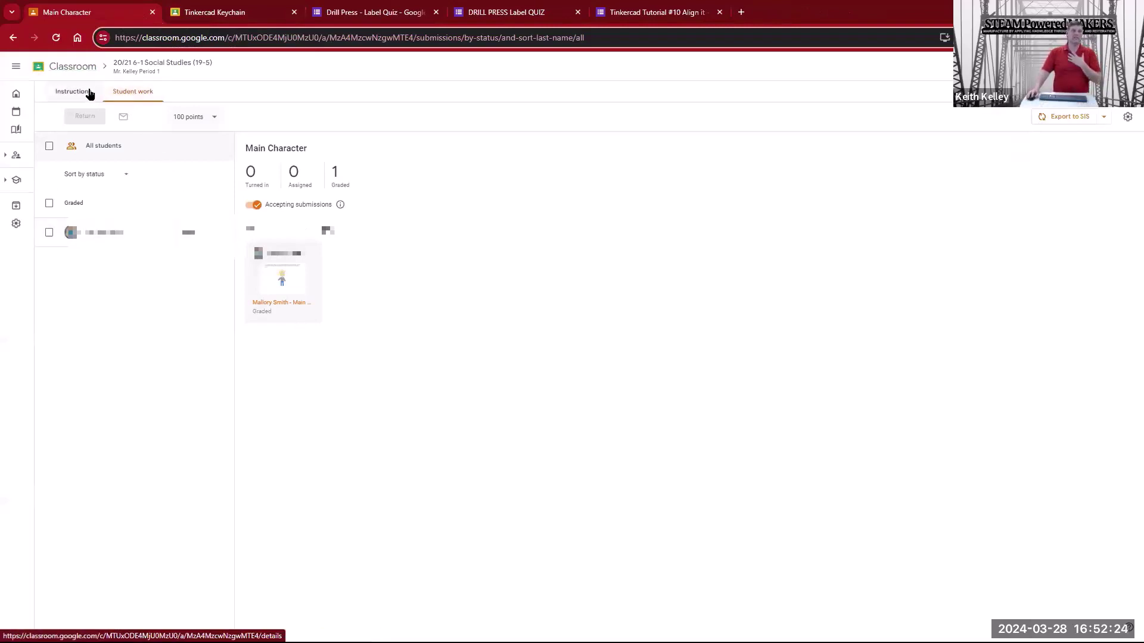
Step: Open the student work for CW25 Timeline from the 20/21 6-1 Social Studies gradebook
click(74, 65)
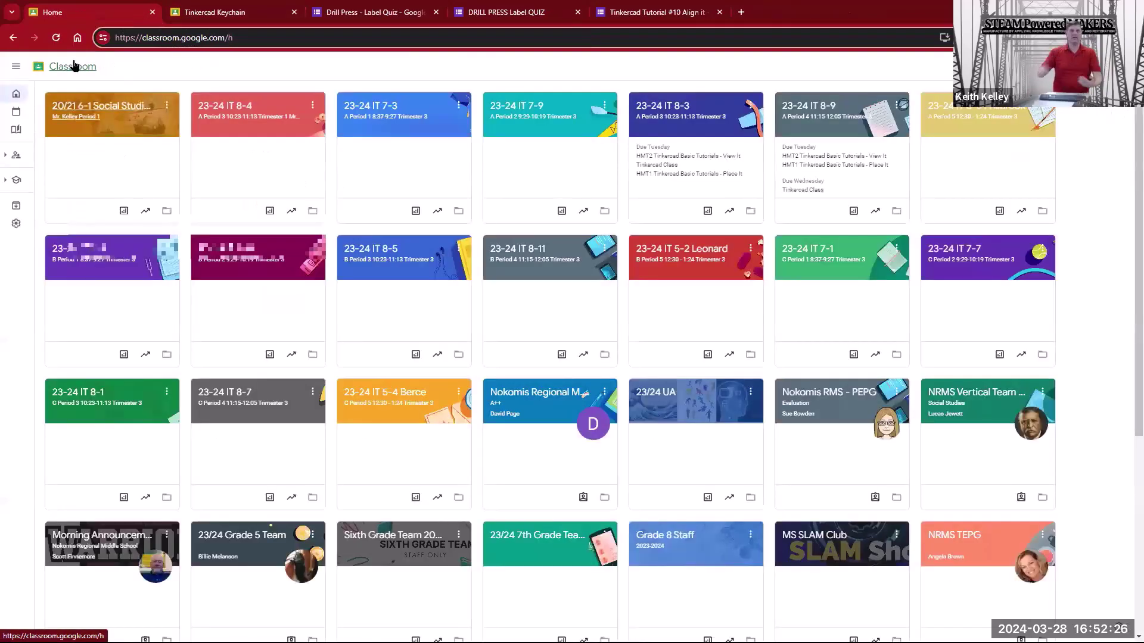
click(80, 106)
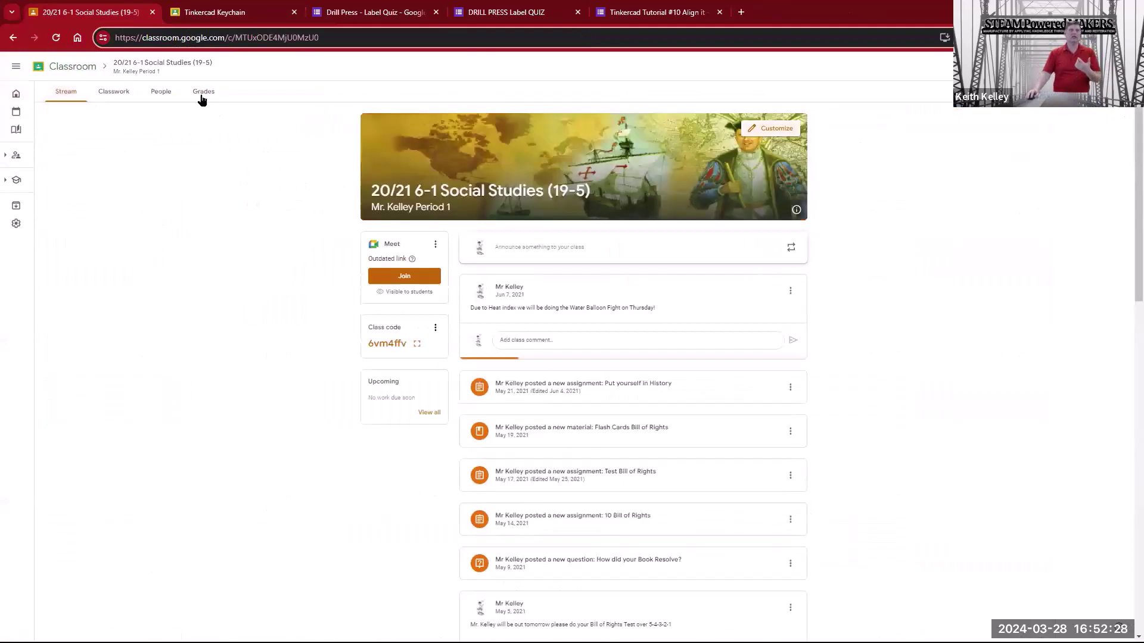
click(204, 92)
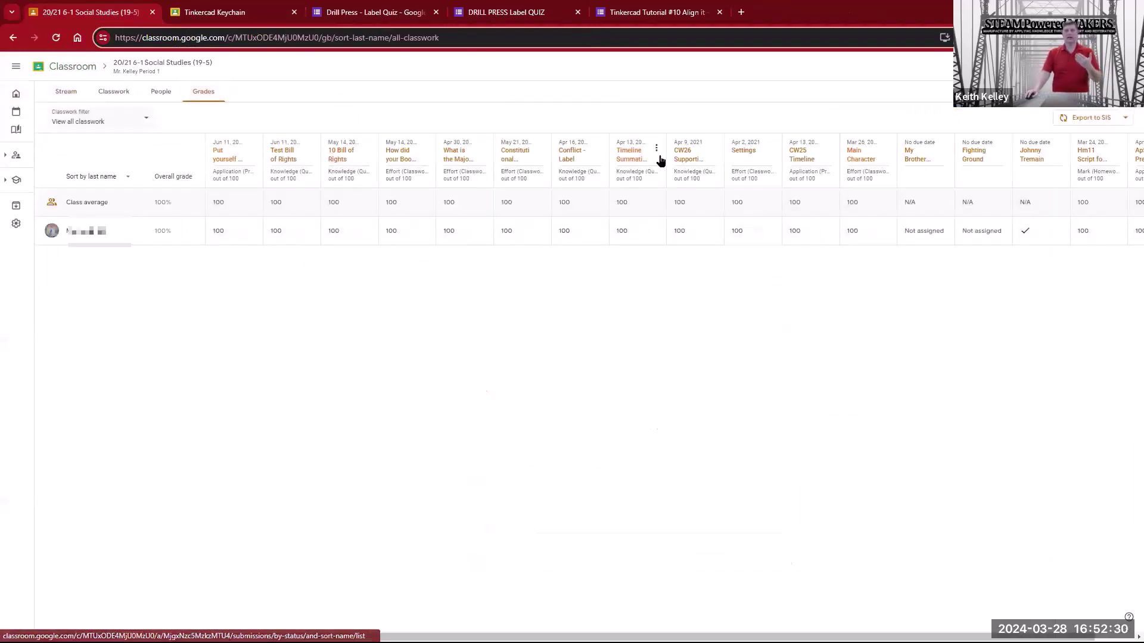
click(791, 163)
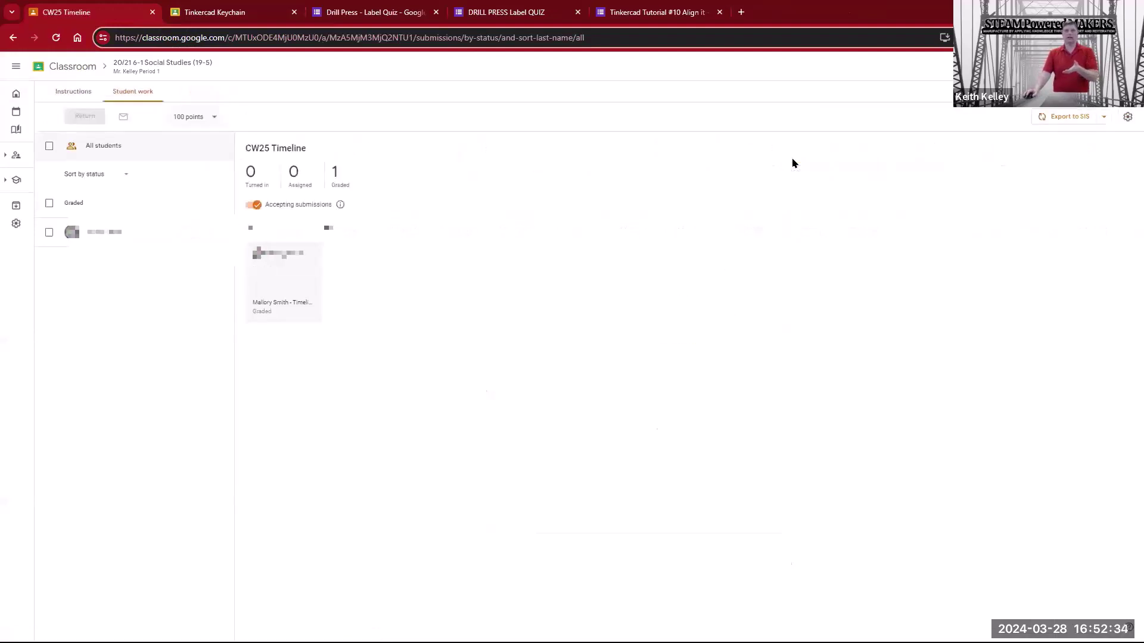
Step: Review slides 2 to 4 of the student's CW25 Timeline presentation, and close the submission
click(297, 296)
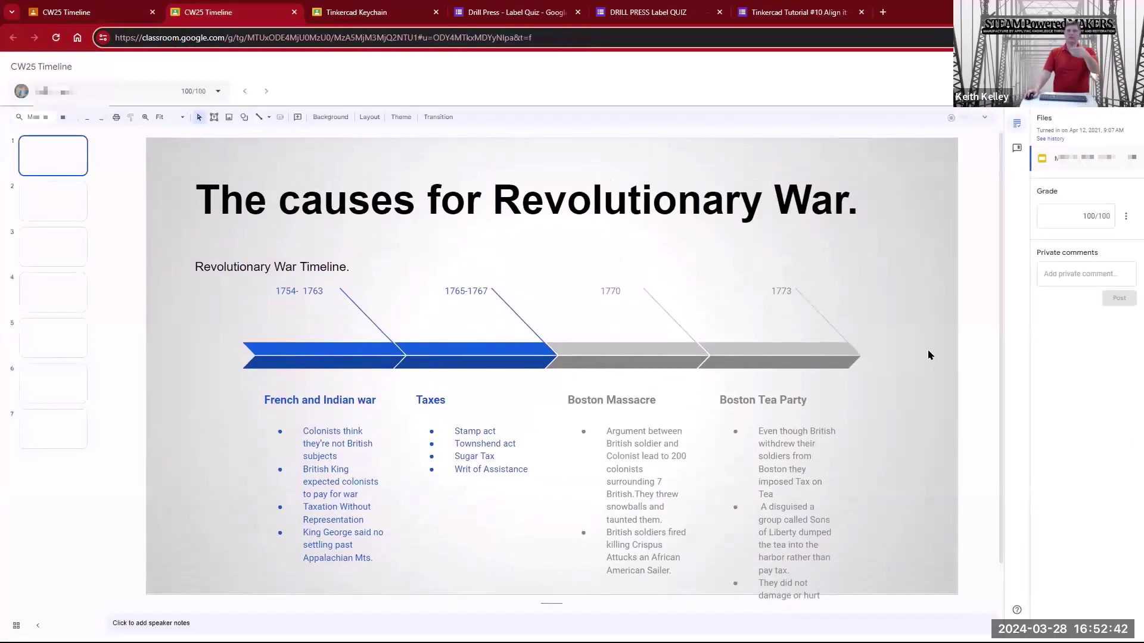
click(59, 203)
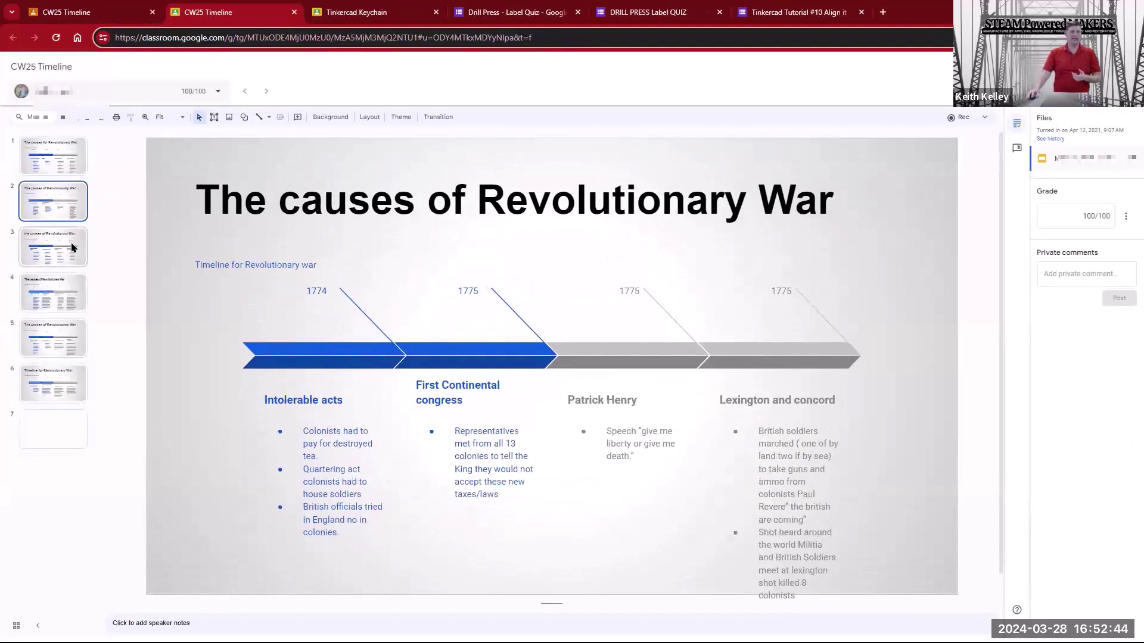
click(71, 248)
click(71, 290)
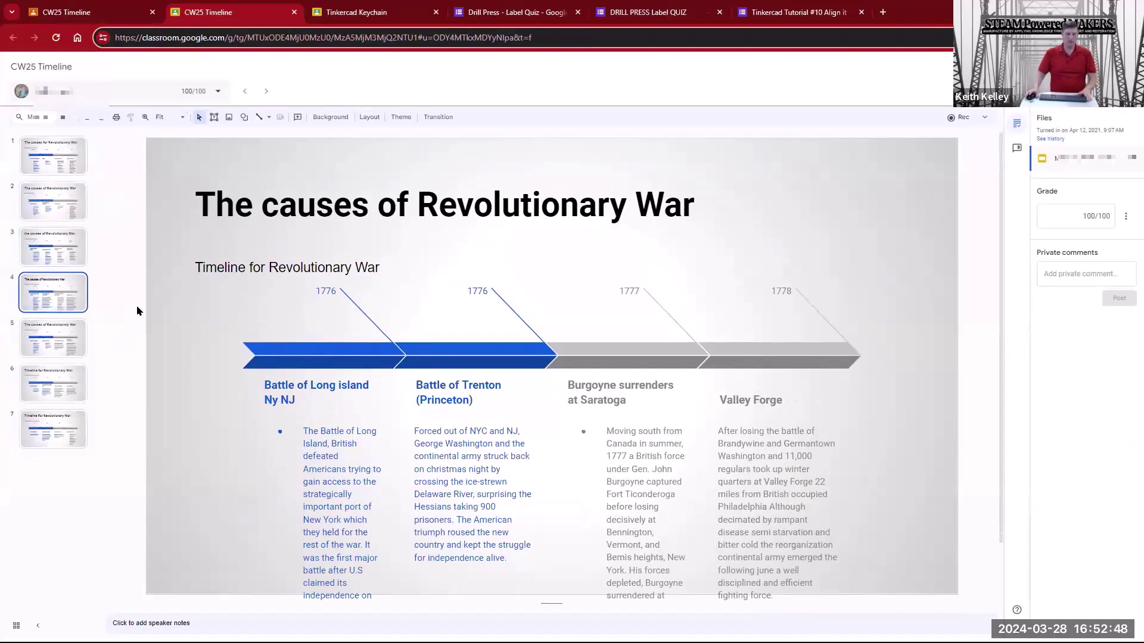
click(295, 12)
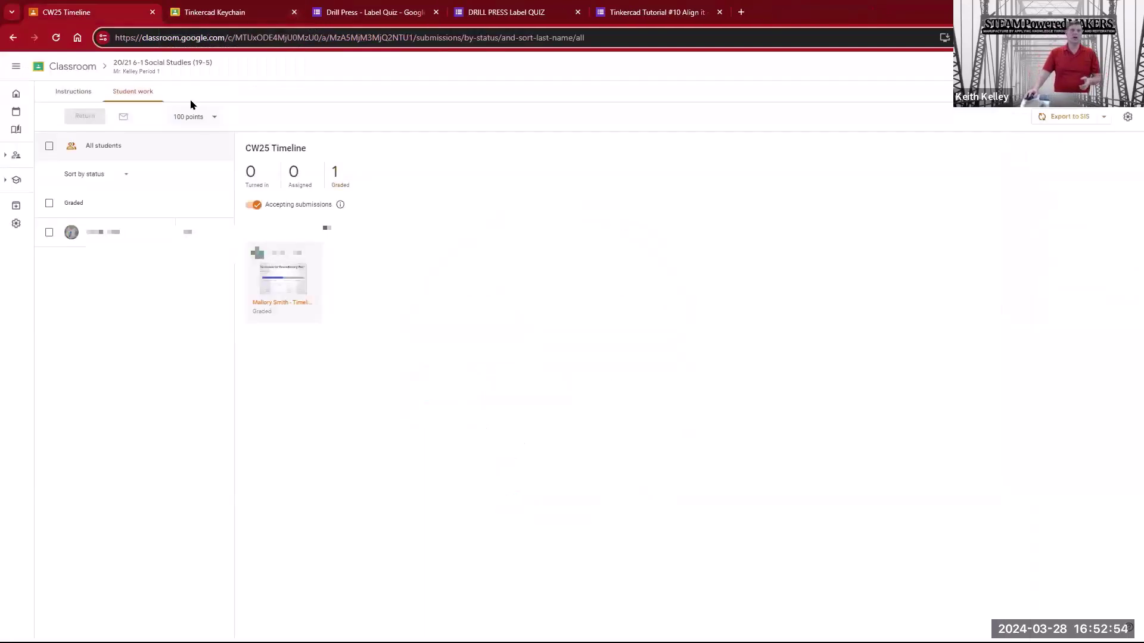
Step: Look over the classwork topics of the 20/21 6-1 Social Studies class and return to its gradebook
click(91, 68)
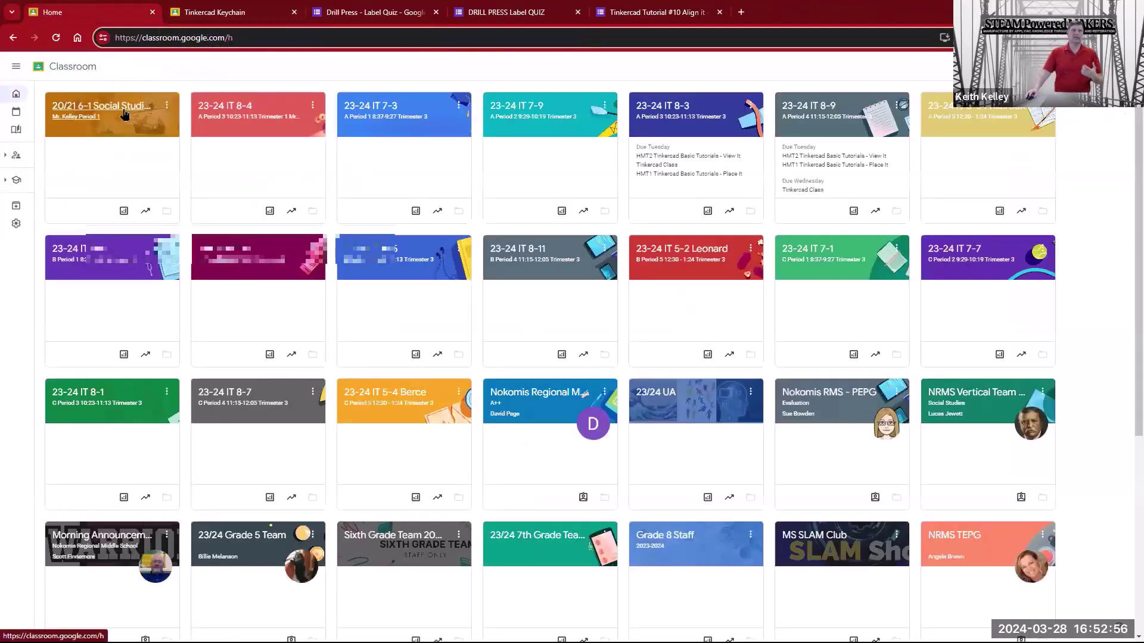
click(125, 112)
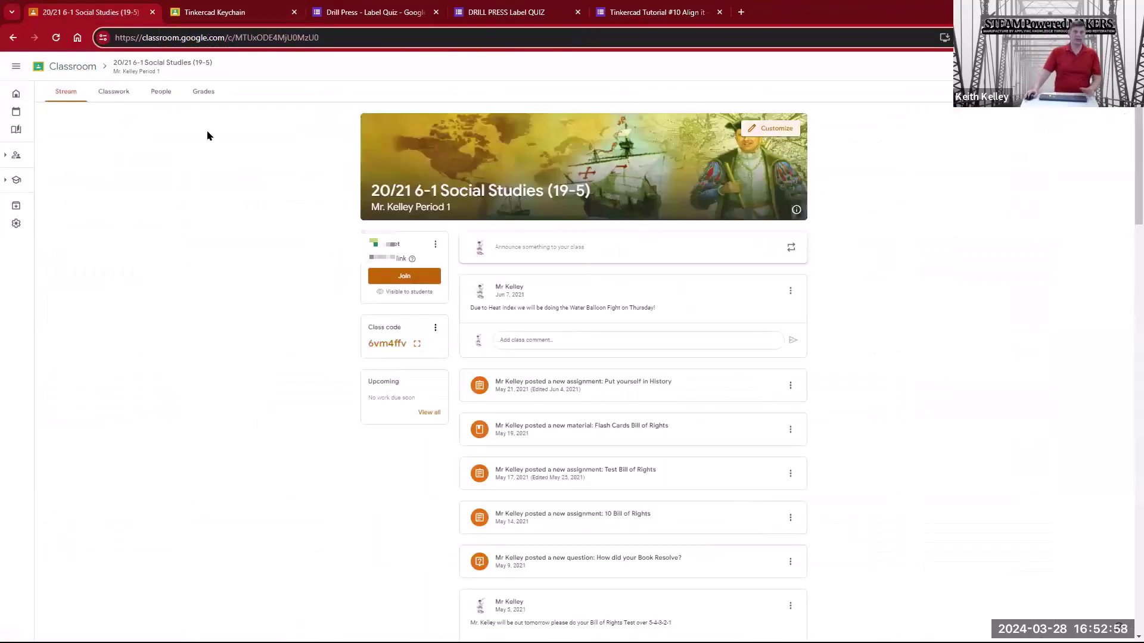
click(115, 95)
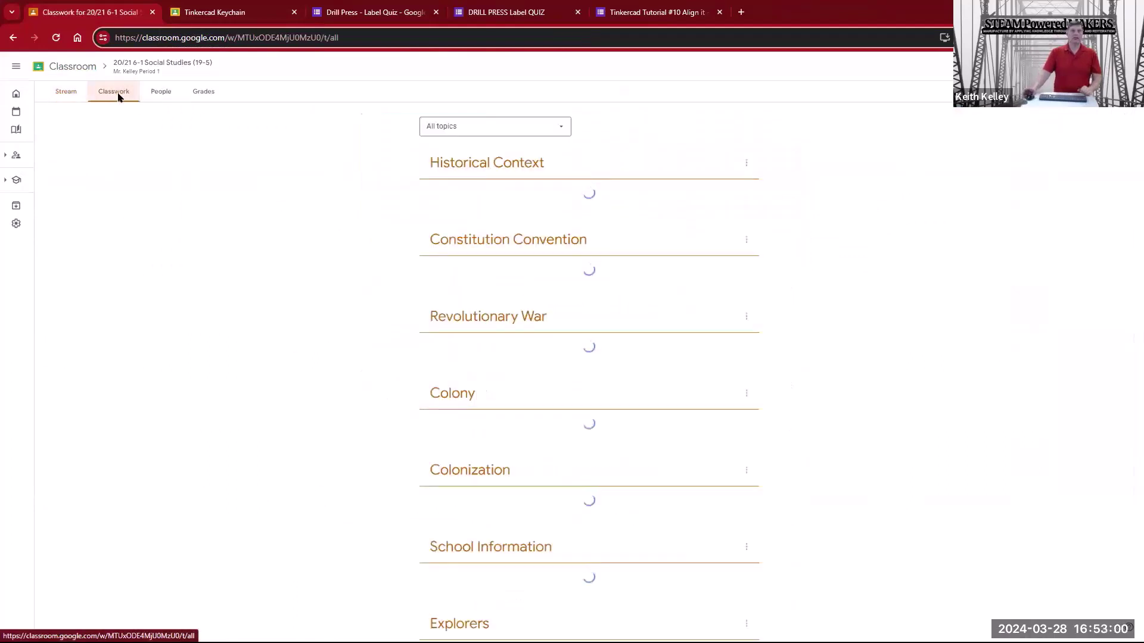
click(194, 95)
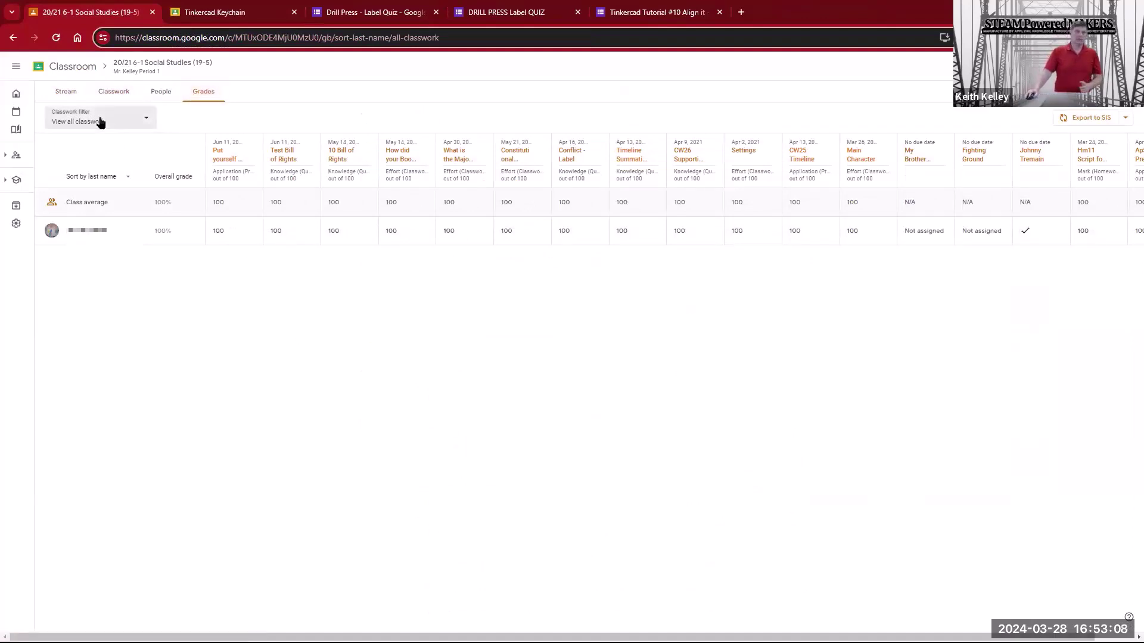
Step: Open the classwork of the 23-24 IT 7-3 class and start reusing an existing post
click(84, 69)
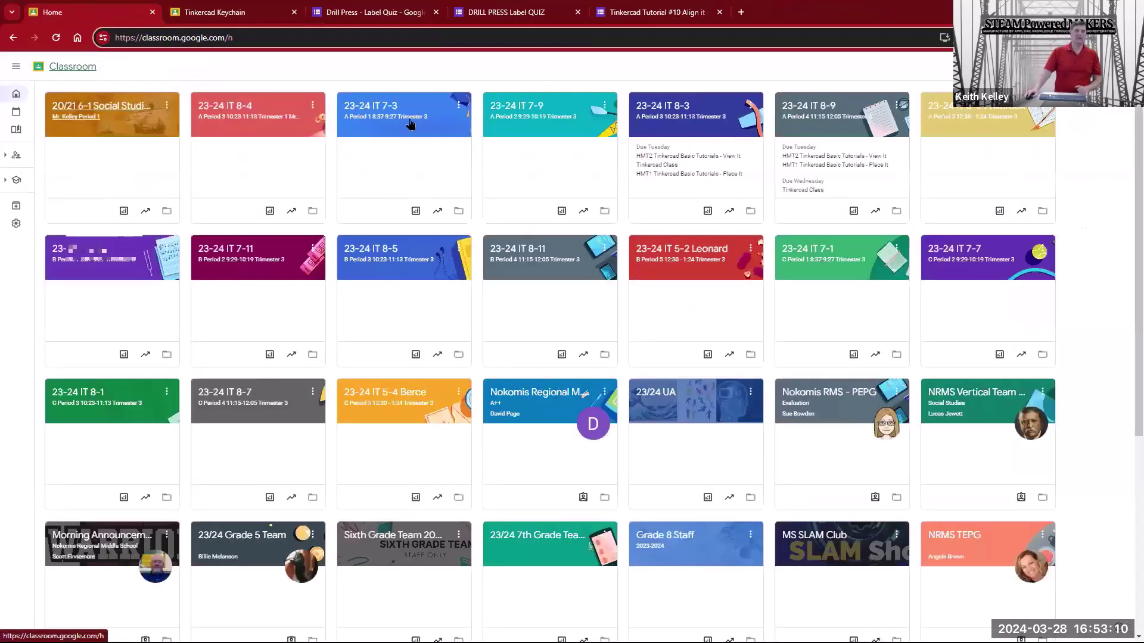
click(385, 117)
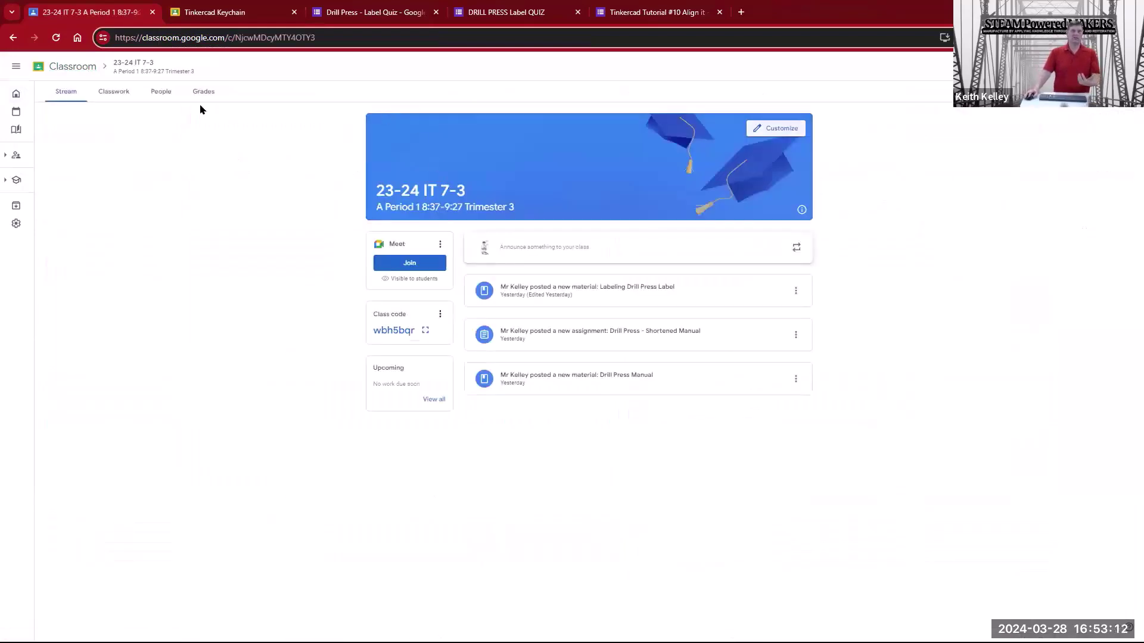
click(113, 92)
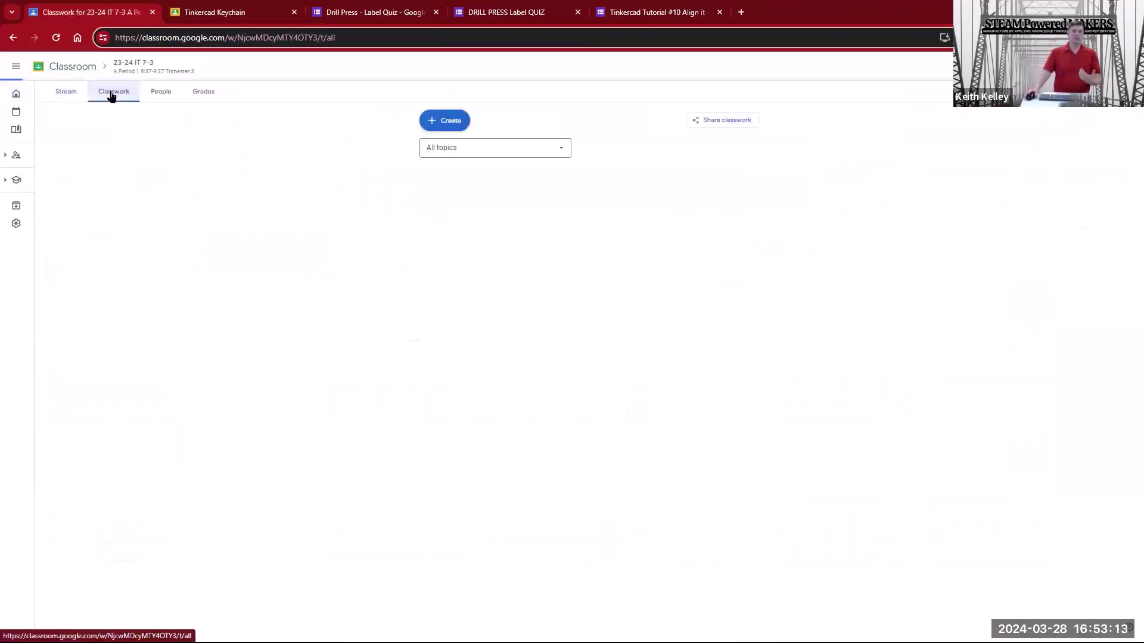
click(455, 122)
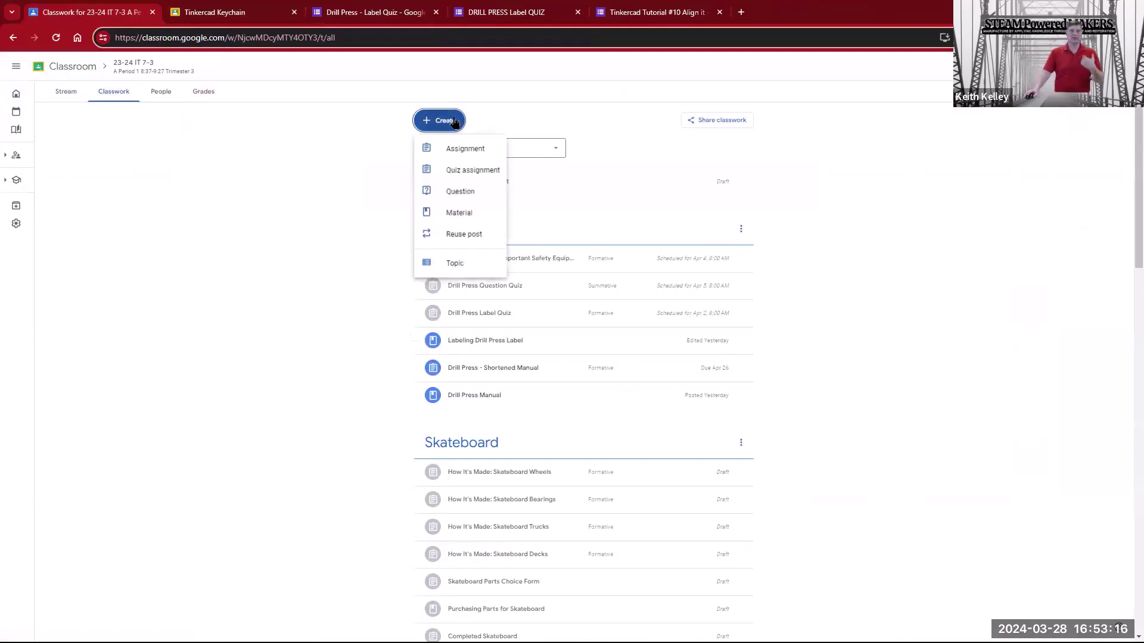
click(466, 235)
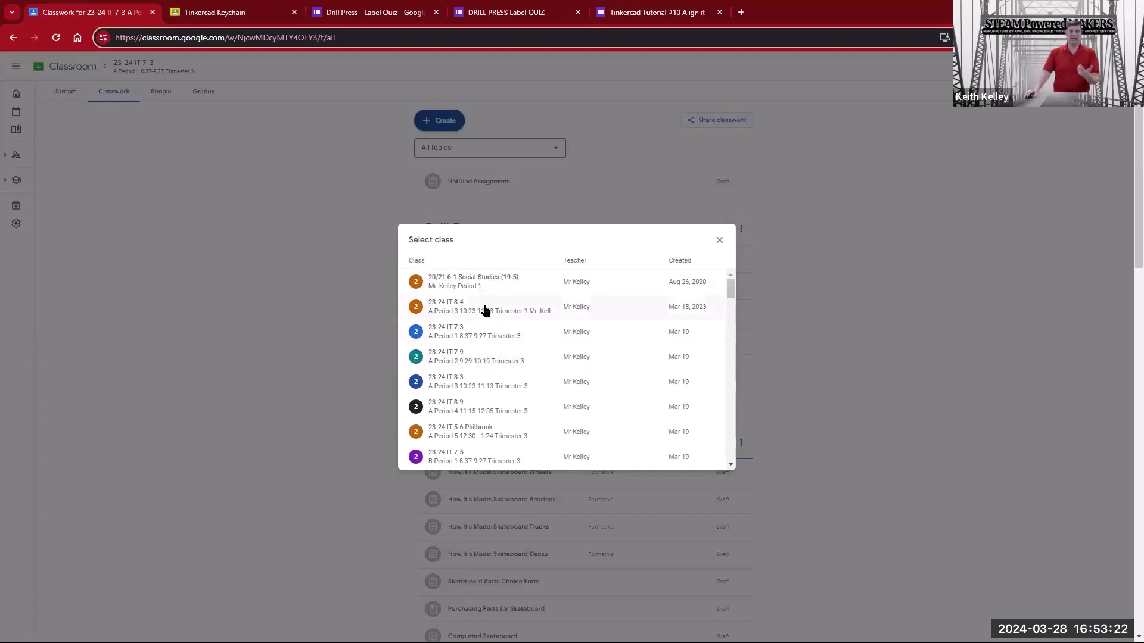
Step: Reuse the Chop Saw Questions Quiz post from the IT 7-11 Year 2021-22 class, with new copies of all attachments
scroll(486, 309, down, 10)
scroll(496, 362, down, 10)
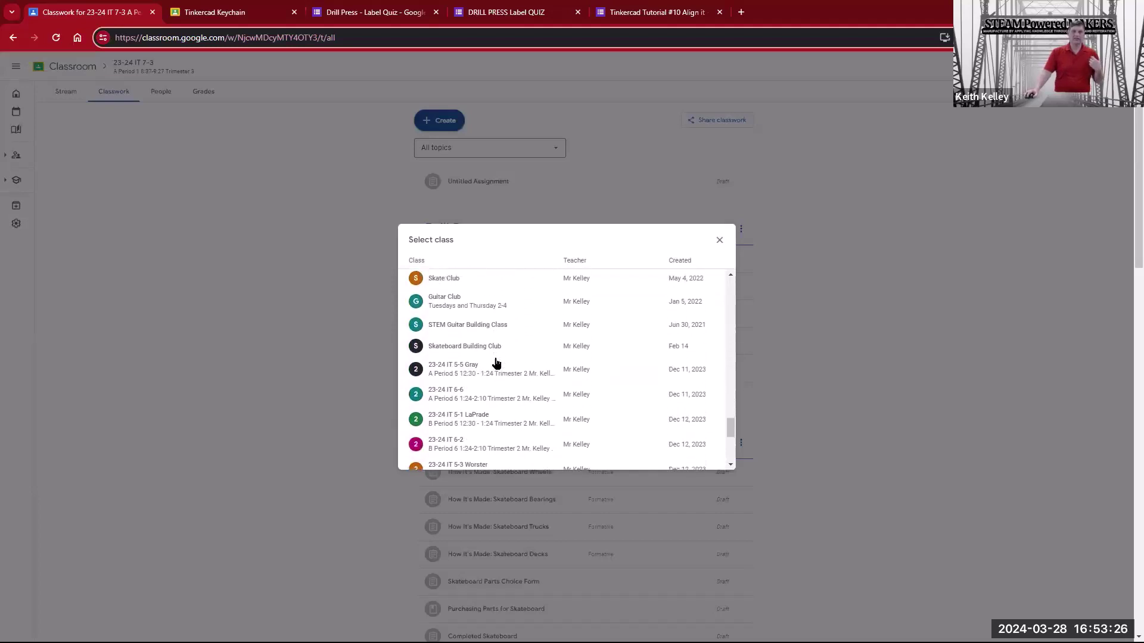
scroll(496, 363, down, 5)
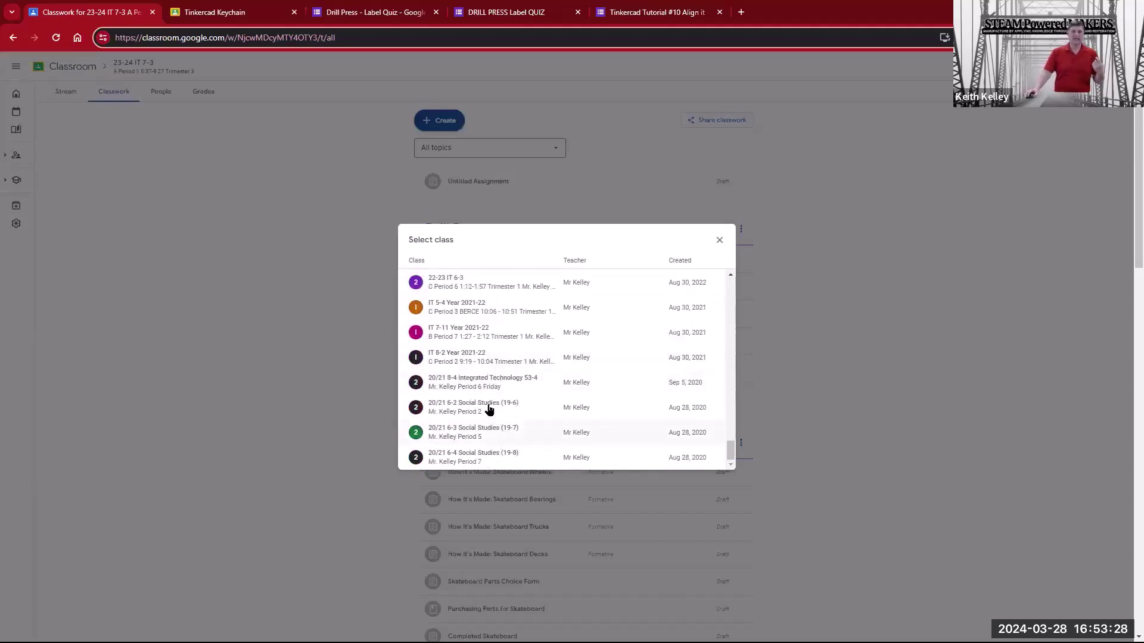
click(484, 338)
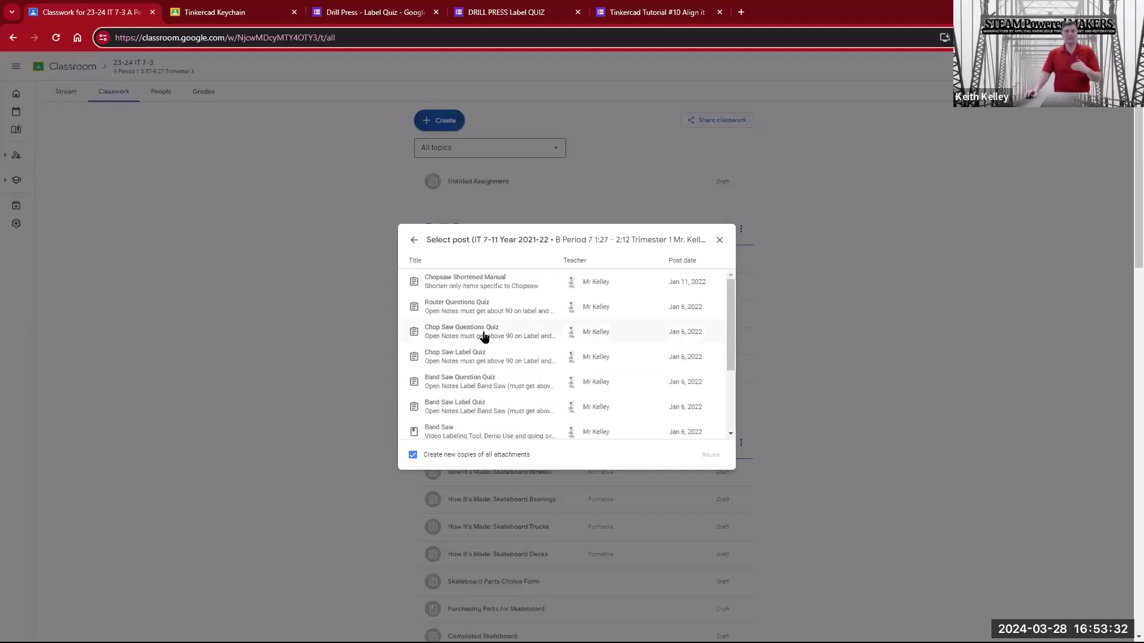
click(482, 337)
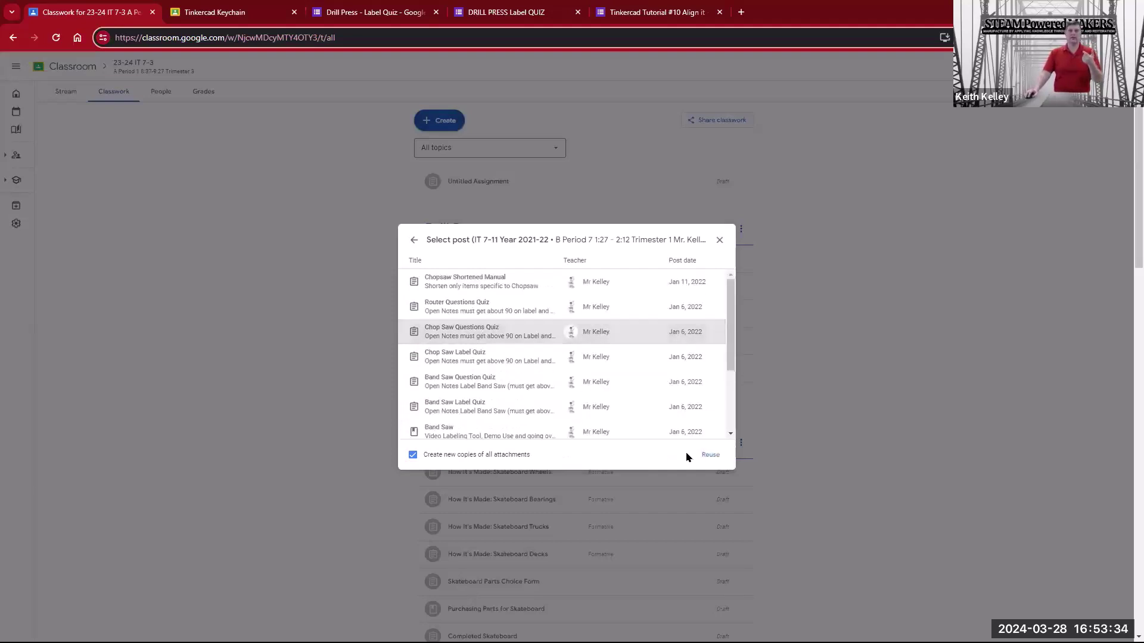
click(706, 456)
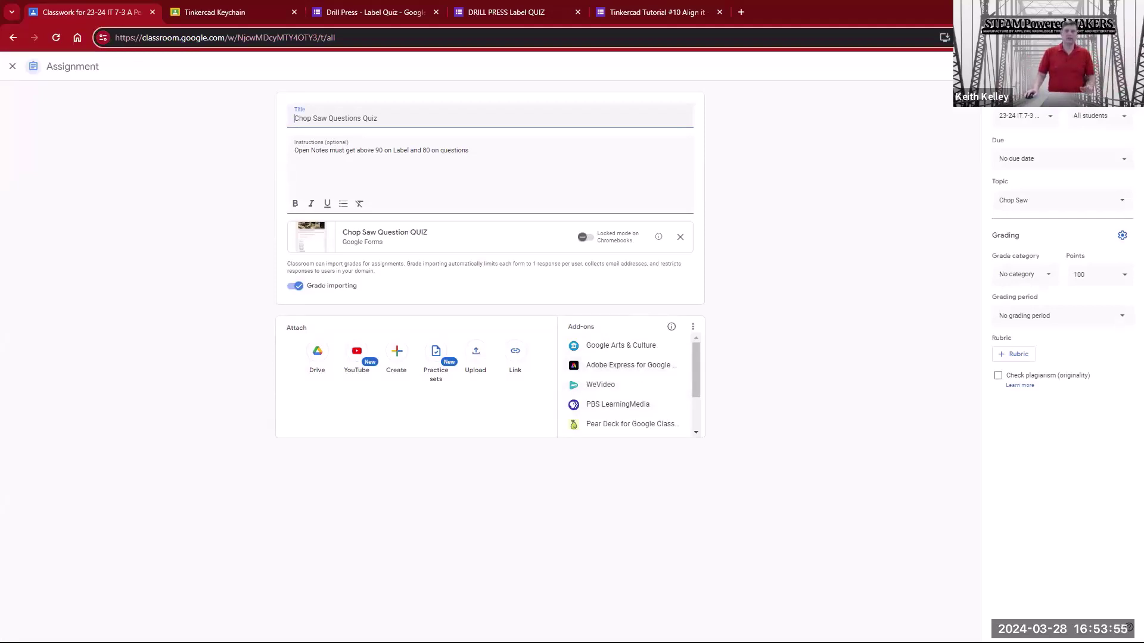
Step: Explore the practice sets option by opening a new untitled practice set, and return to the assignment without attaching it
click(441, 357)
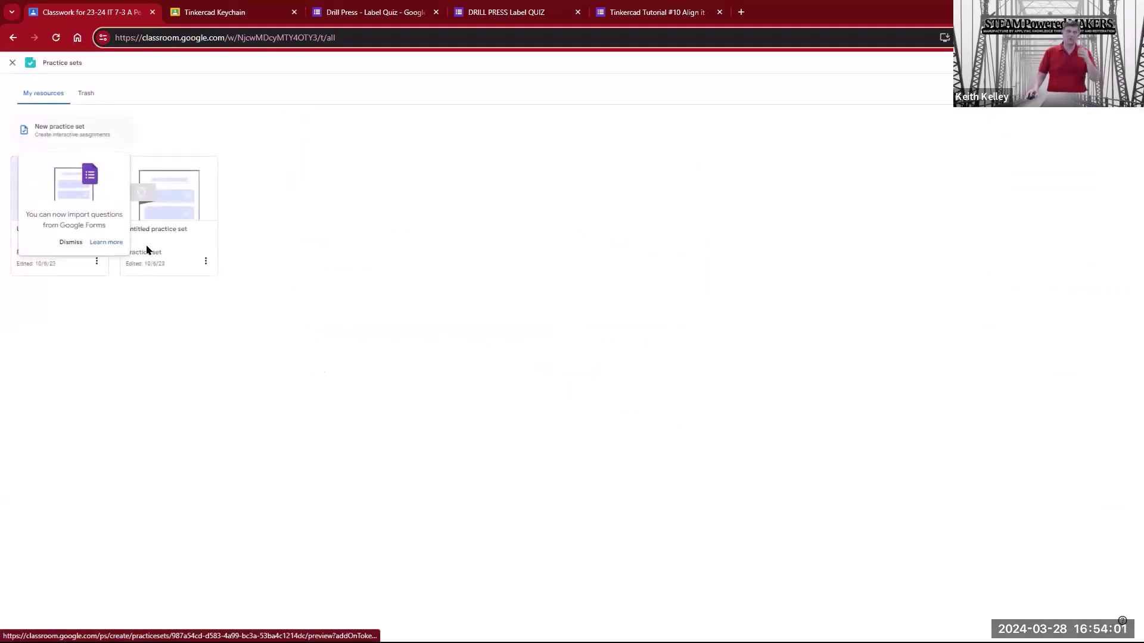
click(71, 242)
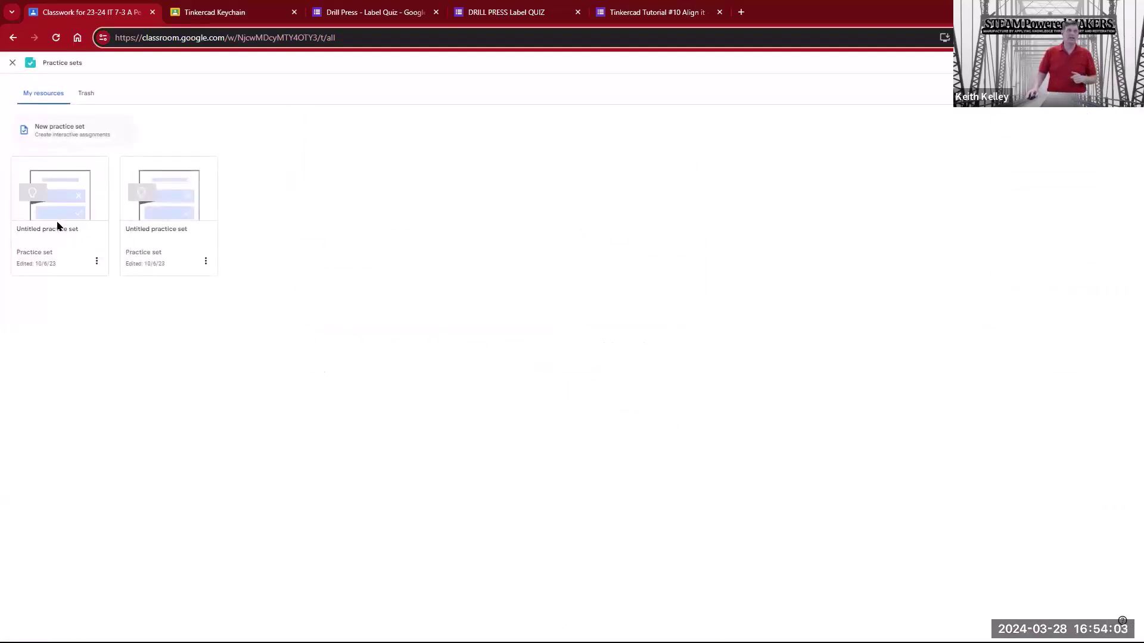
click(69, 135)
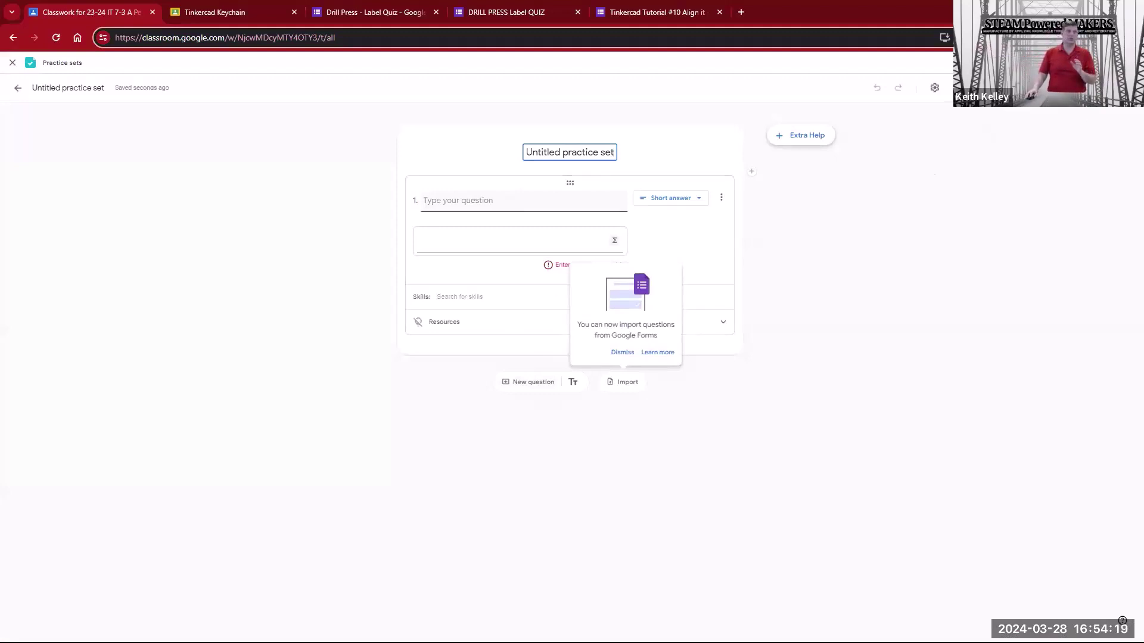
click(12, 63)
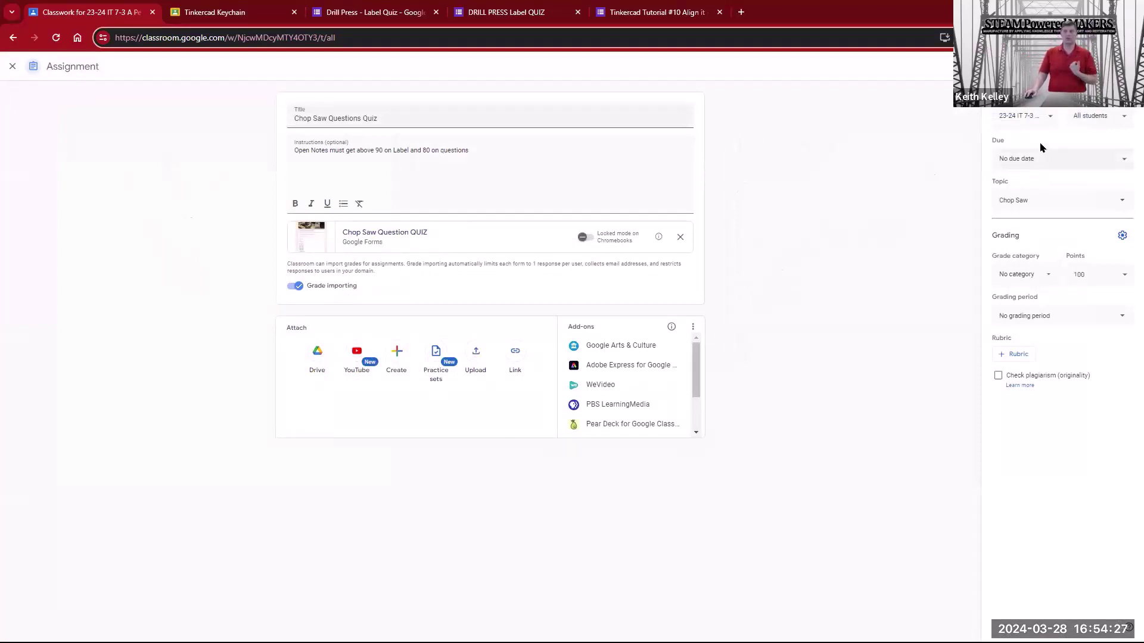
Step: Add the 23-24 IT 7-9 and 23-24 IT 8-3 classes as recipients of the Chop Saw Questions Quiz
click(1048, 119)
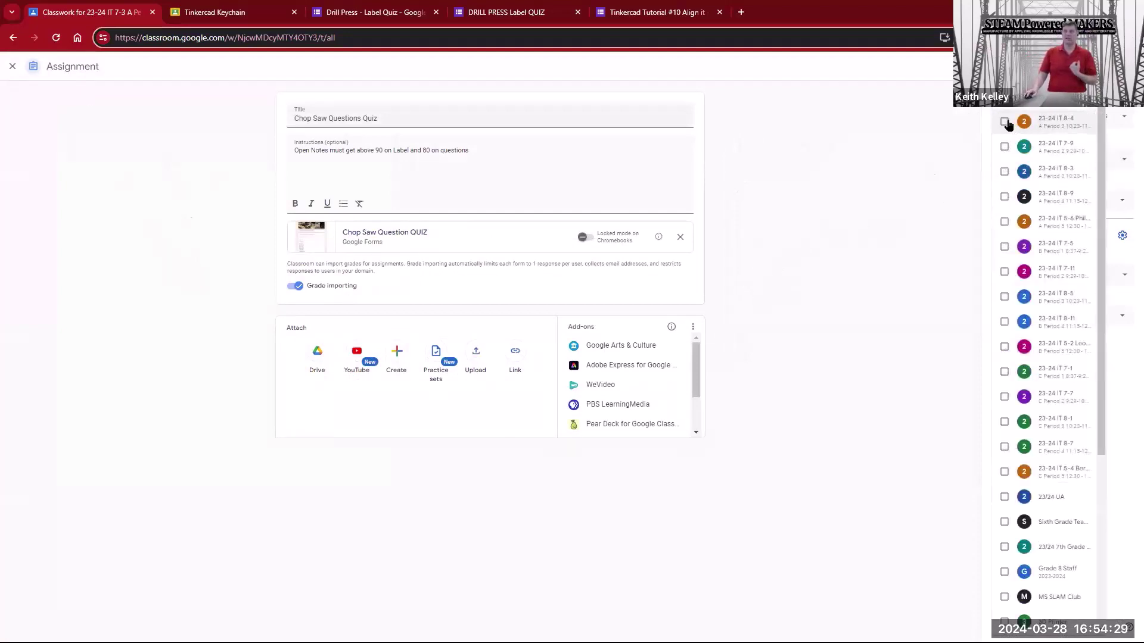
click(1005, 148)
click(1005, 172)
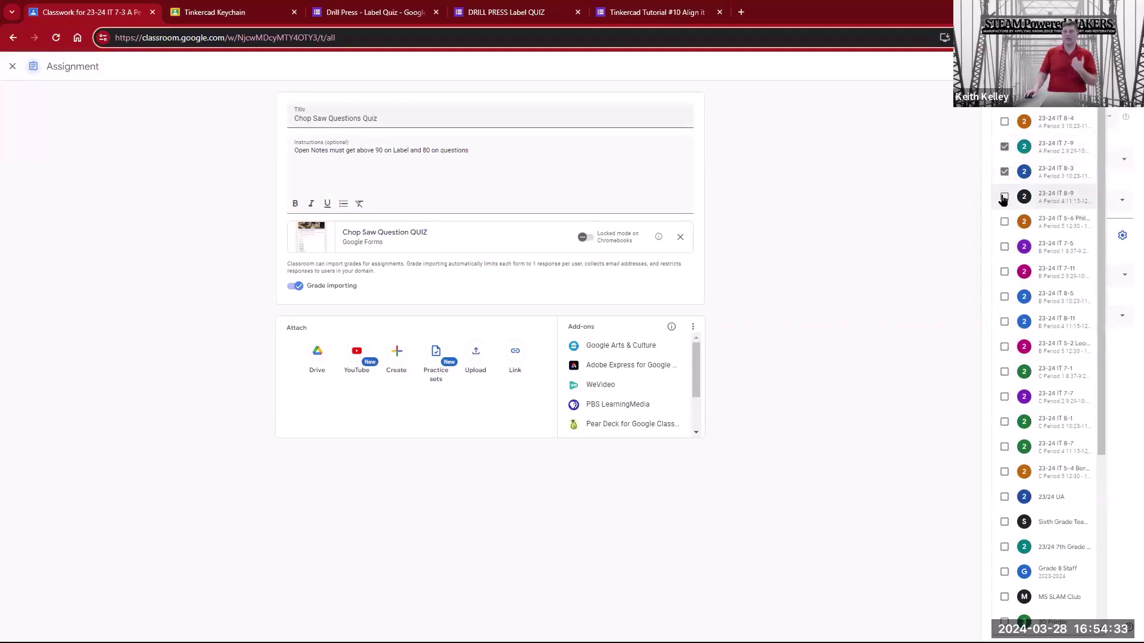
click(879, 186)
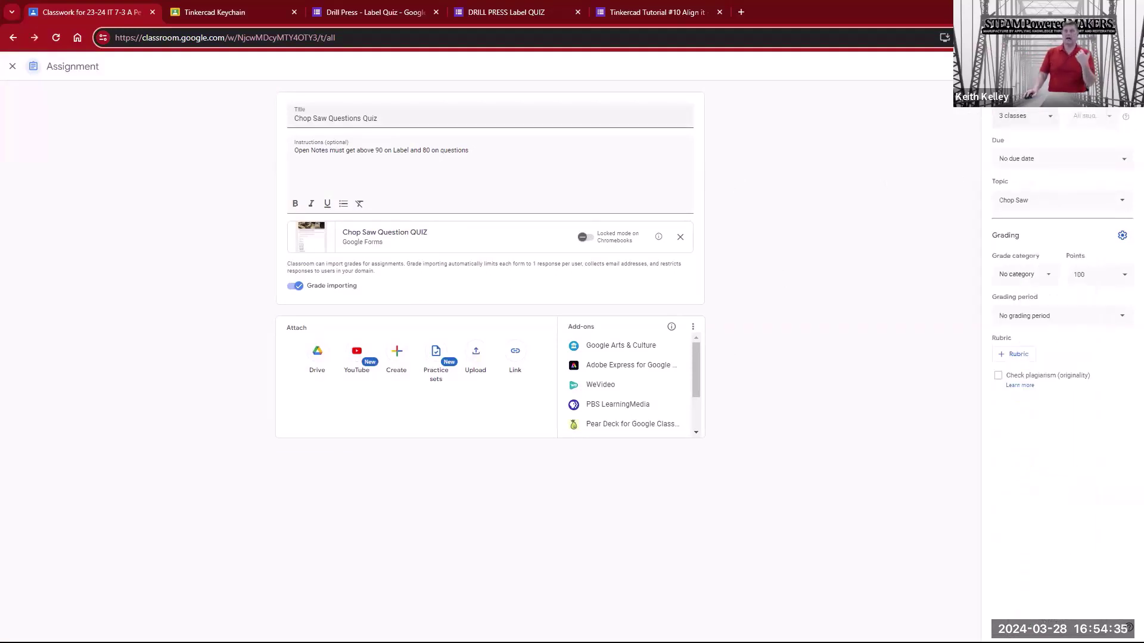
Step: Extend the quiz's recipients with the 23-24 IT 8-4, IT 8-9, IT 5-6 and 20/21 6-1 Social Studies classes
click(1122, 66)
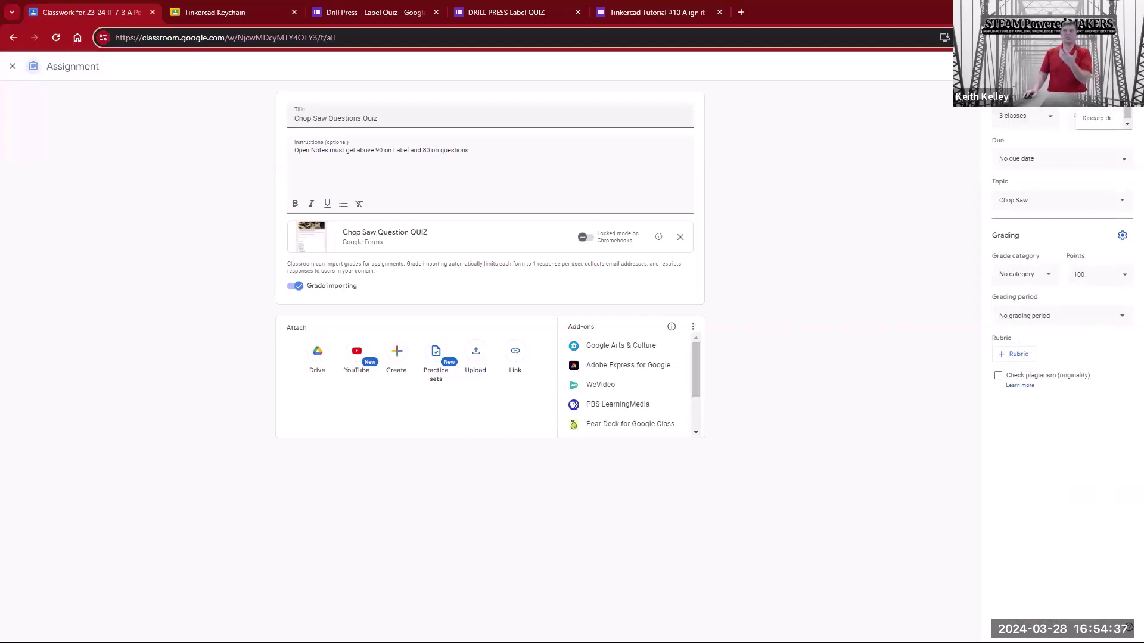
click(1050, 121)
click(1050, 121)
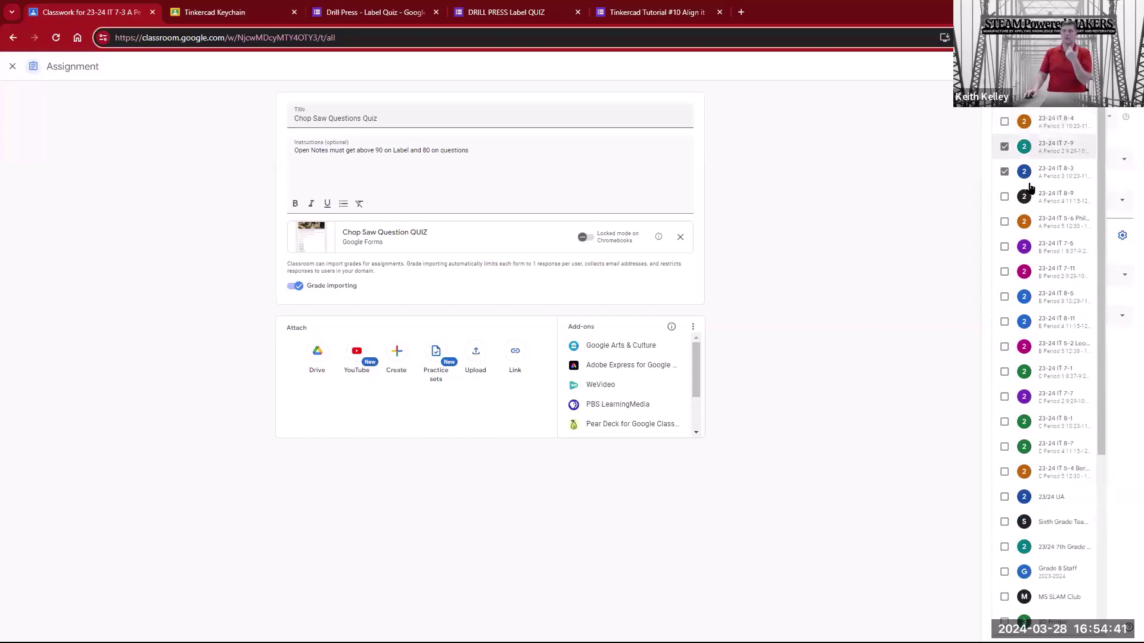
click(1004, 221)
click(1005, 197)
click(1005, 122)
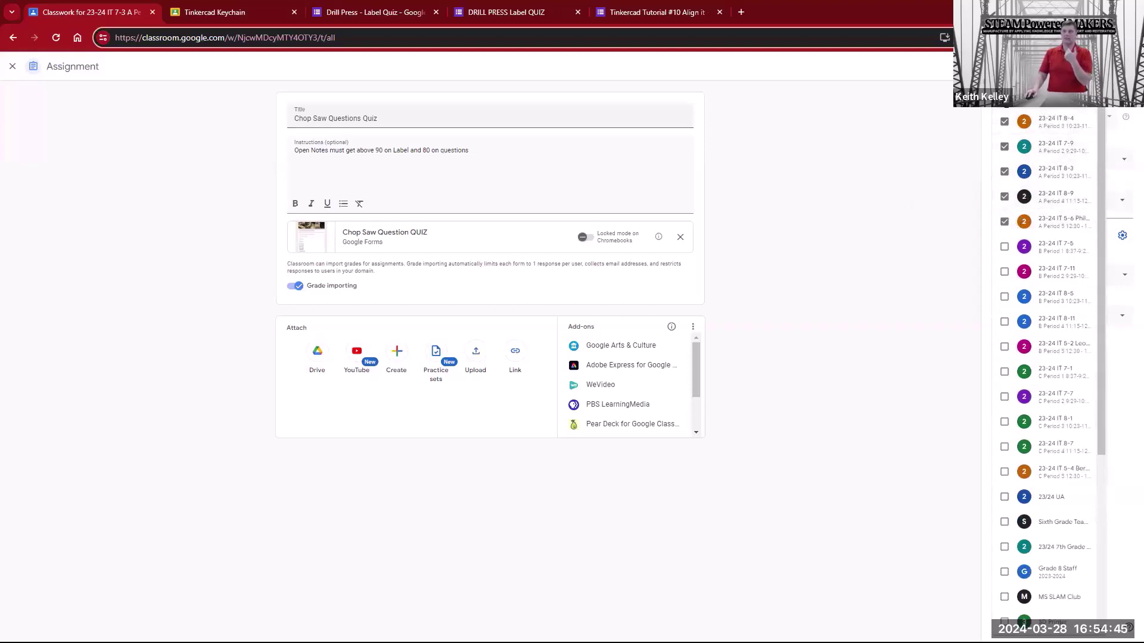
click(931, 149)
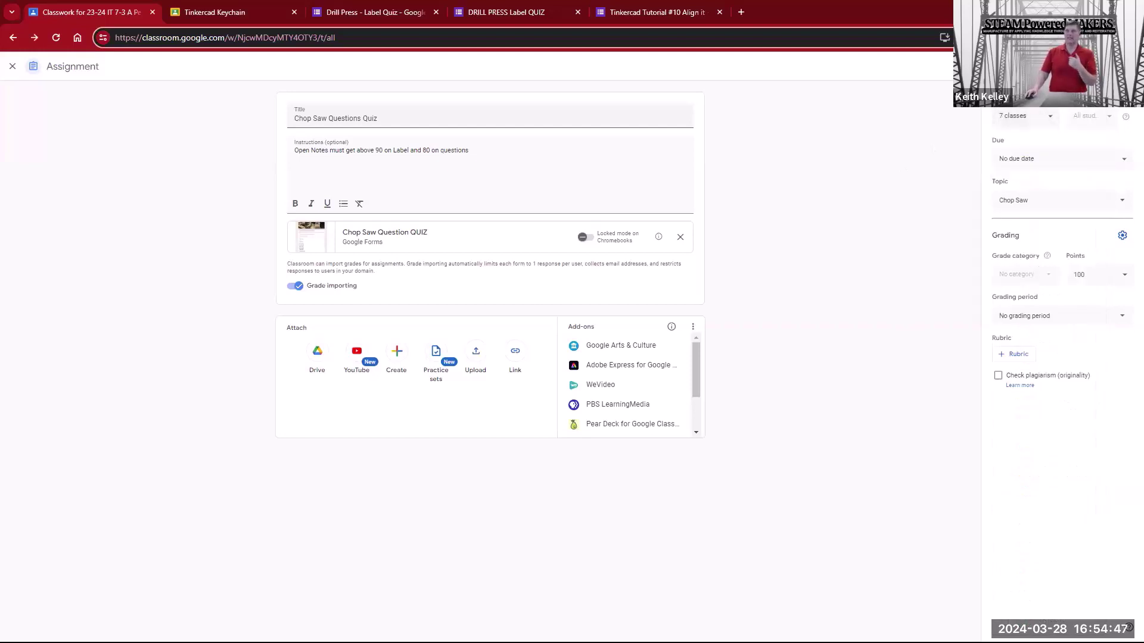
Step: Start scheduling the quiz for all selected classes without a grade category, and try copying the IT 7-3 settings to every class
click(1123, 66)
click(1098, 84)
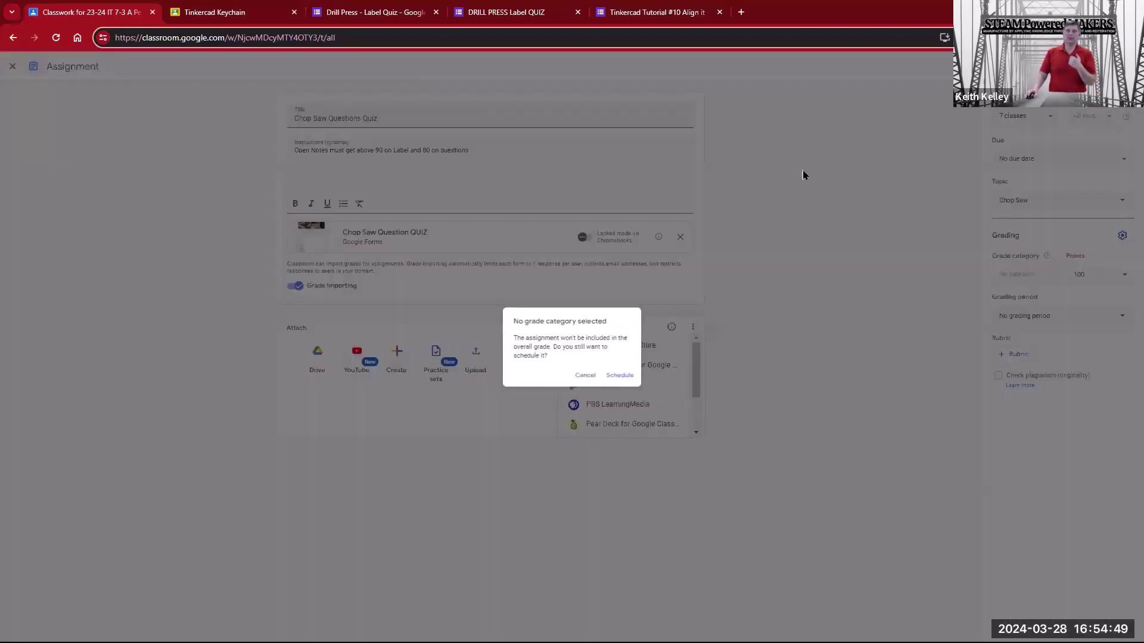
click(619, 376)
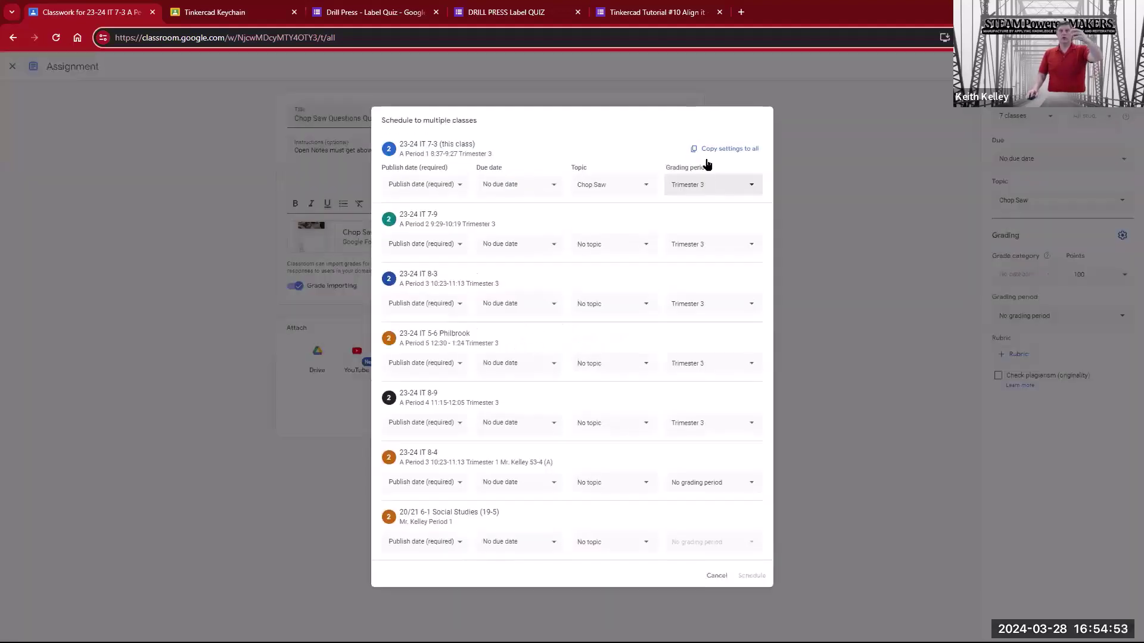
click(707, 151)
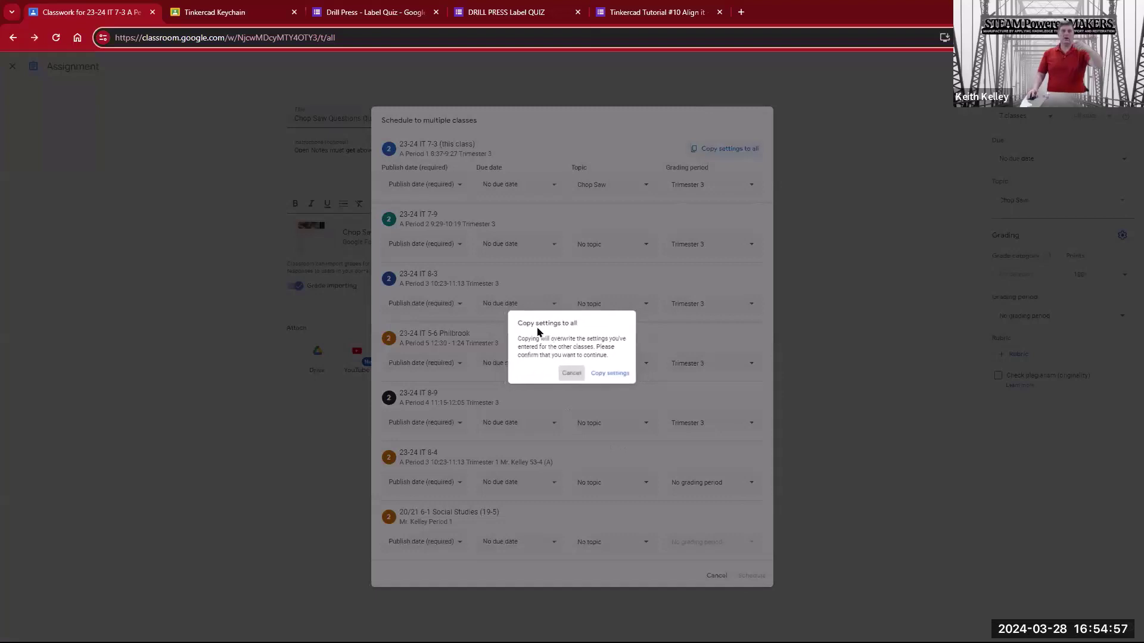
click(571, 375)
Step: Try publishing to IT 8-3 on Mar 29, 2024 at 8:00 AM, check its topic and grading period choices, then cancel and close the assignment
click(454, 304)
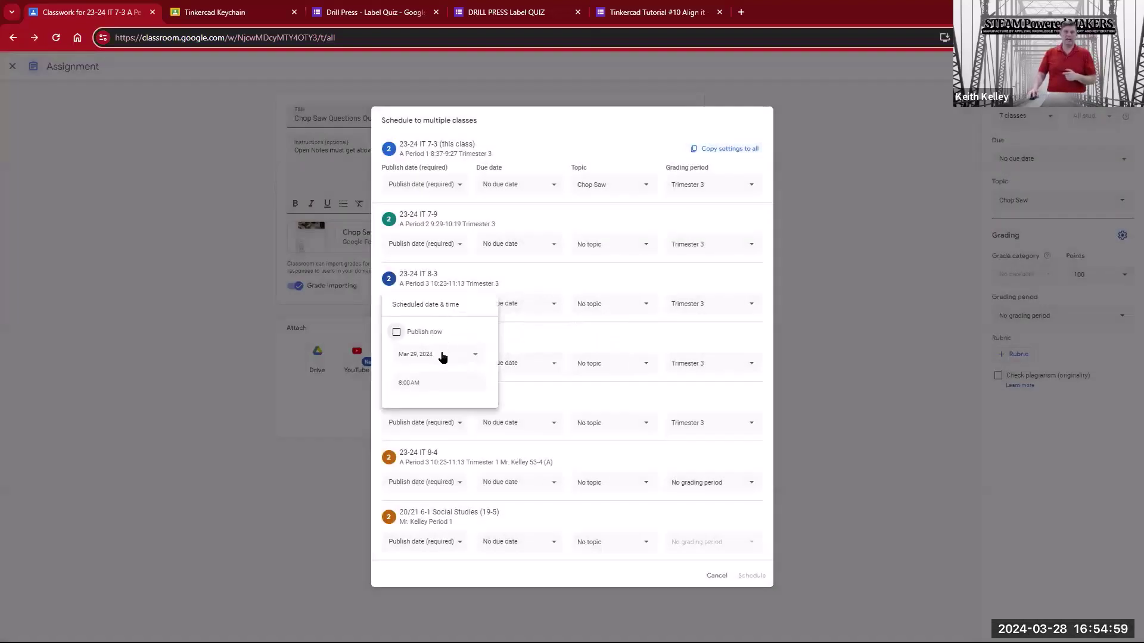
click(630, 301)
click(630, 301)
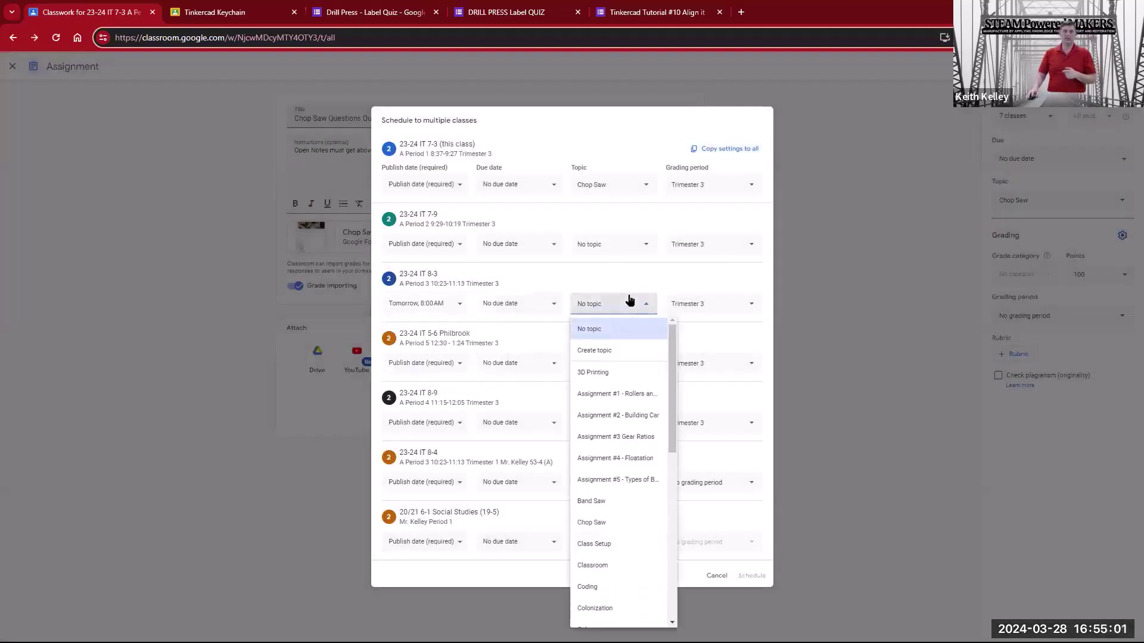
click(715, 302)
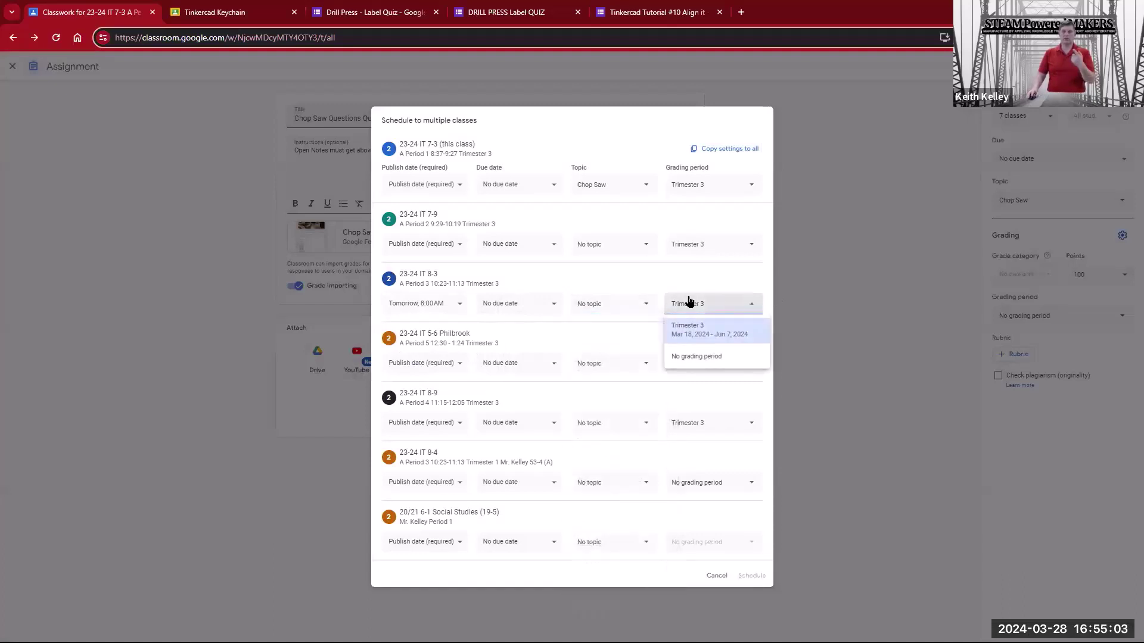
click(503, 307)
click(714, 575)
click(713, 575)
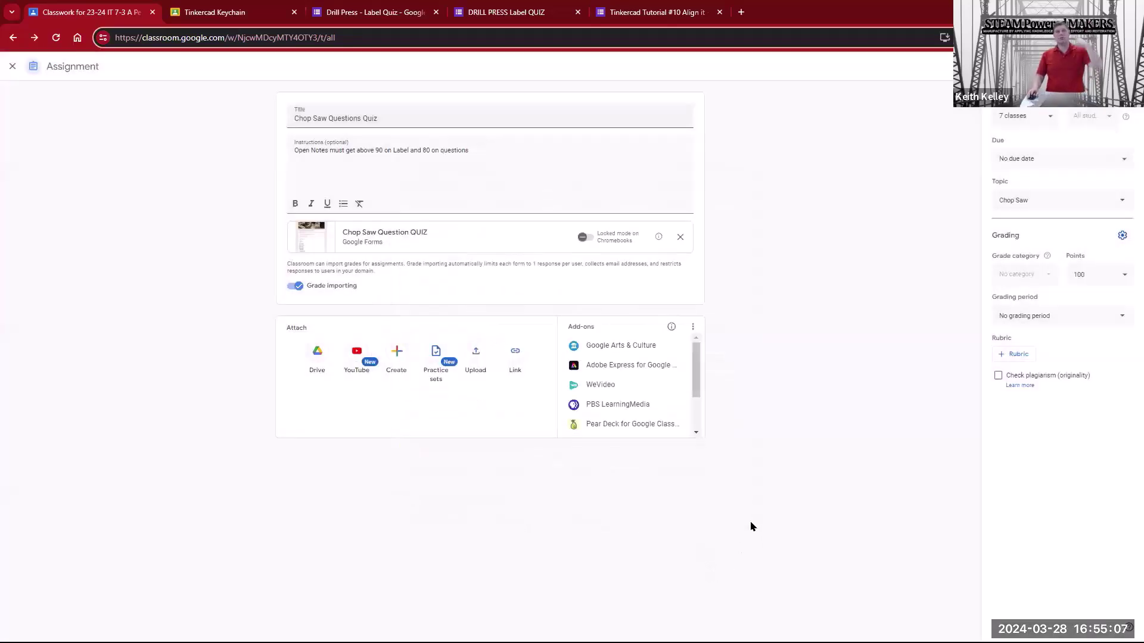
click(13, 67)
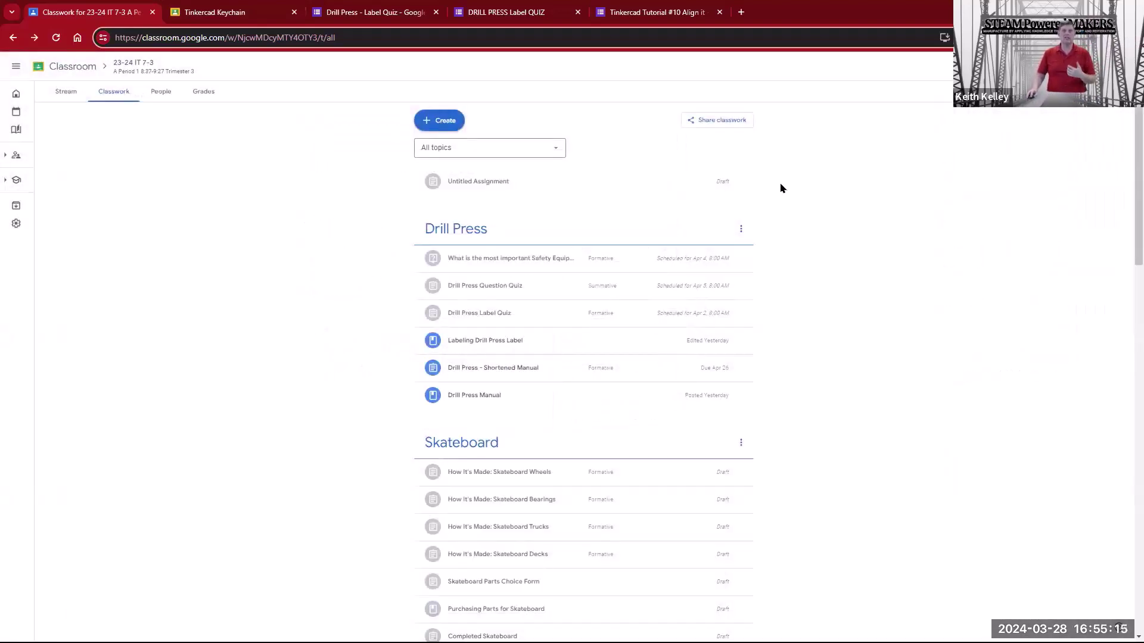
Step: Delete the draft Untitled Assignment from the IT 7-3 classwork
click(742, 183)
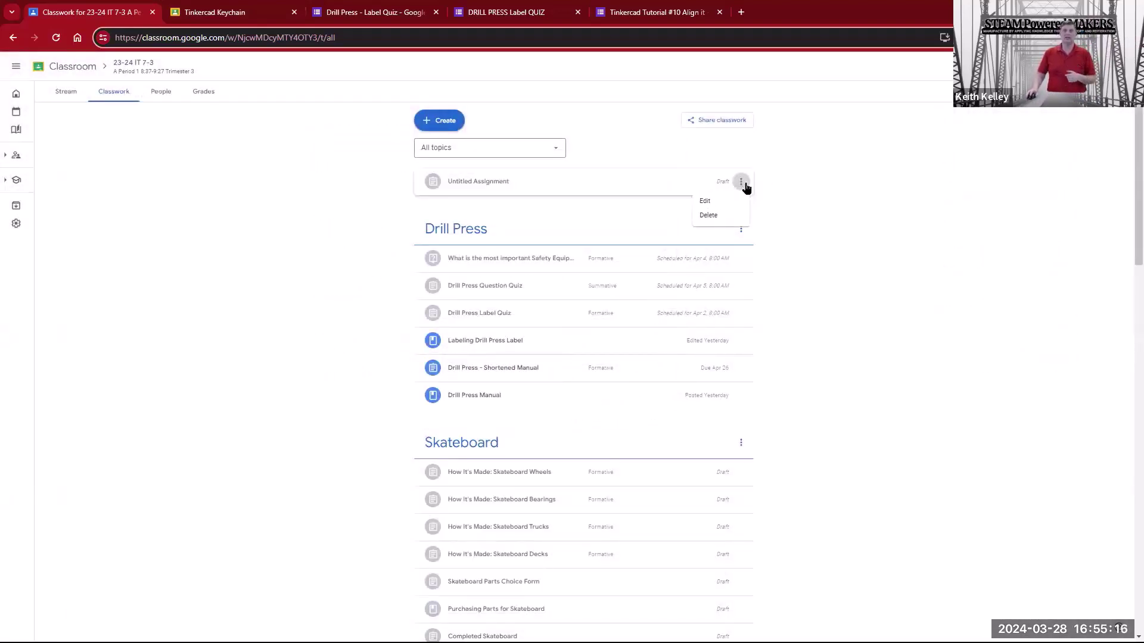
click(733, 222)
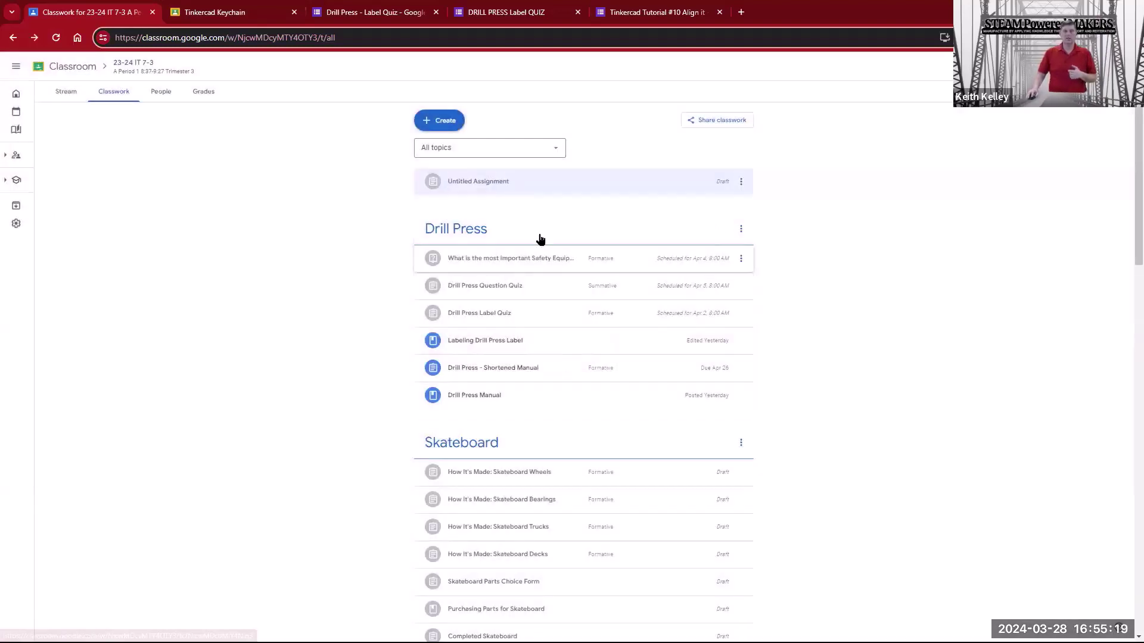
drag(557, 229, 592, 255)
click(742, 184)
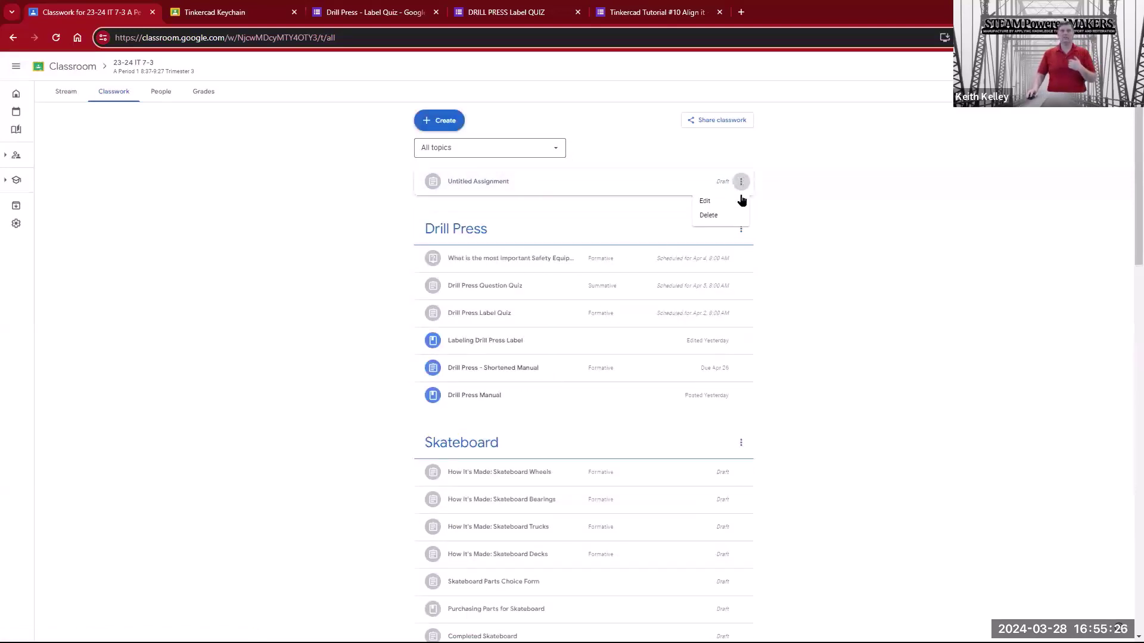
click(718, 222)
click(600, 366)
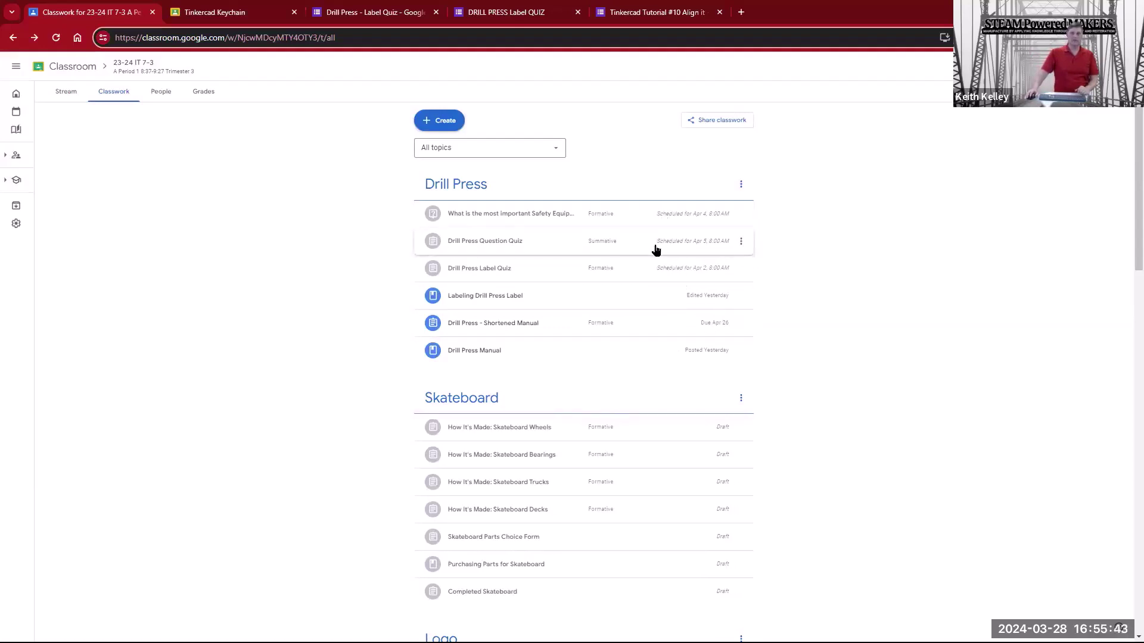
Step: Return to the overview of all classes and archive the 20/21 6-1 Social Studies class
scroll(323, 411, down, 8)
scroll(323, 411, down, 8)
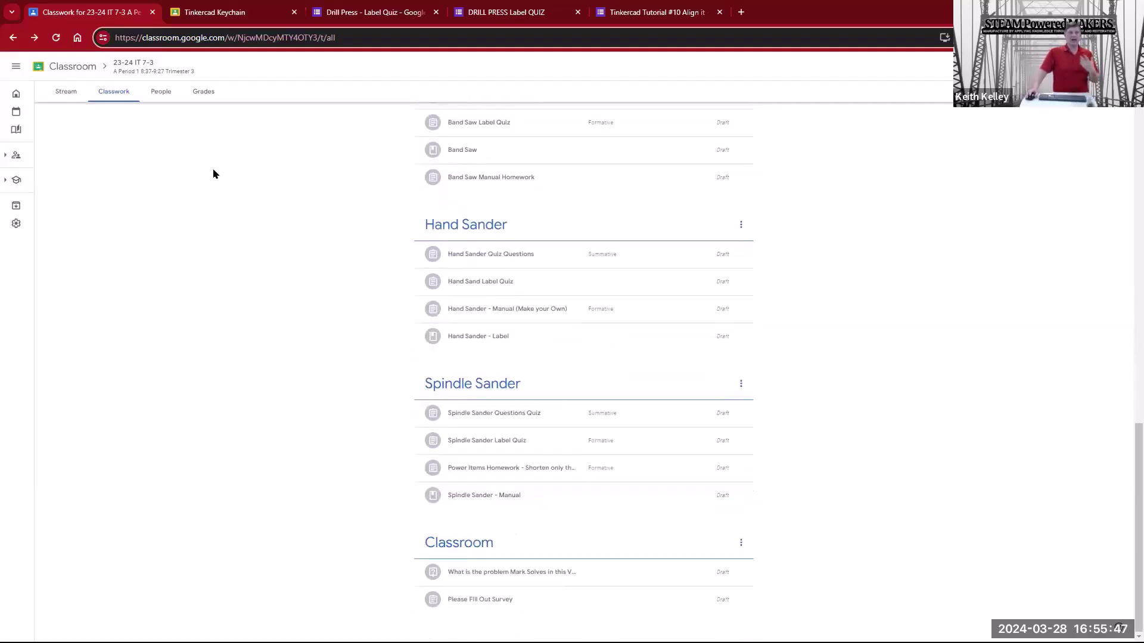
click(64, 69)
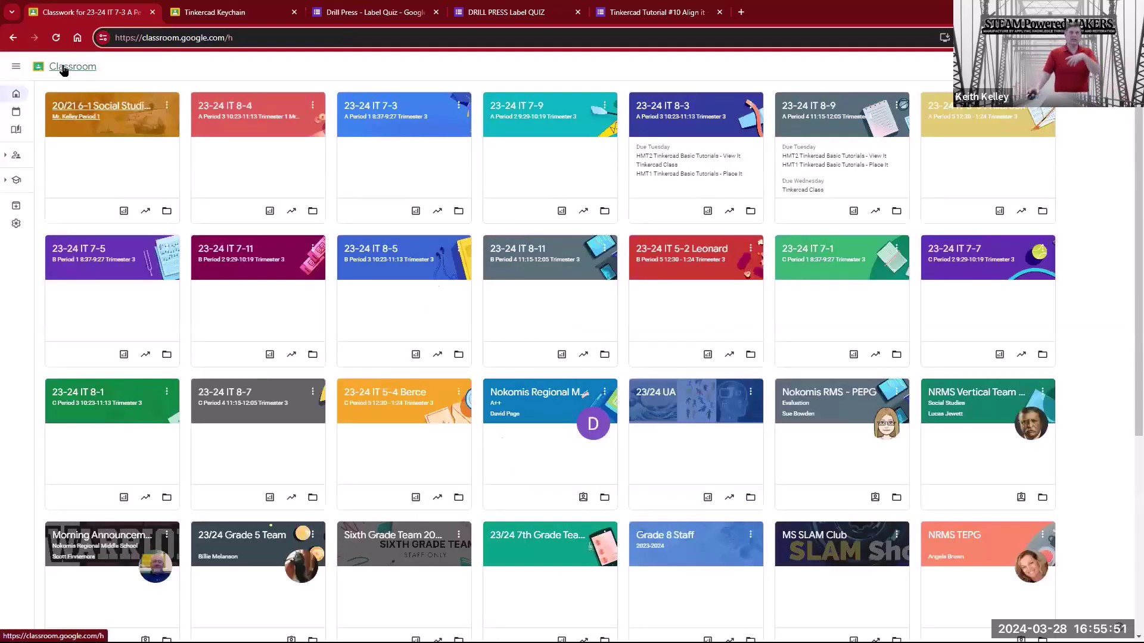
click(166, 105)
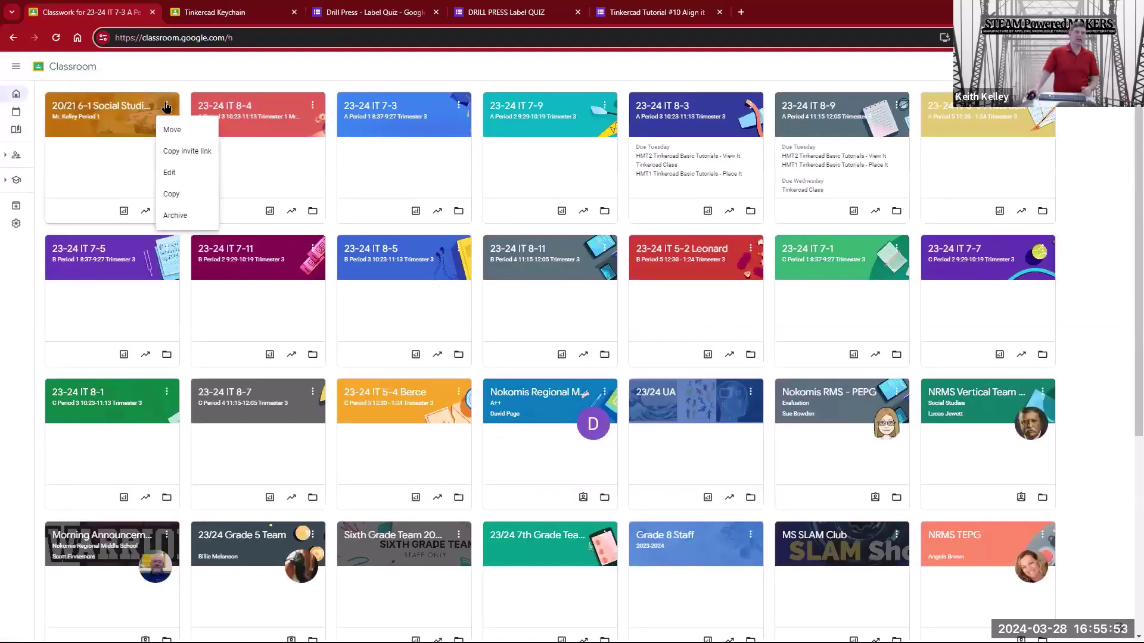
click(173, 218)
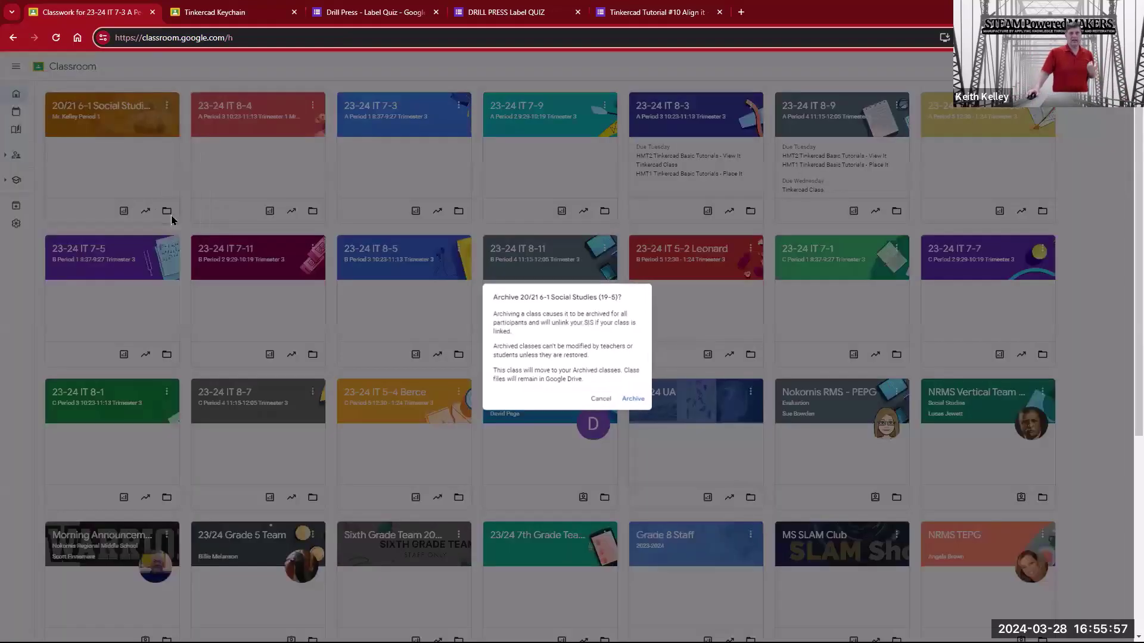
click(635, 400)
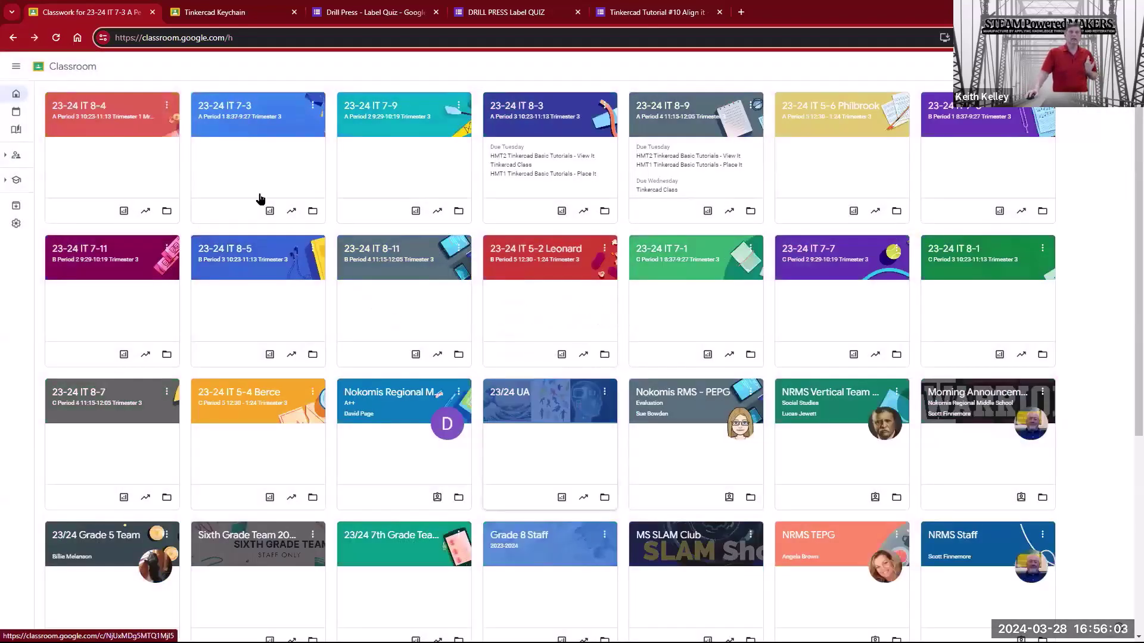
Step: Open the archived classes and view the options available for the archived 20/21 6-1 Social Studies class
drag(148, 122, 111, 102)
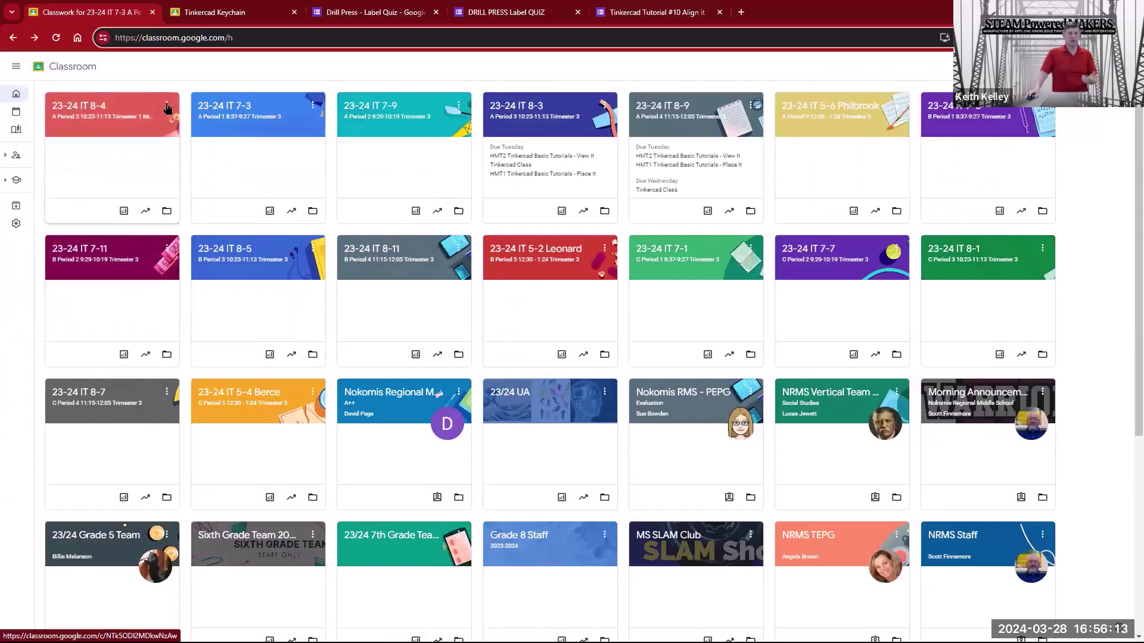
click(167, 105)
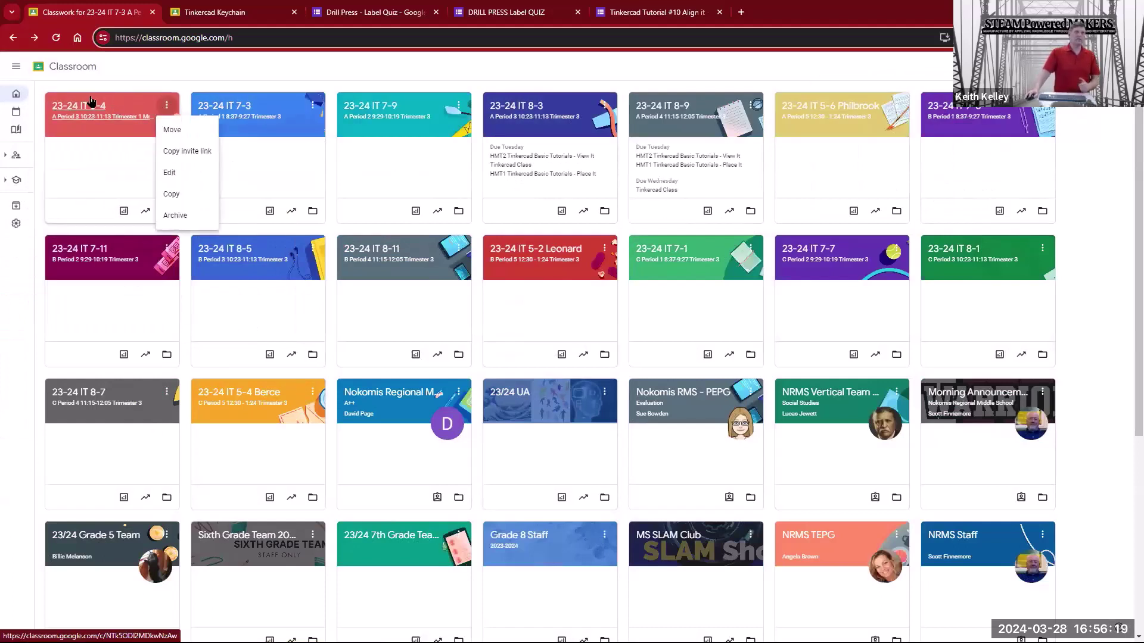
mouse_move(30, 211)
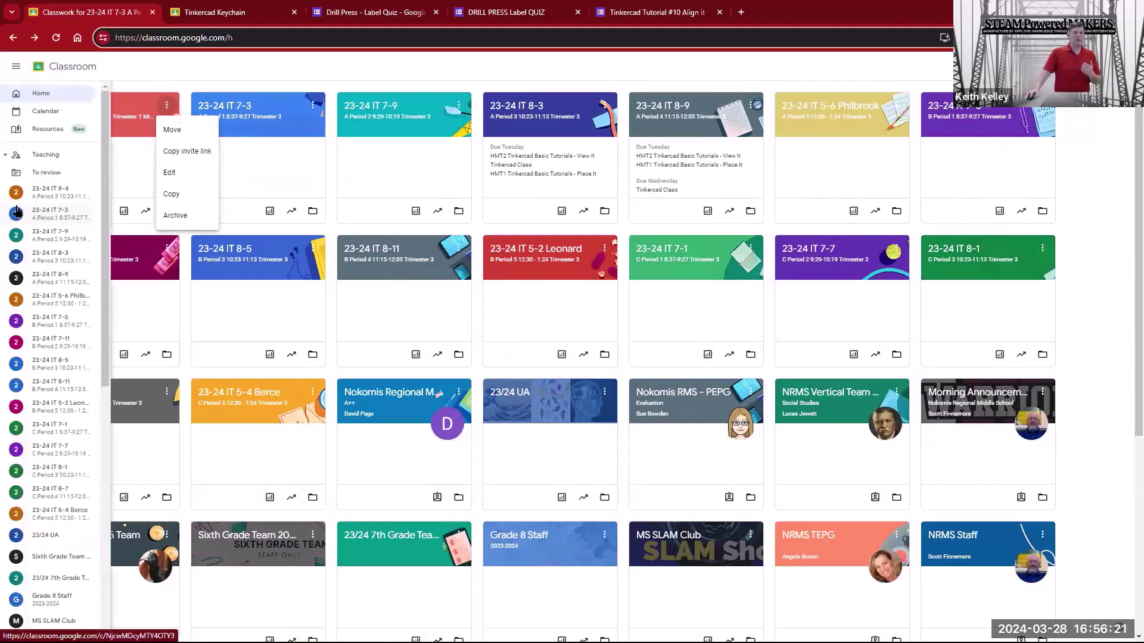
scroll(74, 399, down, 10)
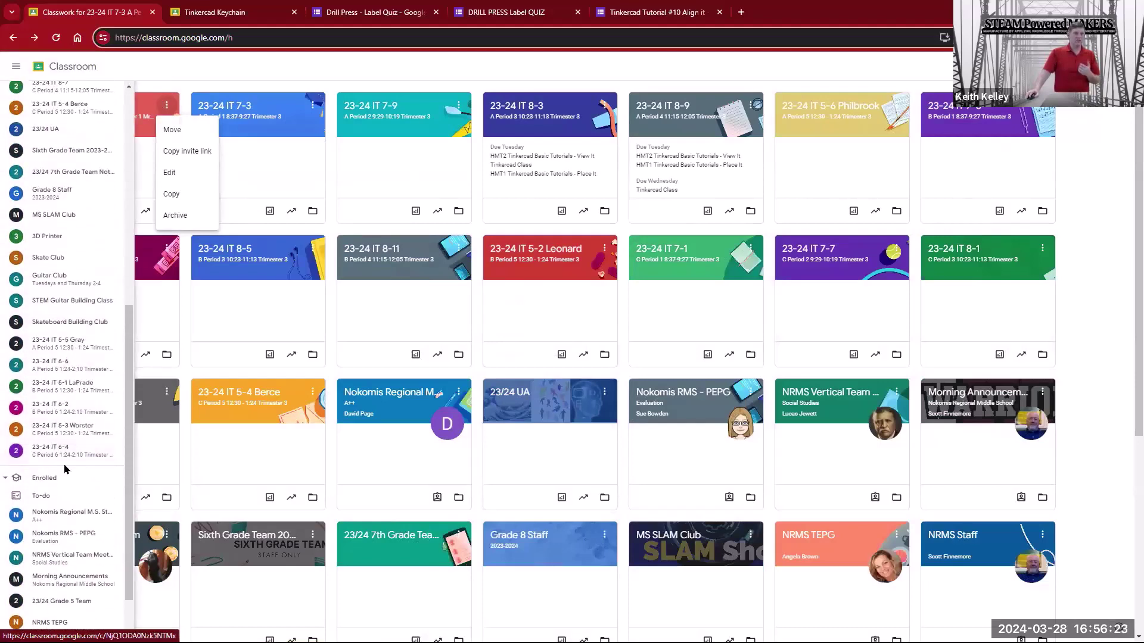
scroll(45, 611, down, 2)
click(46, 610)
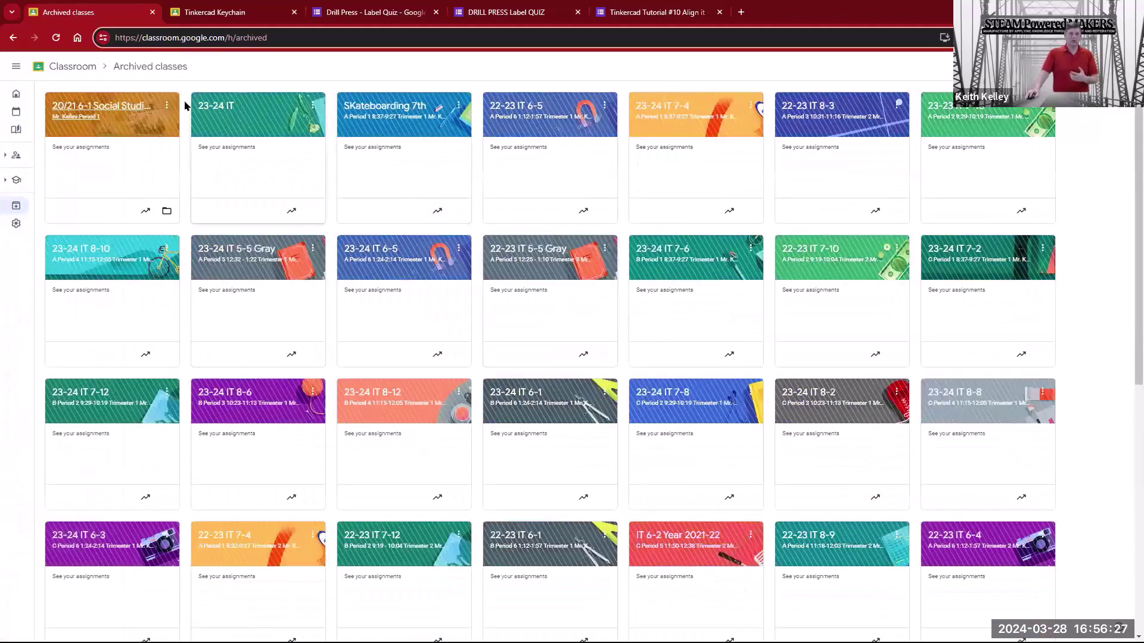
click(167, 105)
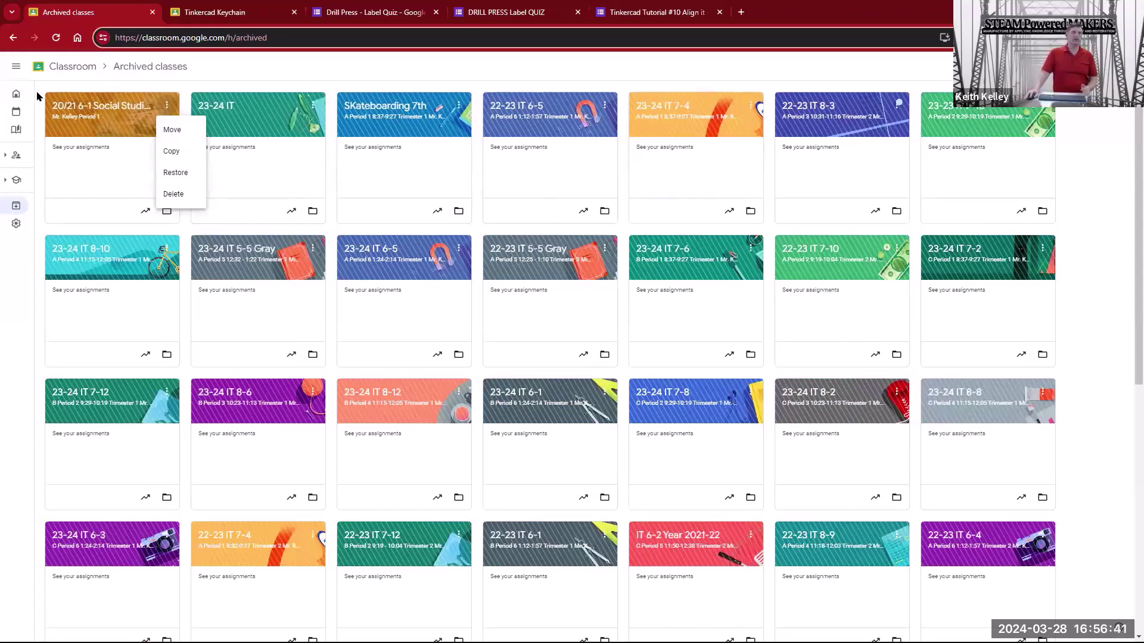
Step: Go back to the overview of active classes and look through the stream of the 23-24 IT 8-4 class
click(17, 94)
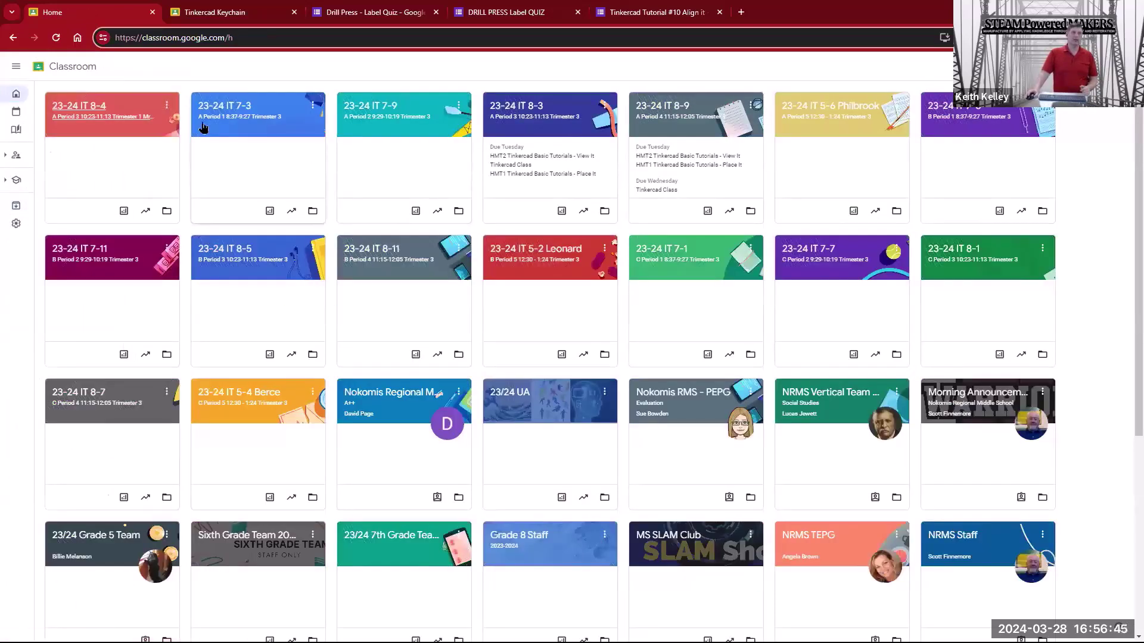
click(108, 111)
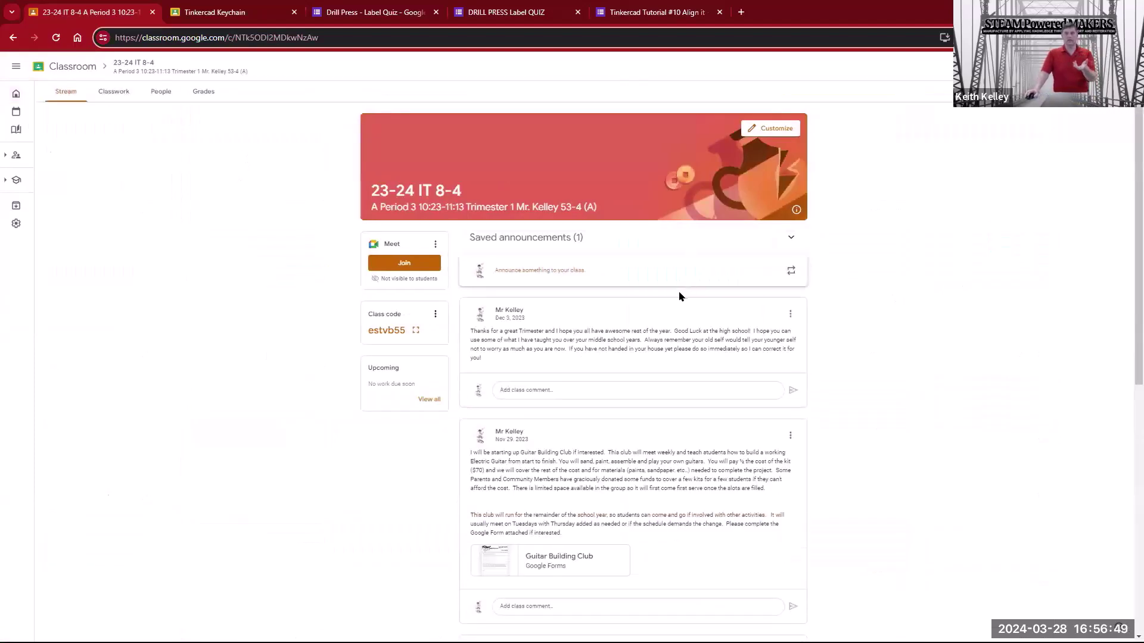
scroll(761, 361, down, 20)
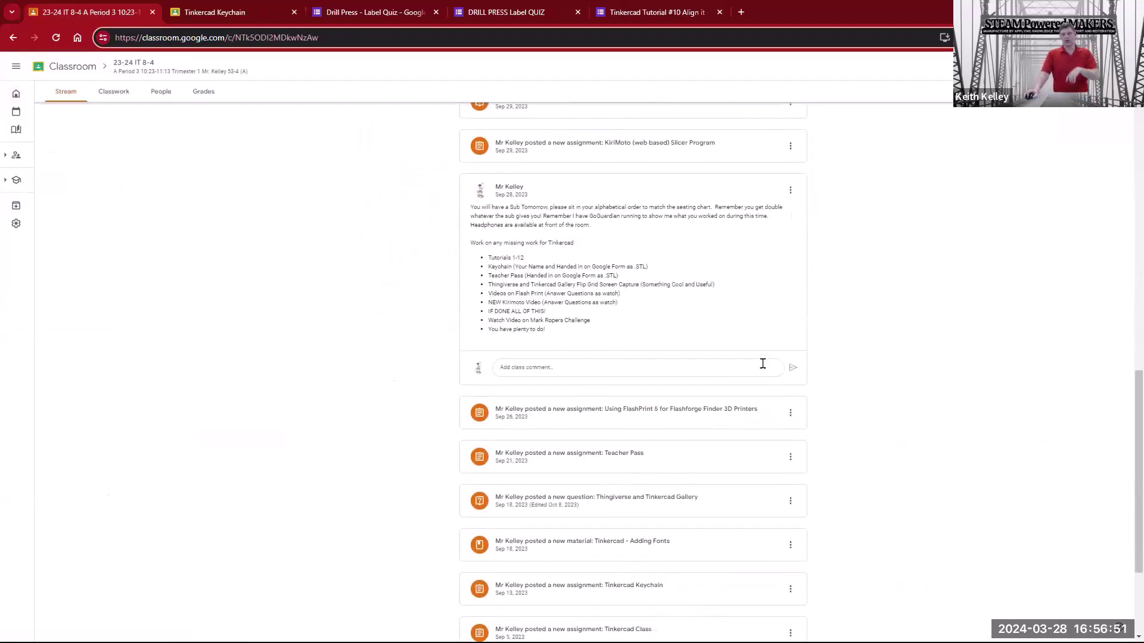
scroll(762, 363, up, 20)
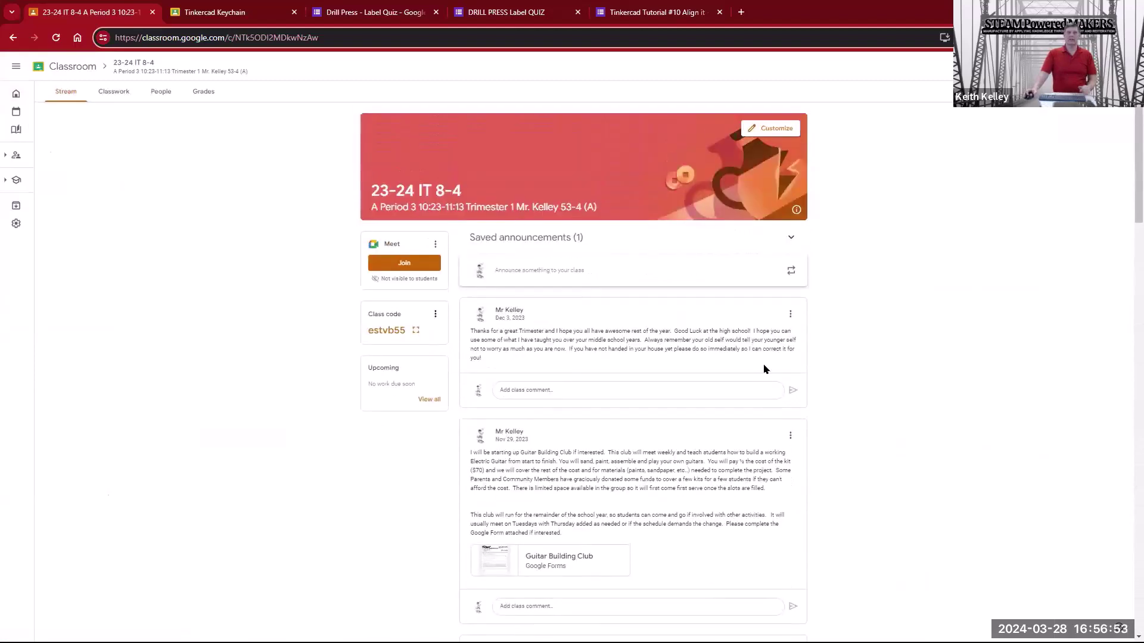
scroll(762, 366, down, 2)
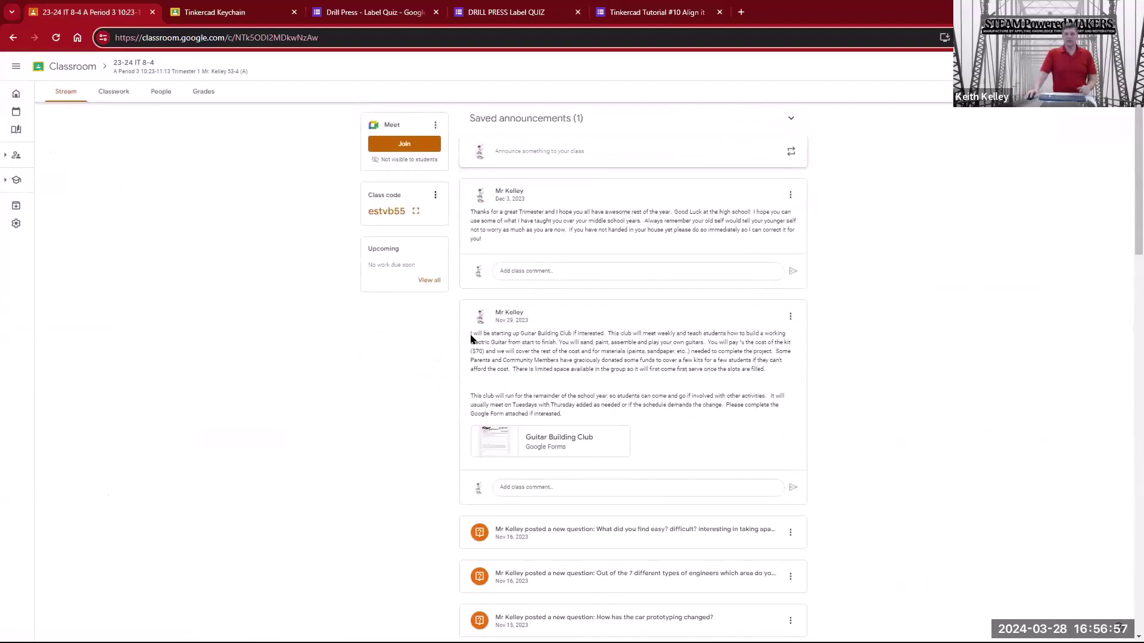
Step: Highlight the Guitar Building Club announcement text in the stream, and open the classwork of the 23-24 IT 8-4 class
drag(470, 338, 624, 422)
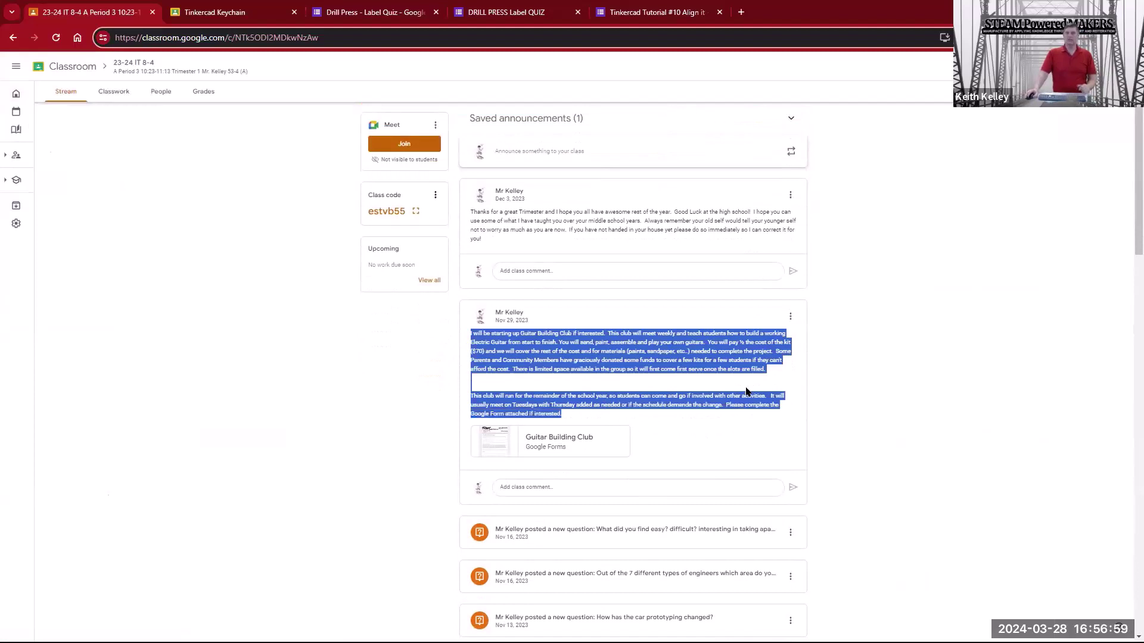
click(111, 92)
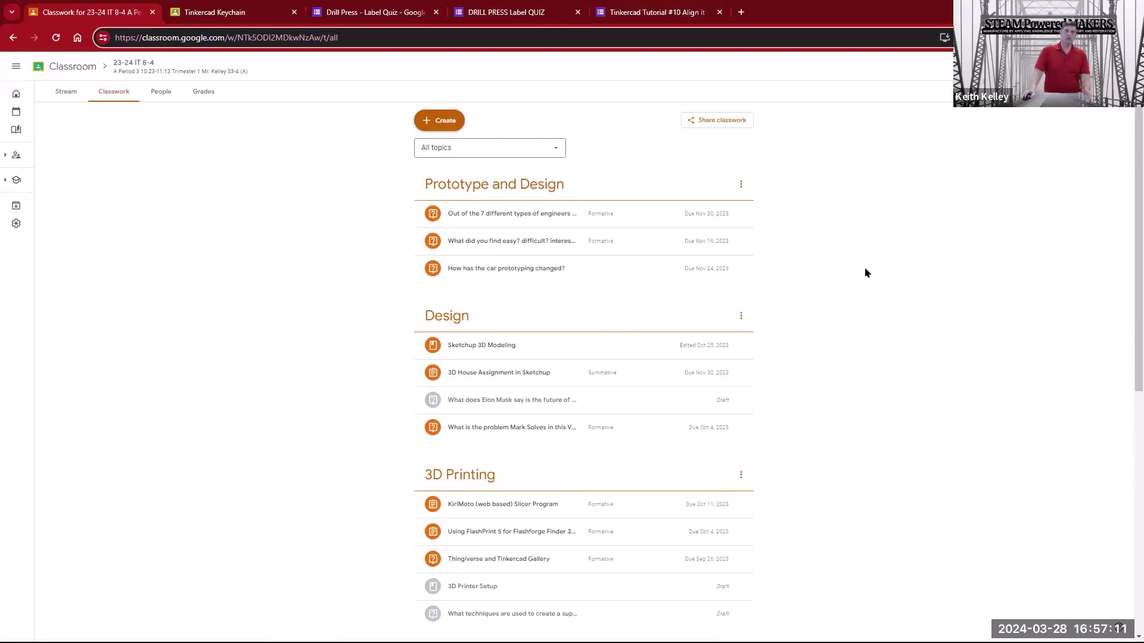
Step: Look through the open Drill Press label quiz editor, its student view, and the responses and questions of Tinkercad Tutorial #10 Align it
click(396, 17)
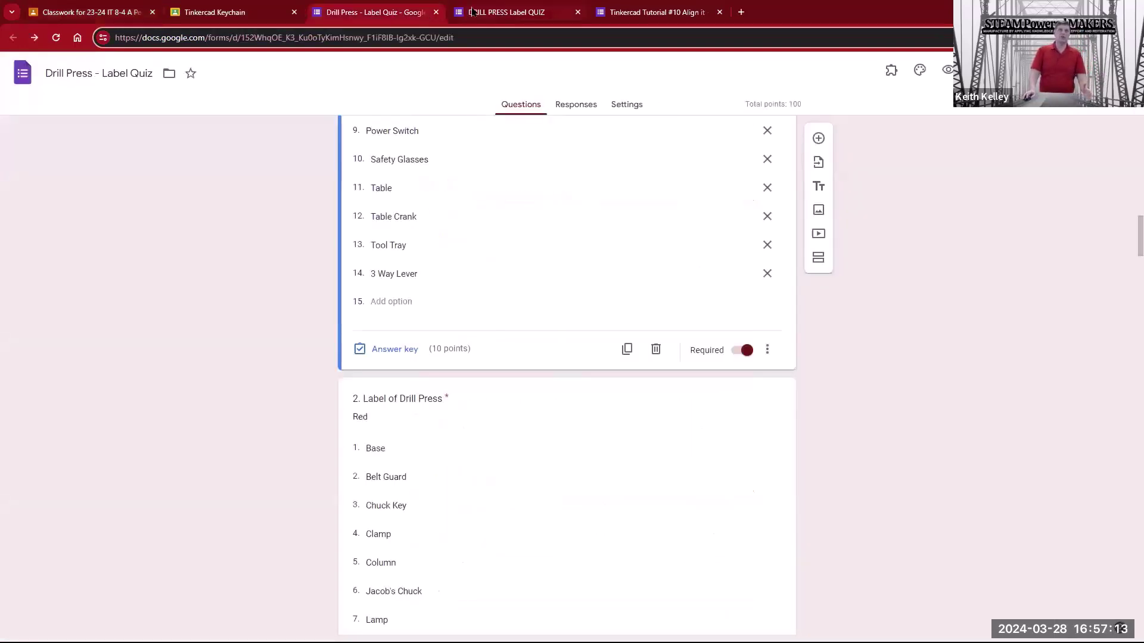
click(524, 14)
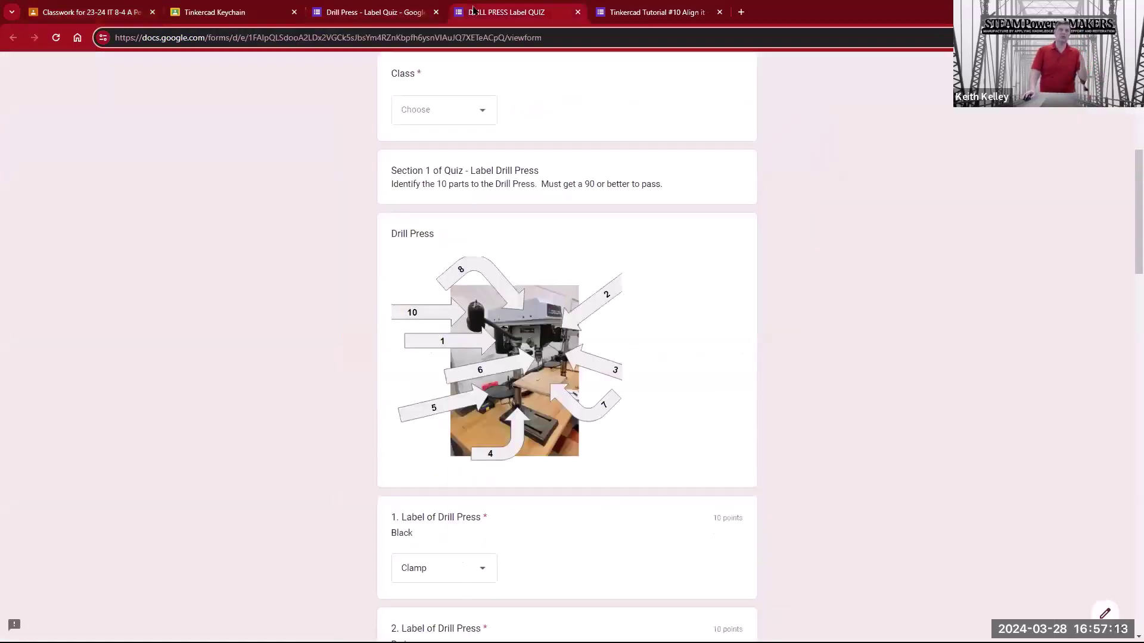
click(641, 17)
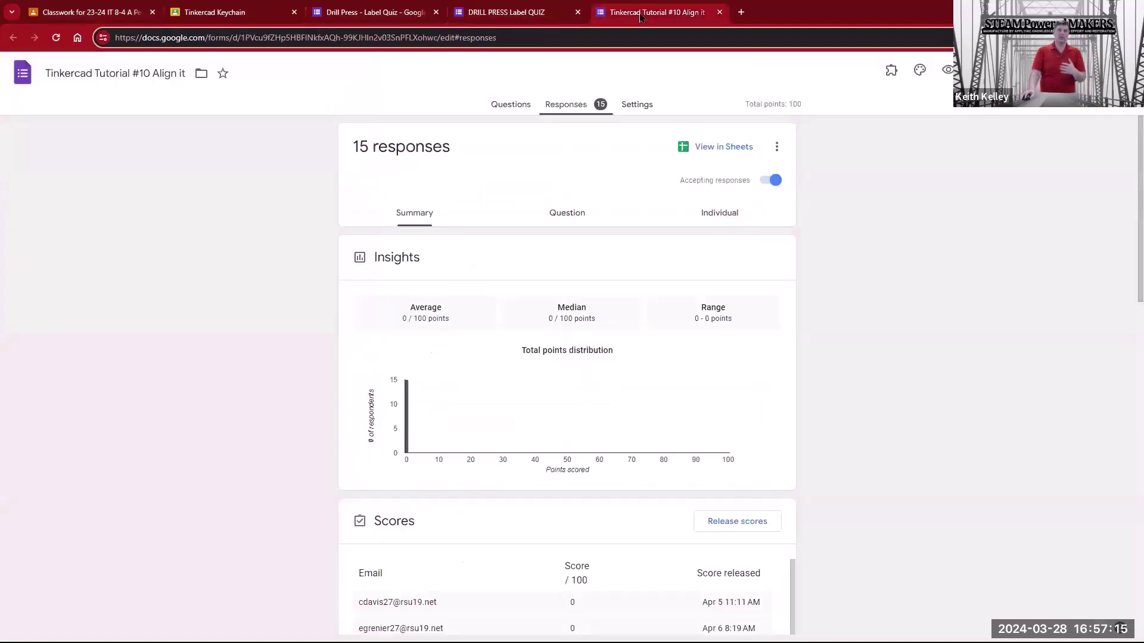
click(510, 109)
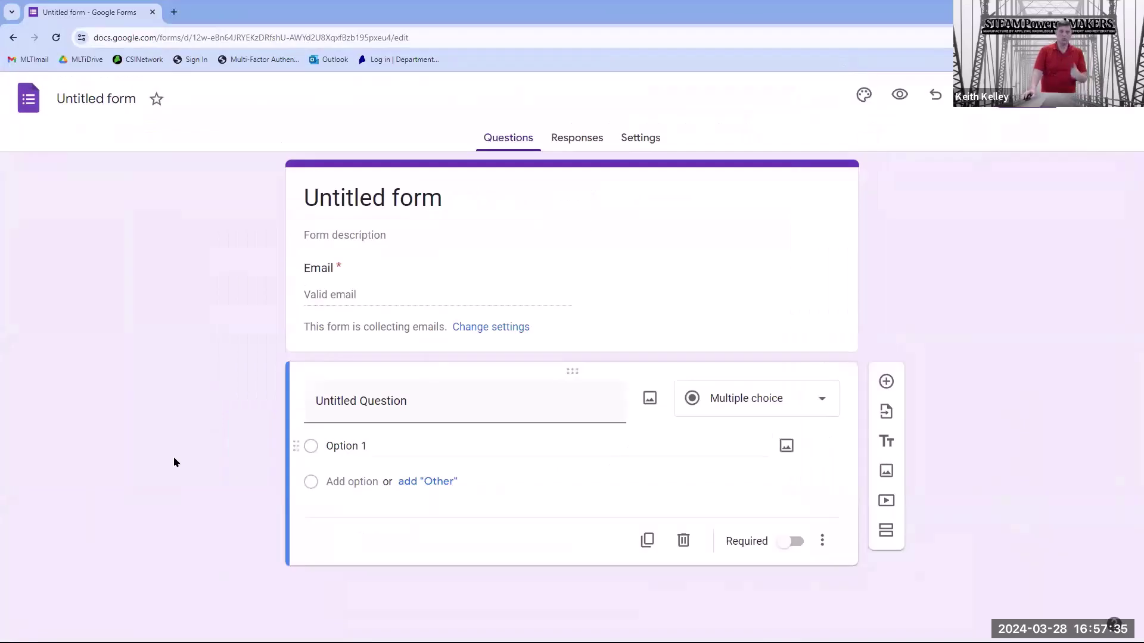
Step: Review the responses, questions and settings of the untitled form, ending on its responses
click(598, 140)
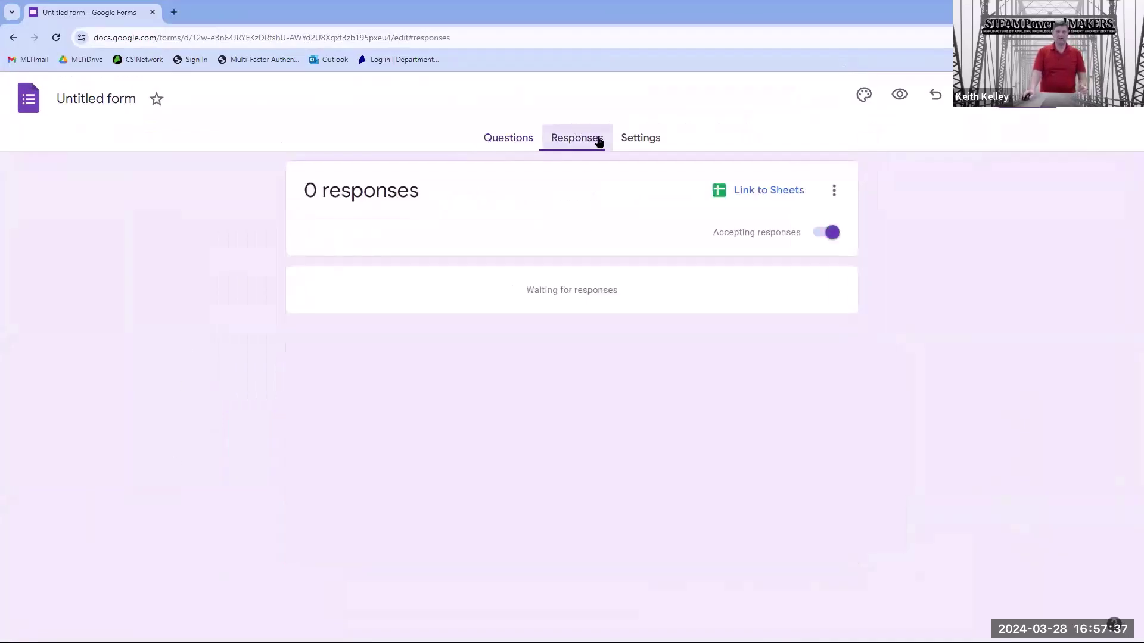
click(503, 140)
click(629, 137)
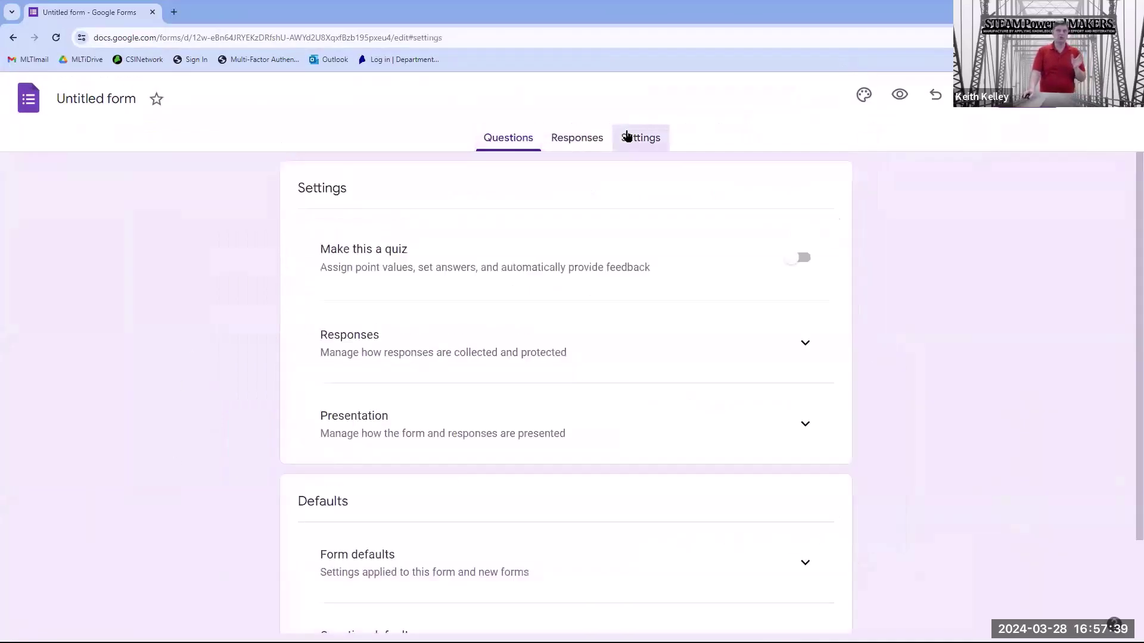
click(590, 138)
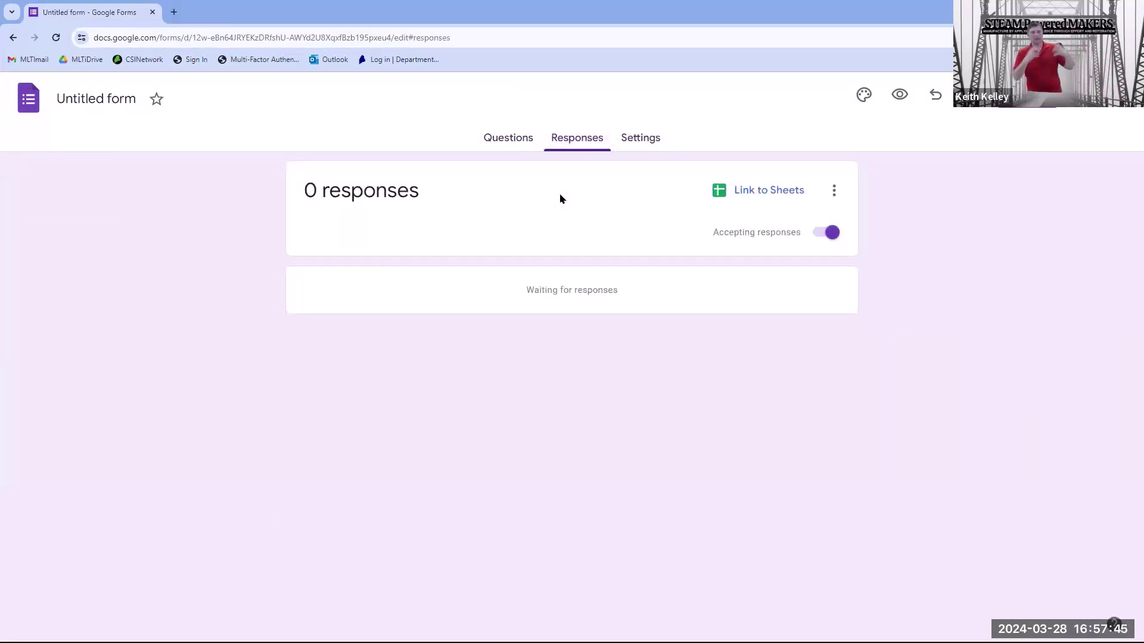
Step: Link the untitled form's responses to an existing spreadsheet, choosing the STEAMMAKERS responses file
click(736, 191)
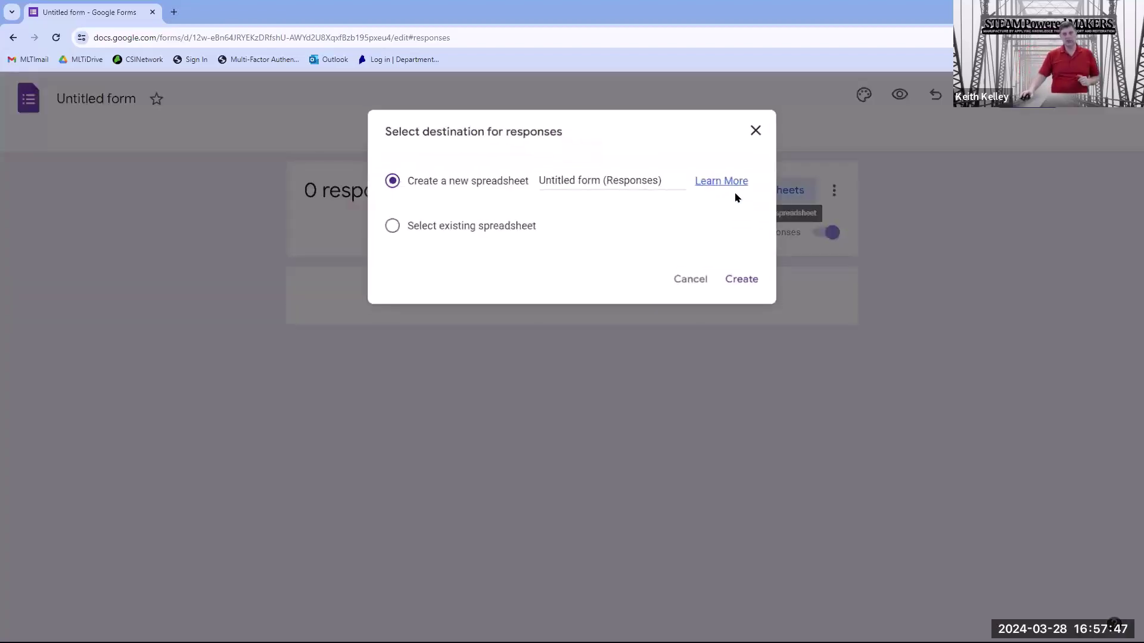
click(459, 229)
click(732, 280)
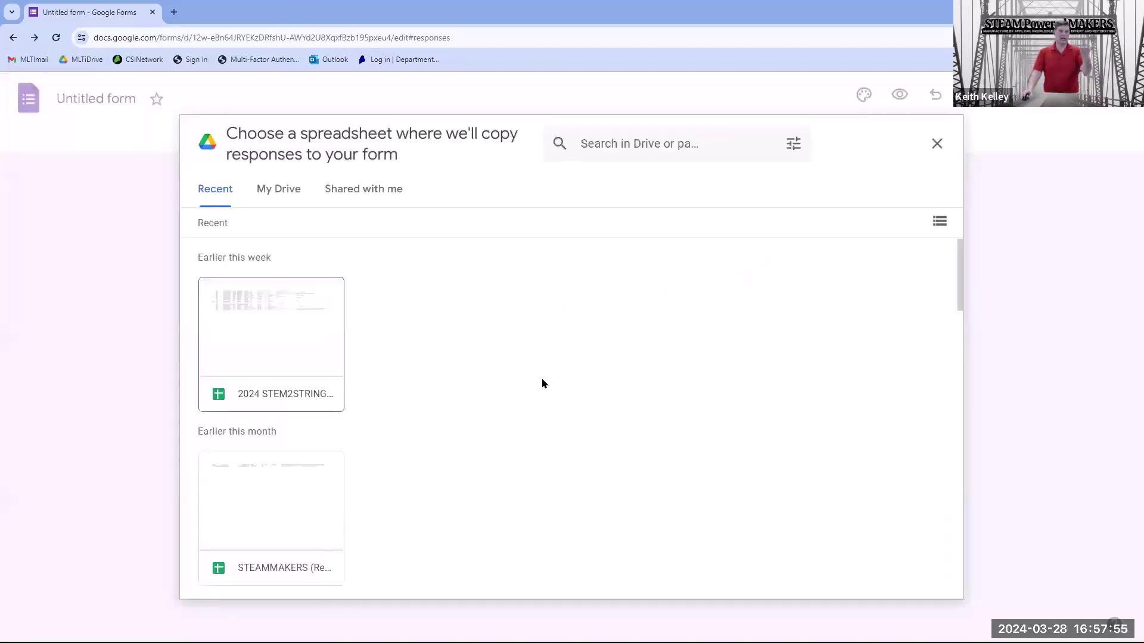
click(228, 538)
double_click(229, 537)
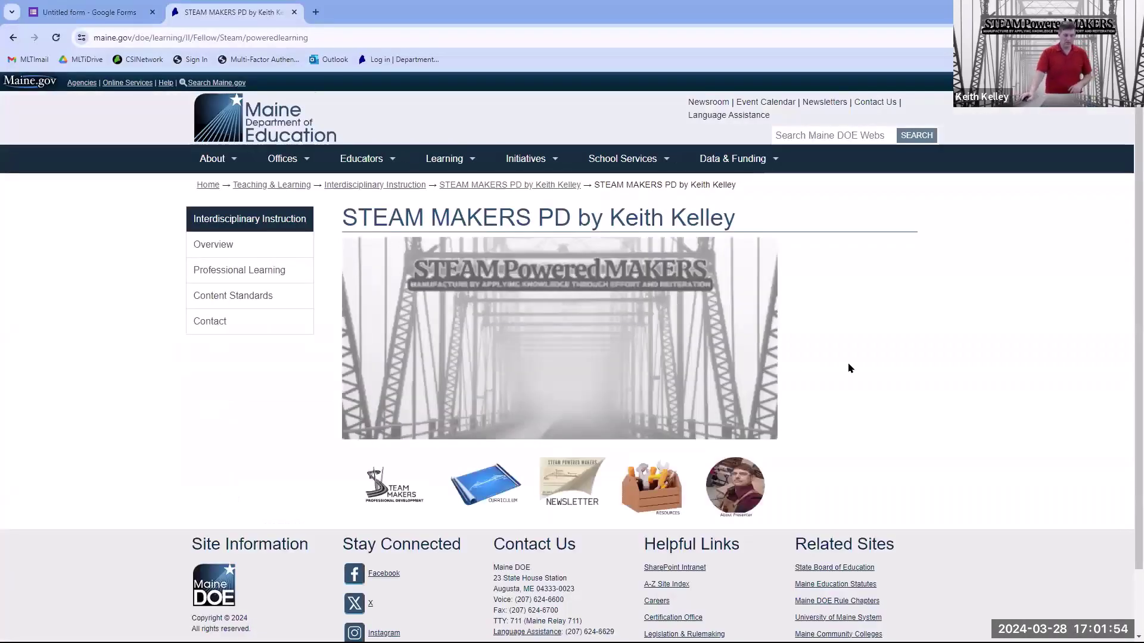
Step: Open the STEAM Professional Development page on the Maine DOE site, view its playlist of all video presentations, and return to the page
click(393, 489)
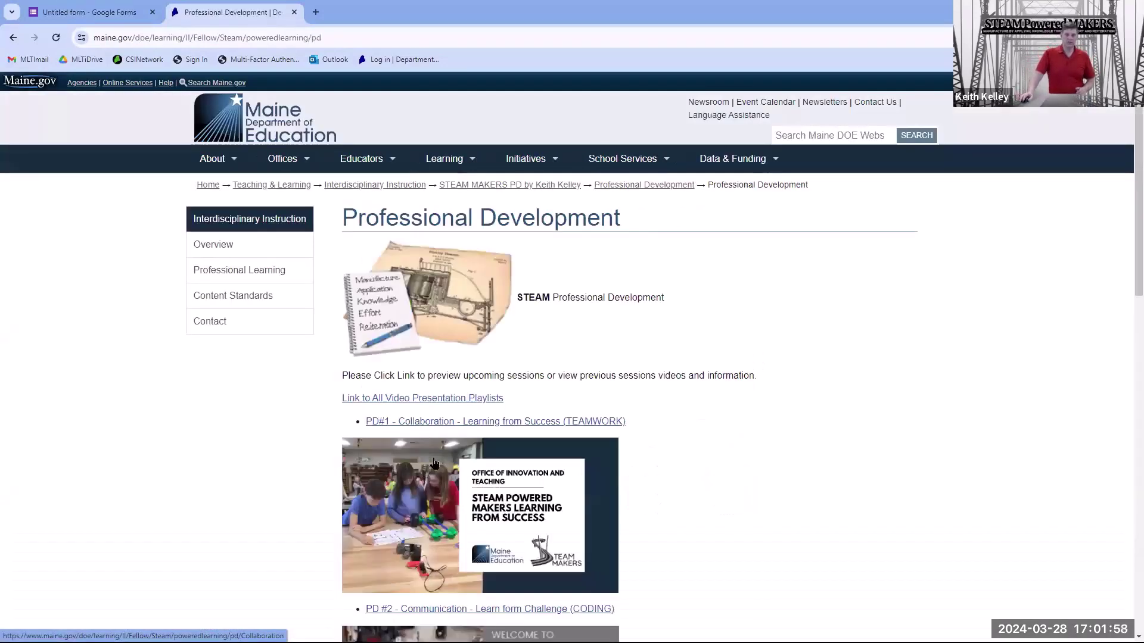
scroll(703, 448, down, 2)
scroll(704, 447, down, 5)
scroll(702, 447, up, 6)
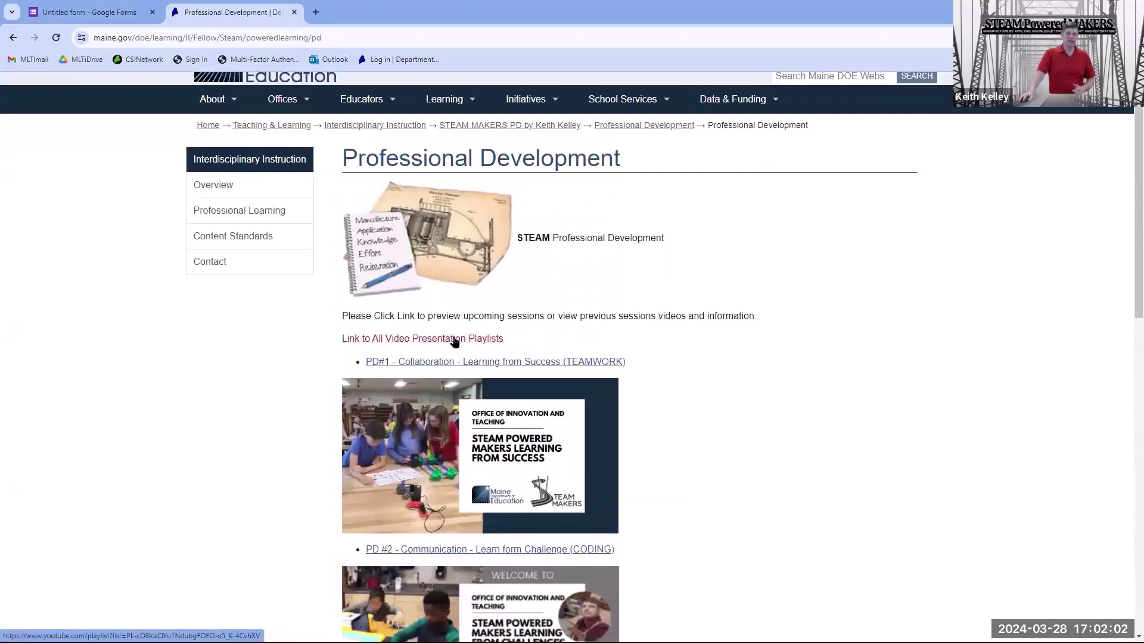
click(454, 340)
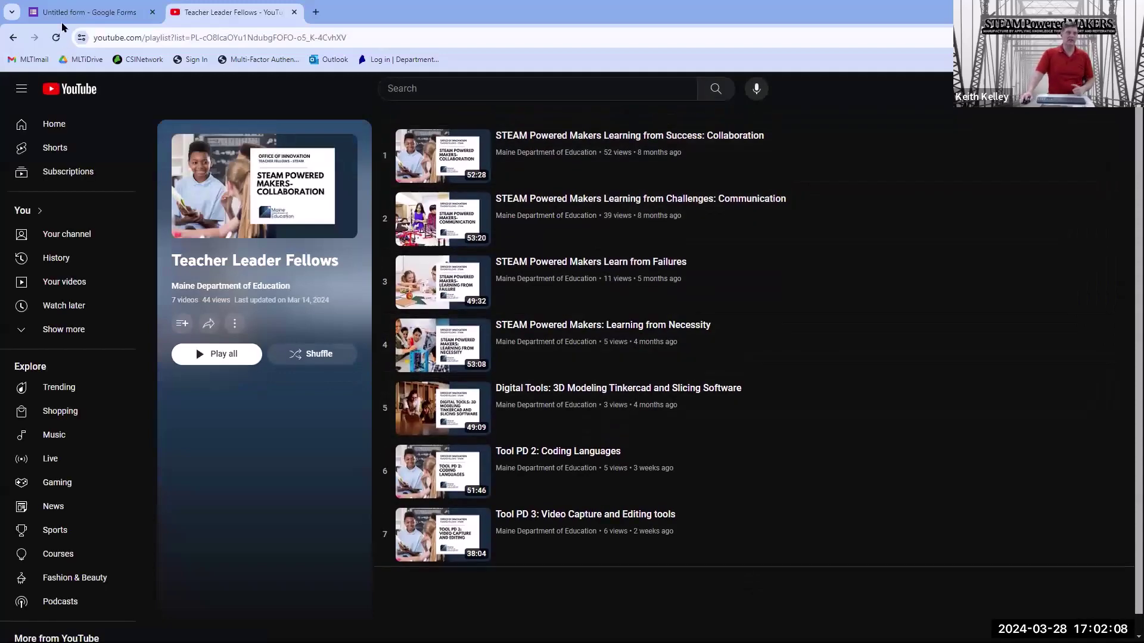
click(12, 38)
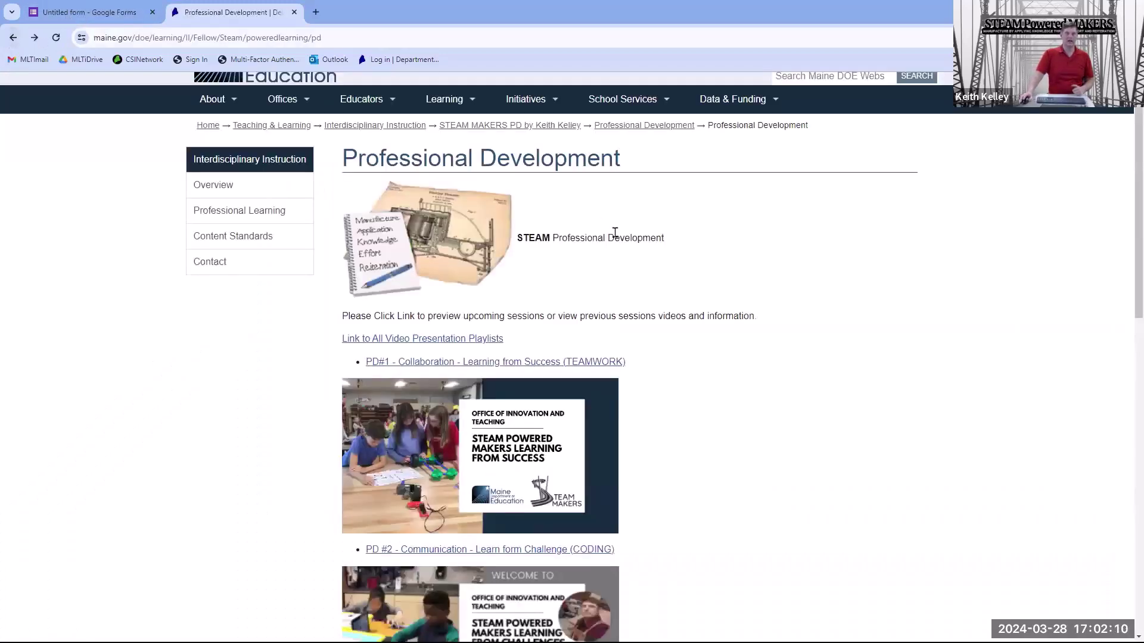
Step: Open the PD #1 Collaboration - Learning from Success session and look through its video, topics and slide deck
click(510, 428)
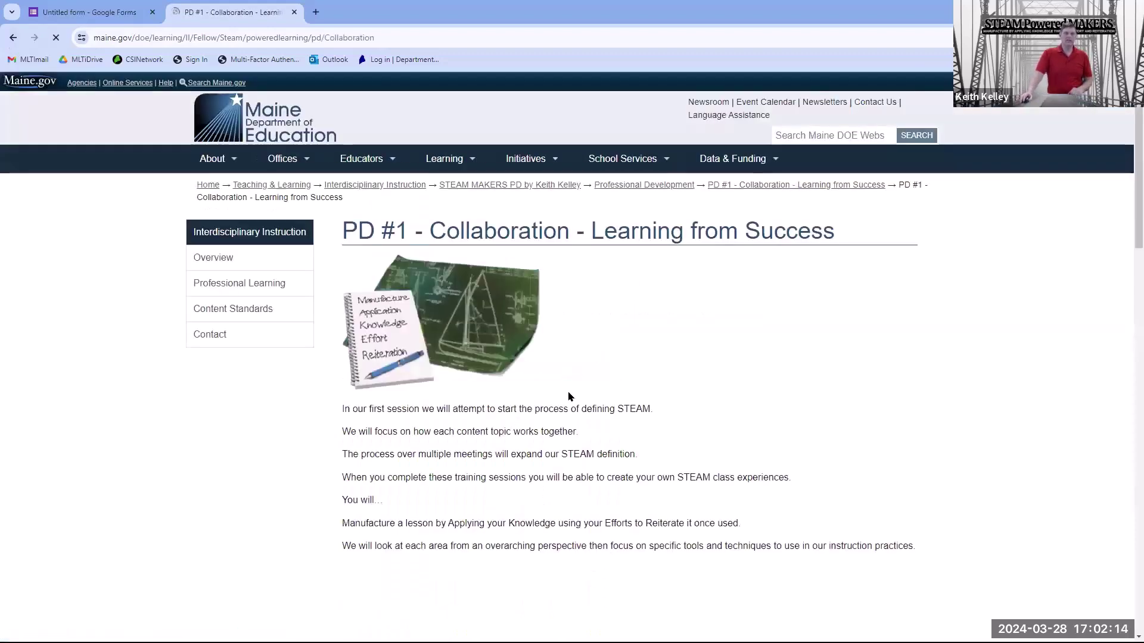
scroll(655, 384, down, 2)
scroll(676, 387, down, 2)
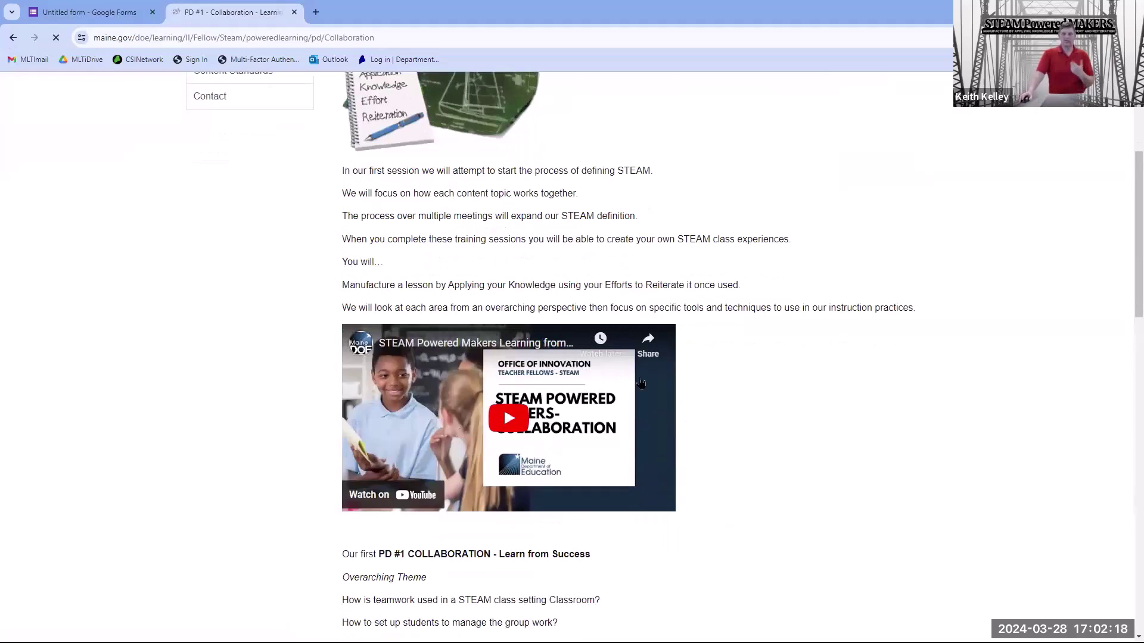
scroll(817, 425, down, 3)
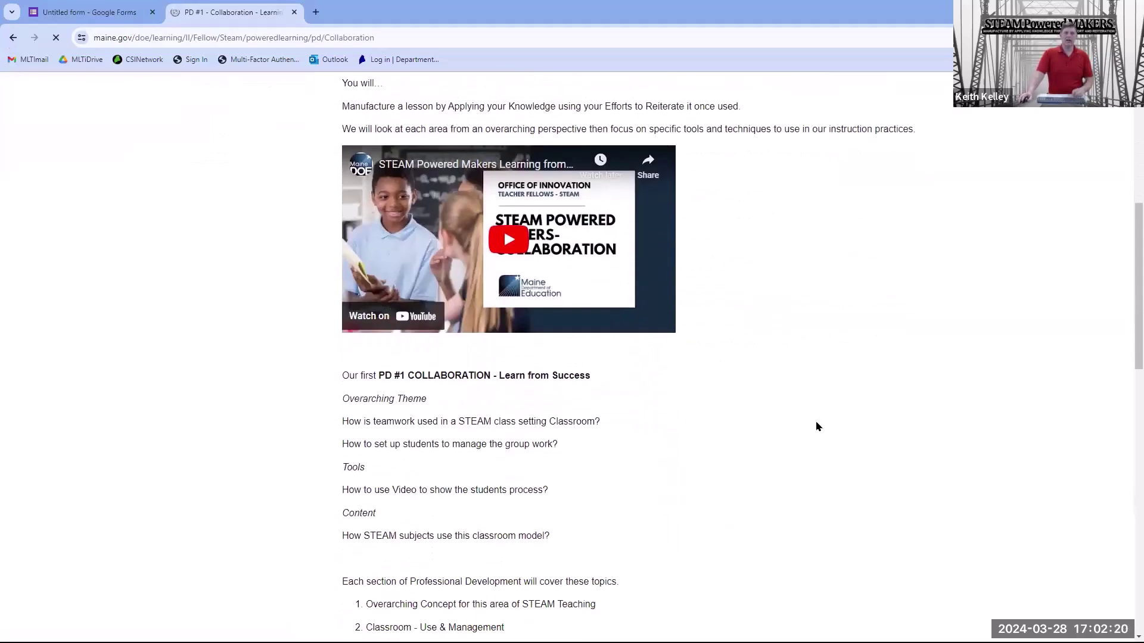
scroll(818, 425, down, 3)
scroll(818, 424, up, 2)
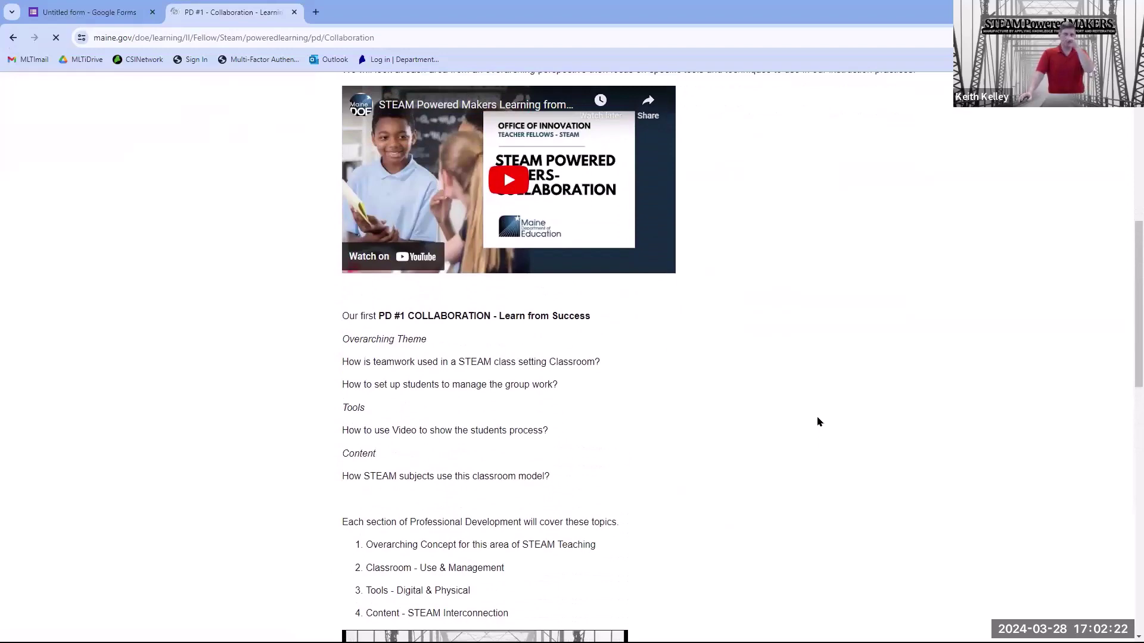
scroll(817, 421, down, 6)
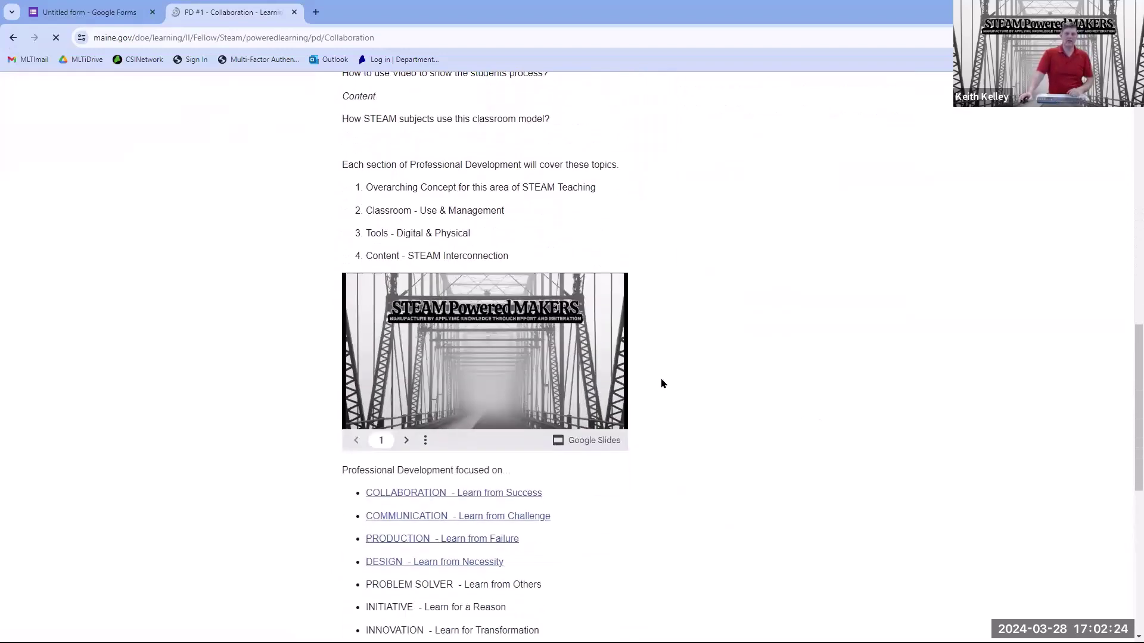
scroll(654, 335, down, 3)
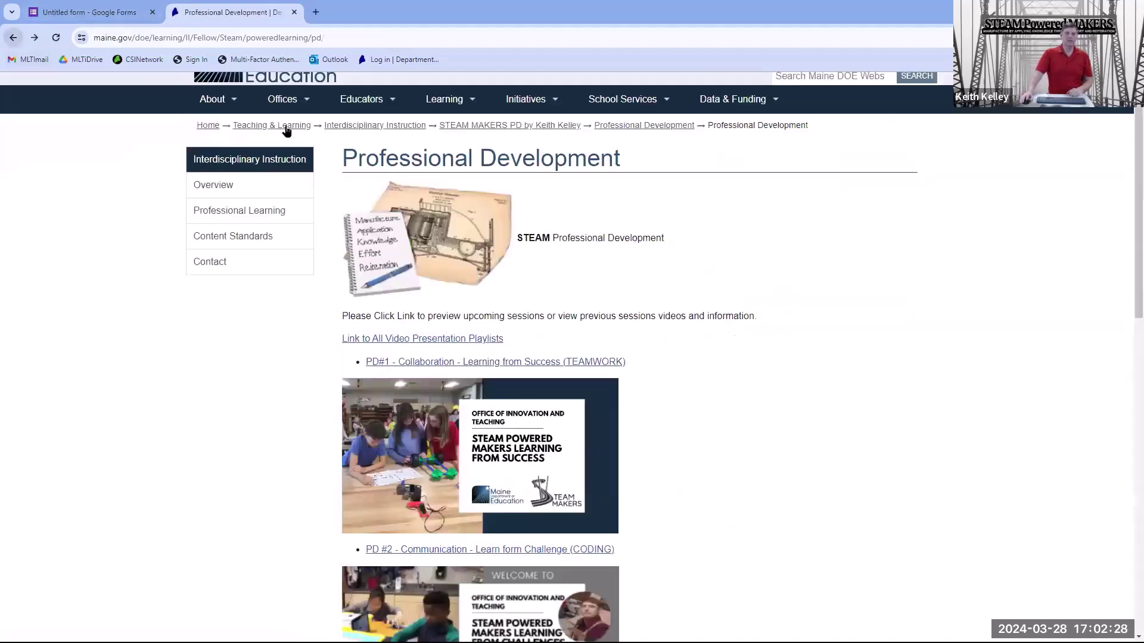
Step: Open the PD #2 Communication - Learn from Challenge session and examine its slide deck, coding resources and training videos
scroll(532, 416, down, 3)
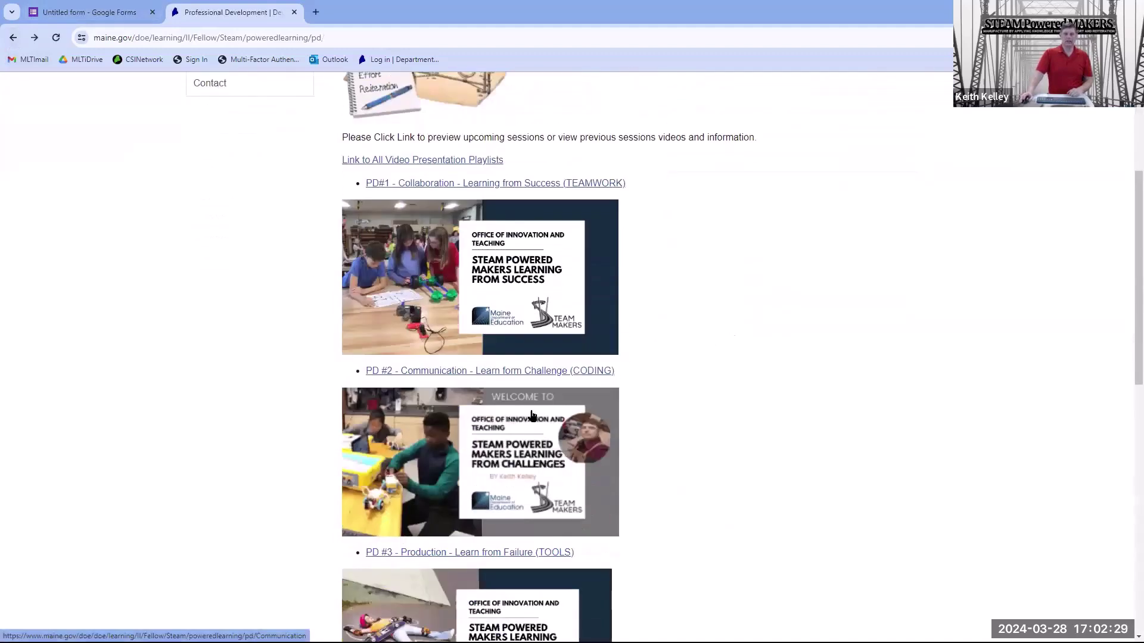
click(497, 433)
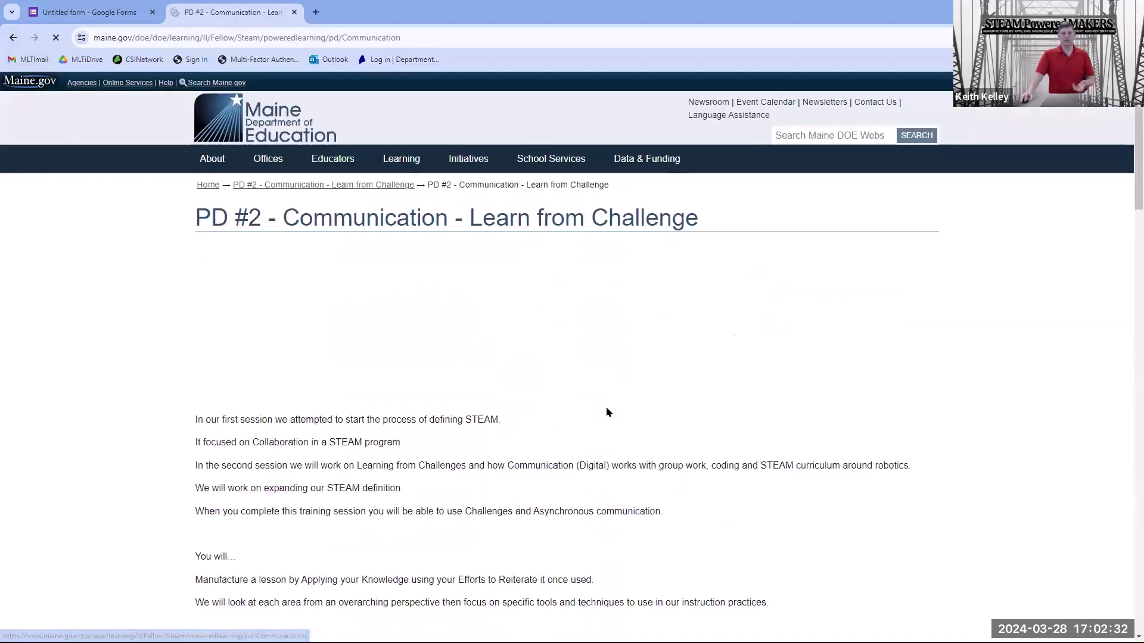
scroll(588, 402, down, 5)
scroll(588, 402, down, 5)
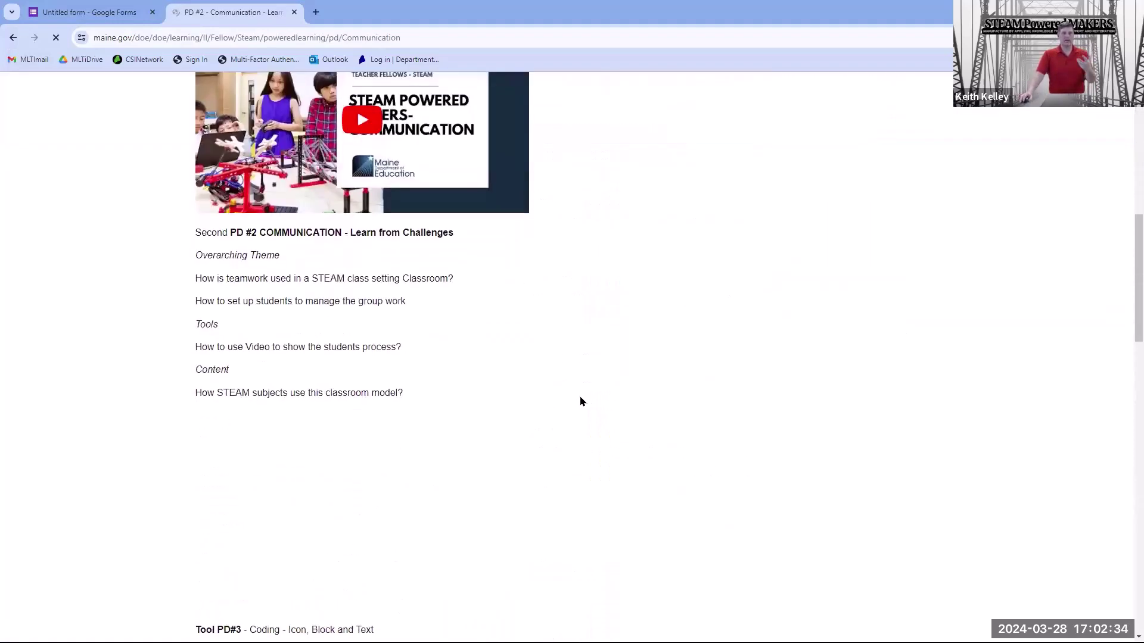
scroll(581, 402, down, 3)
scroll(581, 401, down, 1)
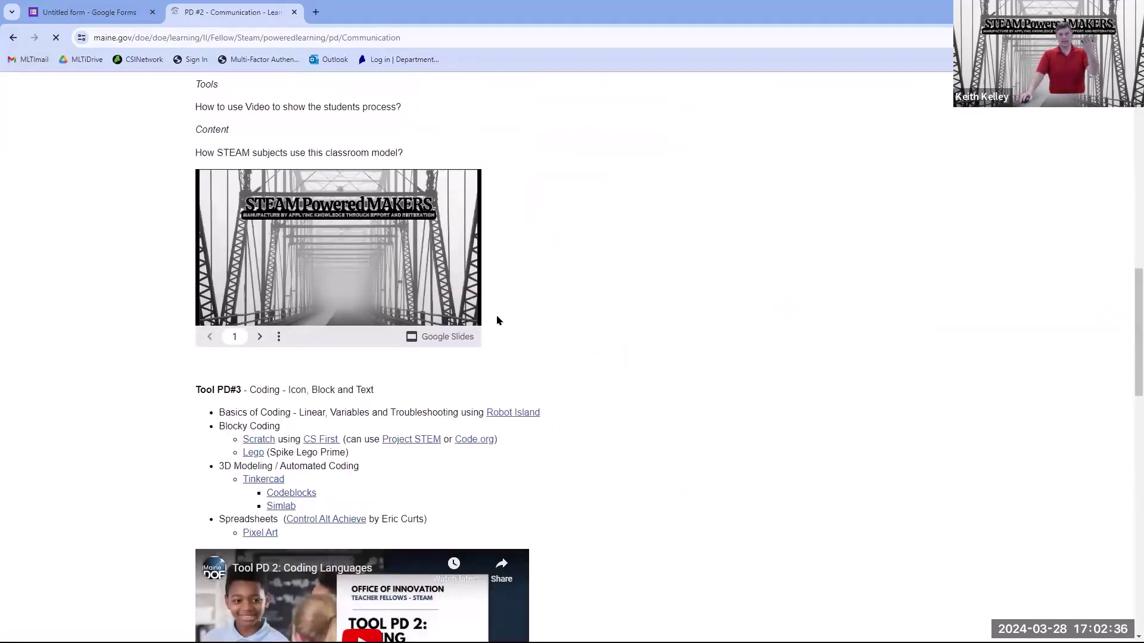
scroll(498, 319, down, 4)
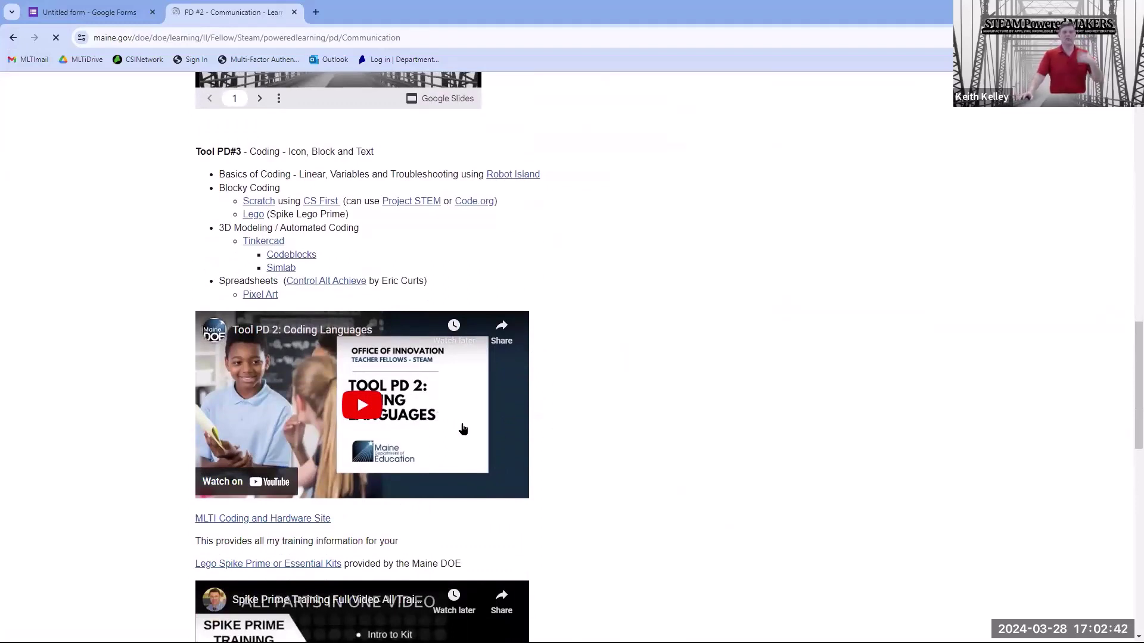
scroll(525, 503, down, 3)
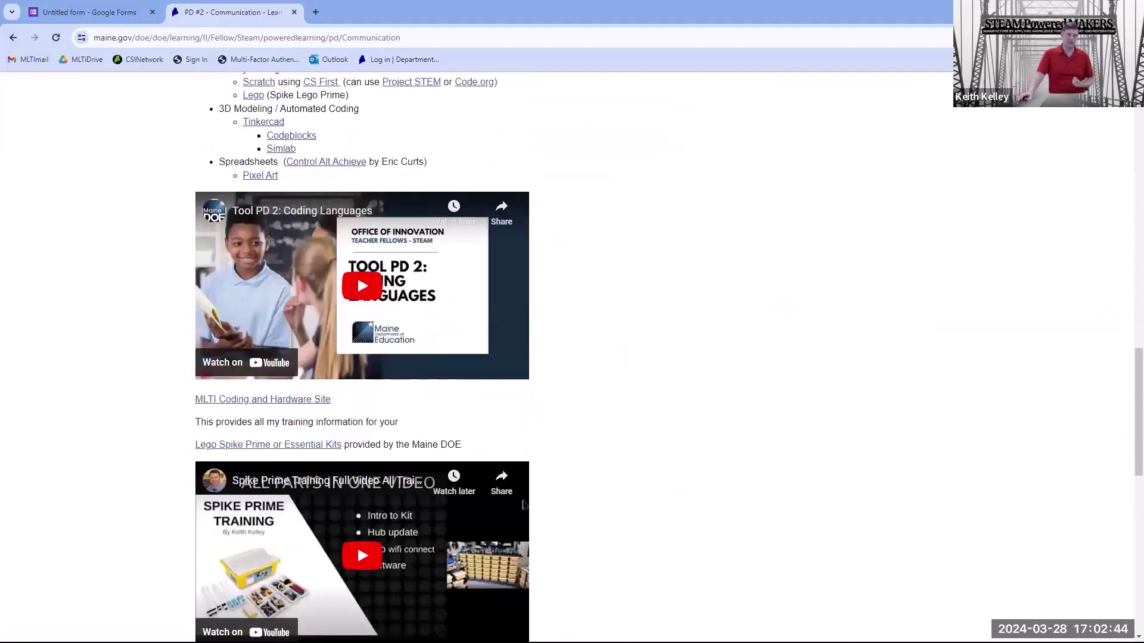
scroll(525, 494, down, 2)
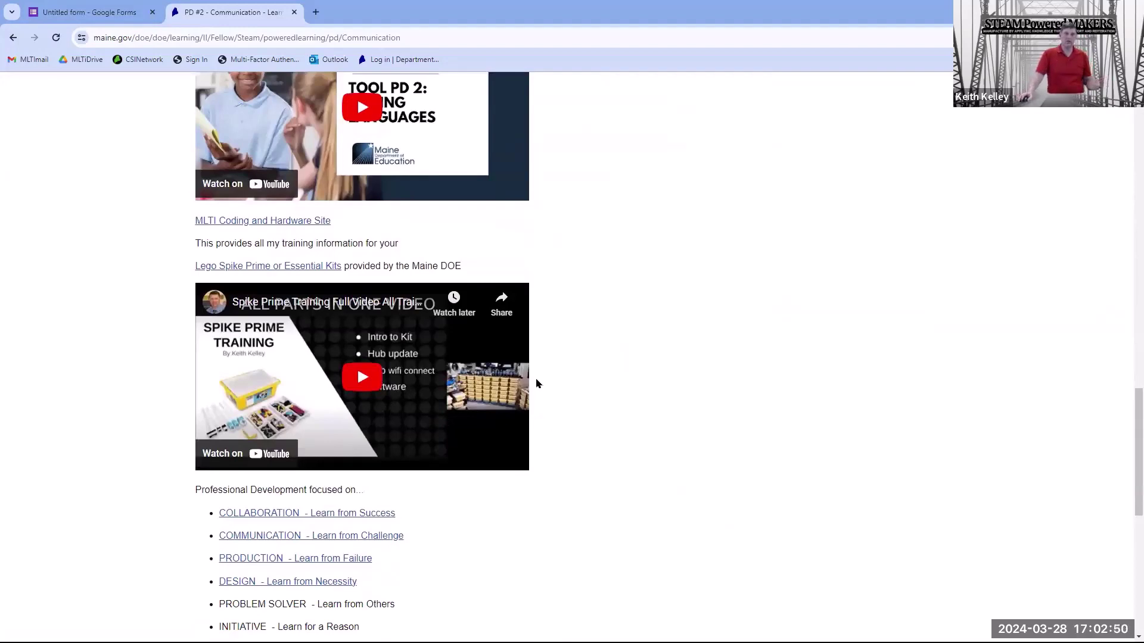
scroll(688, 297, up, 2)
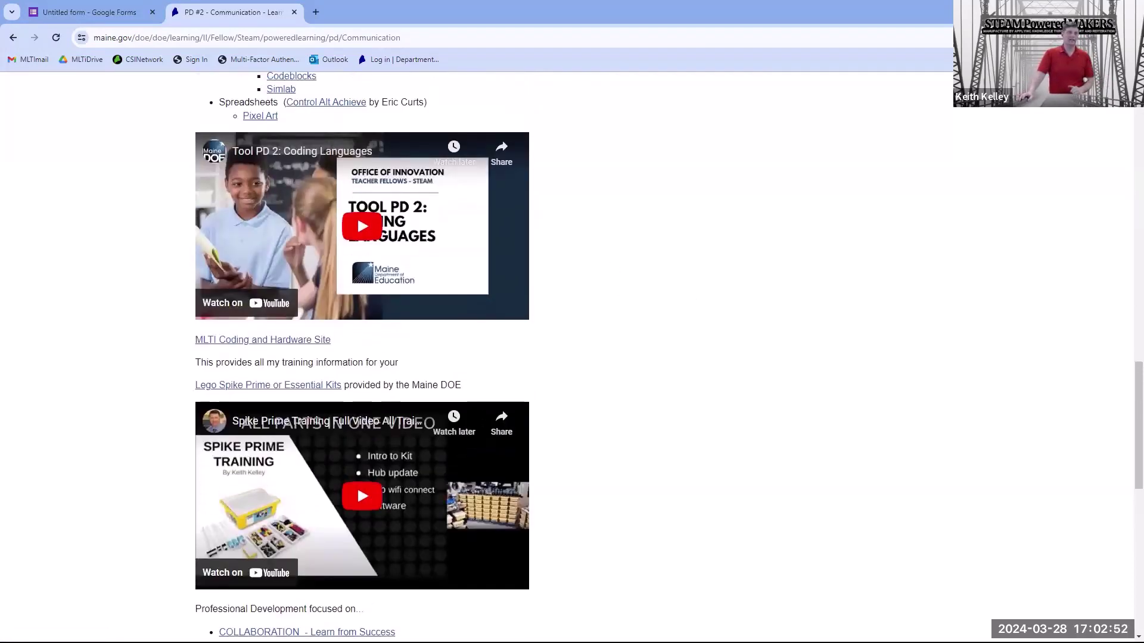
Step: Return to the session list, open PD #3 Production - Learn from Failure, and examine its slide deck, video tools and editing resources
click(17, 37)
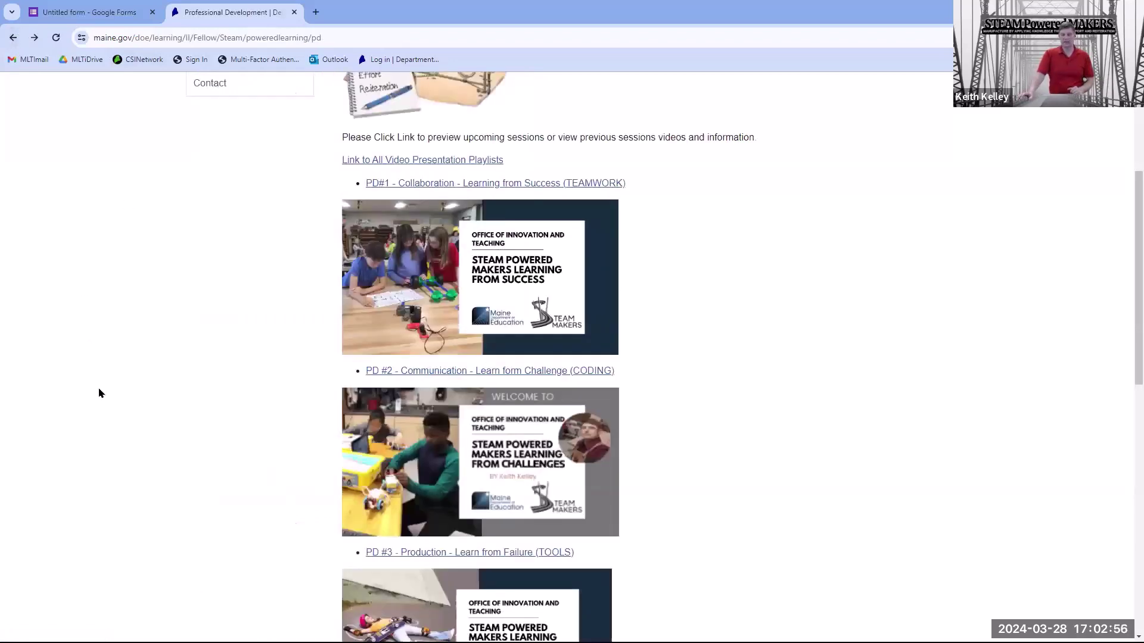
scroll(95, 393, down, 3)
click(469, 459)
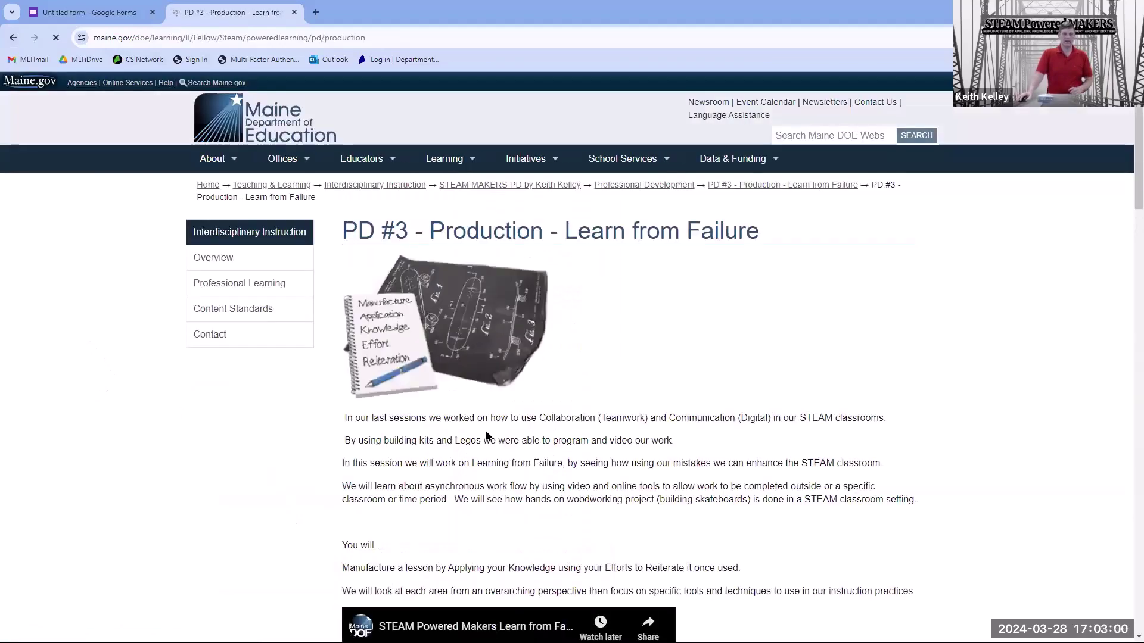
scroll(485, 434, down, 4)
scroll(485, 430, down, 3)
scroll(485, 435, down, 3)
scroll(485, 434, down, 8)
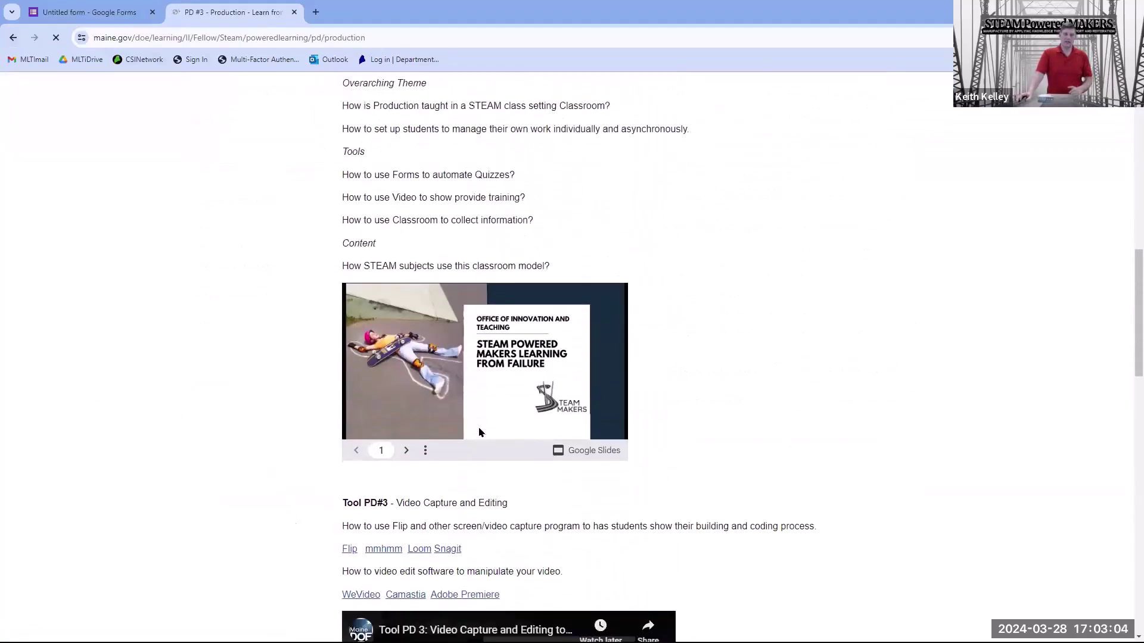
scroll(538, 453, down, 3)
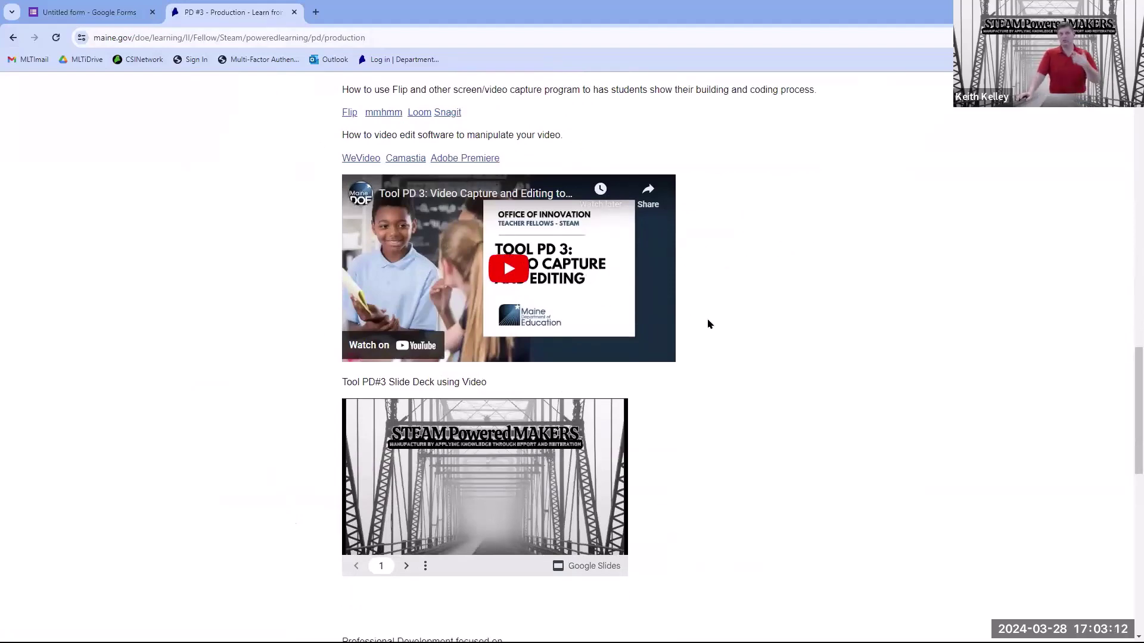
scroll(718, 351, down, 4)
scroll(718, 351, up, 12)
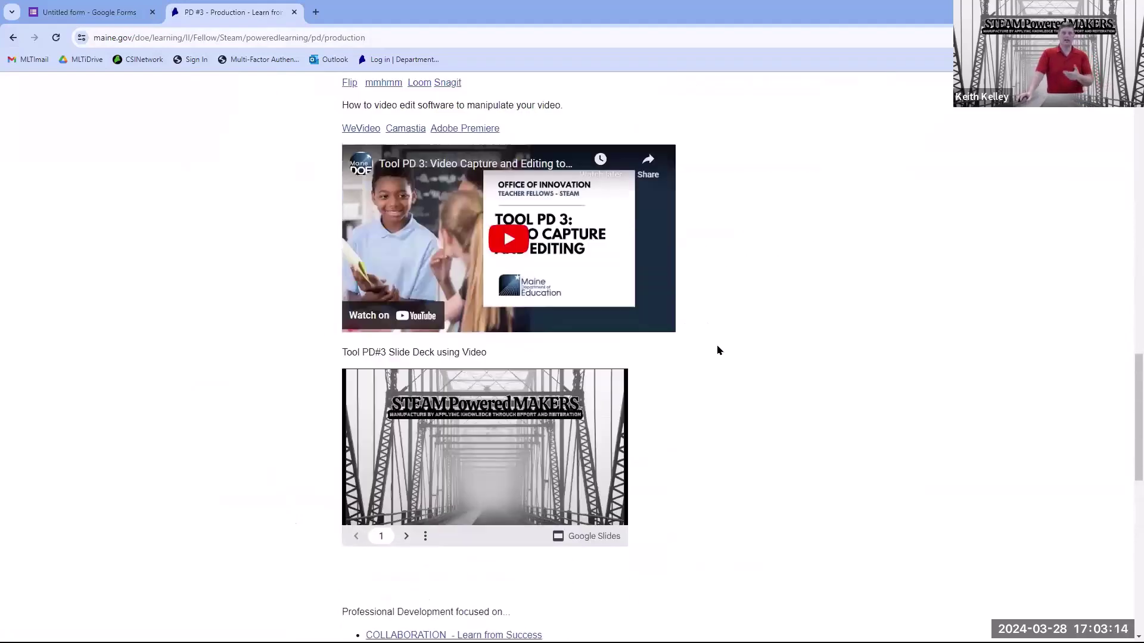
Step: Return to the session list, open PD #4 Design - Learn from Necessity, and examine its 3D modeling tools, videos and slide deck
scroll(689, 329, up, 7)
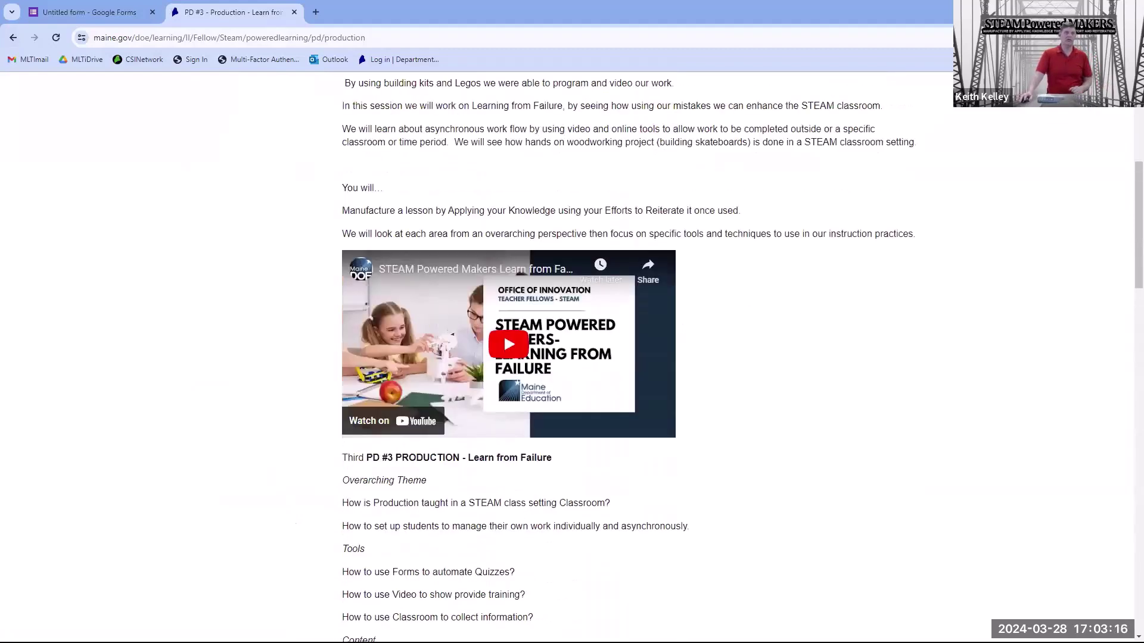
click(11, 39)
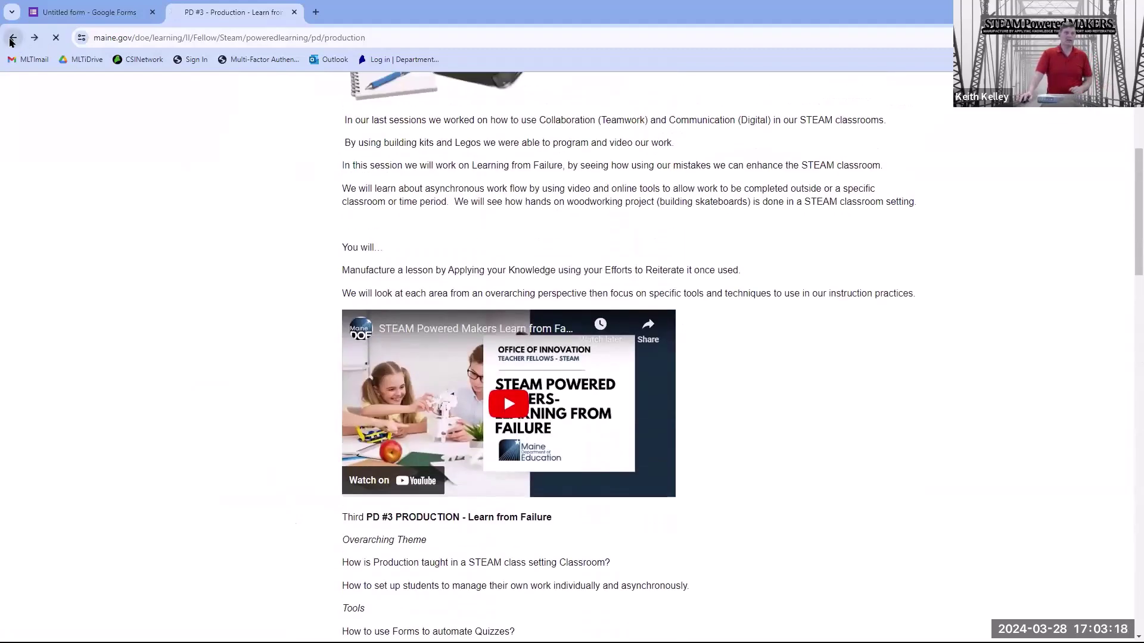
scroll(542, 411, down, 4)
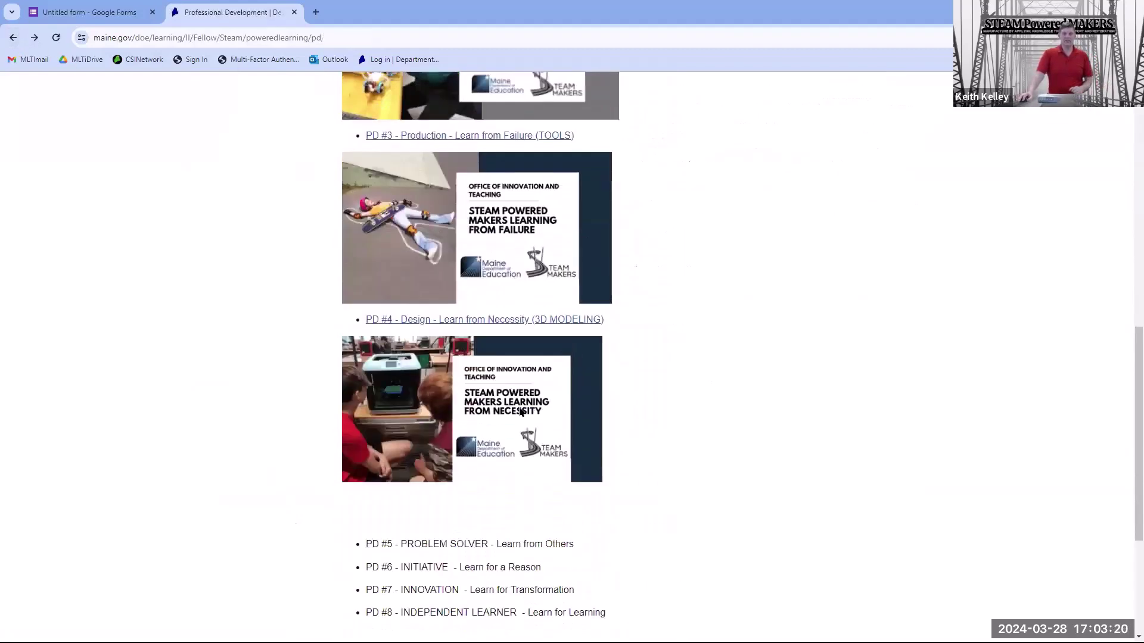
click(494, 322)
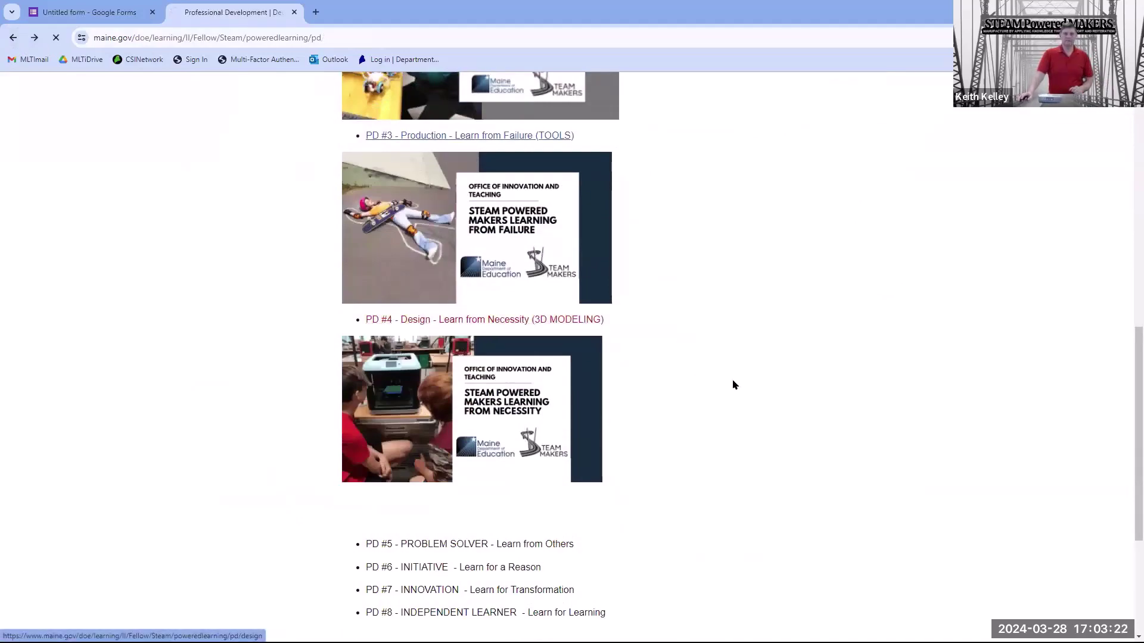
scroll(852, 379, down, 4)
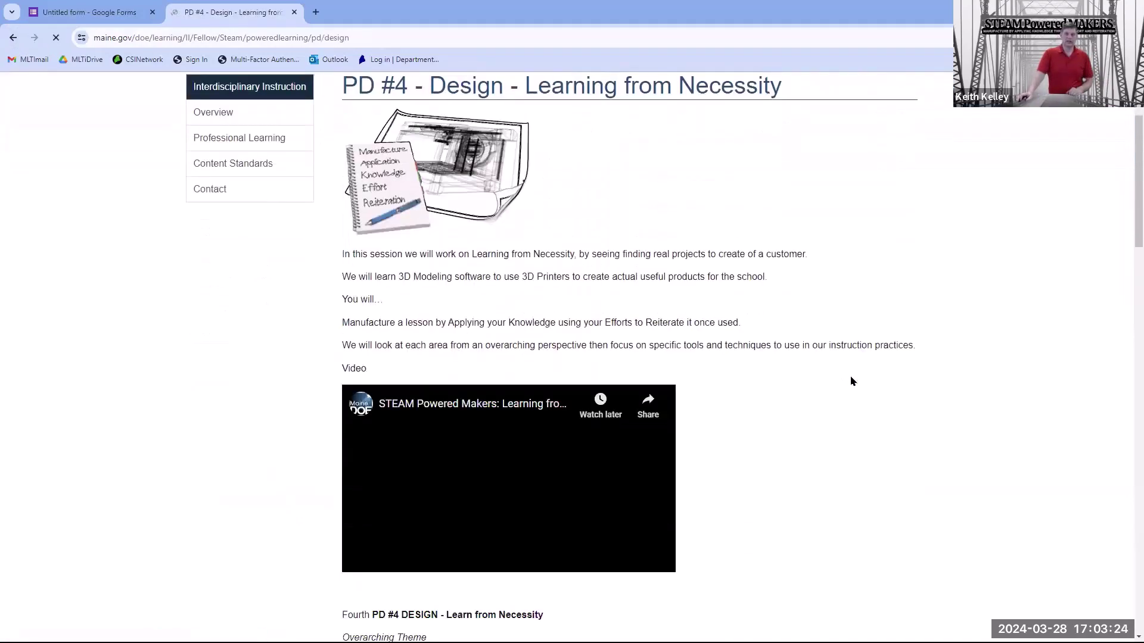
scroll(849, 380, down, 2)
scroll(844, 380, down, 5)
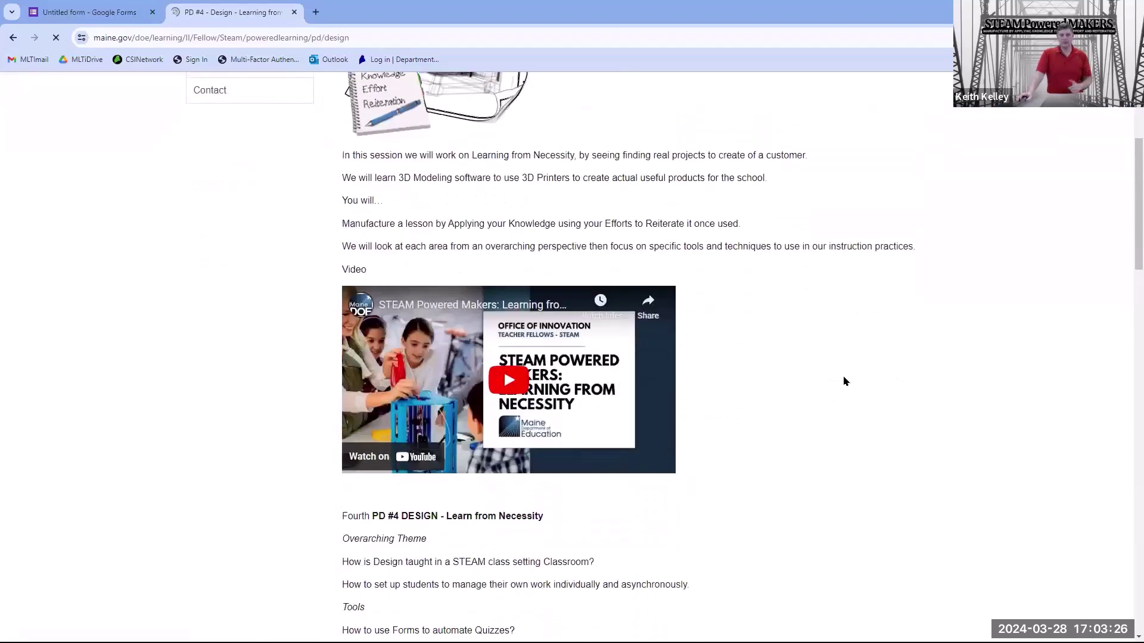
scroll(844, 381, down, 5)
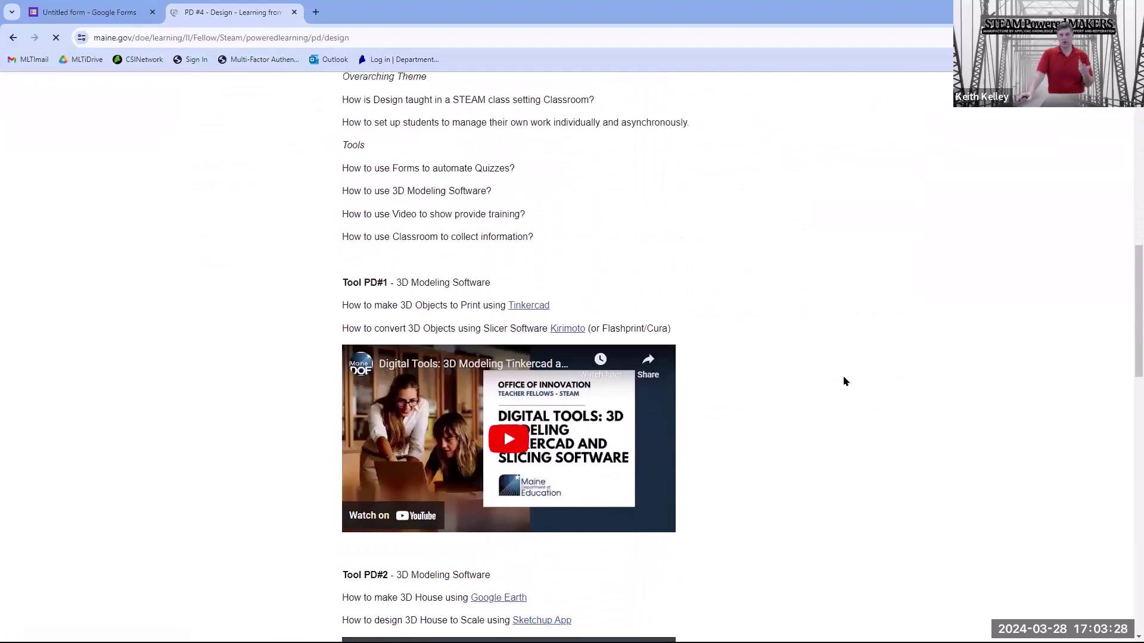
scroll(843, 381, down, 6)
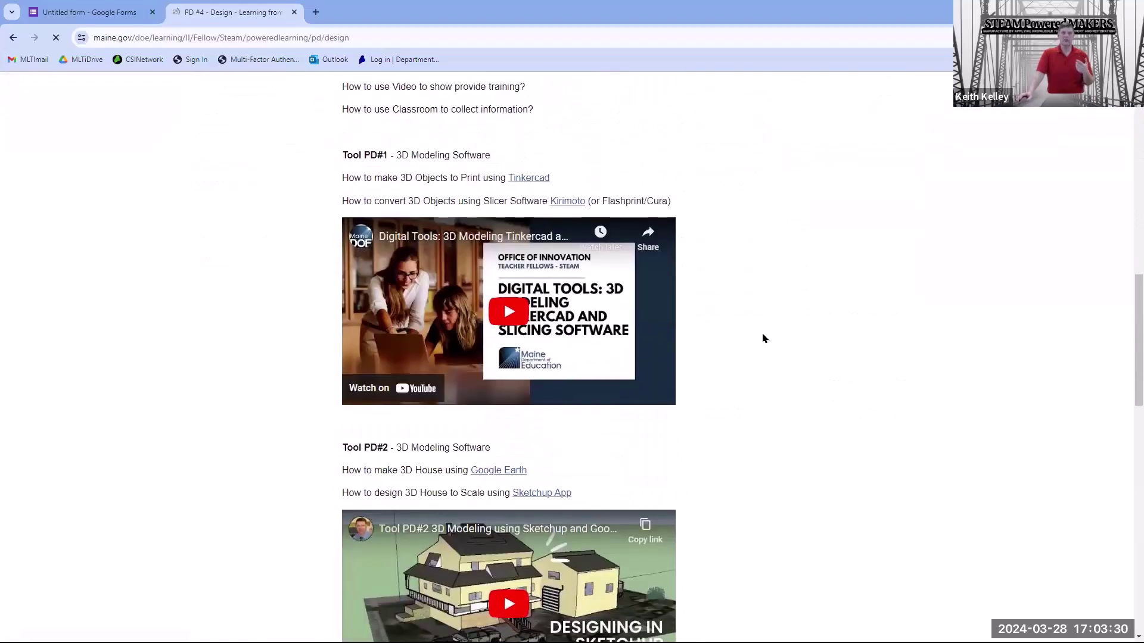
scroll(723, 292, down, 4)
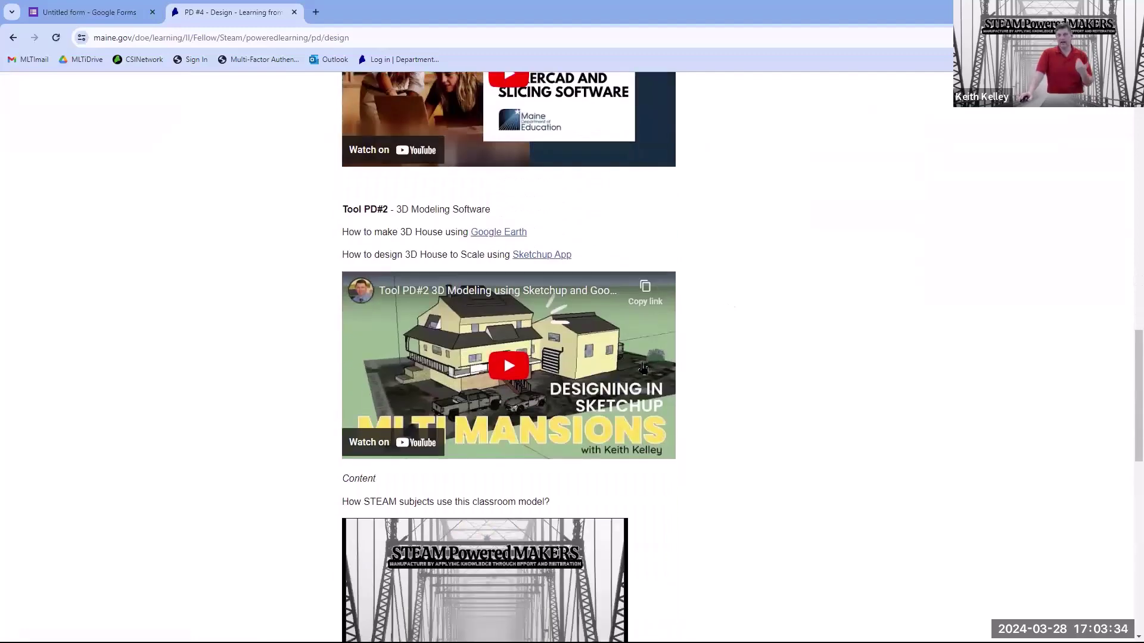
scroll(661, 372, down, 5)
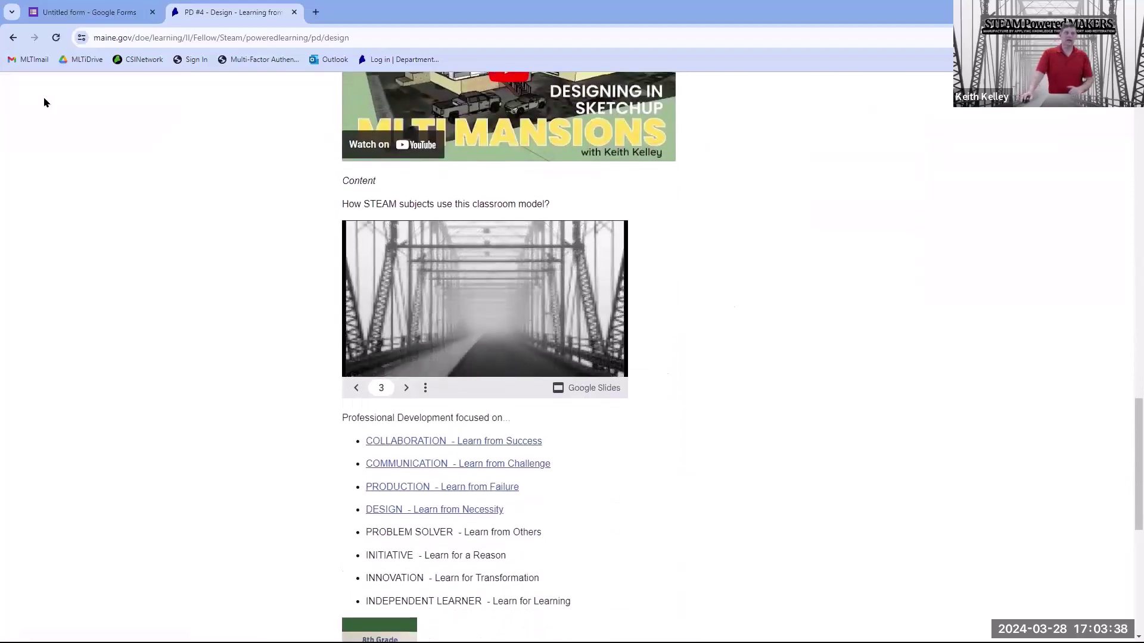
Step: Return to the session list, reopen PD #1 Collaboration - Learning from Success, and review its topics and slide deck
click(14, 41)
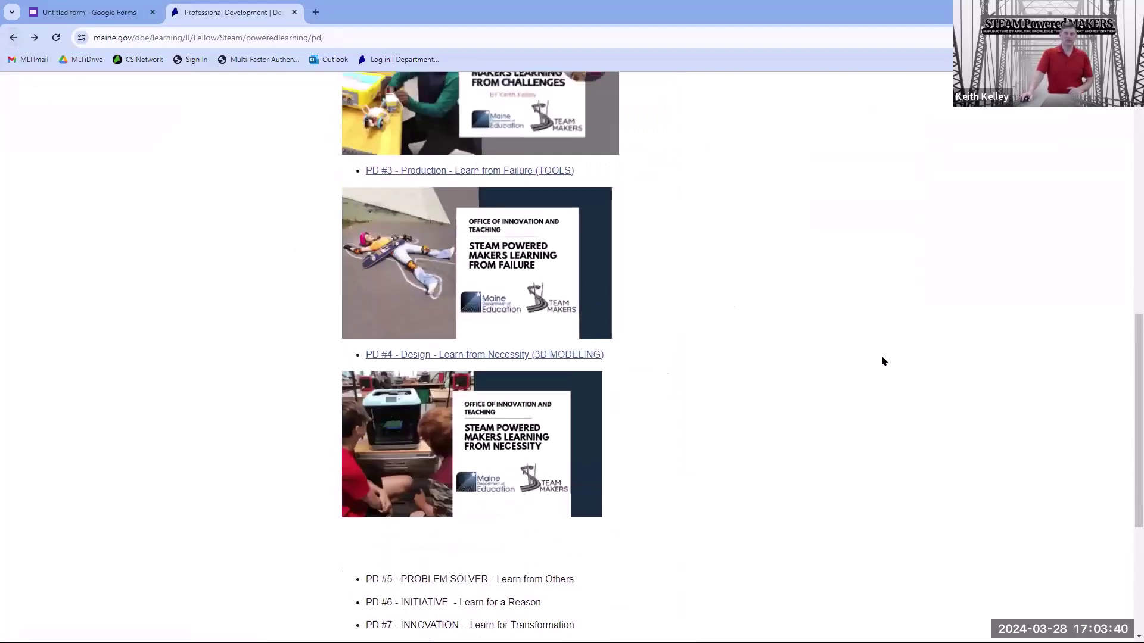
scroll(883, 361, up, 5)
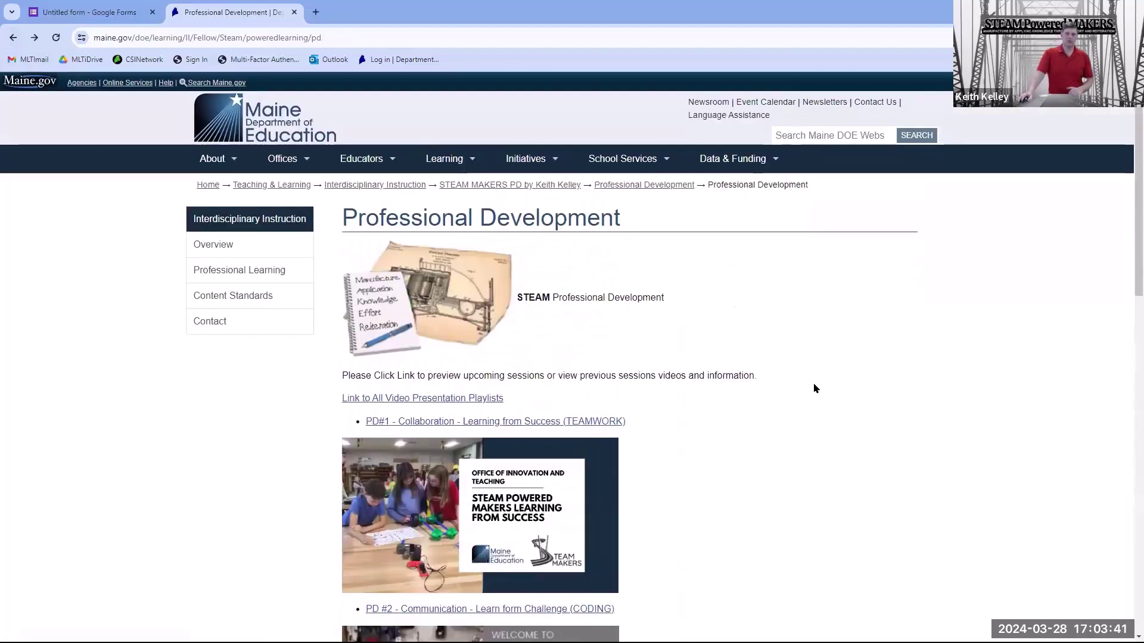
click(487, 473)
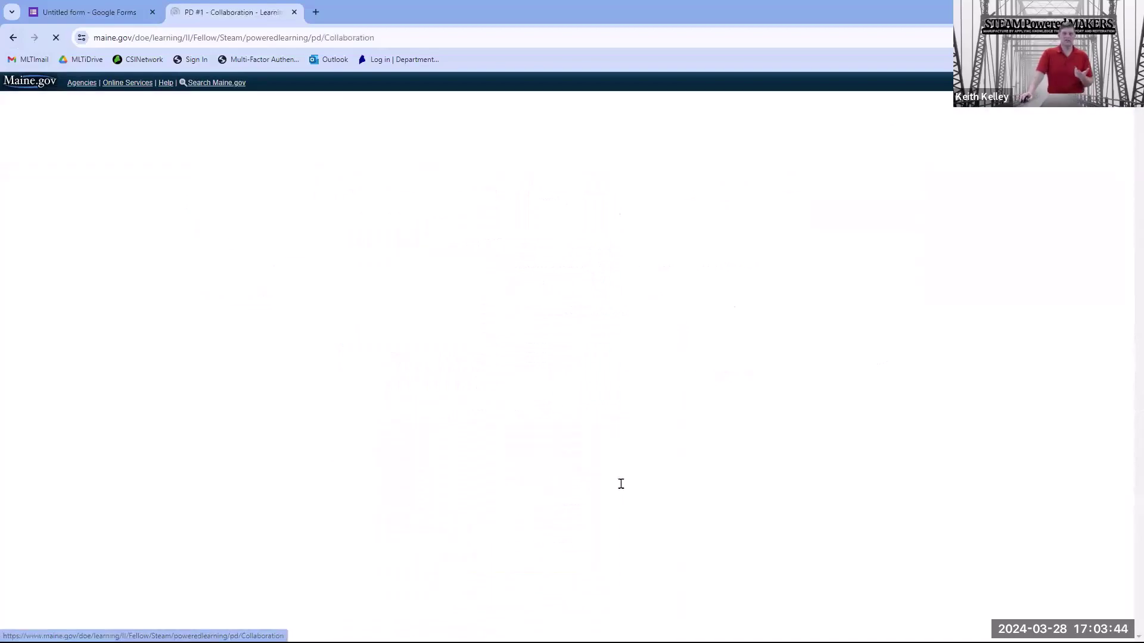
scroll(659, 429, down, 15)
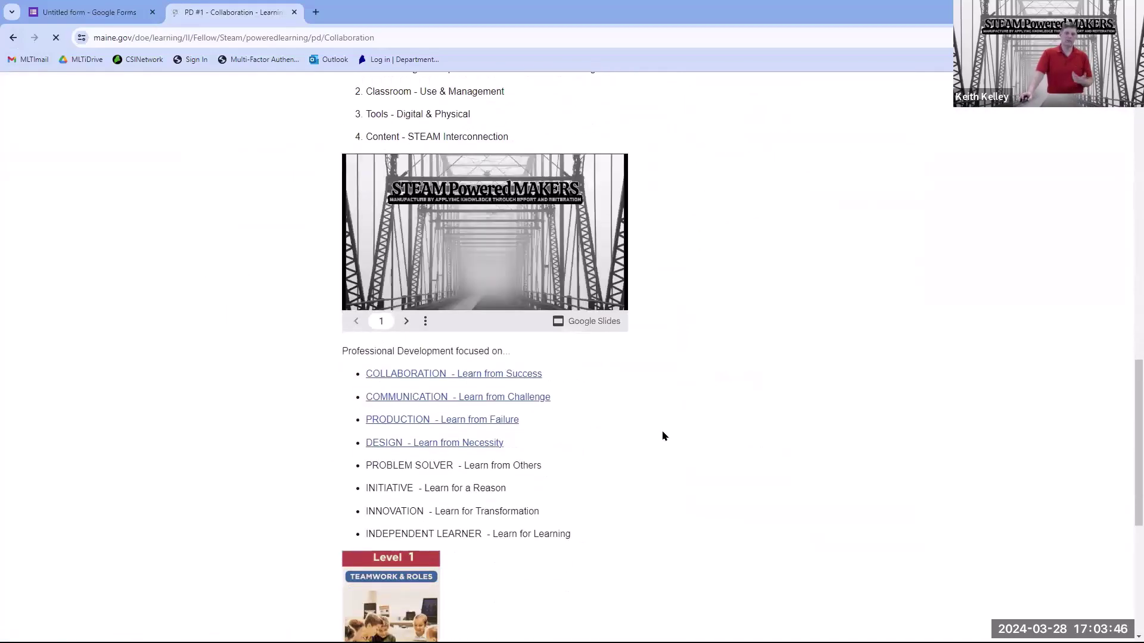
scroll(664, 435, up, 5)
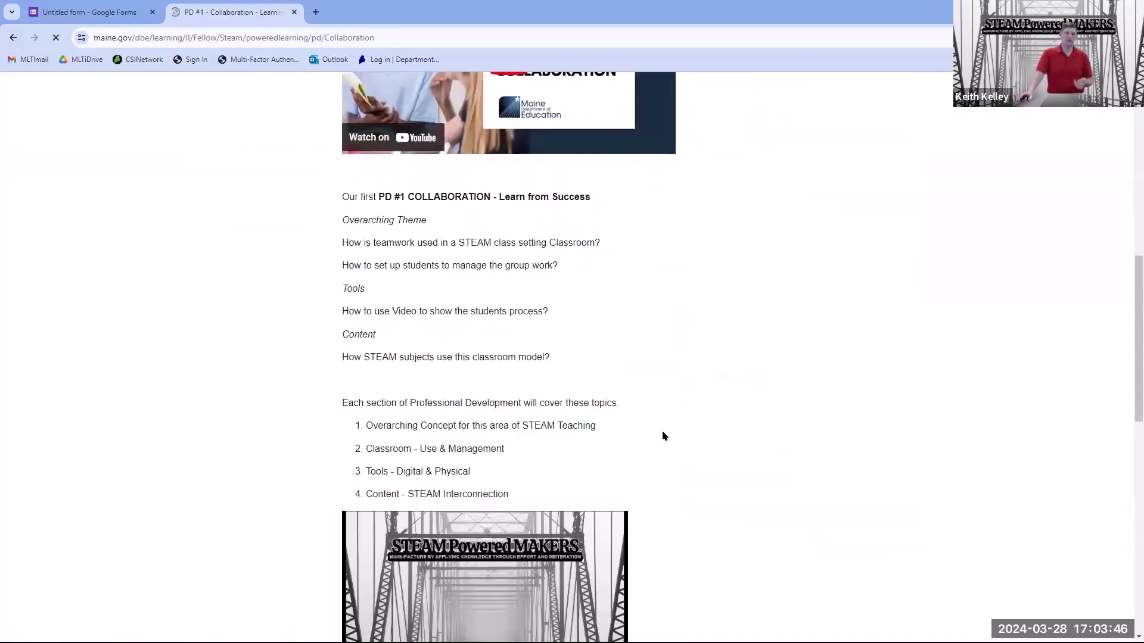
Step: Go back to the Professional Development page and review the full session list down to the feedback form link
click(13, 38)
scroll(736, 525, down, 2)
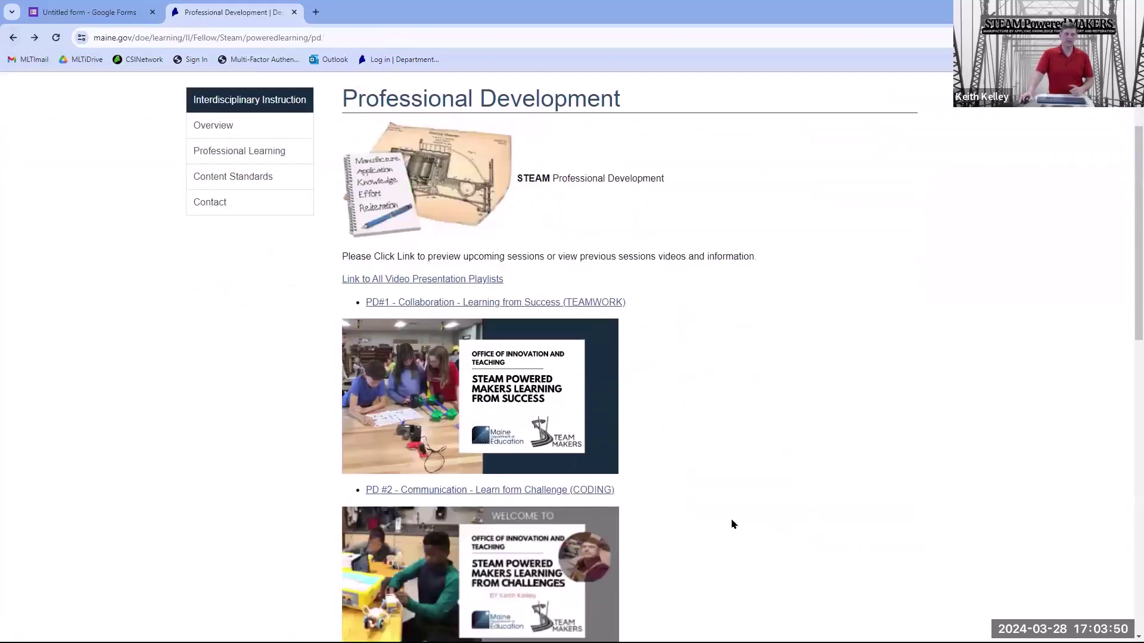
scroll(734, 523, down, 2)
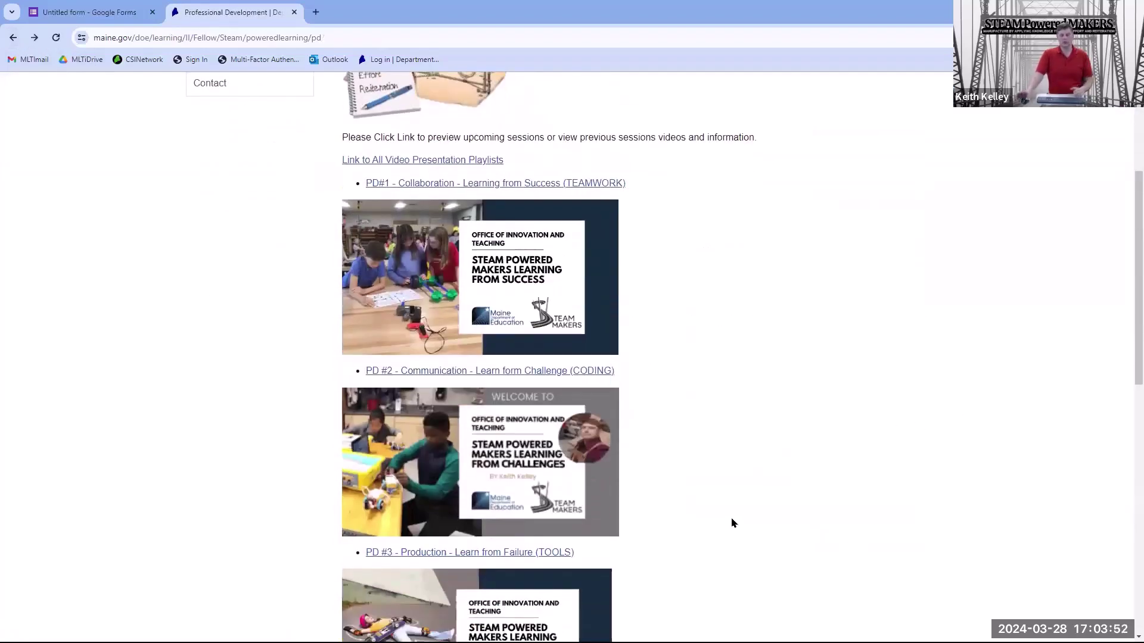
scroll(733, 523, down, 2)
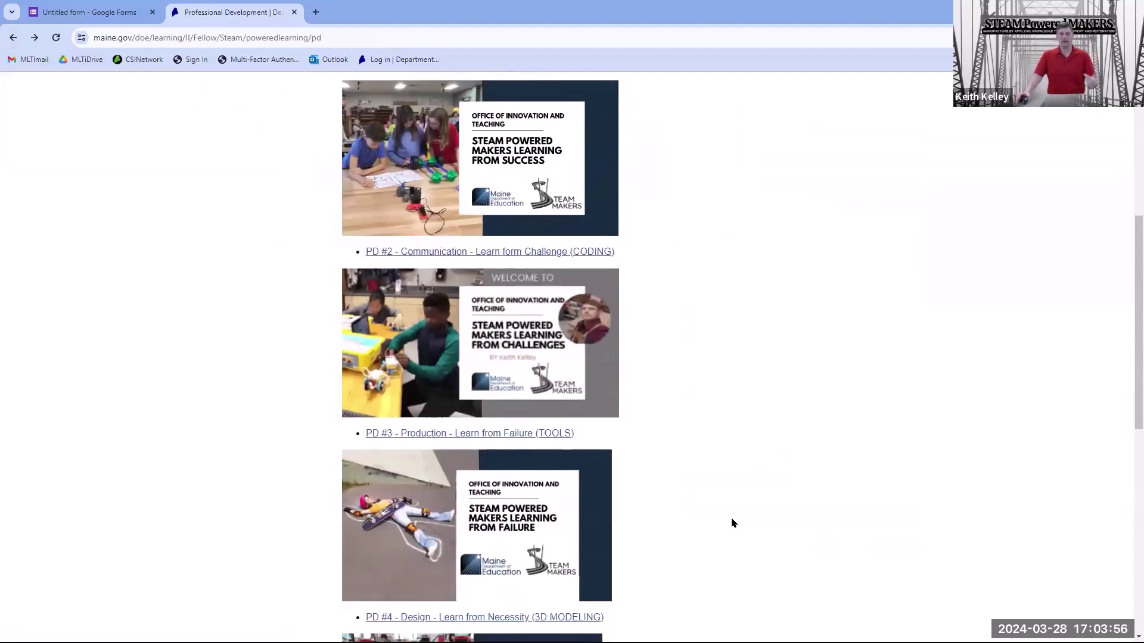
scroll(733, 523, down, 8)
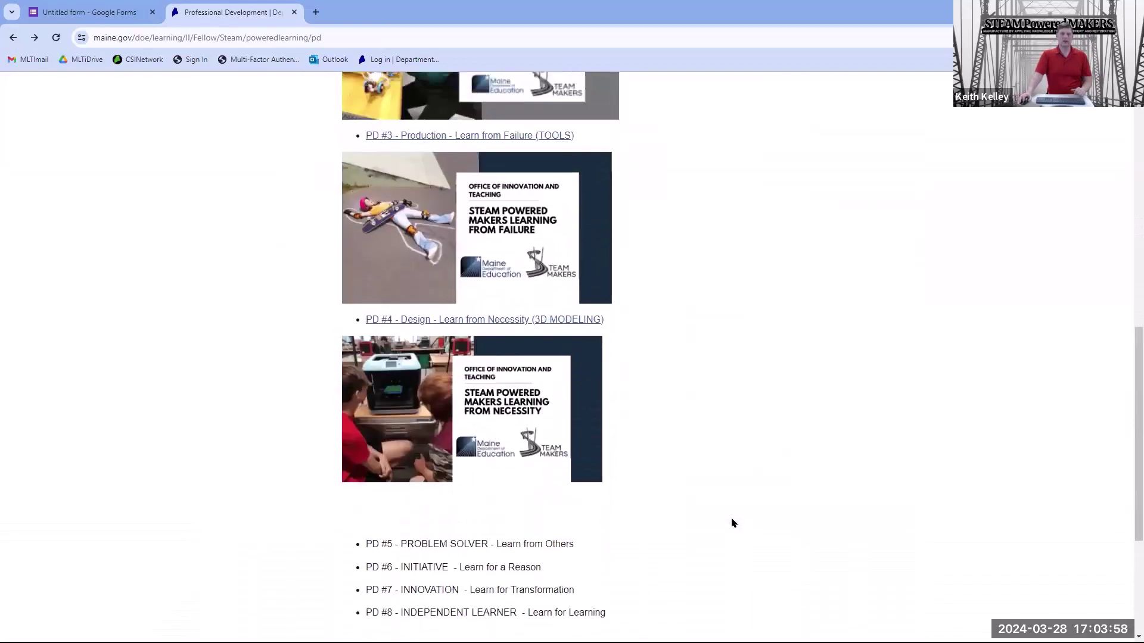
scroll(733, 521, down, 1)
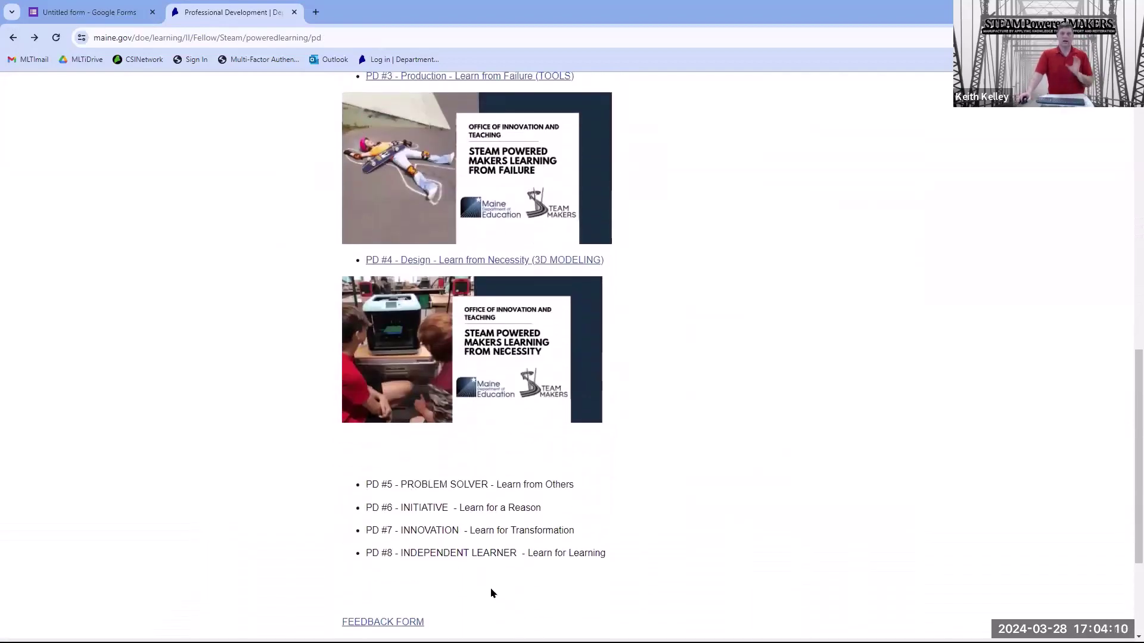
scroll(491, 593, up, 12)
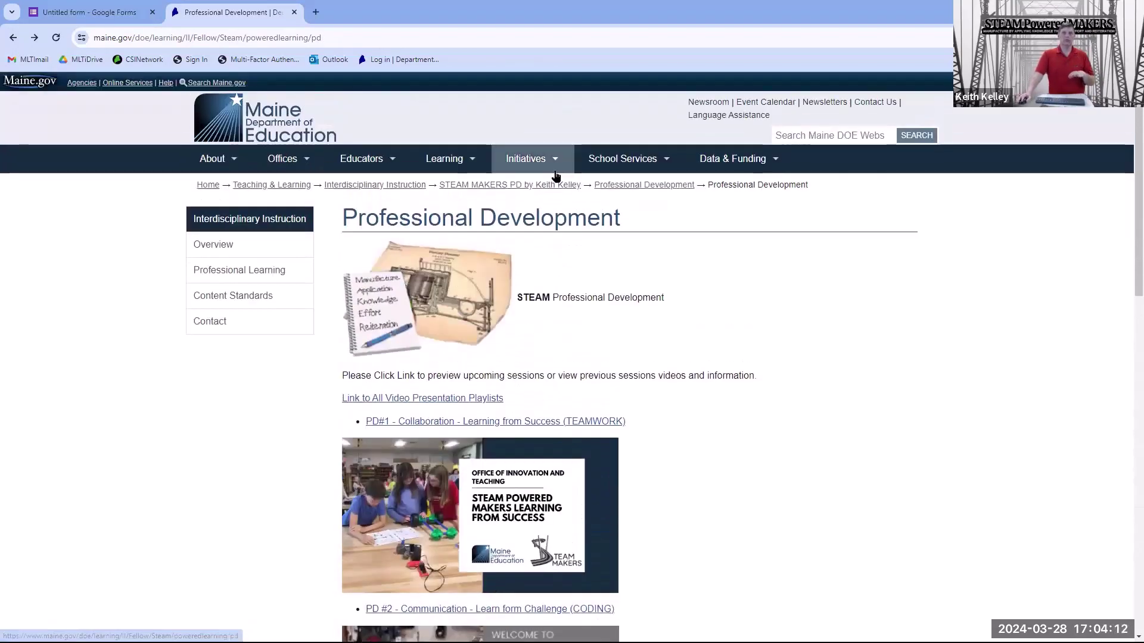
Step: Go to the STEAM MAKERS PD main page, look through its Curriculum page, and return to the main page
click(487, 186)
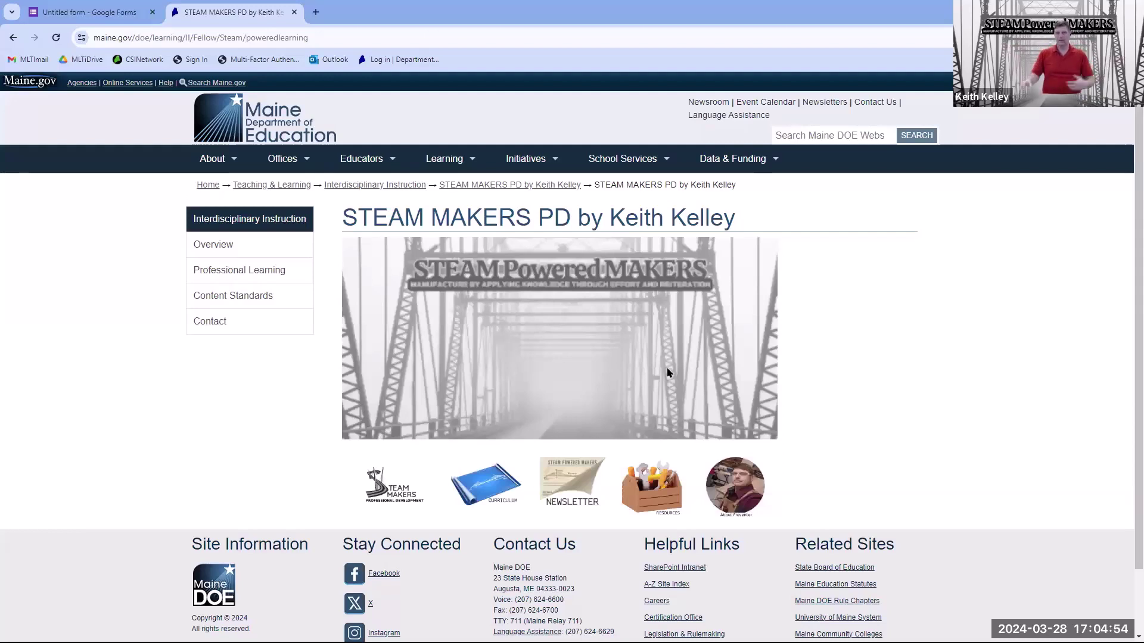
click(475, 496)
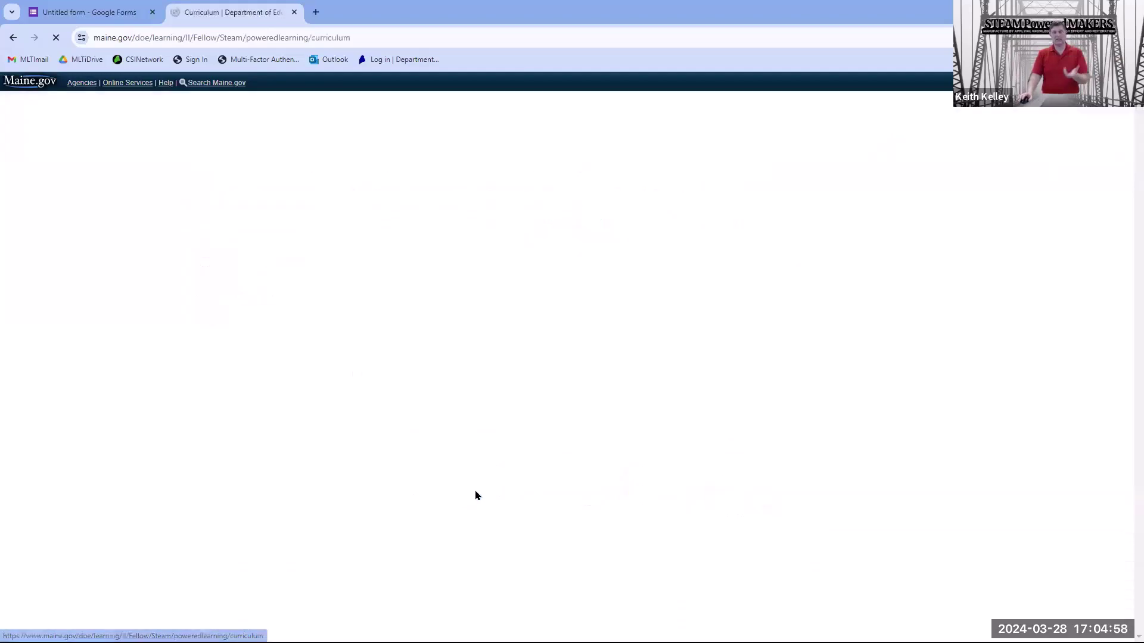
scroll(468, 441, down, 3)
scroll(468, 441, down, 10)
scroll(468, 441, up, 13)
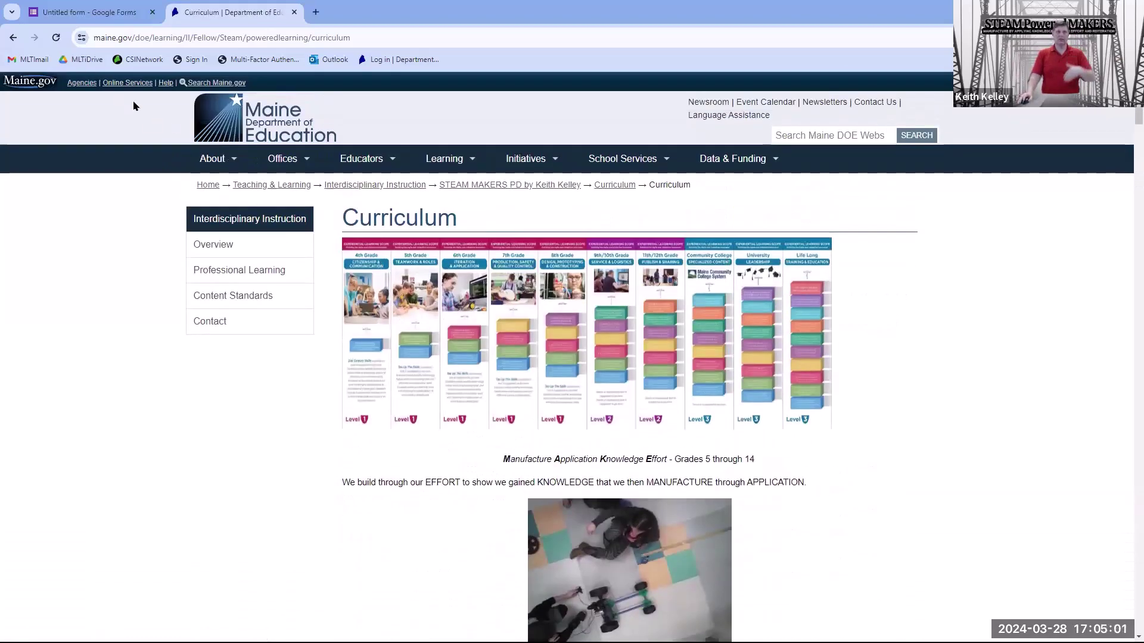
click(13, 37)
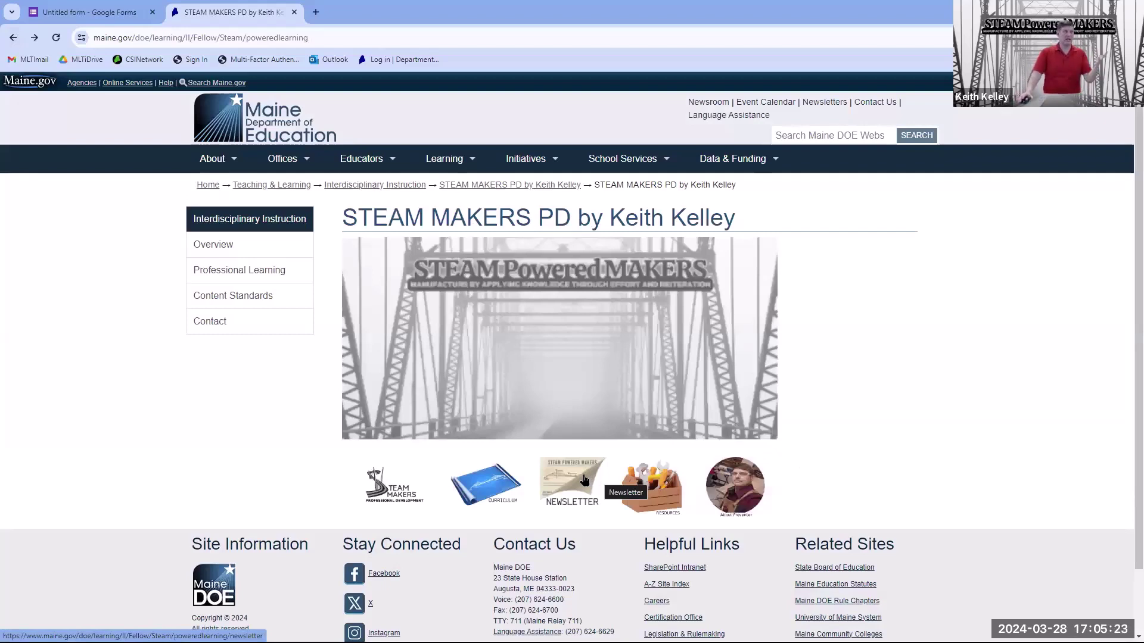
Step: Open the STEAM Makers Resources page, examine its grants, contests, training funding, video channels and books, and return to the main page
click(660, 510)
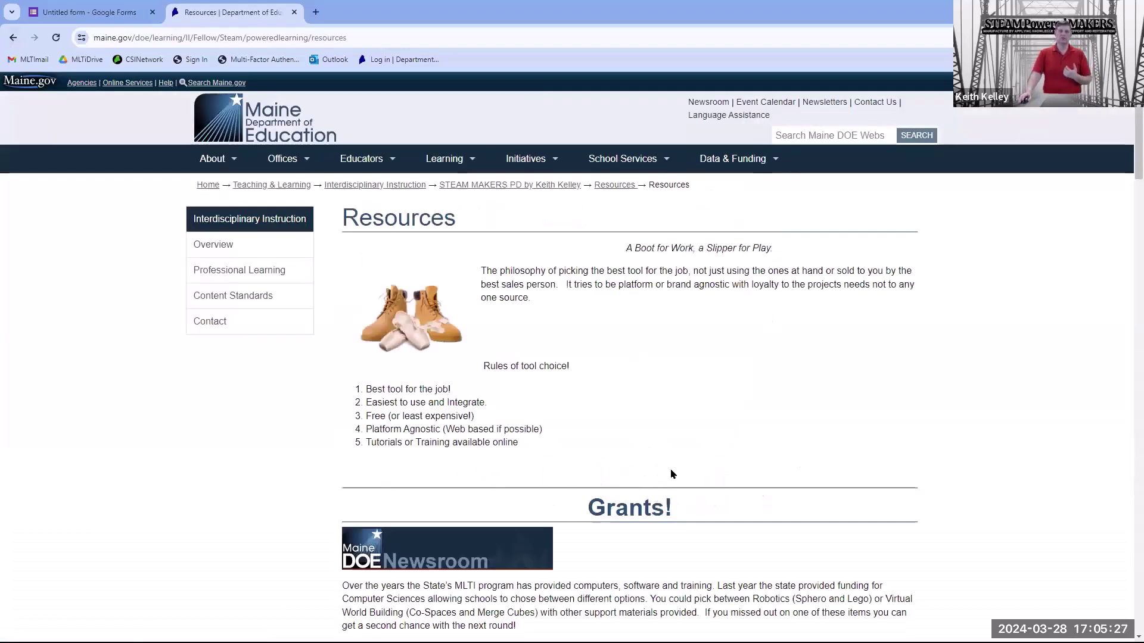
scroll(693, 393, down, 5)
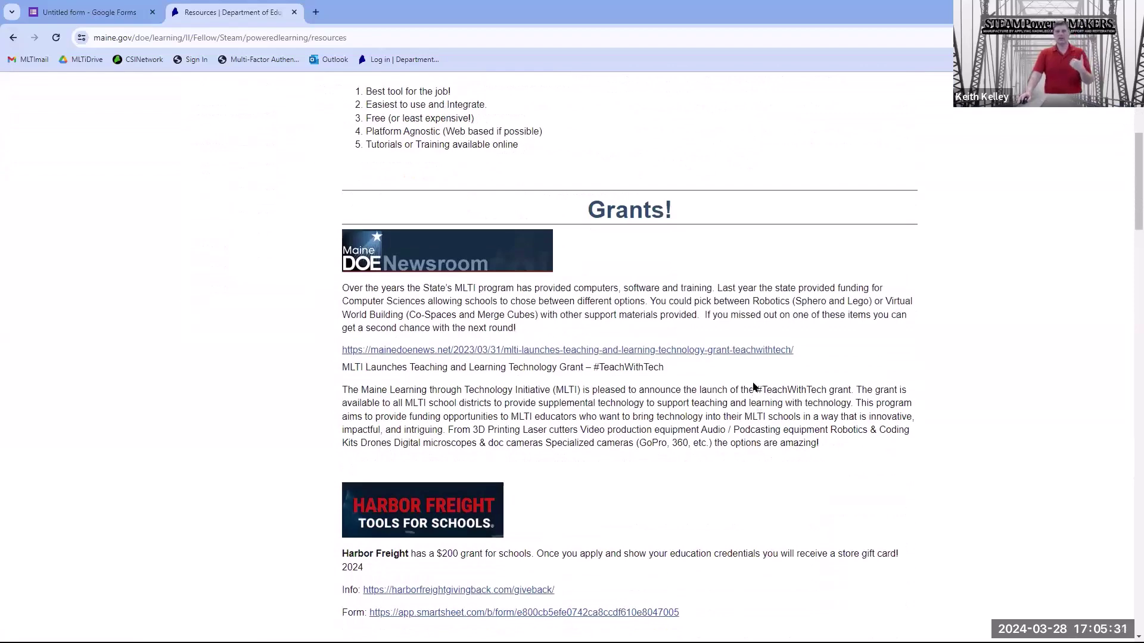
scroll(756, 387, down, 3)
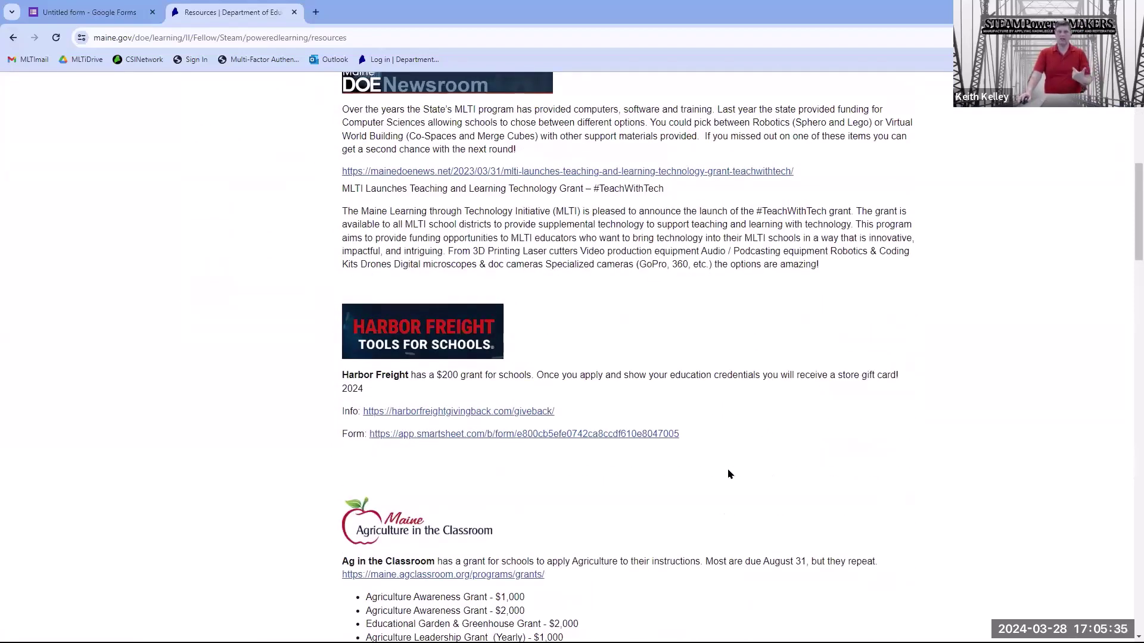
scroll(737, 475, down, 4)
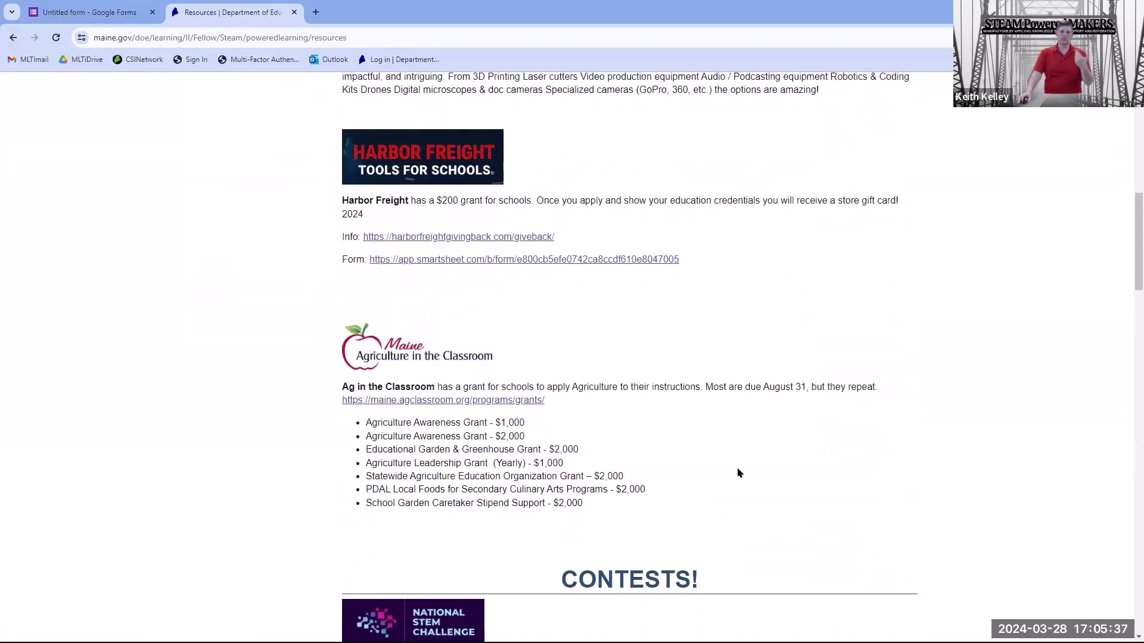
scroll(737, 475, down, 7)
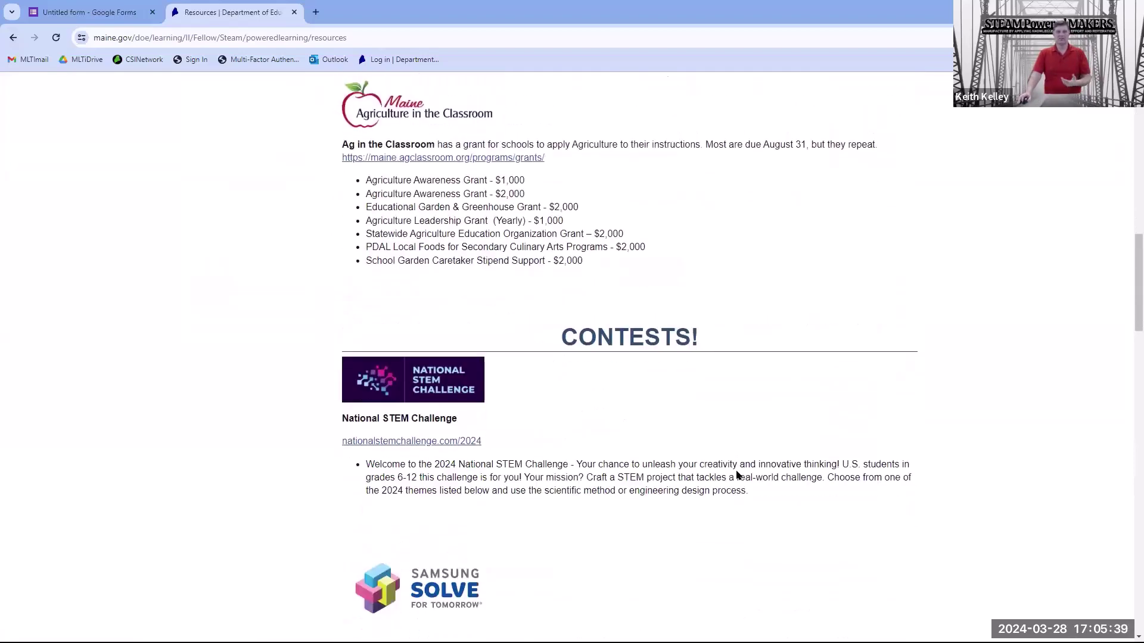
scroll(737, 474, down, 10)
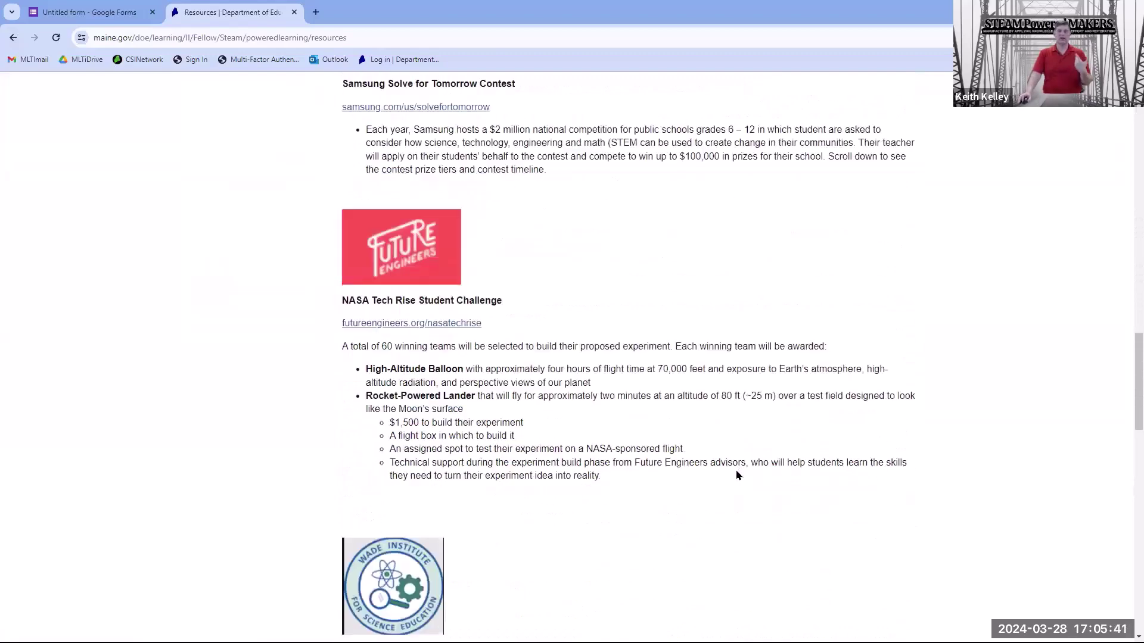
scroll(738, 475, down, 3)
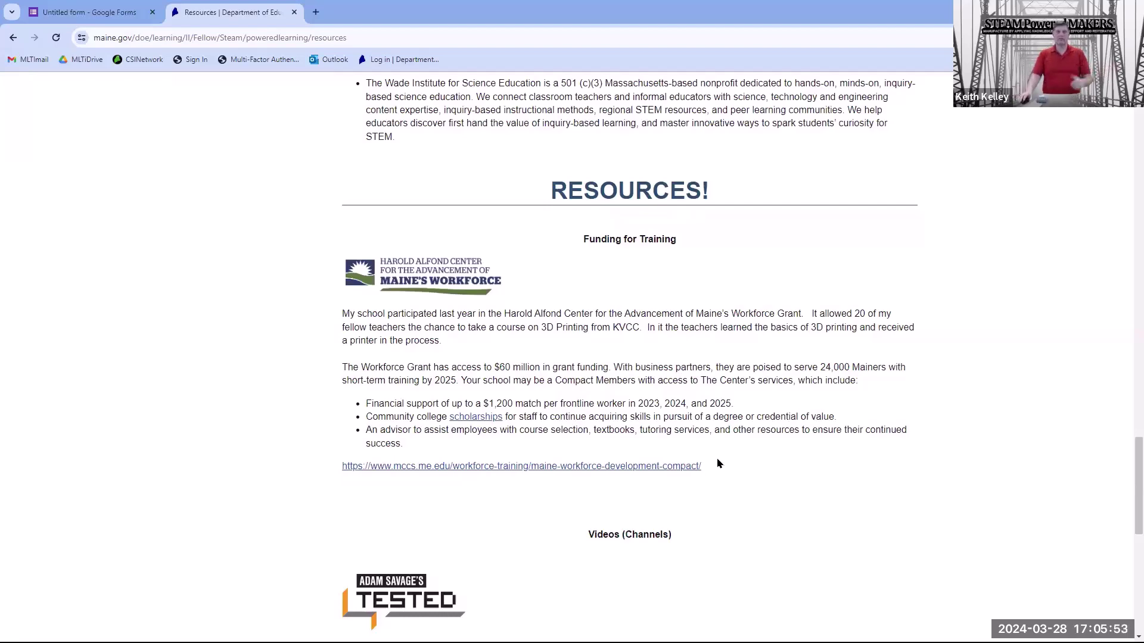
scroll(718, 464, down, 5)
scroll(720, 465, down, 2)
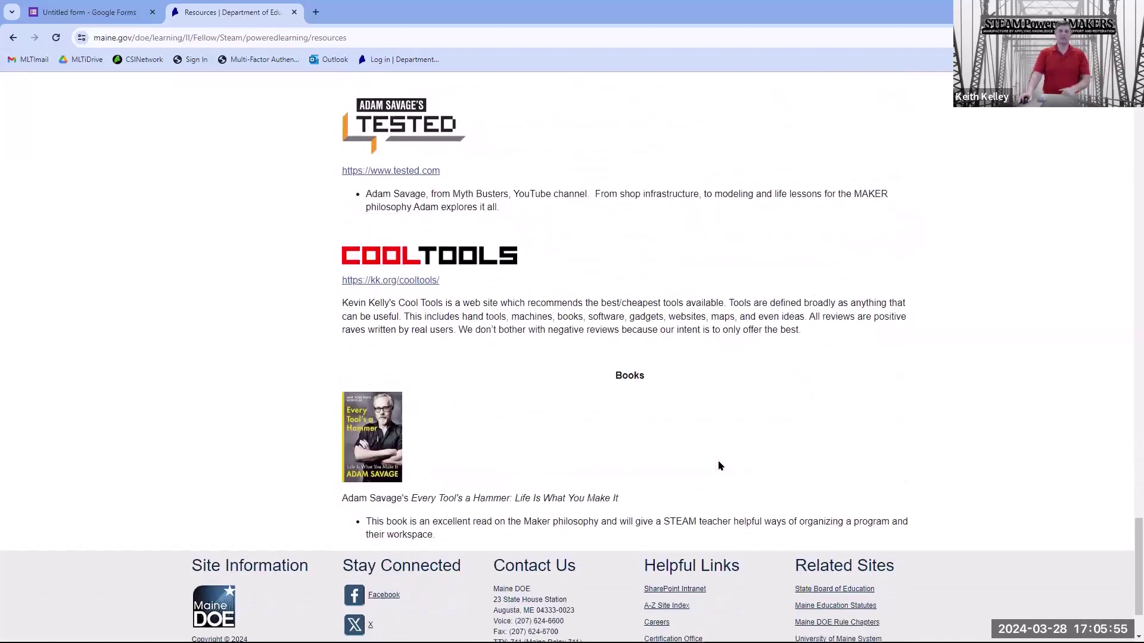
scroll(718, 465, up, 5)
click(12, 39)
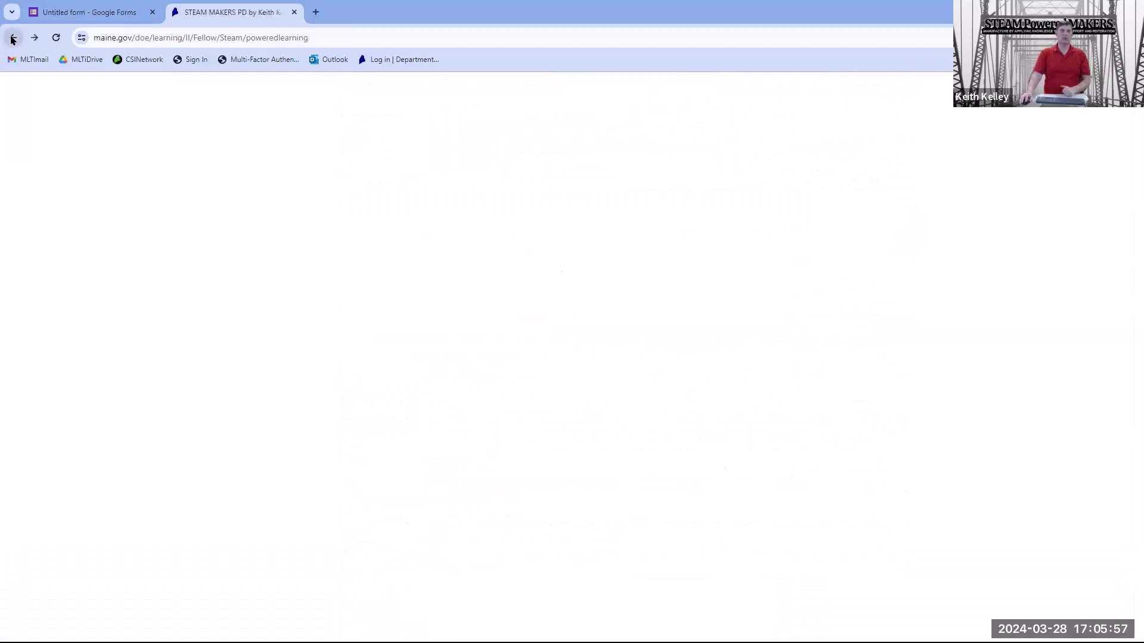
Step: View the About Presenter page and return to the STEAM MAKERS PD main page
click(749, 493)
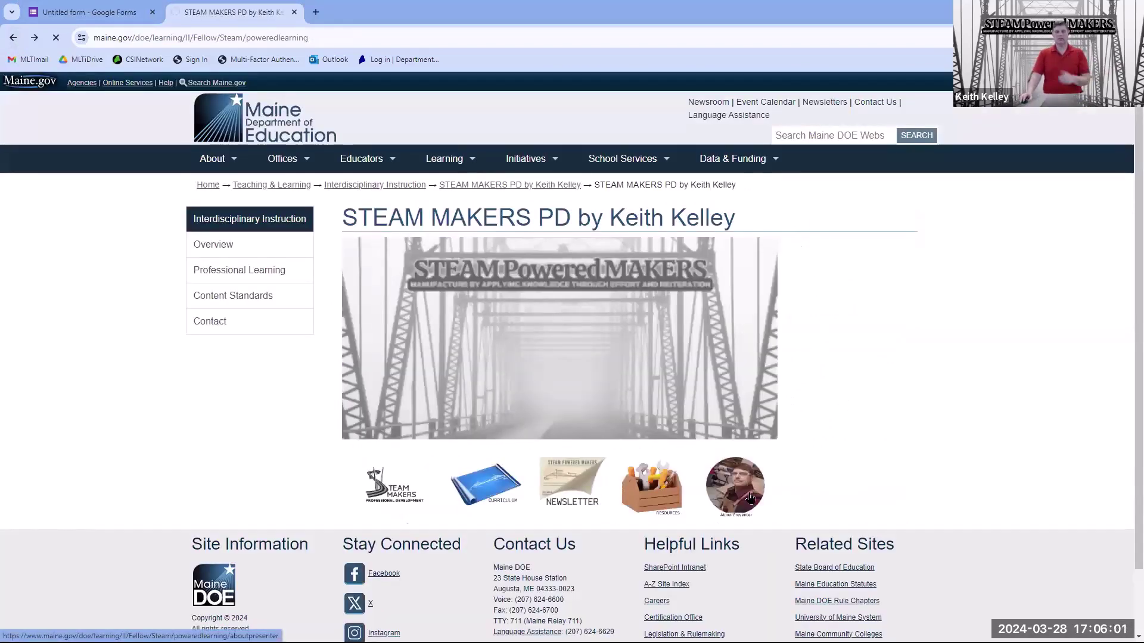
scroll(744, 464, down, 1)
scroll(743, 464, down, 2)
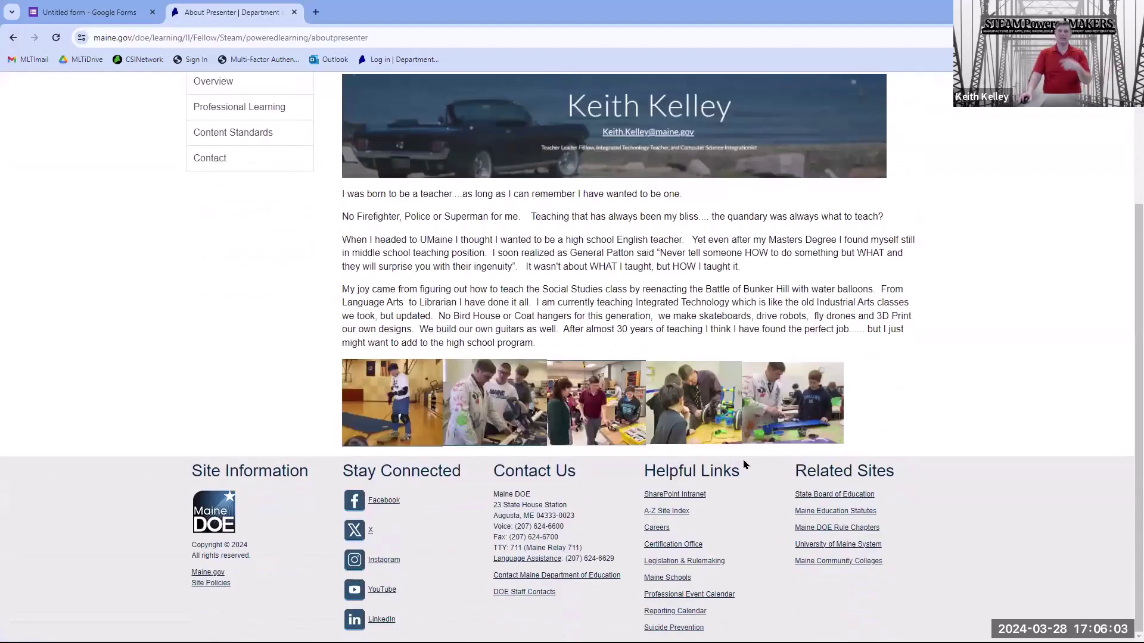
scroll(744, 464, up, 3)
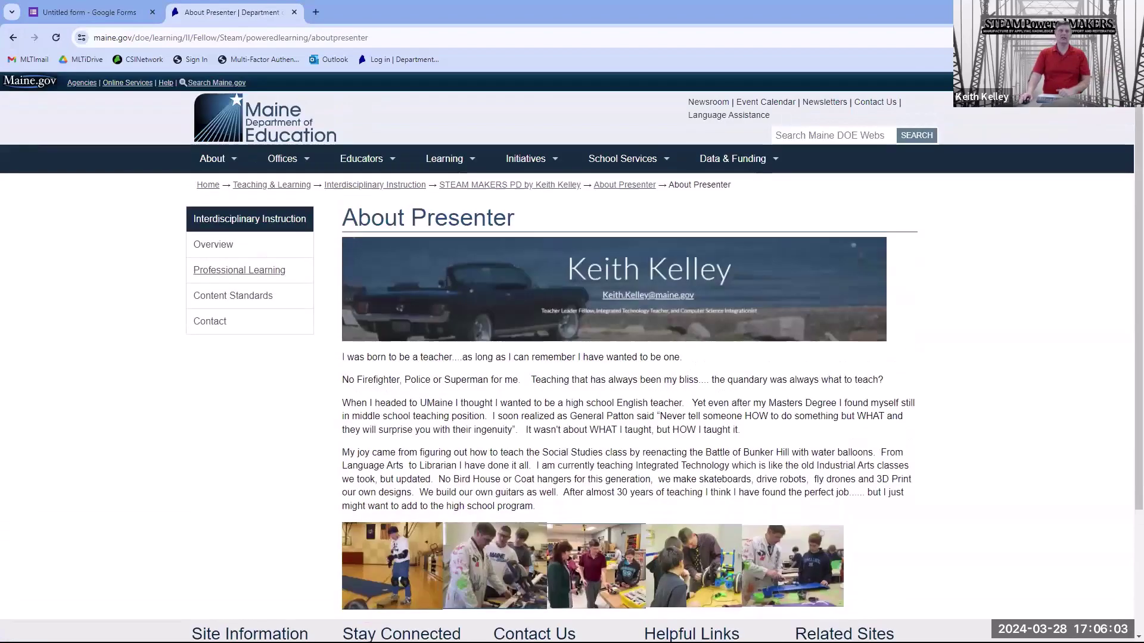
click(13, 37)
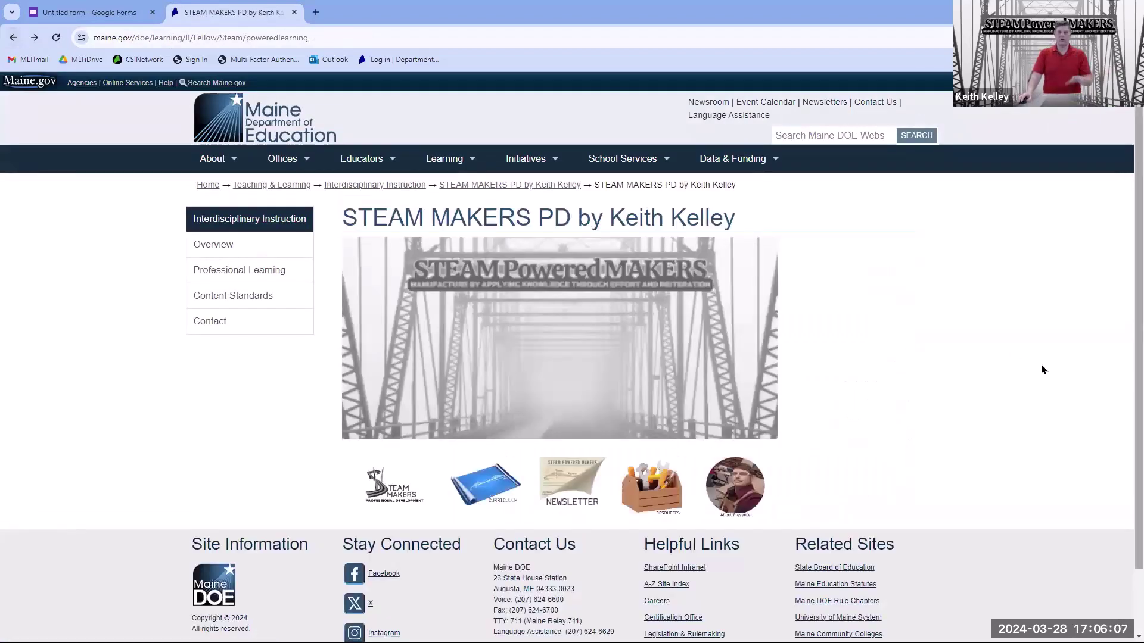